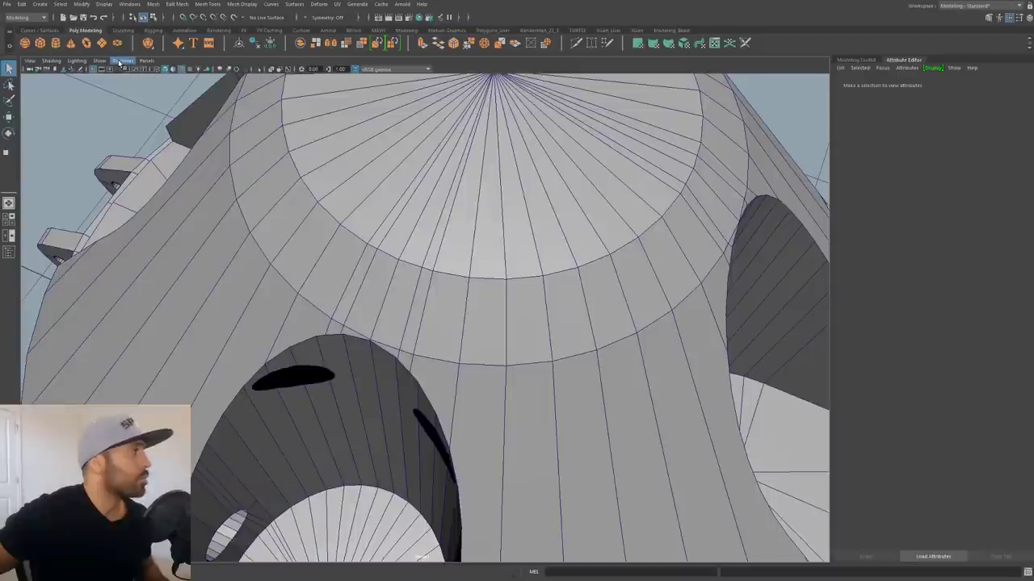
# - In the Viewport 2.0 renderer settings, enable multisampling anti-aliasing with a sample count of 4
pyautogui.click(122, 60)
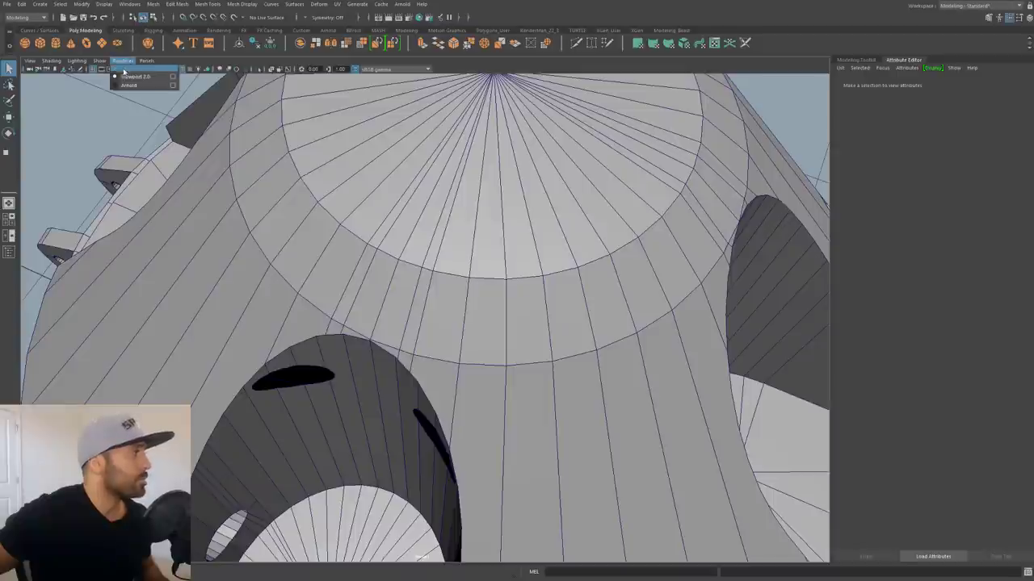
pyautogui.click(174, 77)
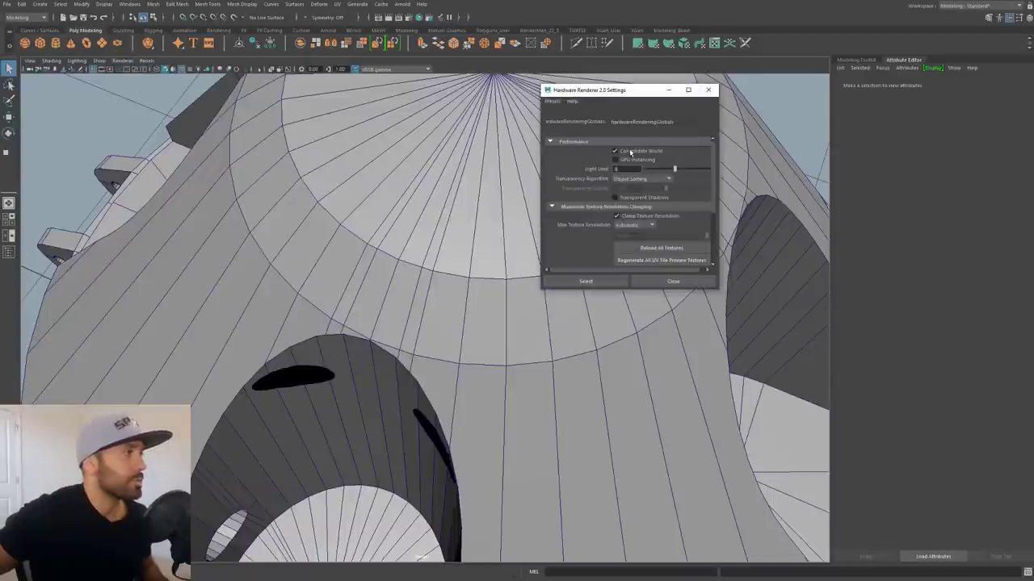
pyautogui.scroll(-3, 578, 220)
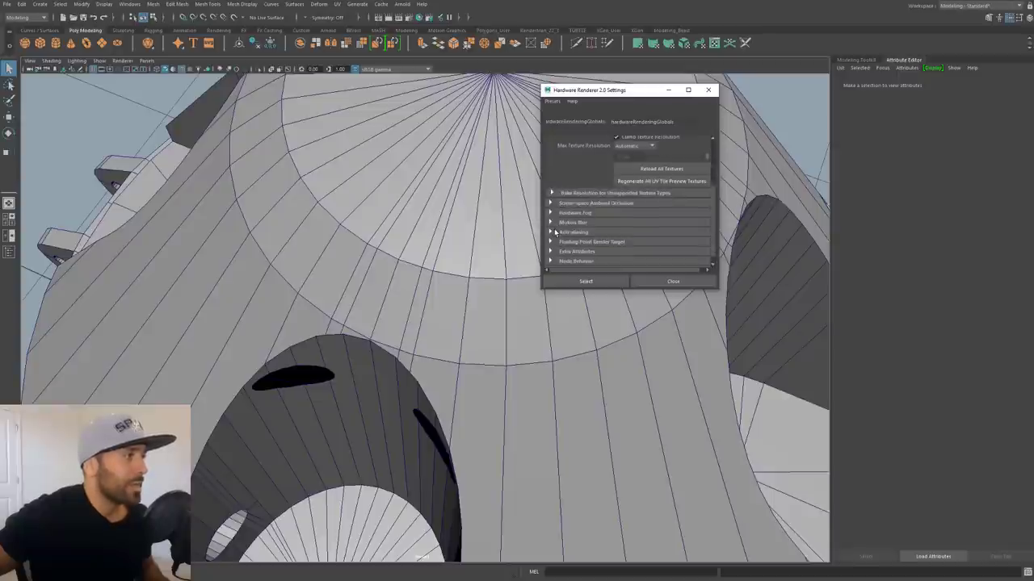
pyautogui.click(553, 233)
pyautogui.scroll(-1, 602, 245)
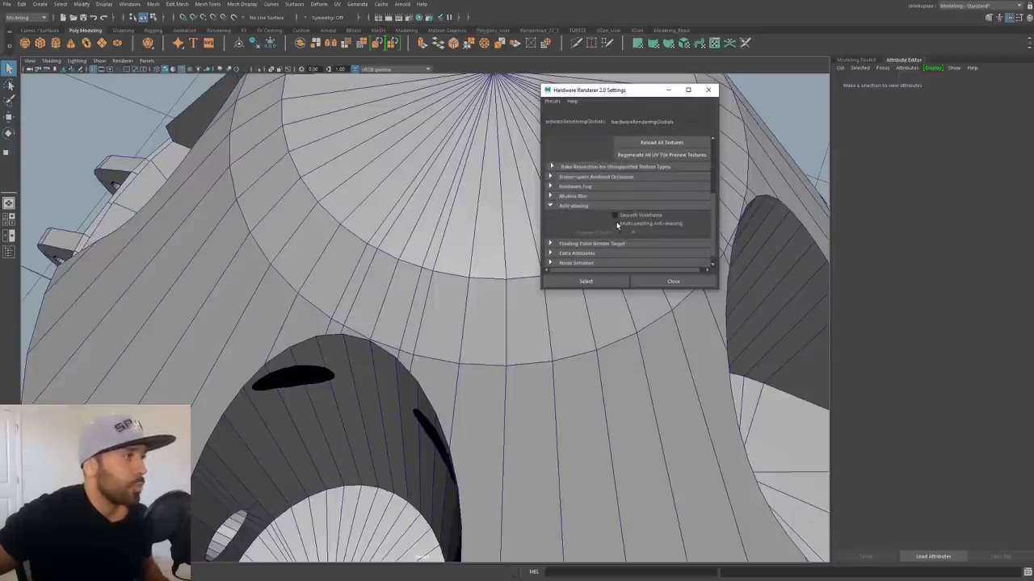
pyautogui.click(616, 224)
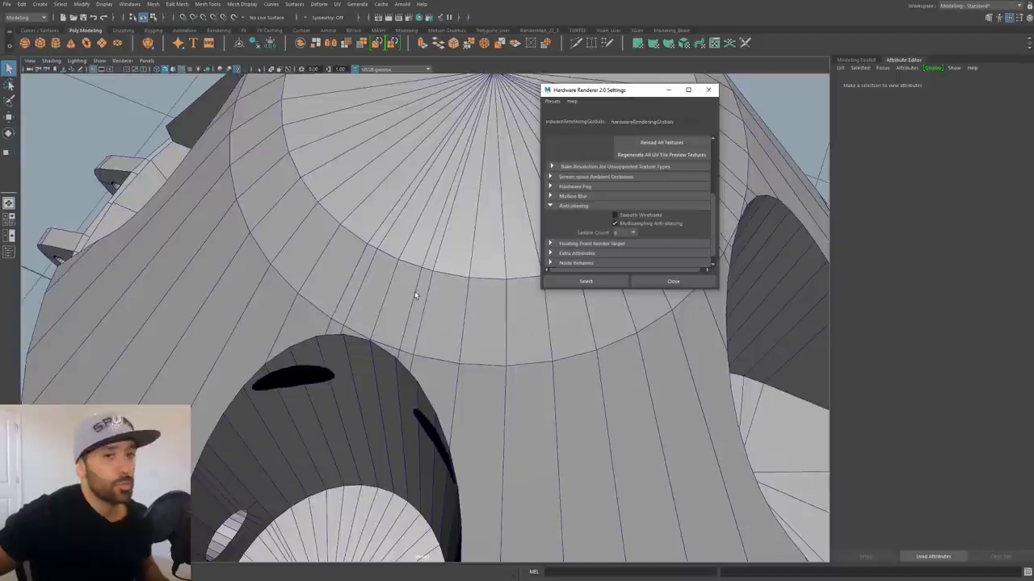
pyautogui.click(634, 232)
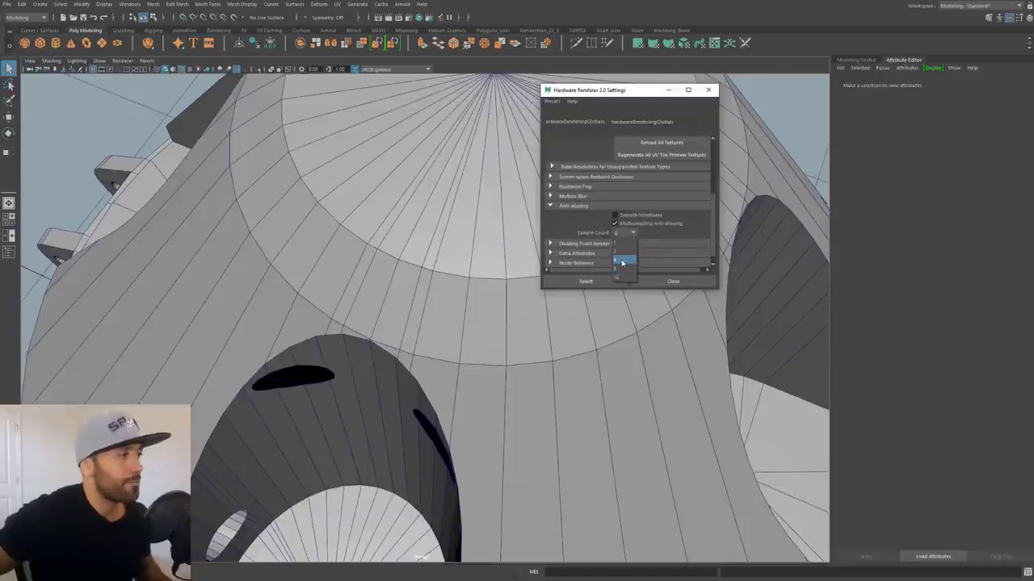
pyautogui.click(622, 262)
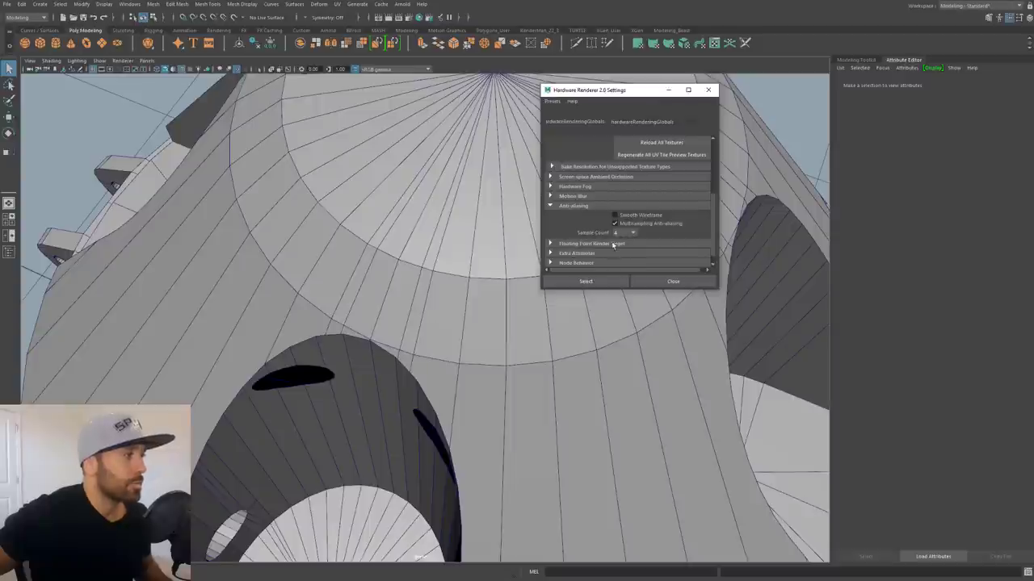
# - Compare the mesh edges with multisampling anti-aliasing off, re-enable it, and close the renderer settings
pyautogui.click(616, 224)
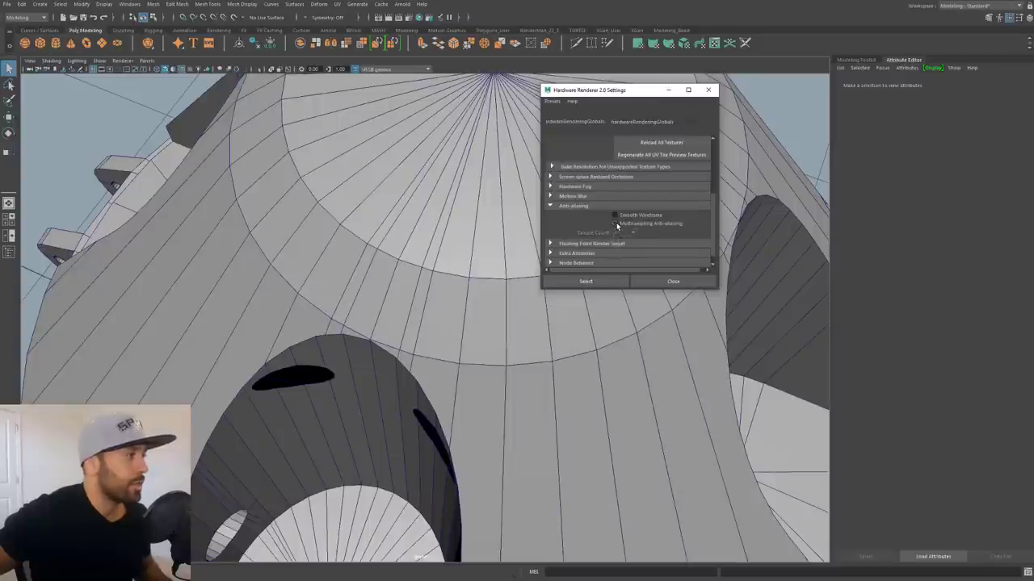
pyautogui.scroll(2, 506, 323)
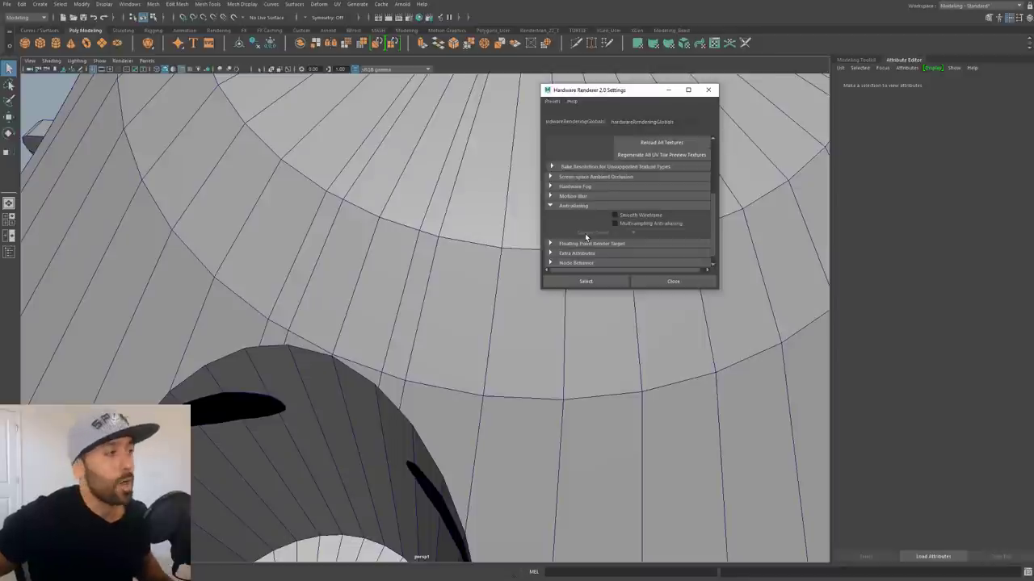
pyautogui.click(615, 222)
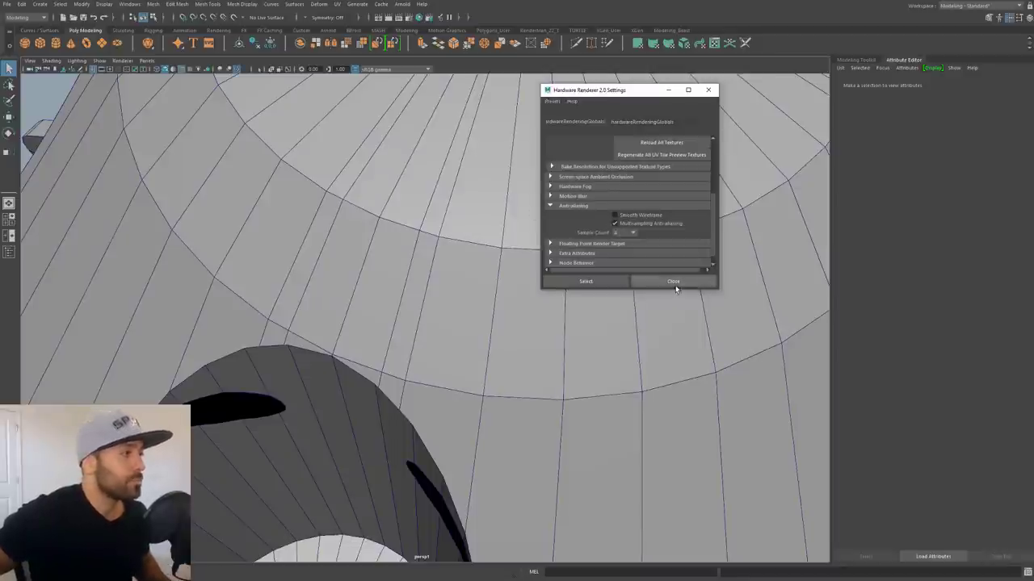
pyautogui.click(674, 282)
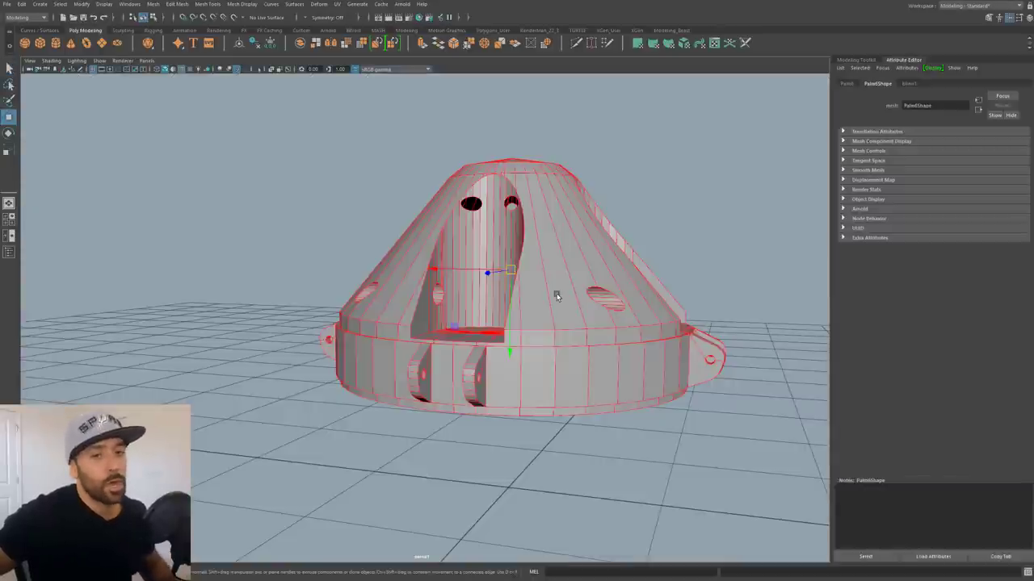
# - Move the capsule's pivot point to the centre of its flat base
pyautogui.press('e')
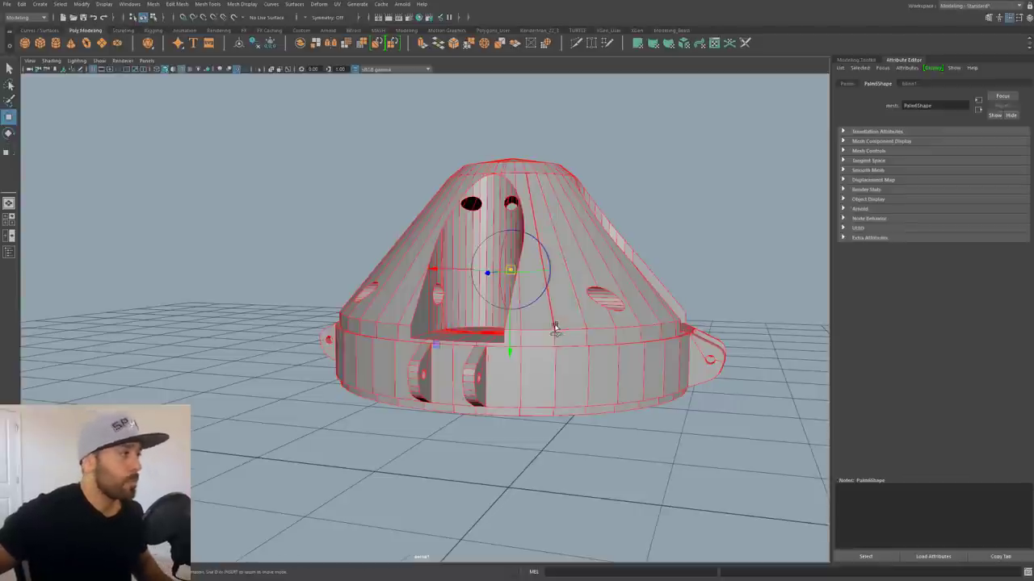
pyautogui.keyDown('alt'); pyautogui.moveTo(556, 297); pyautogui.dragTo(475, 388); pyautogui.keyUp('alt')
pyautogui.scroll(1, 557, 277)
pyautogui.scroll(-4, 529, 377)
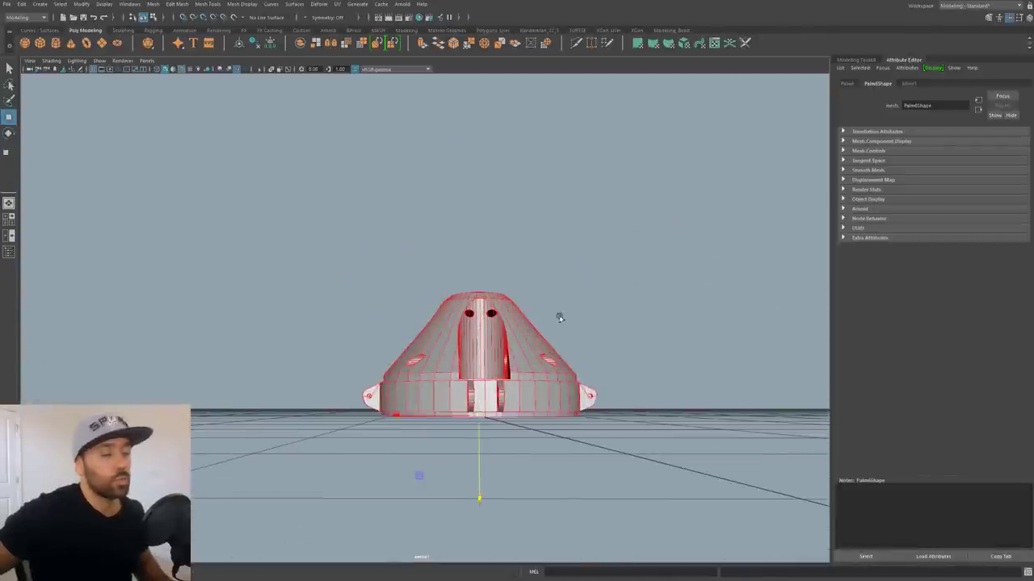
pyautogui.keyDown('alt'); pyautogui.moveTo(560, 316); pyautogui.dragTo(478, 375); pyautogui.keyUp('alt')
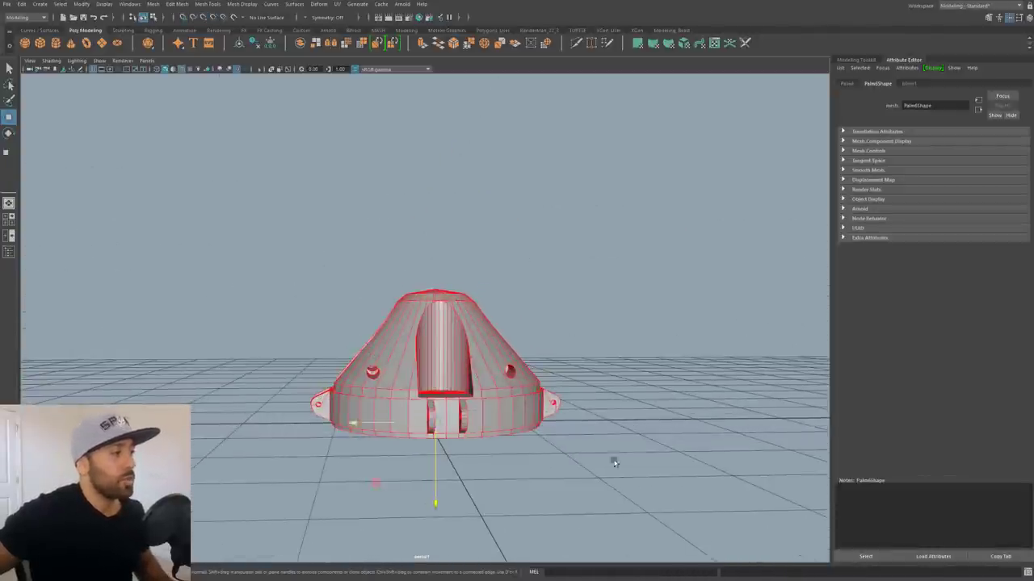
# - Try moving the capsule along Y, undo that move, and raise it to Translate Y 2.012 in a correctly oriented view
pyautogui.keyDown('alt'); pyautogui.moveTo(378, 371); pyautogui.dragTo(396, 342); pyautogui.keyUp('alt')
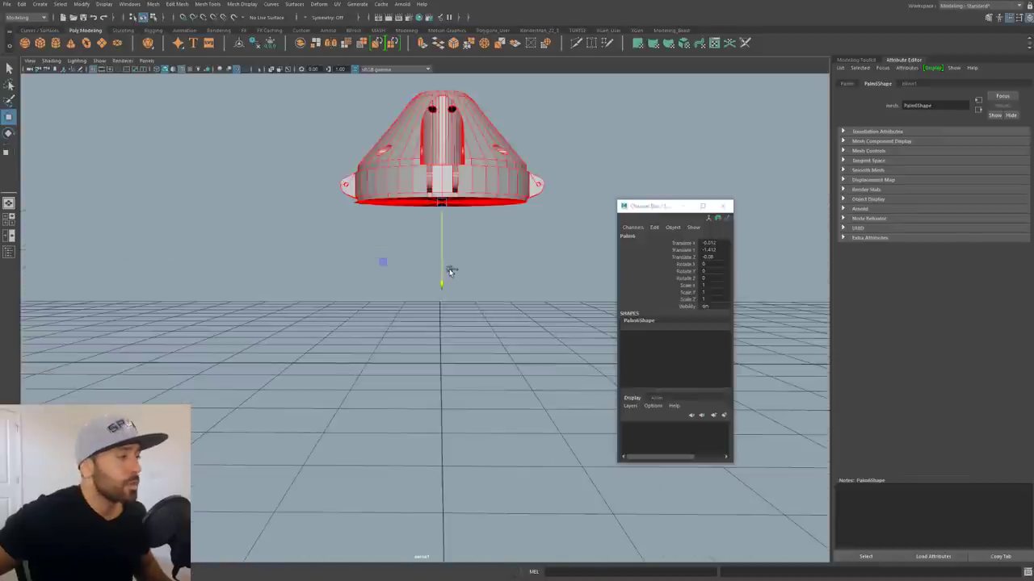
pyautogui.hotkey('ctrl', 'z')
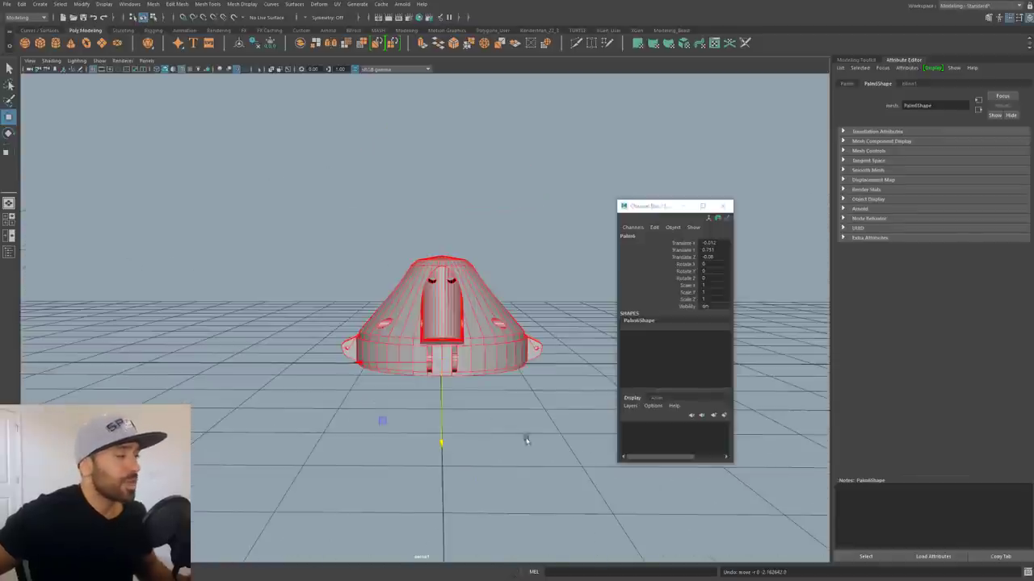
pyautogui.keyDown('alt'); pyautogui.moveTo(493, 439); pyautogui.dragTo(510, 369); pyautogui.keyUp('alt')
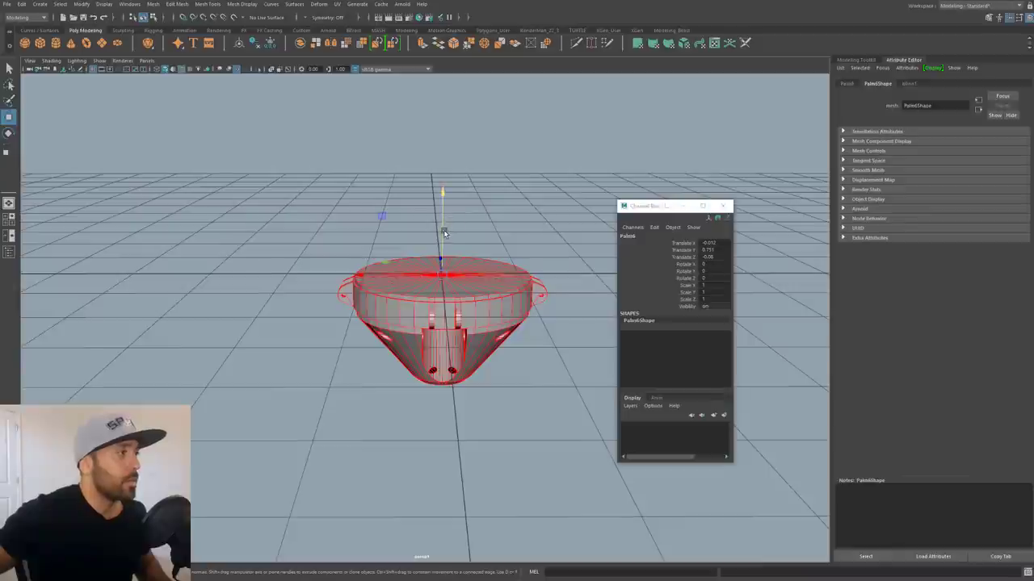
pyautogui.moveTo(443, 229); pyautogui.dragTo(445, 135)
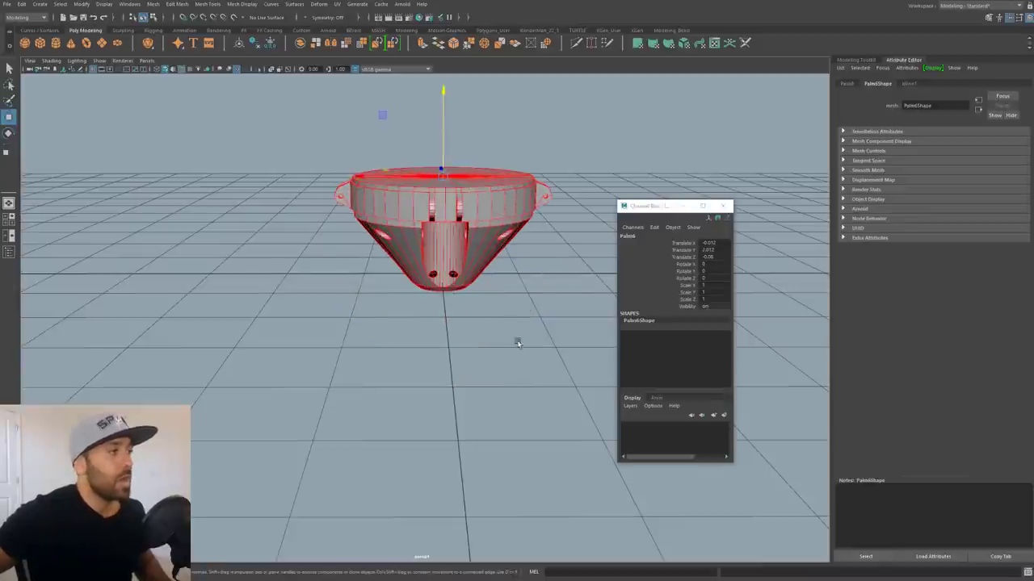
pyautogui.scroll(-4, 528, 367)
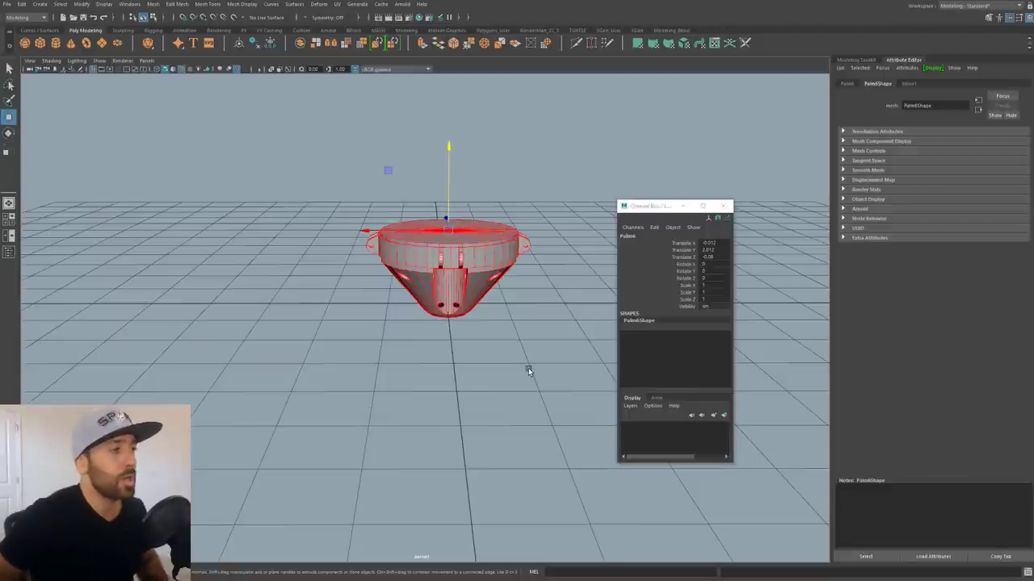
# - Rotate the capsule to -180 degrees in Z so it stands upright, with Translate Y back at 0.751
pyautogui.press('e')
pyautogui.keyDown('alt'); pyautogui.moveTo(528, 302); pyautogui.dragTo(496, 251); pyautogui.keyUp('alt')
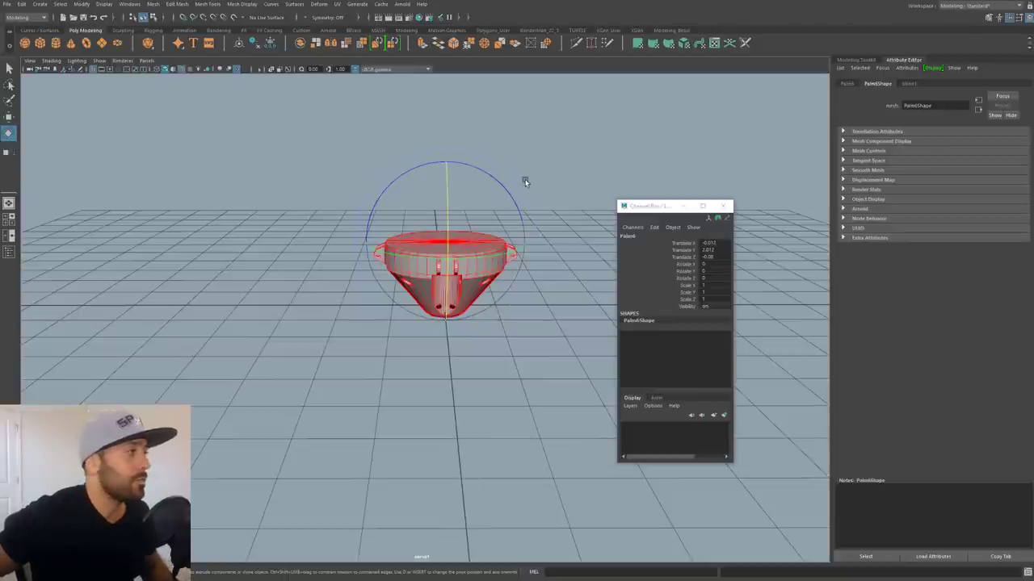
pyautogui.keyDown('alt'); pyautogui.moveTo(526, 177); pyautogui.dragTo(447, 205); pyautogui.keyUp('alt')
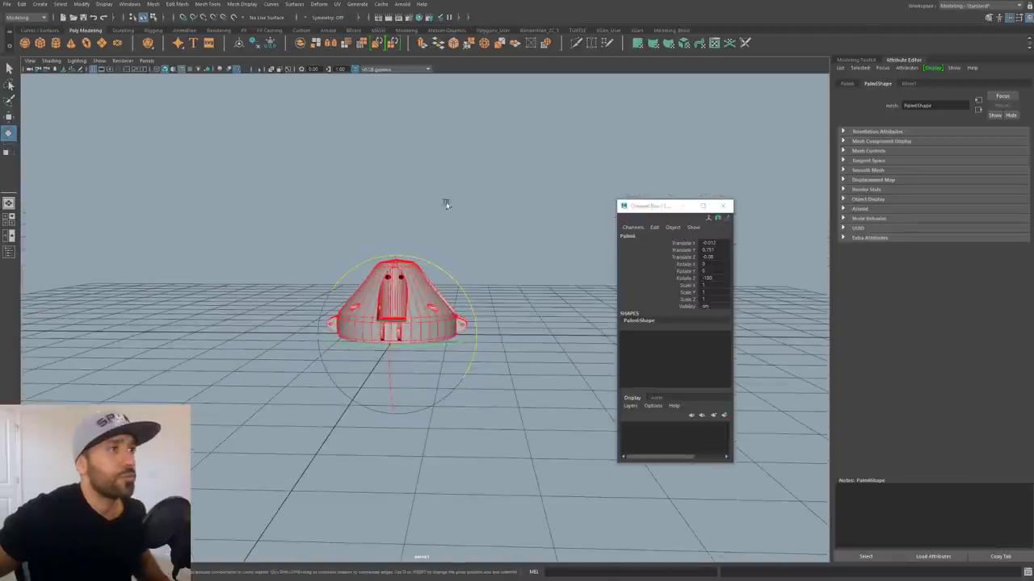
# - Turn on relative step snapping for the Rotate tool with a 45-degree increment
pyautogui.click(987, 18)
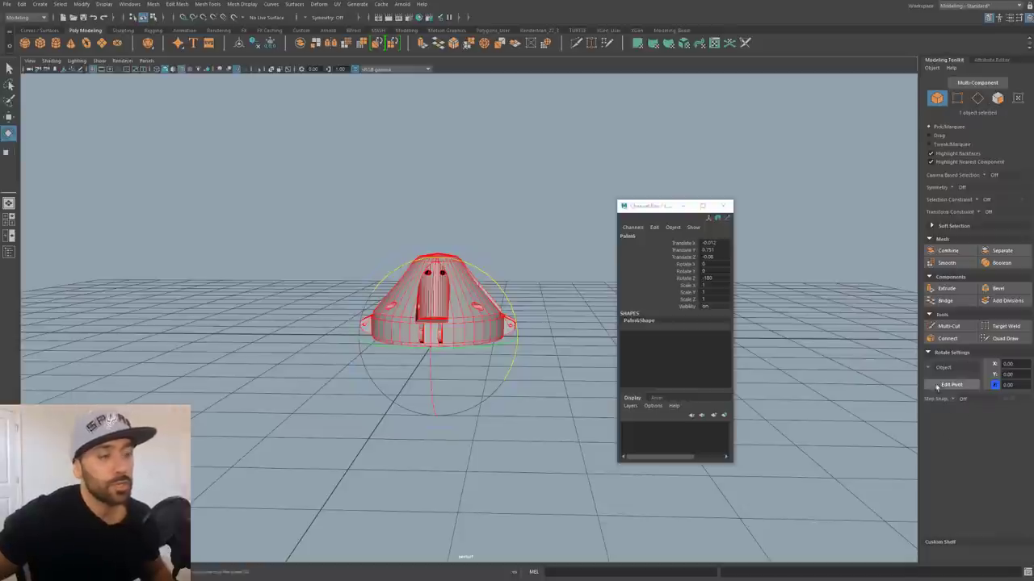
pyautogui.click(962, 399)
pyautogui.click(968, 405)
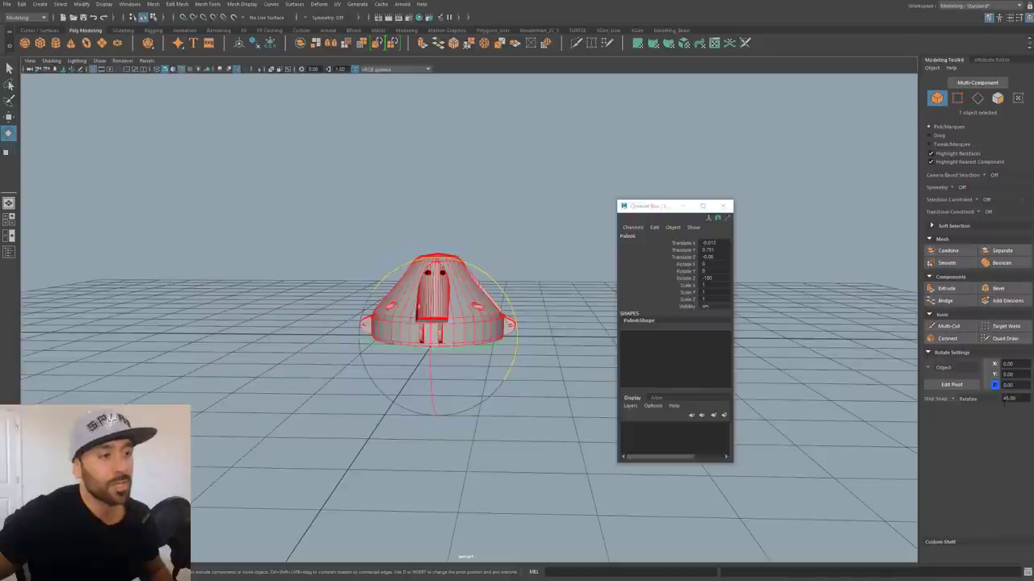
pyautogui.press('j')
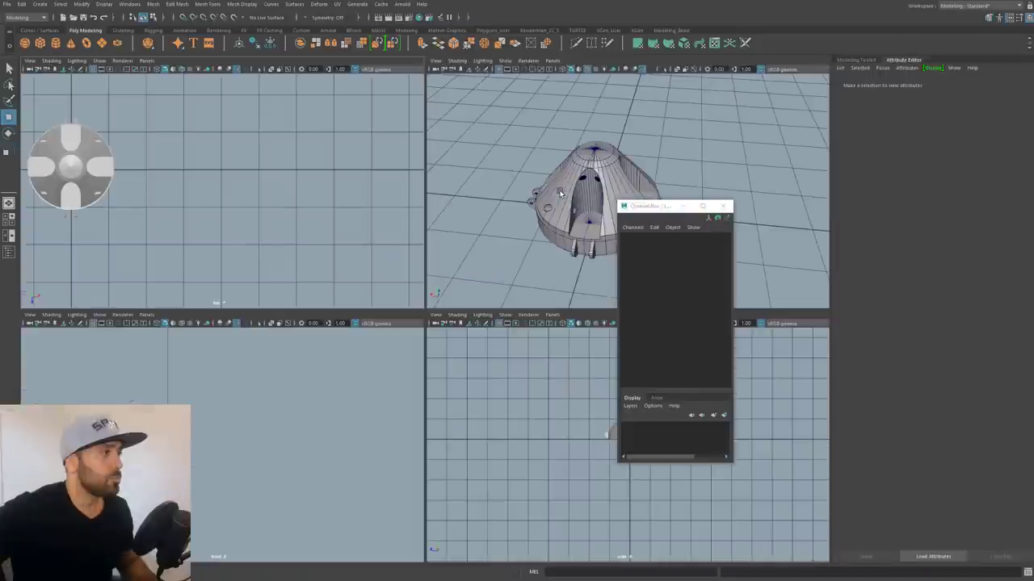
# - Maximise the perspective view and create a polygon cylinder at the origin, overlapping the capsule
pyautogui.press('space')
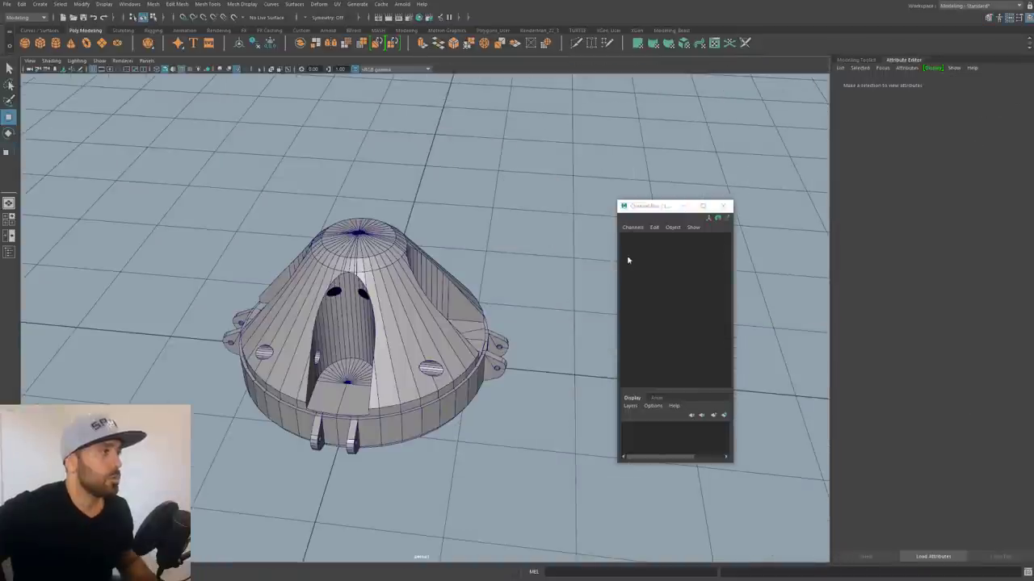
pyautogui.moveTo(644, 207); pyautogui.dragTo(932, 201)
pyautogui.keyDown('alt'); pyautogui.moveTo(571, 277); pyautogui.dragTo(590, 267); pyautogui.keyUp('alt')
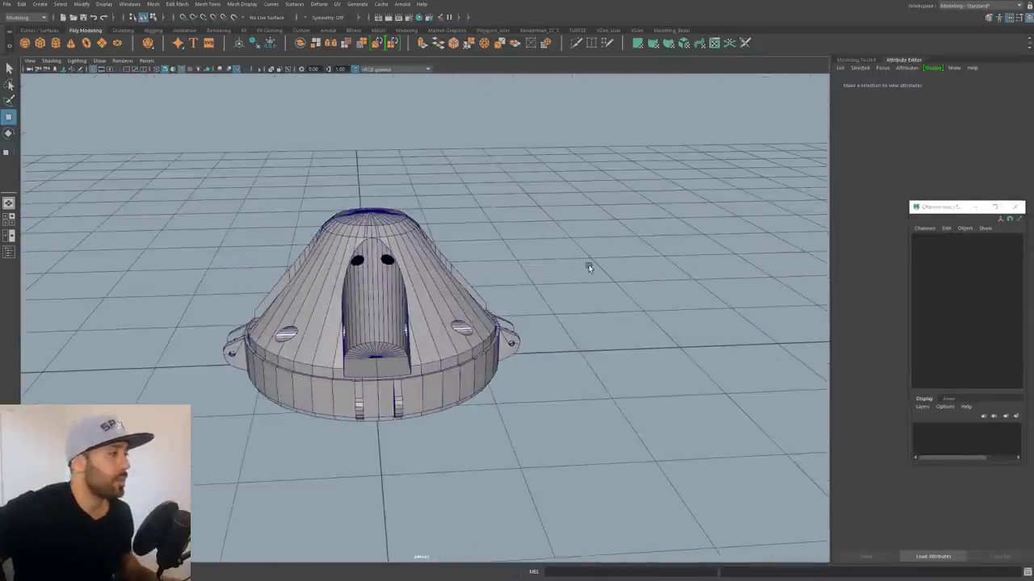
pyautogui.press('g')
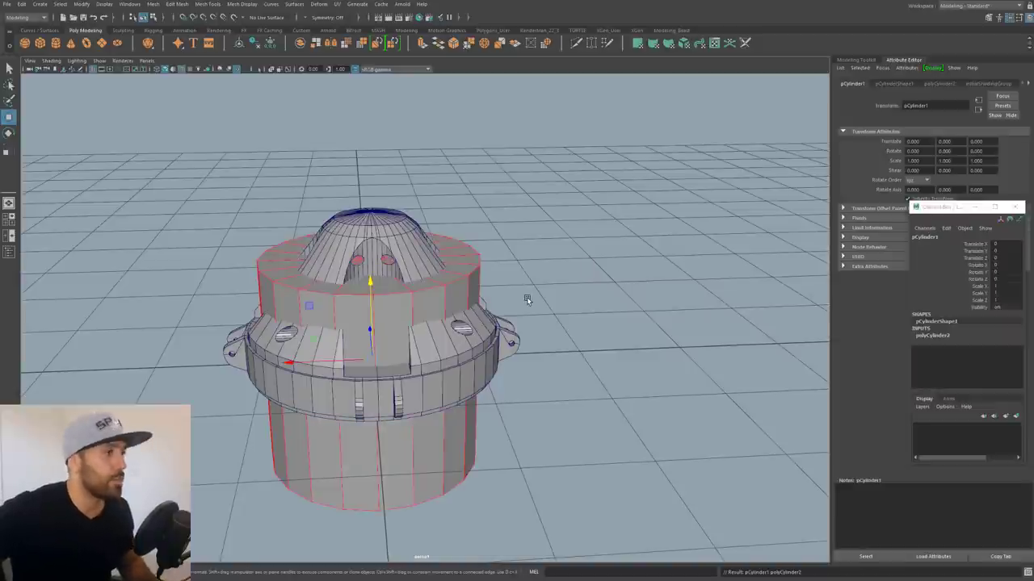
# - Increase the cylinder's axis subdivisions in its creation inputs for a rounder outline
pyautogui.click(938, 209)
pyautogui.moveTo(936, 209); pyautogui.dragTo(676, 116)
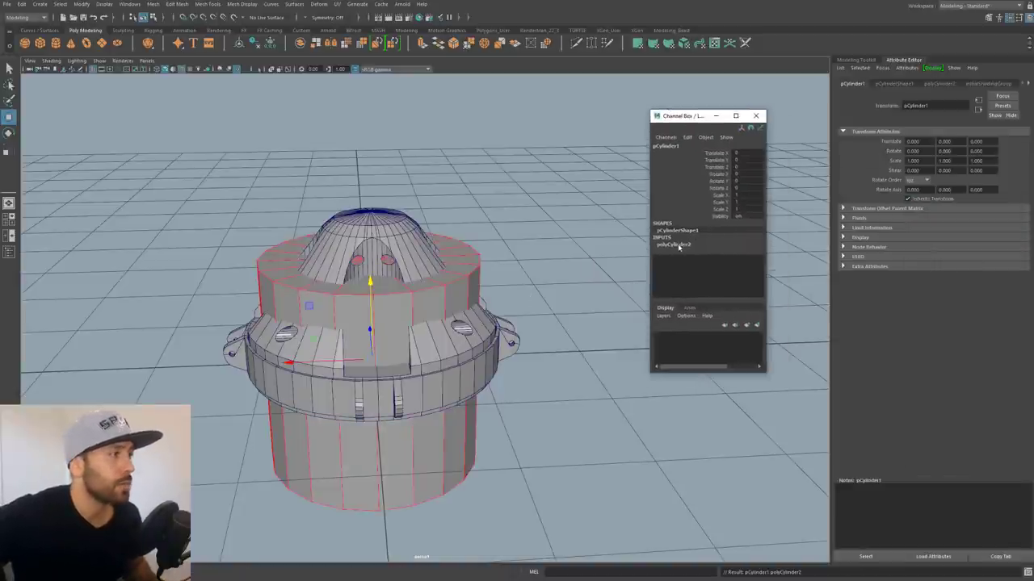
pyautogui.click(679, 243)
pyautogui.click(735, 267)
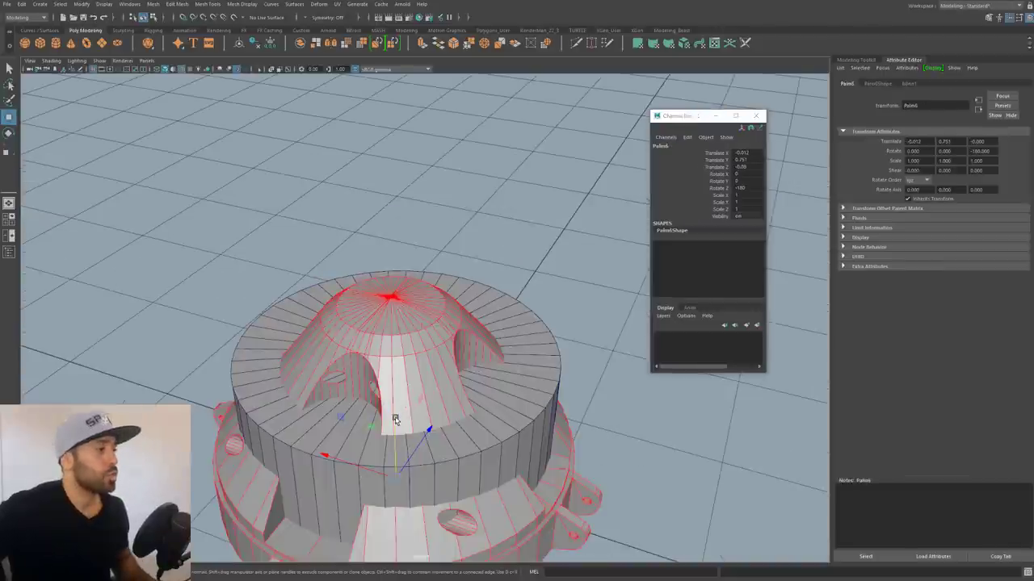
# - Raise the cylinder along Y to about 0.902 so its lower end sits near the capsule's base
pyautogui.keyDown('alt'); pyautogui.moveTo(392, 422); pyautogui.dragTo(396, 227); pyautogui.keyUp('alt')
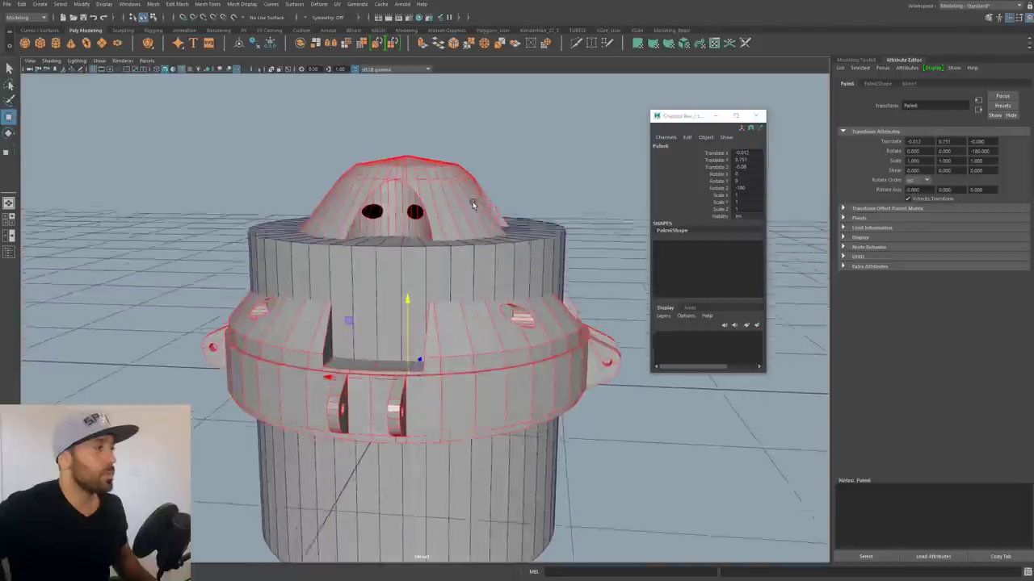
pyautogui.keyDown('alt'); pyautogui.moveTo(464, 210); pyautogui.dragTo(539, 253); pyautogui.keyUp('alt')
pyautogui.keyDown('alt'); pyautogui.moveTo(539, 253); pyautogui.dragTo(450, 326, button='right'); pyautogui.keyUp('alt')
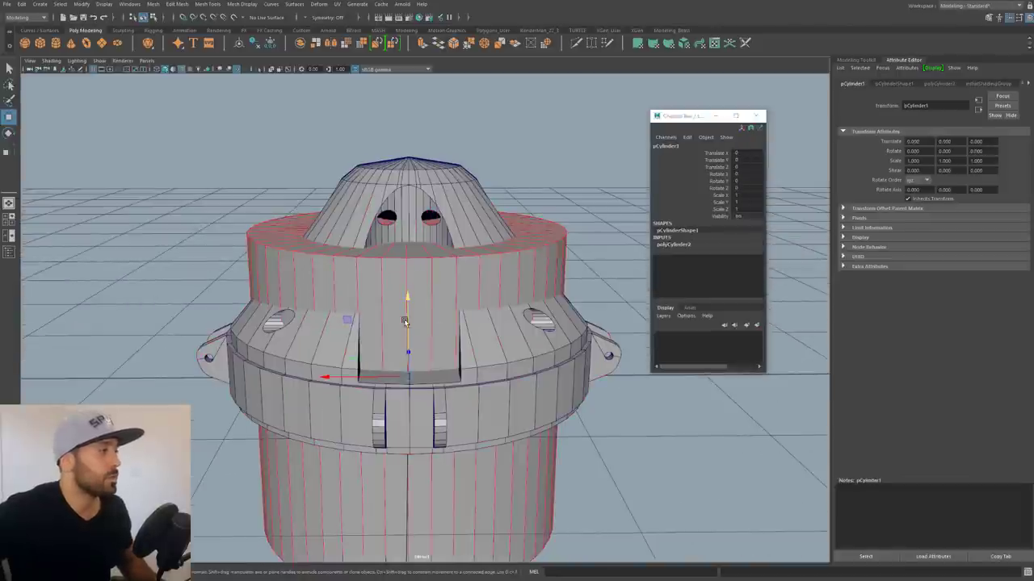
pyautogui.moveTo(407, 323); pyautogui.dragTo(407, 202)
# - In the wireframe side view, snap the capsule along Z to Translate Z 0, centring it on the grid
pyautogui.press('space')
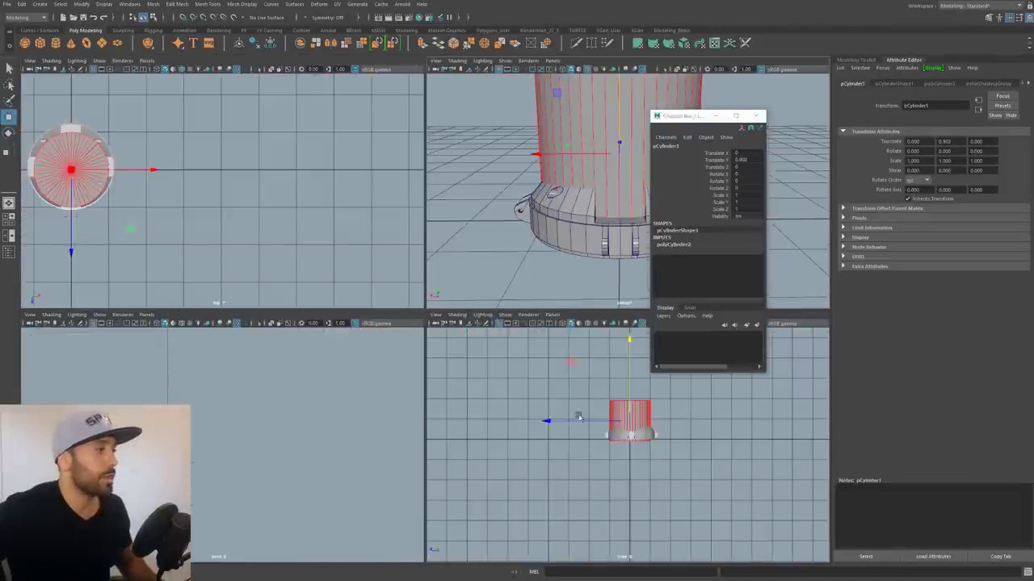
pyautogui.press('space')
pyautogui.scroll(4, 480, 305)
pyautogui.keyDown('alt'); pyautogui.moveTo(488, 166); pyautogui.dragTo(440, 257, button='middle'); pyautogui.keyUp('alt')
pyautogui.press('4')
pyautogui.click(454, 320)
pyautogui.scroll(2, 436, 283)
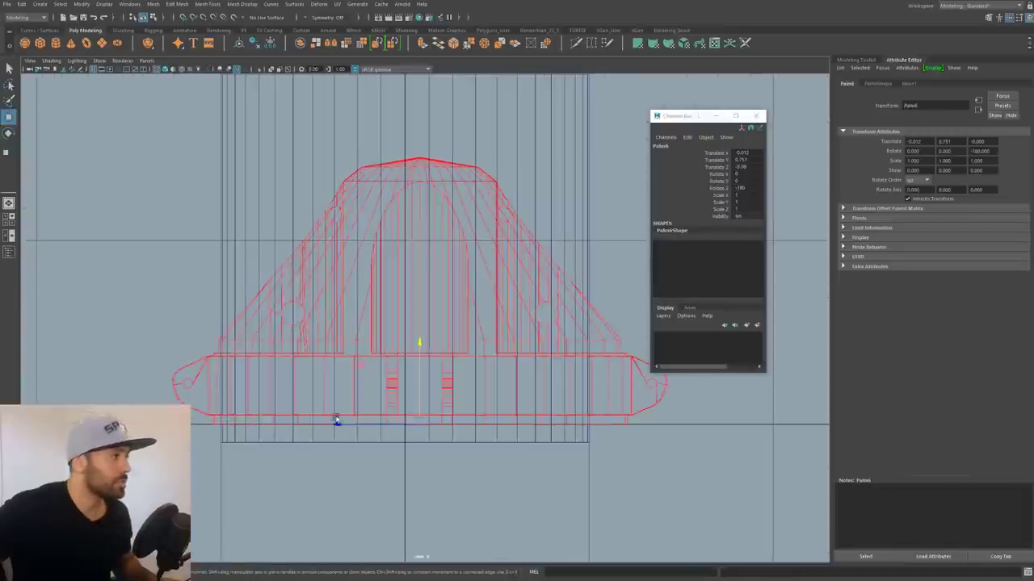
pyautogui.moveTo(426, 425); pyautogui.dragTo(346, 424)
# - Scale the cylinder uniformly to about 1.095 to match the capsule's cone base width, and raise it along Y to about 1.095 onto the grid line
pyautogui.keyDown('alt'); pyautogui.moveTo(495, 158); pyautogui.dragTo(492, 223, button='middle'); pyautogui.keyUp('alt')
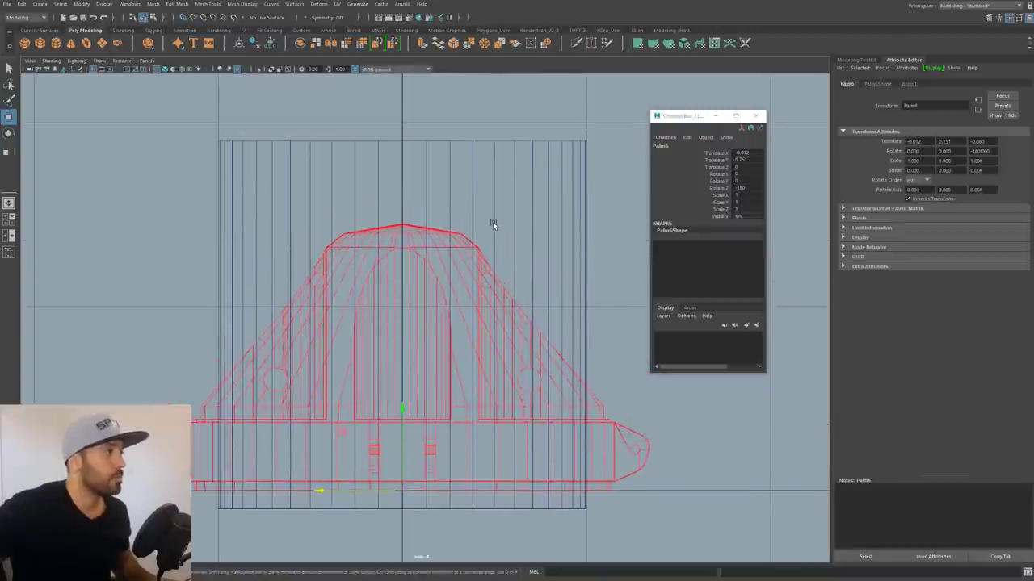
pyautogui.scroll(-5, 492, 224)
pyautogui.click(429, 288)
pyautogui.scroll(5, 428, 288)
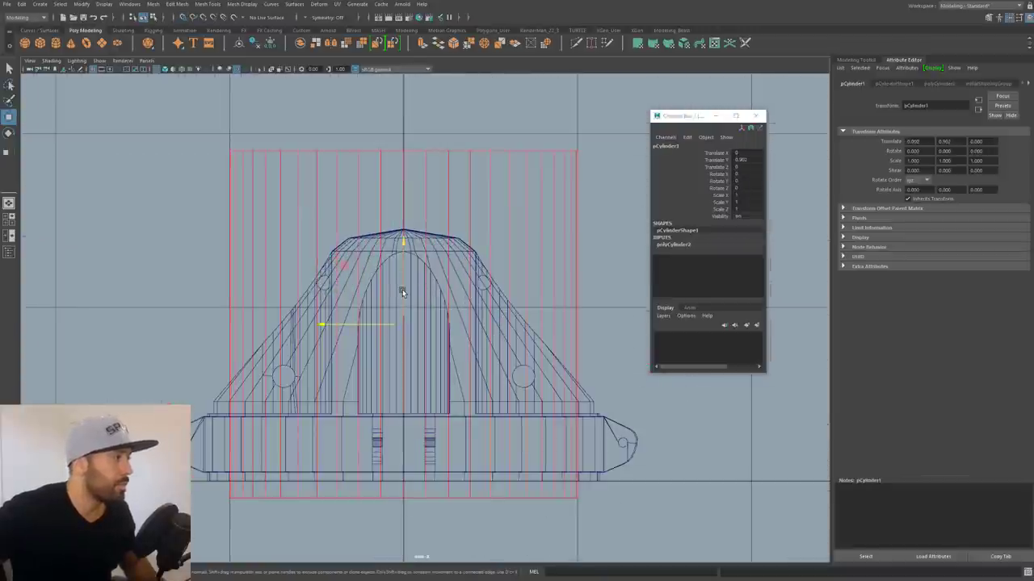
pyautogui.moveTo(402, 291); pyautogui.dragTo(402, 273)
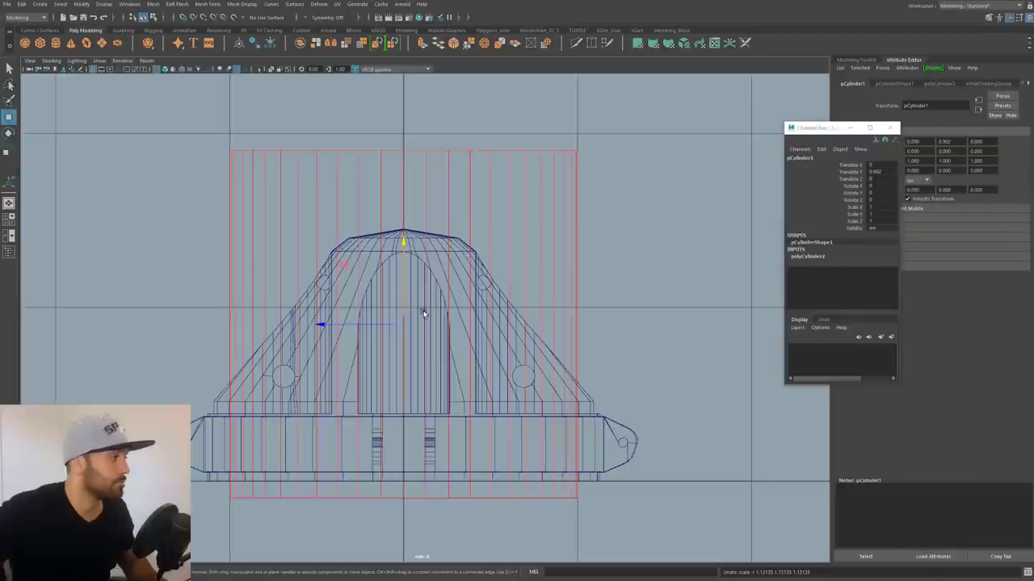
pyautogui.press('r')
pyautogui.moveTo(404, 326); pyautogui.dragTo(444, 325)
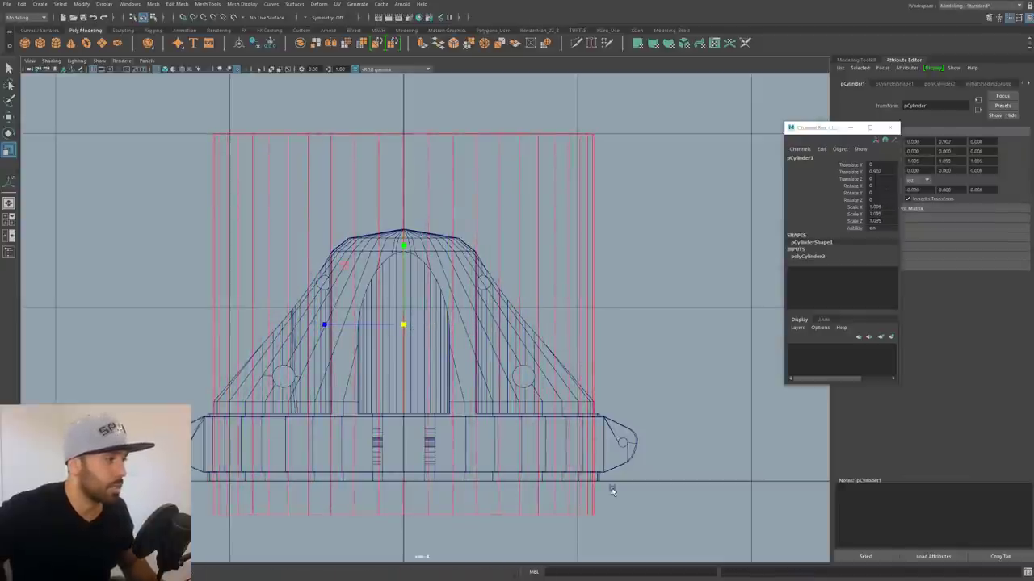
pyautogui.press('w')
pyautogui.moveTo(403, 294); pyautogui.dragTo(395, 260)
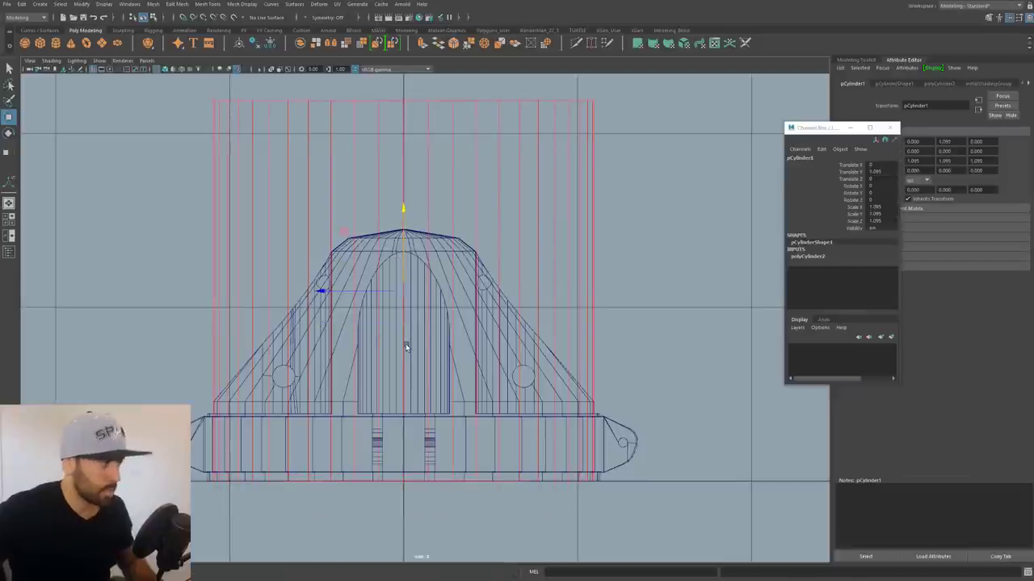
# - Insert edge loops around the cylinder at the heights of the reference capsule's cone base and rim edges
pyautogui.hotkey('ctrl', 'shift', 'x')
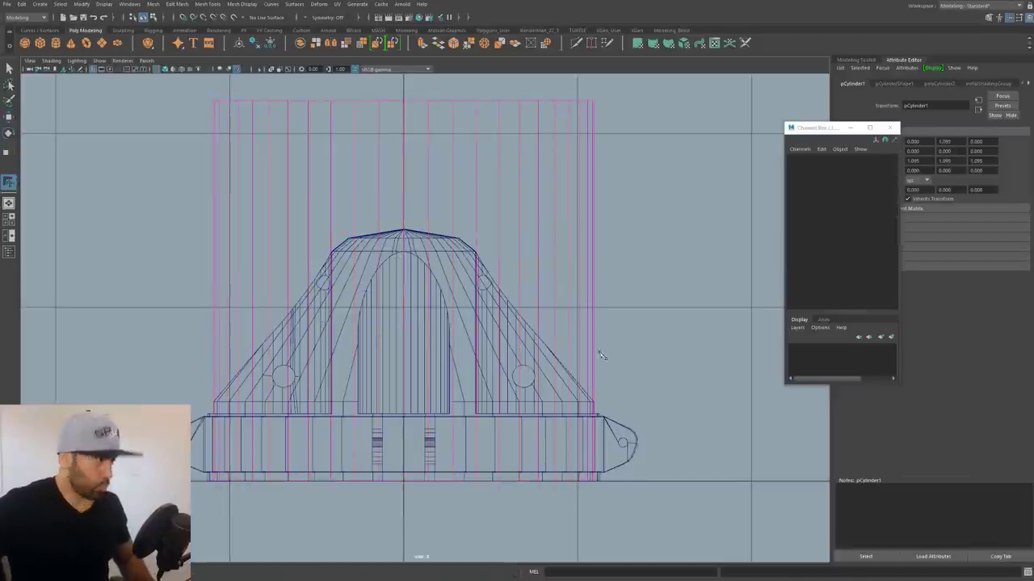
pyautogui.click(593, 402)
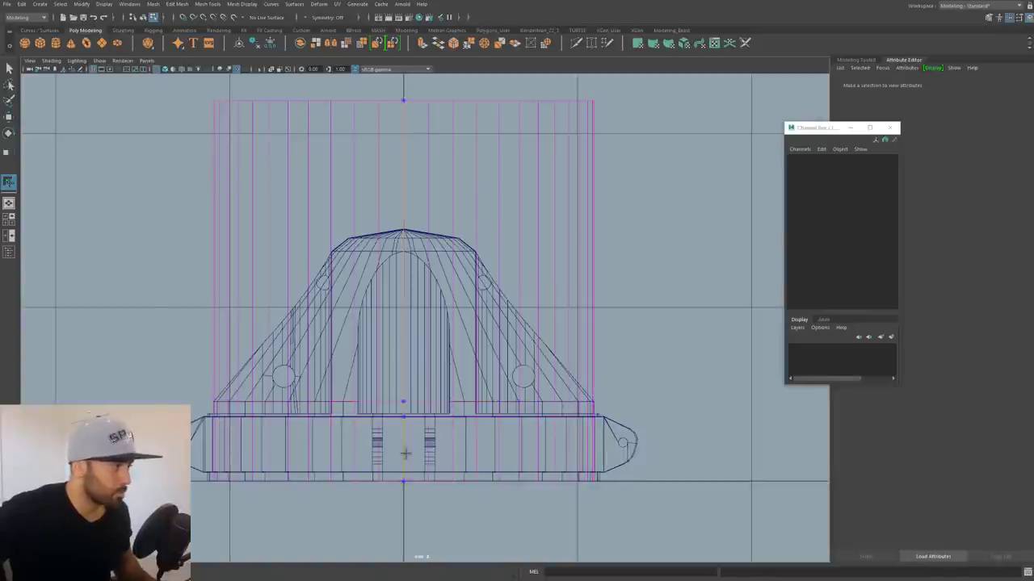
pyautogui.keyDown('ctrl'); pyautogui.click(594, 473); pyautogui.keyUp('ctrl')
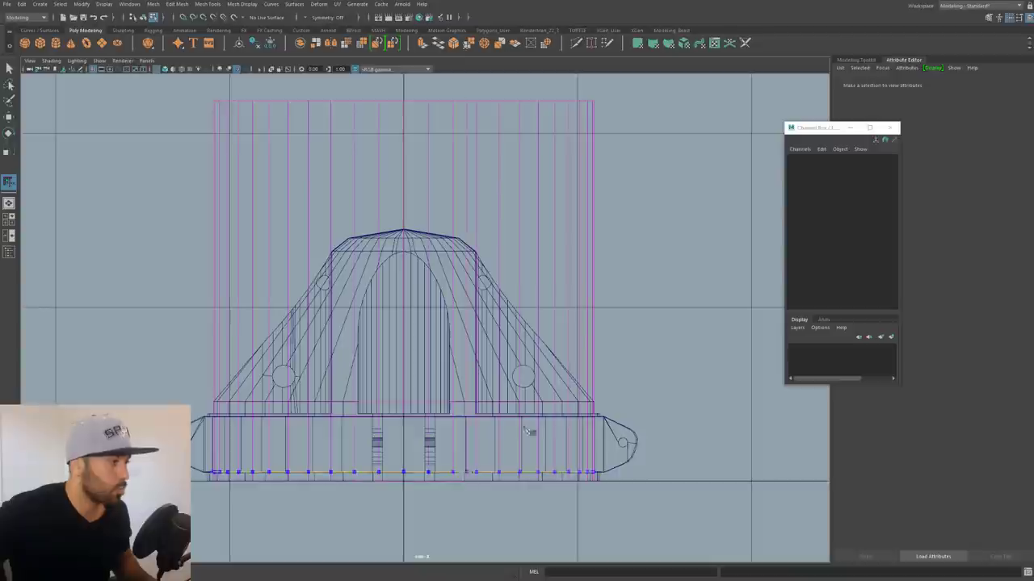
# - Select all of the cylinder's top cap faces by picking the cap's centre vertex and converting the selection to faces
pyautogui.keyDown('alt'); pyautogui.moveTo(577, 300); pyautogui.dragTo(560, 329, button='middle'); pyautogui.keyUp('alt')
pyautogui.press('space')
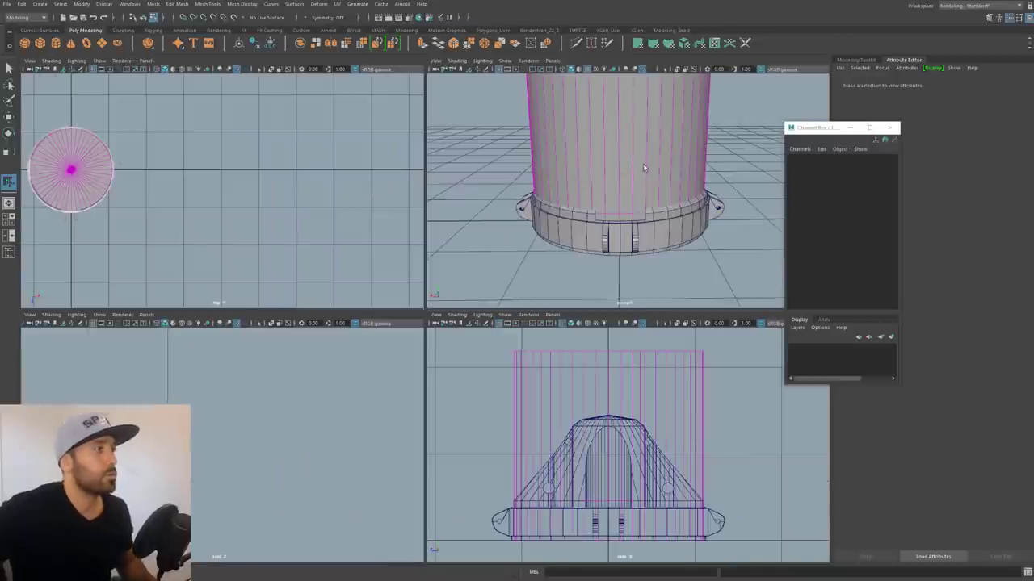
pyautogui.keyDown('alt'); pyautogui.moveTo(643, 163); pyautogui.dragTo(648, 186); pyautogui.keyUp('alt')
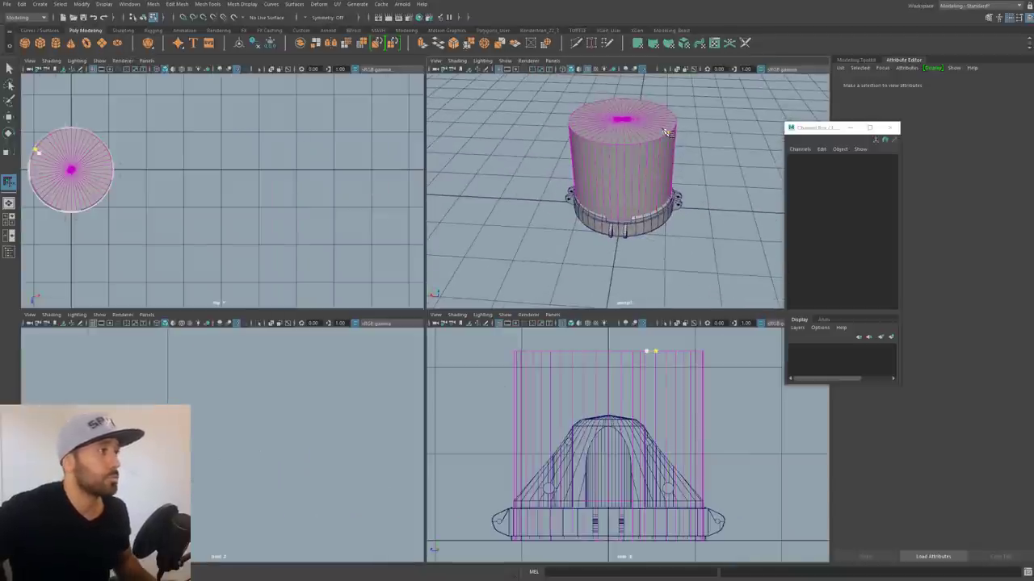
pyautogui.press('q')
pyautogui.press('F11')
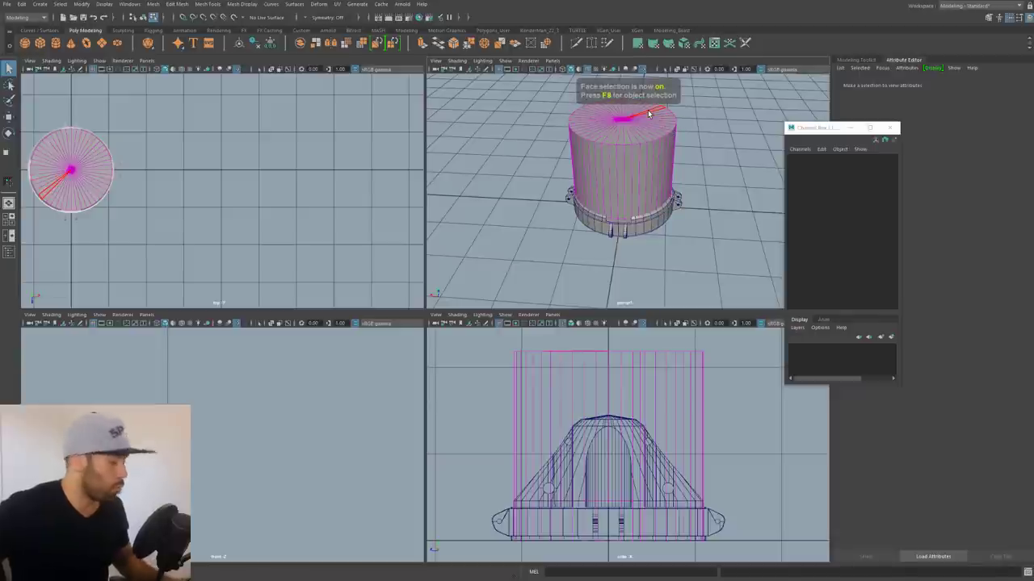
pyautogui.moveTo(648, 113); pyautogui.dragTo(625, 112, button='right')
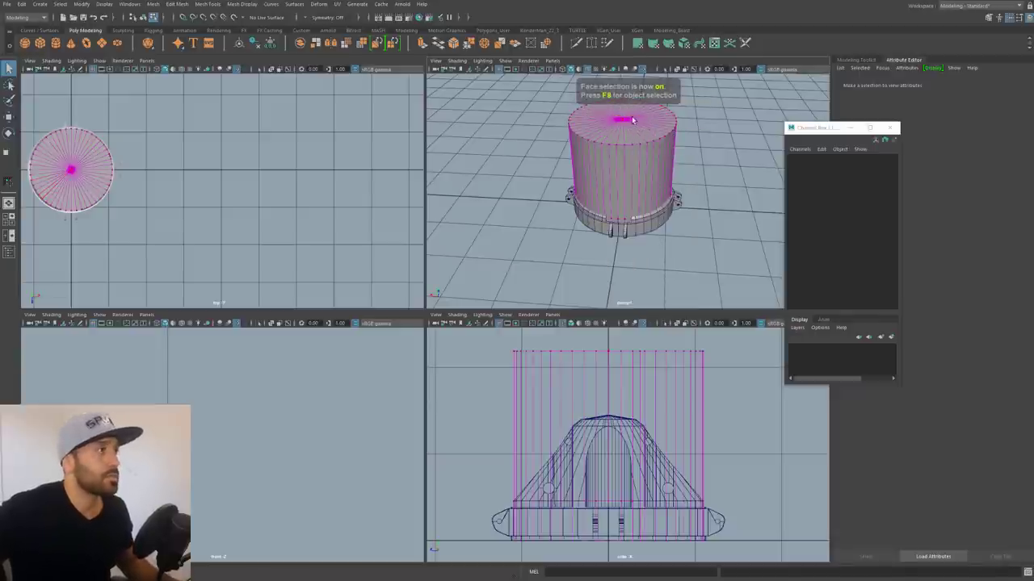
pyautogui.click(623, 120)
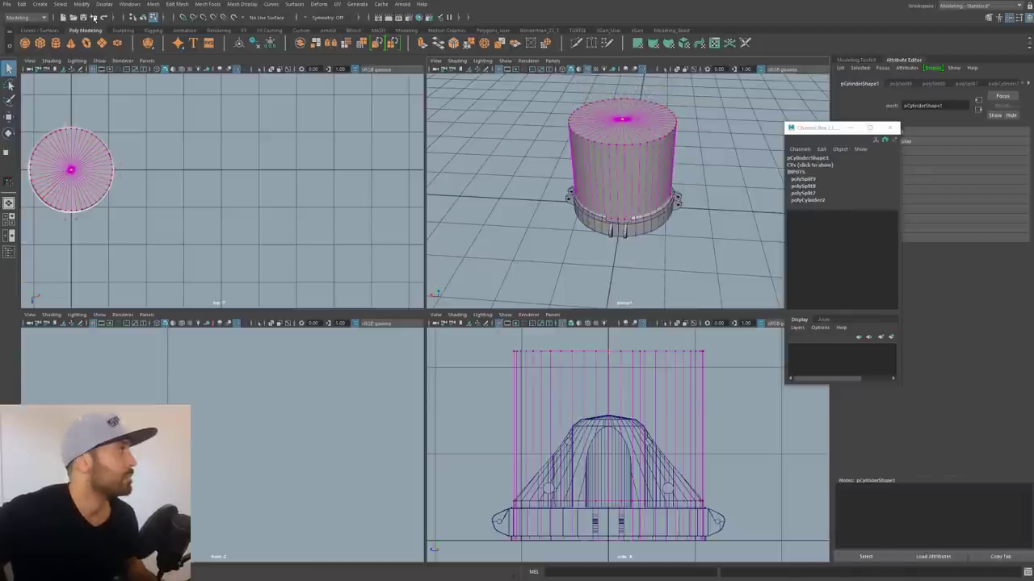
pyautogui.click(62, 5)
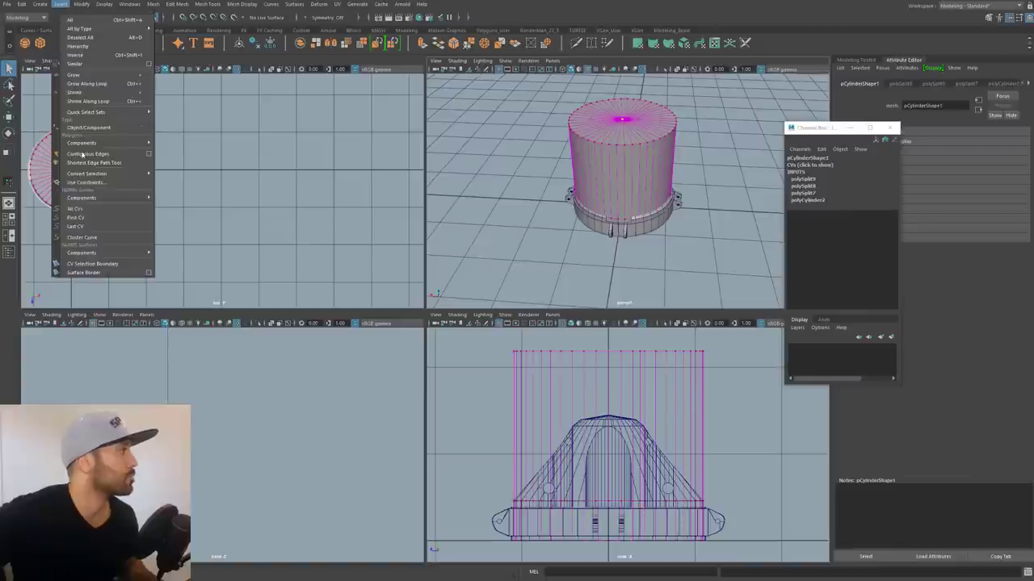
pyautogui.moveTo(82, 177)
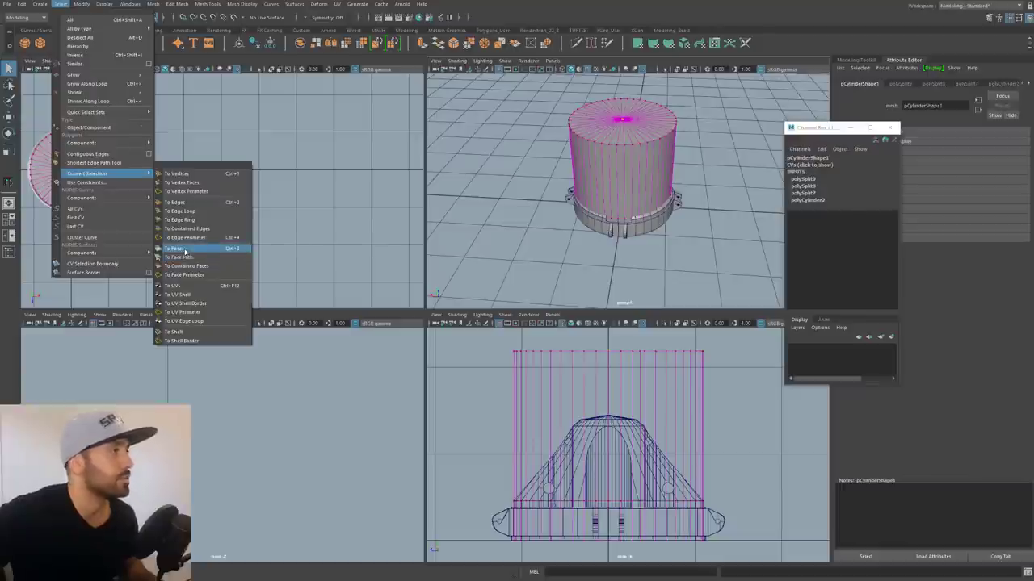
pyautogui.click(185, 250)
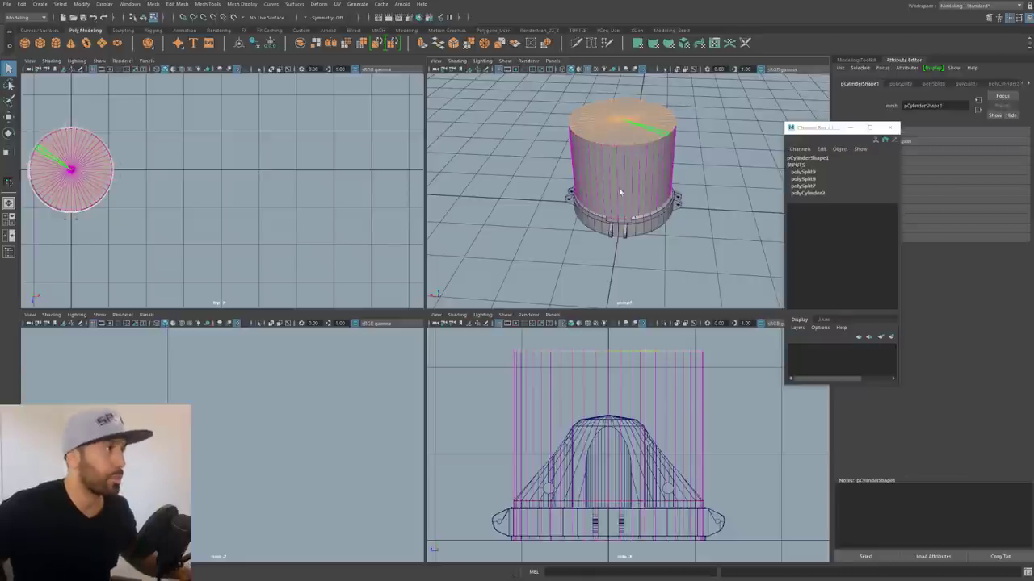
# - Scale the top cap faces inward along X and Z to taper the cylinder's upper section into a cone
pyautogui.keyDown('alt'); pyautogui.moveTo(606, 137); pyautogui.dragTo(587, 147); pyautogui.keyUp('alt')
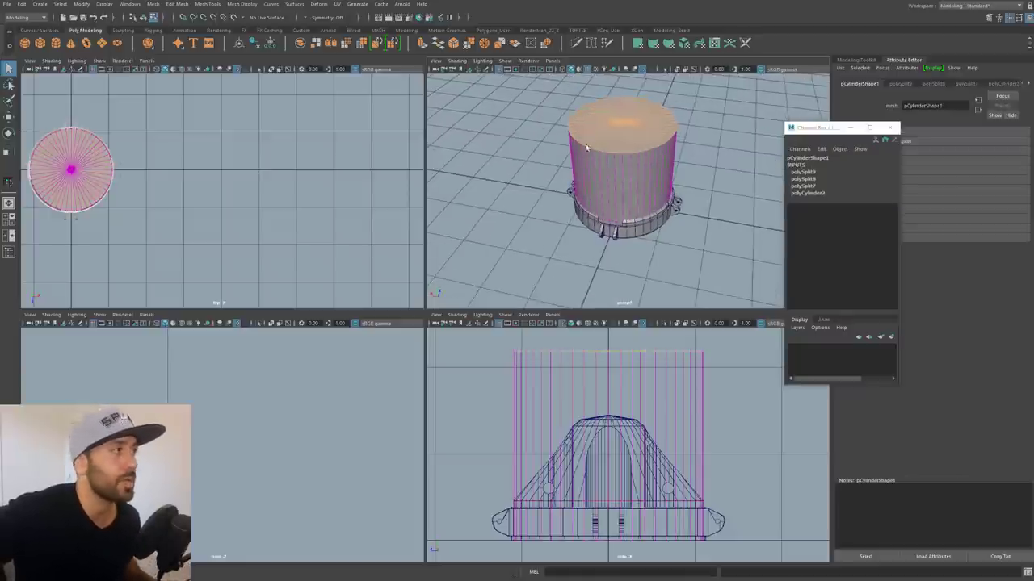
pyautogui.keyDown('alt'); pyautogui.moveTo(588, 147); pyautogui.dragTo(709, 157, button='right'); pyautogui.keyUp('alt')
pyautogui.keyDown('alt'); pyautogui.moveTo(710, 157); pyautogui.dragTo(710, 188, button='middle'); pyautogui.keyUp('alt')
pyautogui.keyDown('alt'); pyautogui.moveTo(710, 187); pyautogui.dragTo(732, 168); pyautogui.keyUp('alt')
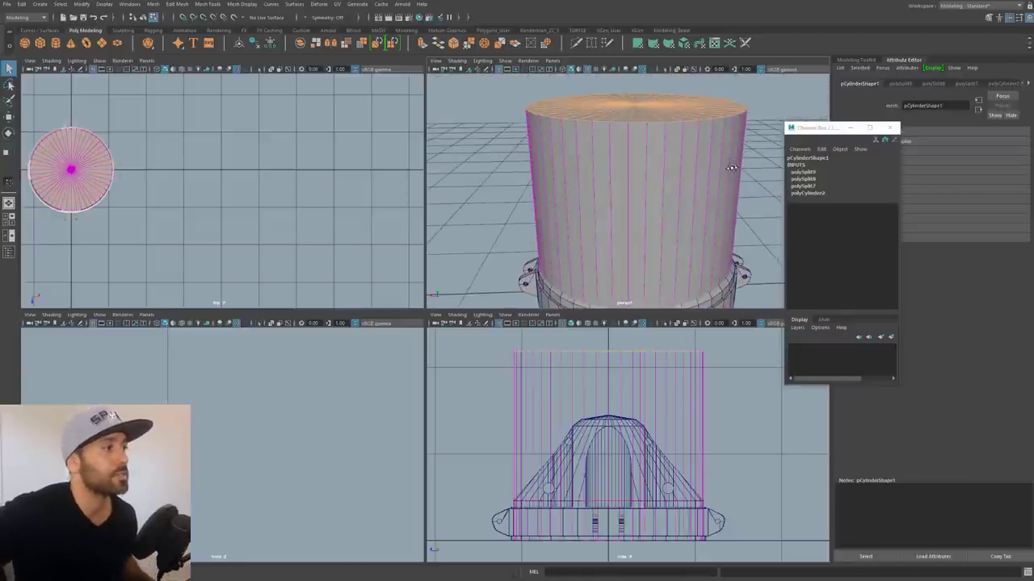
pyautogui.press('r')
pyautogui.keyDown('alt'); pyautogui.moveTo(672, 138); pyautogui.dragTo(658, 117, button='right'); pyautogui.keyUp('alt')
pyautogui.keyDown('alt'); pyautogui.moveTo(658, 117); pyautogui.dragTo(668, 160); pyautogui.keyUp('alt')
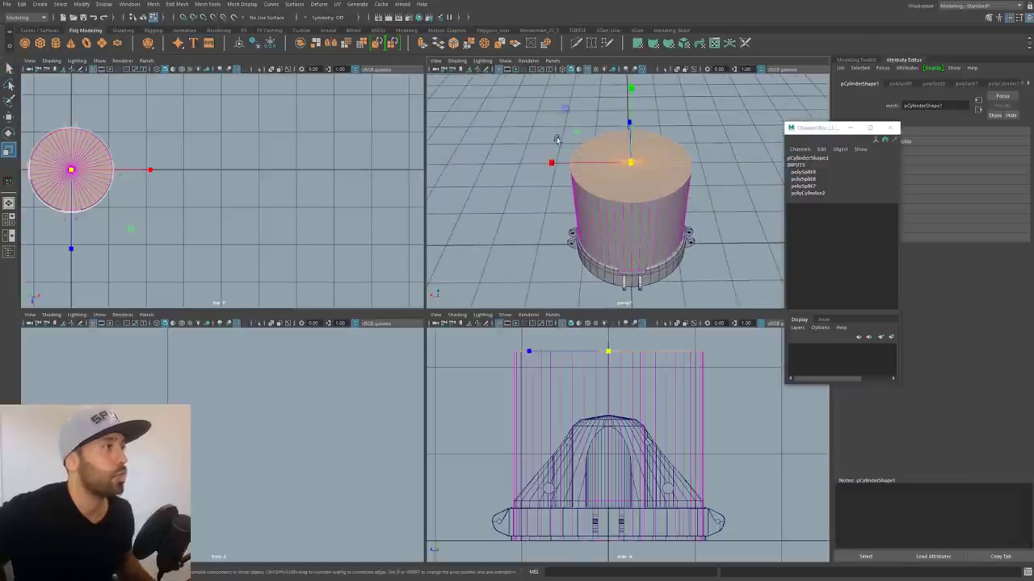
pyautogui.moveTo(577, 133); pyautogui.dragTo(598, 164)
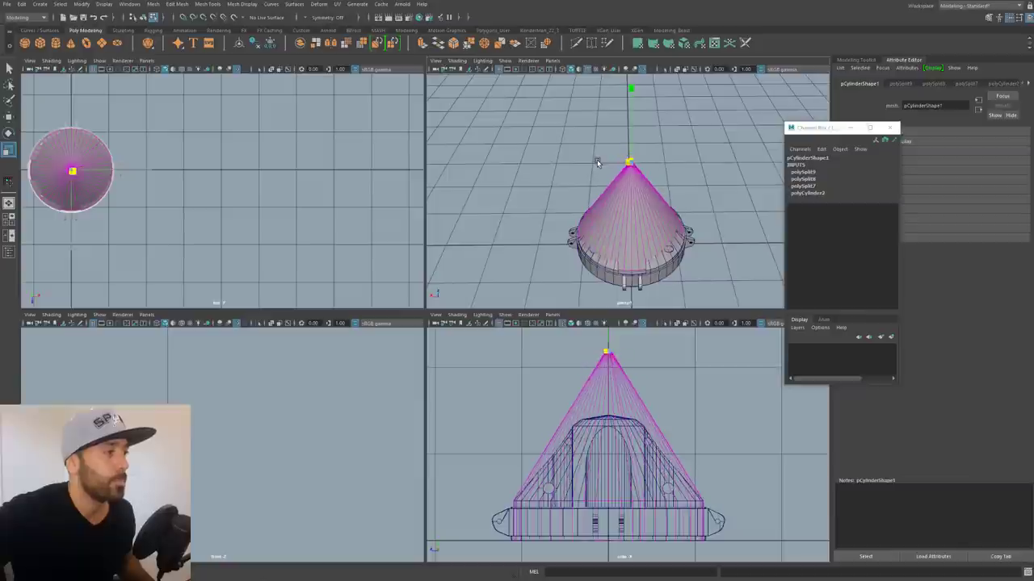
# - Lower the cap faces along Y to the reference capsule's top and widen them until the sides follow its slope
pyautogui.press('w')
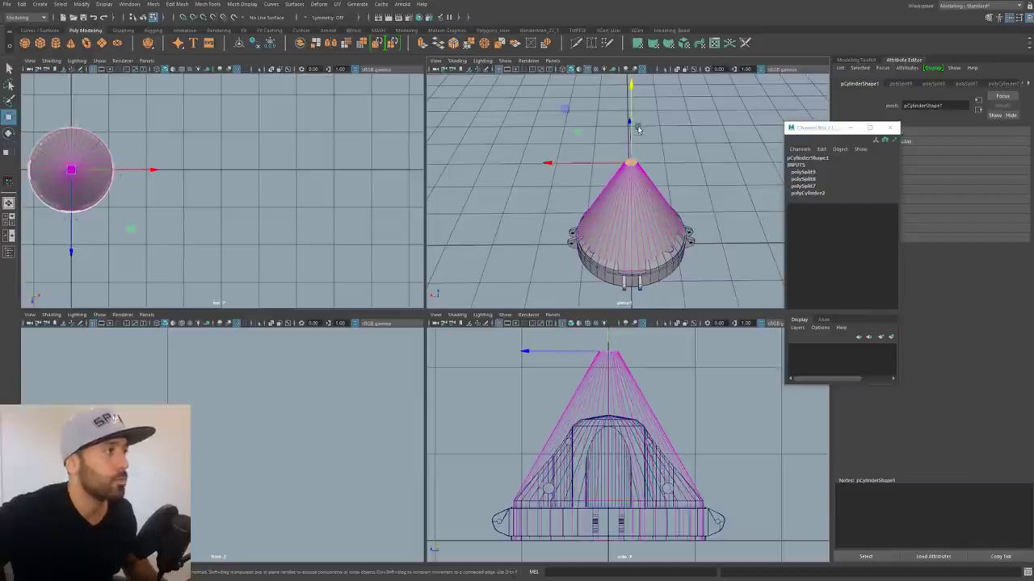
pyautogui.moveTo(631, 107); pyautogui.dragTo(631, 149)
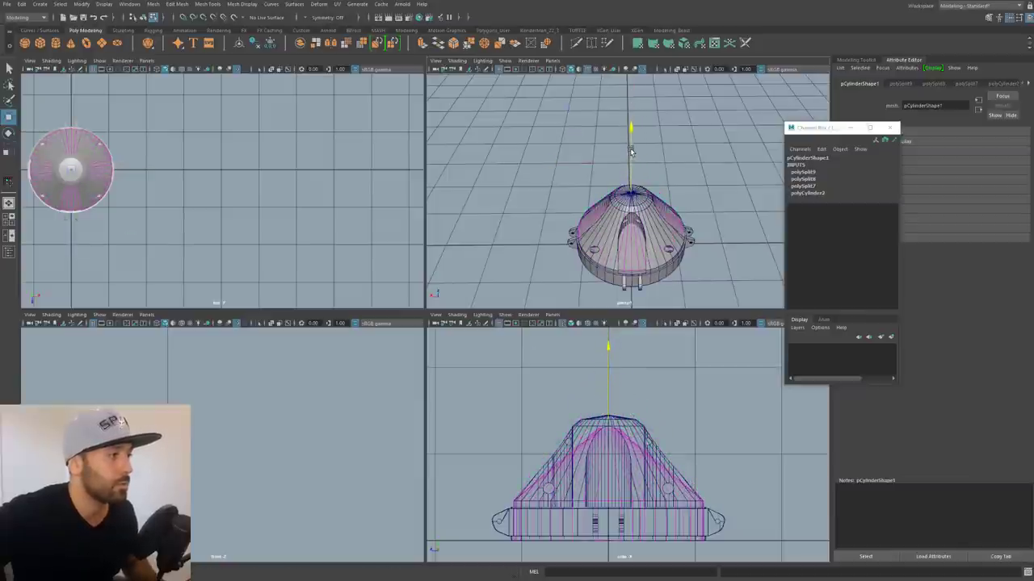
pyautogui.press('r')
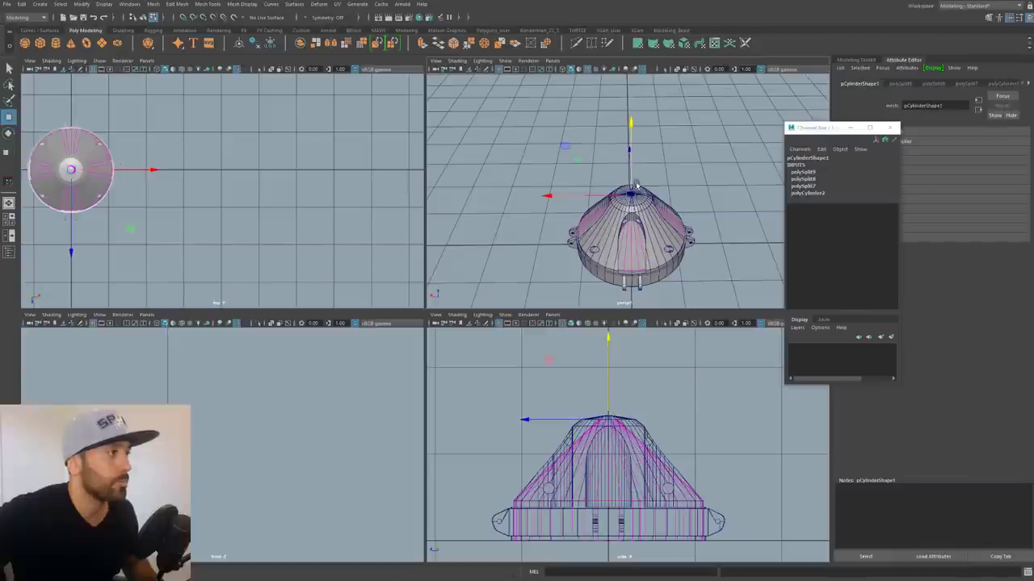
pyautogui.moveTo(577, 161); pyautogui.dragTo(499, 174)
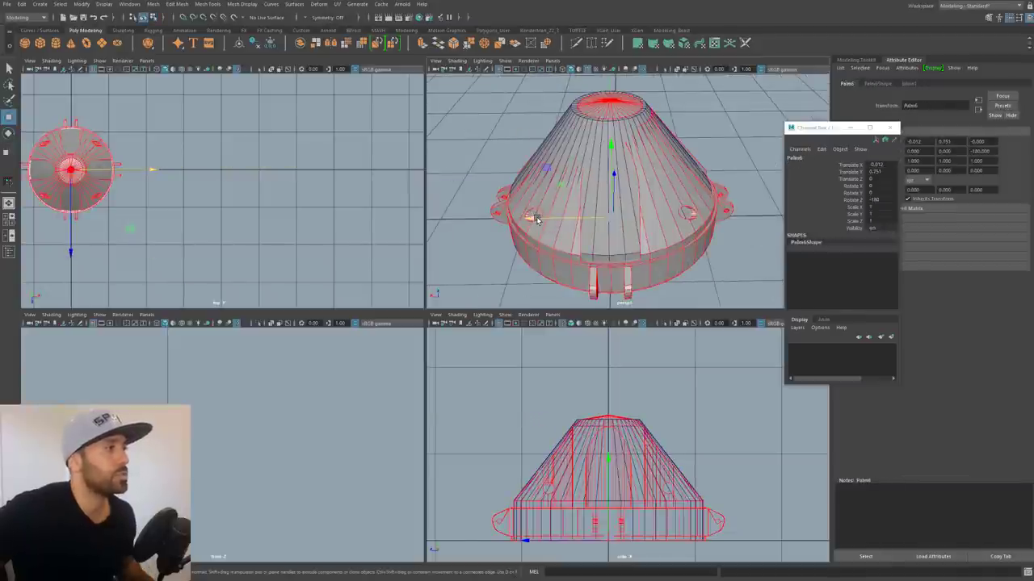
# - Move the reference capsule aside along X to about 3.136, clear of the new body
pyautogui.moveTo(537, 220); pyautogui.dragTo(264, 213)
pyautogui.keyDown('alt'); pyautogui.moveTo(474, 223); pyautogui.dragTo(564, 211, button='middle'); pyautogui.keyUp('alt')
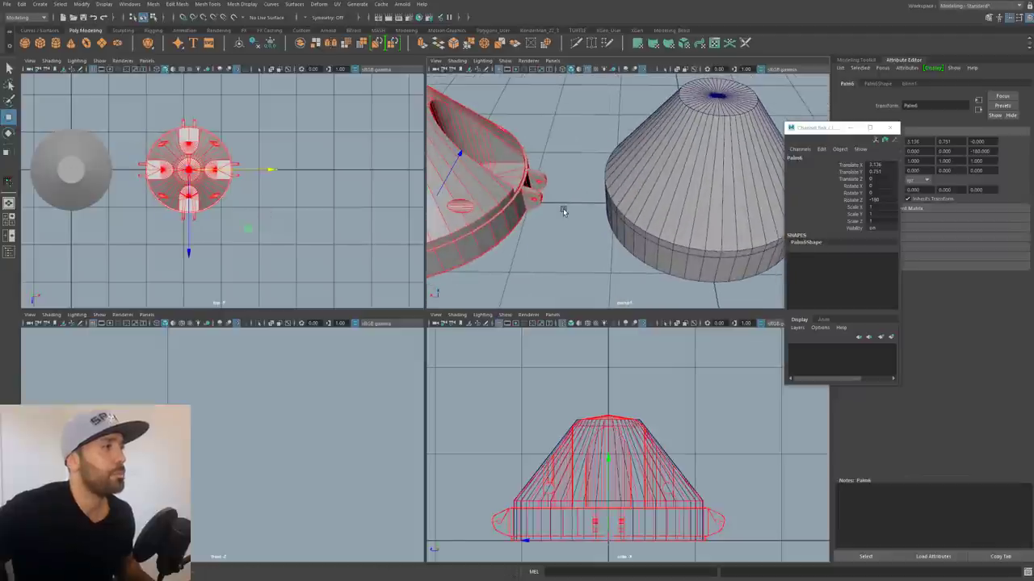
pyautogui.scroll(-5, 632, 248)
pyautogui.keyDown('alt'); pyautogui.moveTo(632, 247); pyautogui.dragTo(576, 261, button='middle'); pyautogui.keyUp('alt')
pyautogui.keyDown('alt'); pyautogui.moveTo(577, 261); pyautogui.dragTo(572, 190); pyautogui.keyUp('alt')
# - Insert an edge loop around the new body just above its bottom edge
pyautogui.hotkey('ctrl', 'shift', 'x')
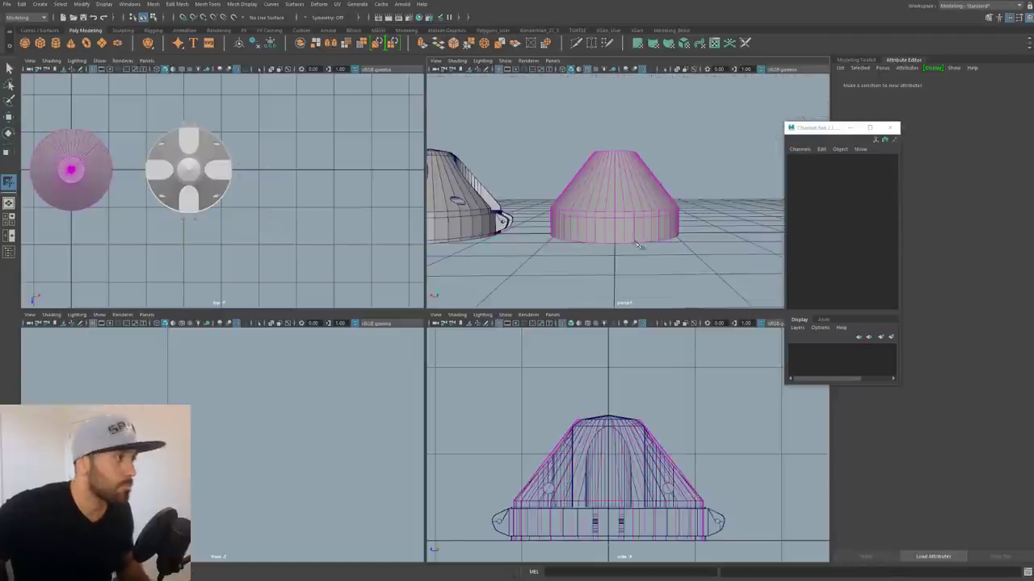
pyautogui.press('F9')
pyautogui.click(628, 239)
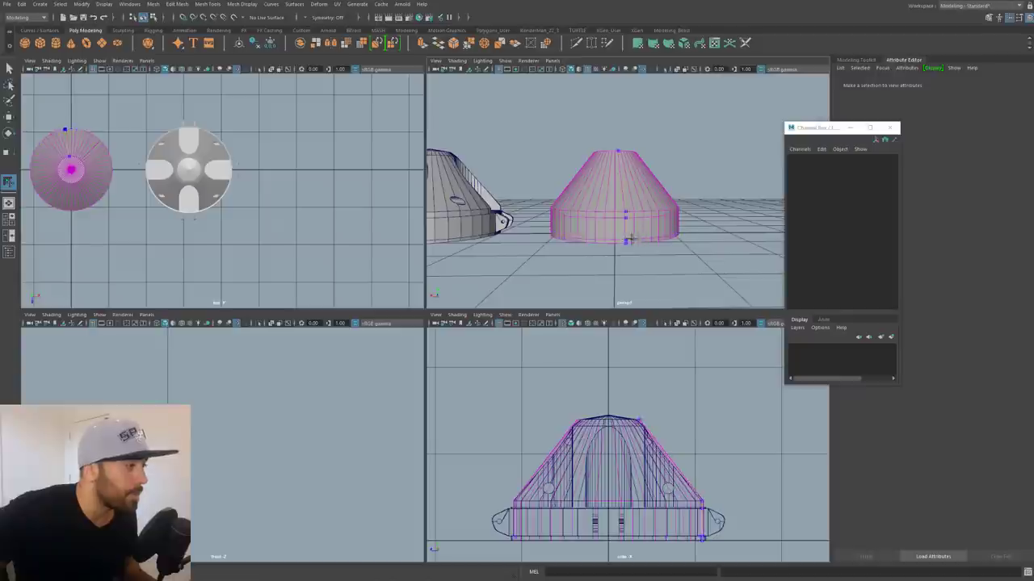
# - Select the ring of side faces around the body's base, extrude it slightly outward as a raised rim, and return to object selection
pyautogui.press('q')
pyautogui.press('F11')
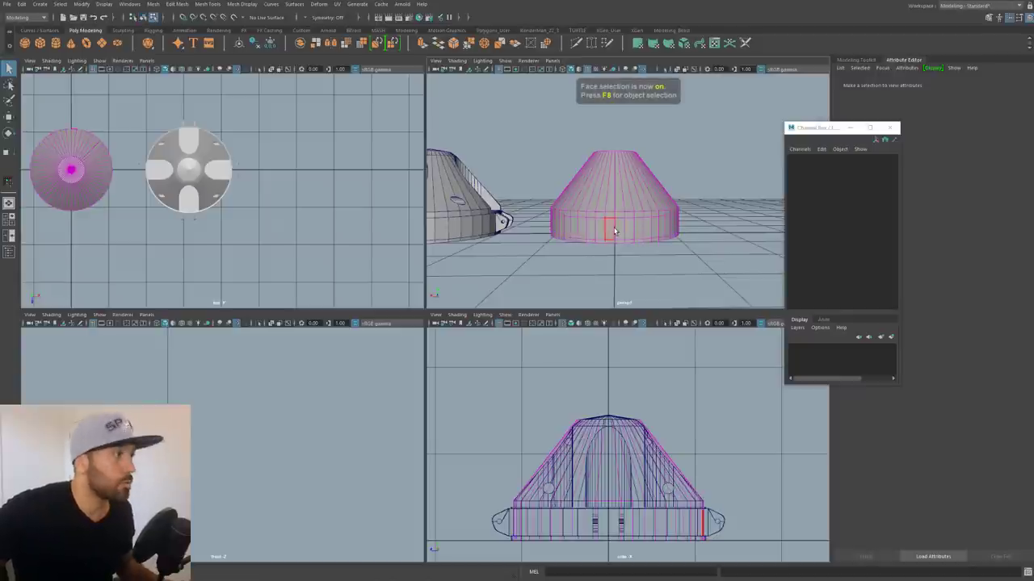
pyautogui.click(614, 231)
pyautogui.keyDown('shift'); pyautogui.doubleClick(623, 229); pyautogui.keyUp('shift')
pyautogui.keyDown('alt'); pyautogui.moveTo(623, 226); pyautogui.dragTo(636, 235); pyautogui.keyUp('alt')
pyautogui.hotkey('ctrl', 'e')
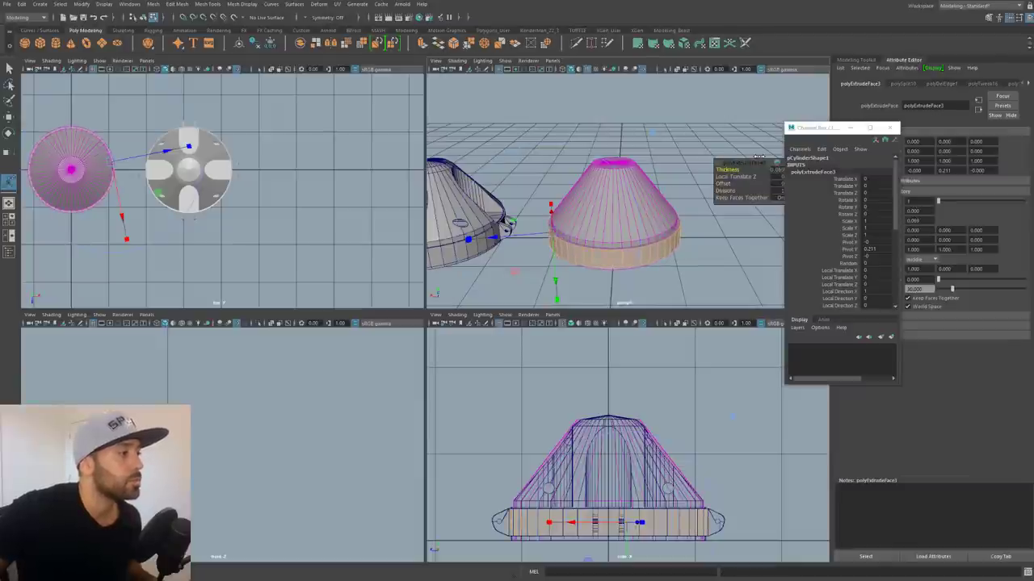
pyautogui.moveTo(586, 202); pyautogui.dragTo(630, 189, button='right')
pyautogui.click(653, 154)
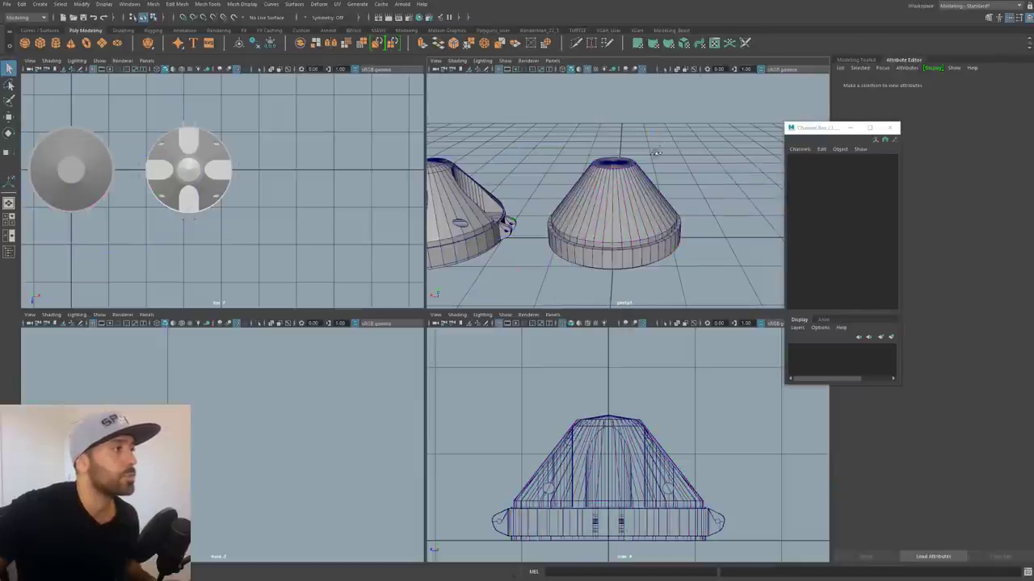
# - Create a new polygon cylinder at the origin inside the new body and set its axis subdivisions to 24
pyautogui.keyDown('alt'); pyautogui.moveTo(653, 154); pyautogui.dragTo(646, 214); pyautogui.keyUp('alt')
pyautogui.scroll(3, 217, 211)
pyautogui.click(190, 185)
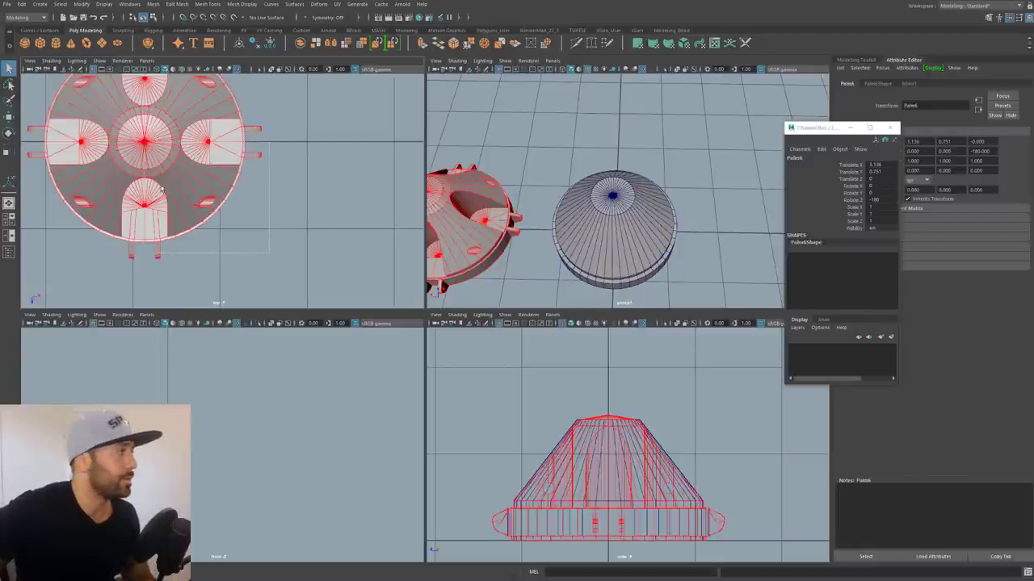
pyautogui.click(598, 239)
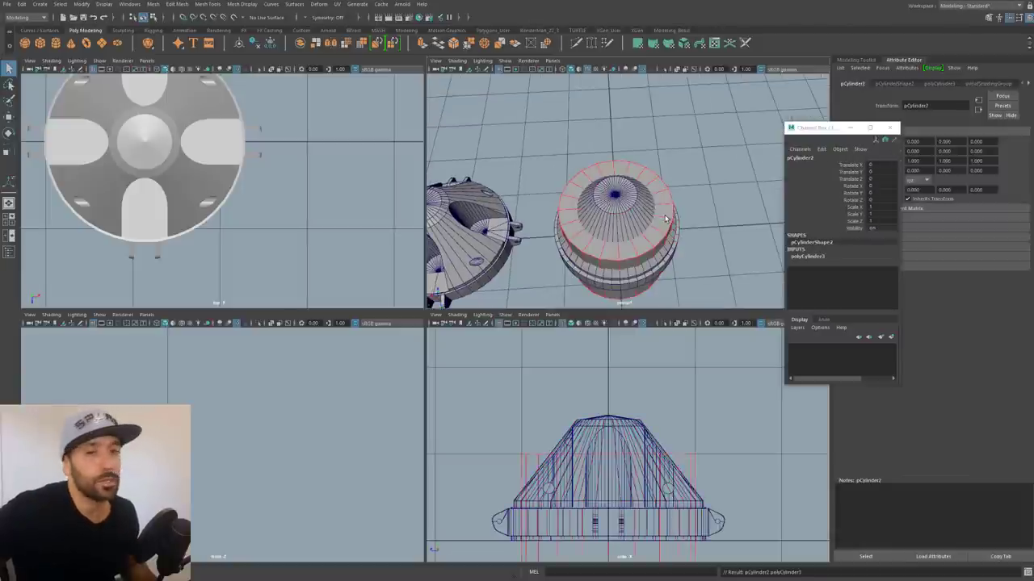
pyautogui.press('w')
pyautogui.scroll(-8, 317, 219)
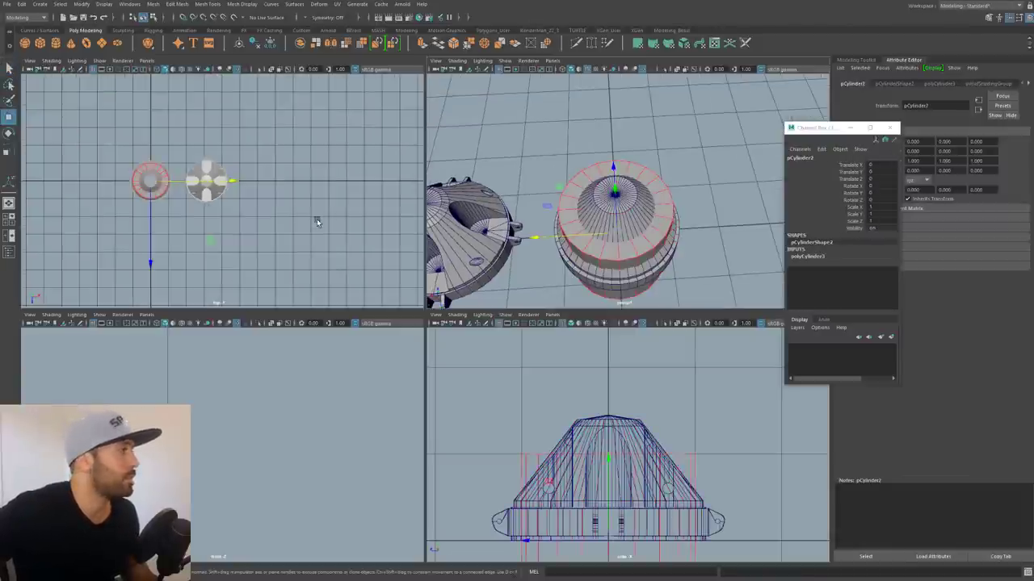
pyautogui.scroll(2, 207, 198)
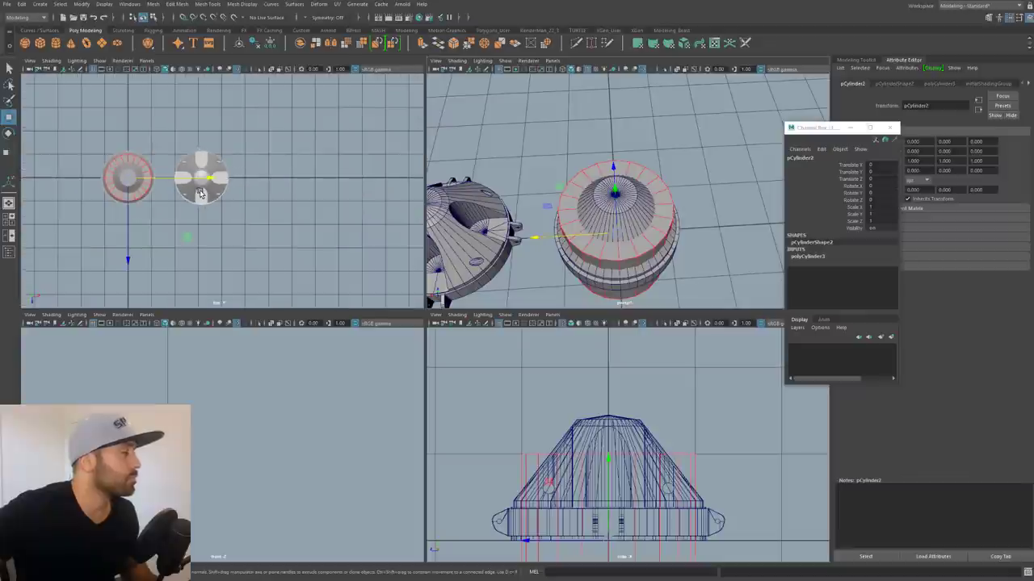
pyautogui.click(808, 256)
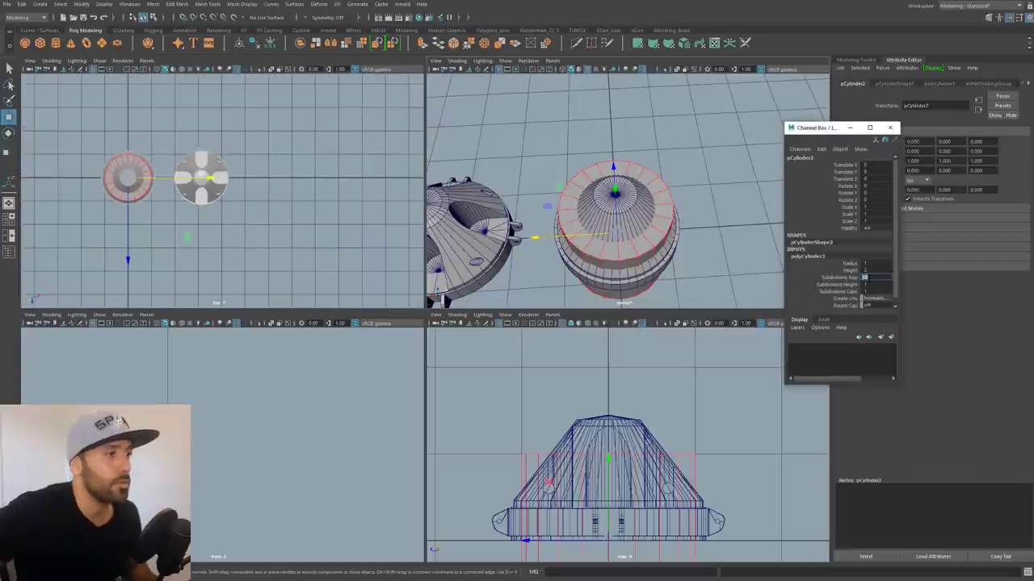
pyautogui.press('Return')
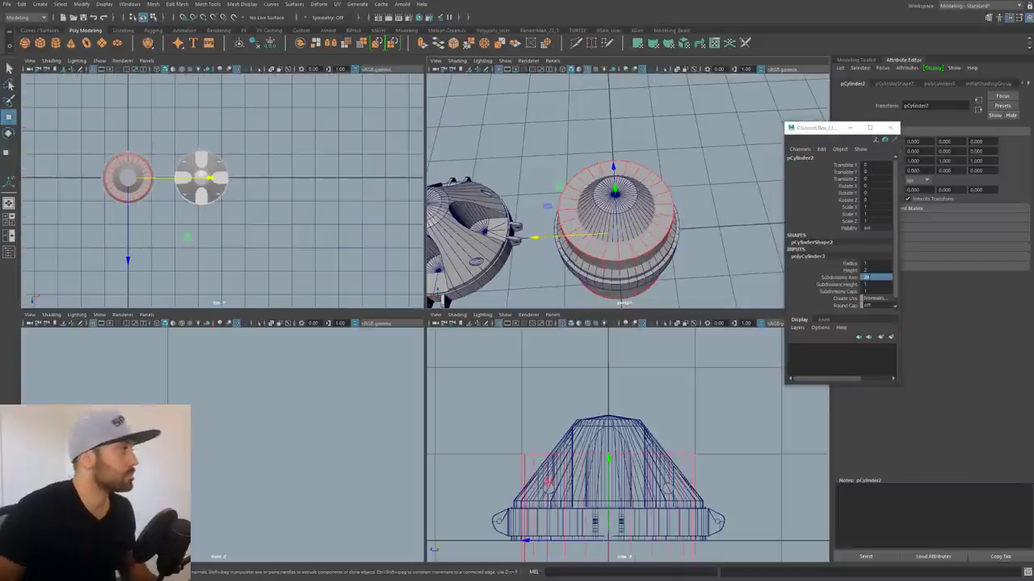
# - Enlarge the top view and overlay the mesh wireframe on the shaded objects
pyautogui.scroll(4, 148, 178)
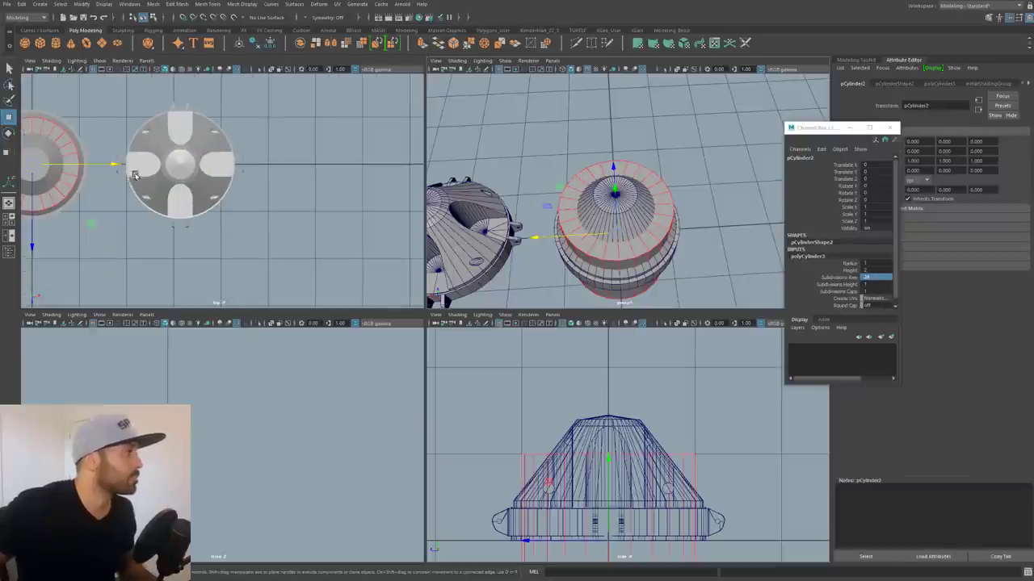
pyautogui.keyDown('alt'); pyautogui.moveTo(108, 199); pyautogui.dragTo(170, 210, button='middle'); pyautogui.keyUp('alt')
pyautogui.press('space')
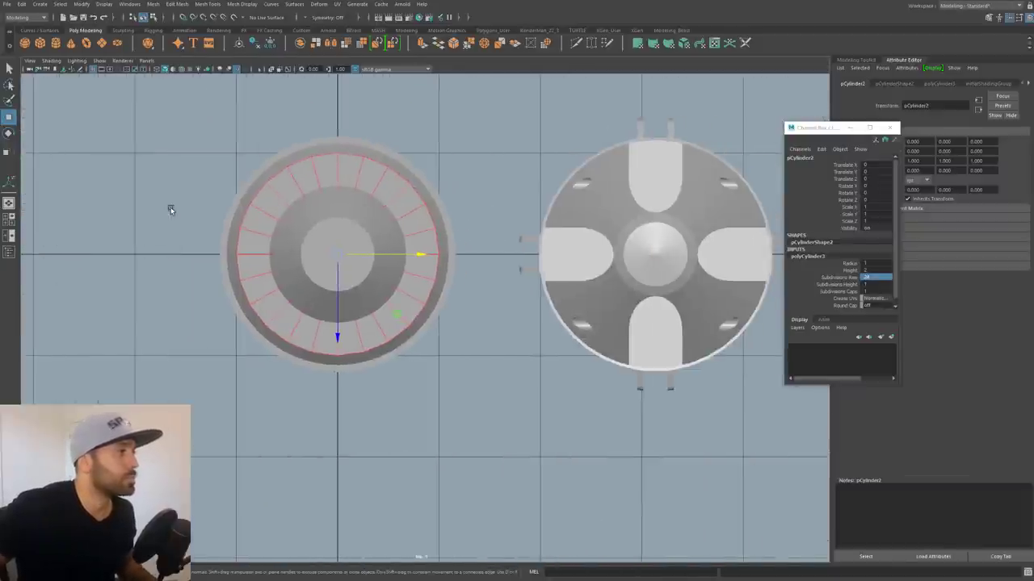
pyautogui.press('r')
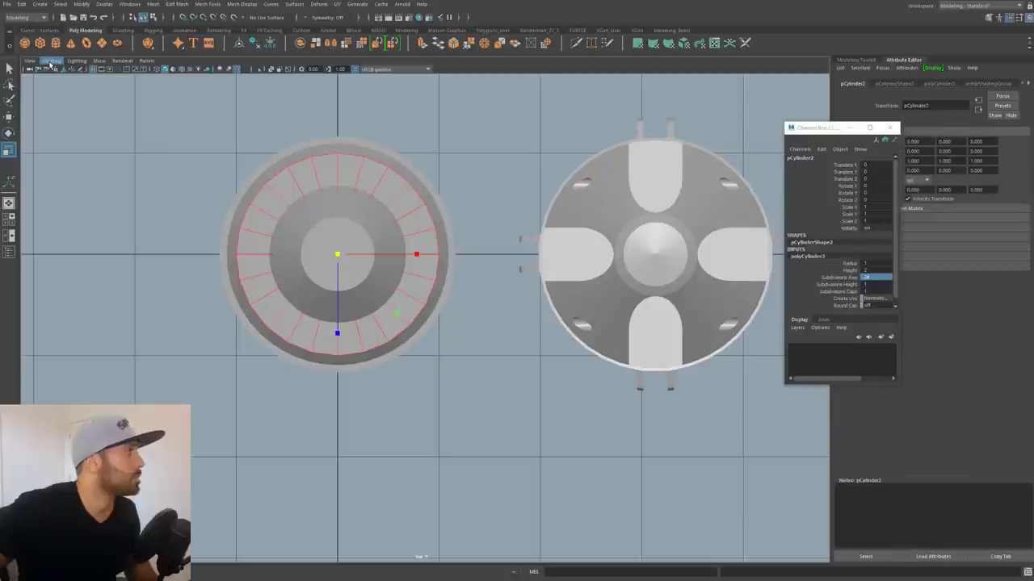
pyautogui.click(51, 61)
pyautogui.click(74, 140)
pyautogui.scroll(3, 319, 335)
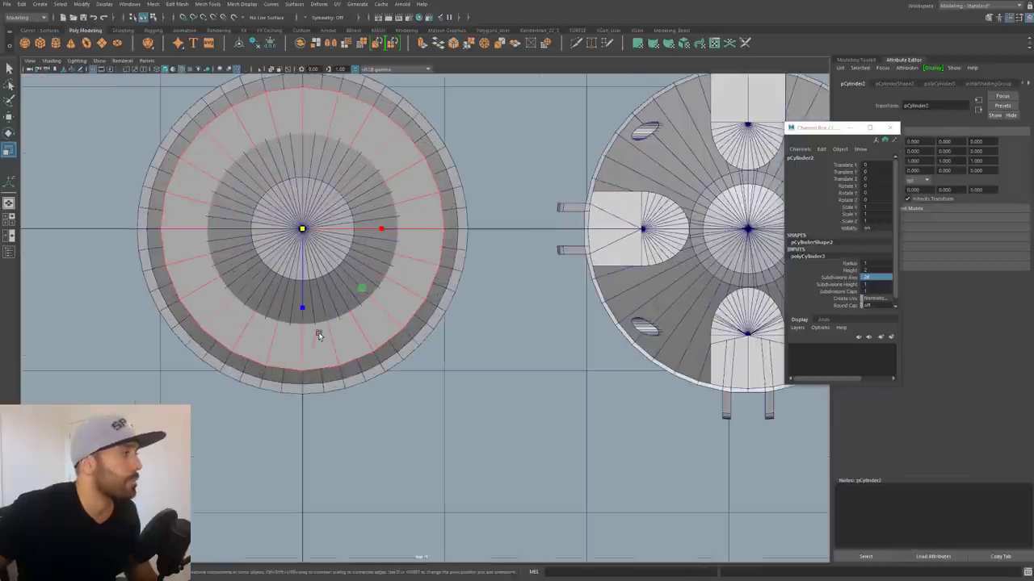
# - Show the objects in wireframe and scale the new cylinder down uniformly to about 0.218
pyautogui.moveTo(301, 230); pyautogui.dragTo(236, 252)
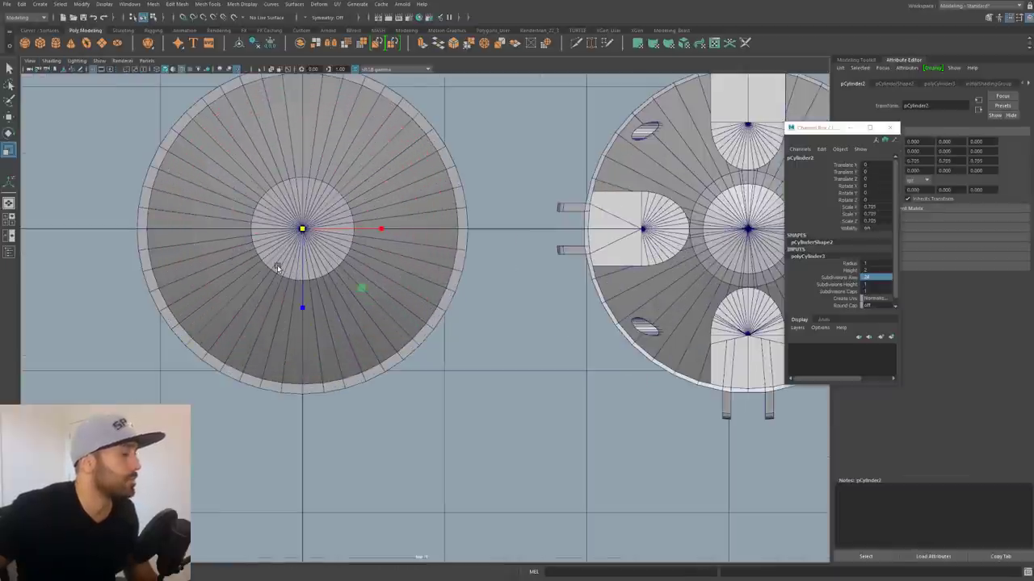
pyautogui.press('4')
pyautogui.scroll(1, 346, 257)
pyautogui.moveTo(285, 215); pyautogui.dragTo(142, 258)
# - Move the small cylinder along Z to about 0.6 and reduce its uniform scale to about 0.137
pyautogui.press('w')
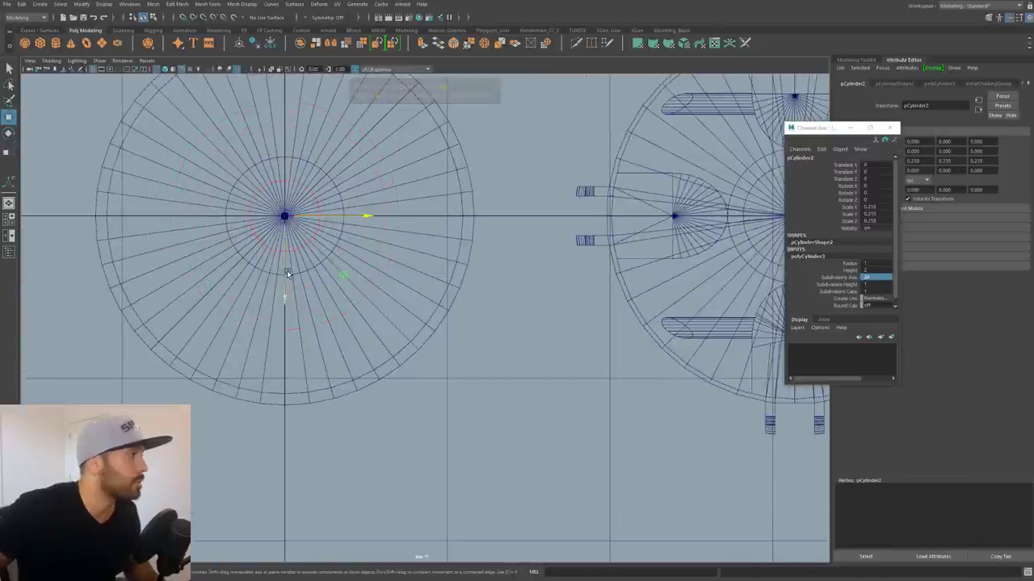
pyautogui.moveTo(286, 278); pyautogui.dragTo(287, 361)
pyautogui.scroll(3, 274, 319)
pyautogui.press('r')
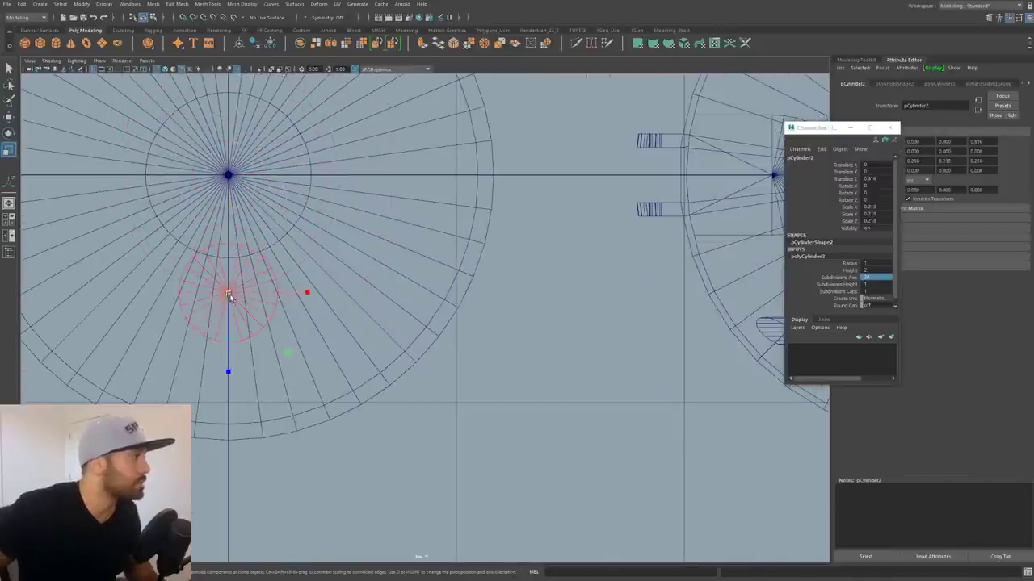
pyautogui.moveTo(229, 294); pyautogui.dragTo(214, 303)
pyautogui.press('w')
pyautogui.moveTo(228, 347)
pyautogui.mouseDown()
pyautogui.moveTo(228, 331)
pyautogui.moveTo(224, 357)
pyautogui.mouseUp()
pyautogui.scroll(-3, 242, 363)
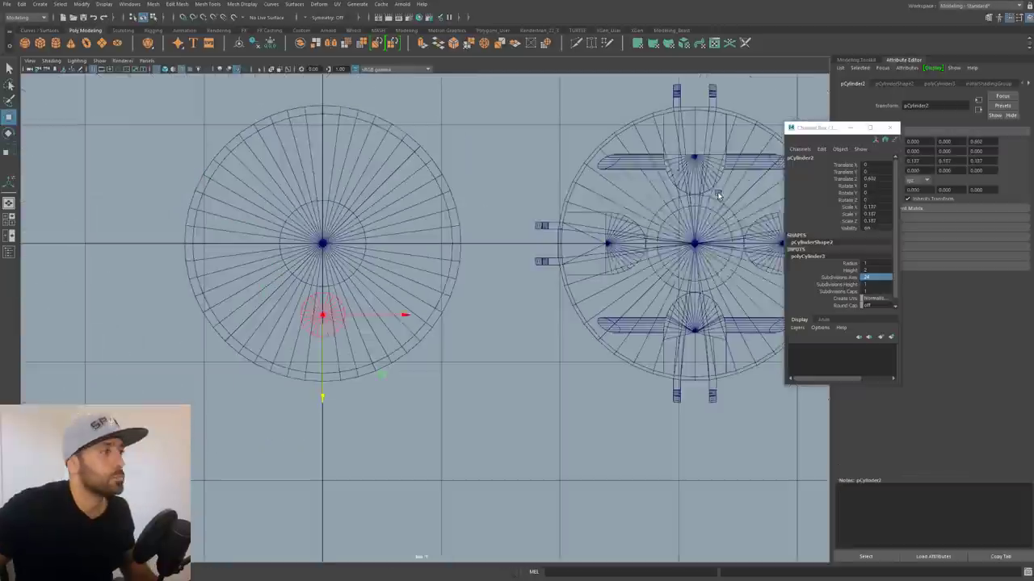
# - Select only the small cylinder's bottom cap faces and lower them along Y toward the base of the body
pyautogui.press('space')
pyautogui.press('space')
pyautogui.keyDown('alt'); pyautogui.moveTo(570, 244); pyautogui.dragTo(557, 184); pyautogui.keyUp('alt')
pyautogui.scroll(4, 471, 282)
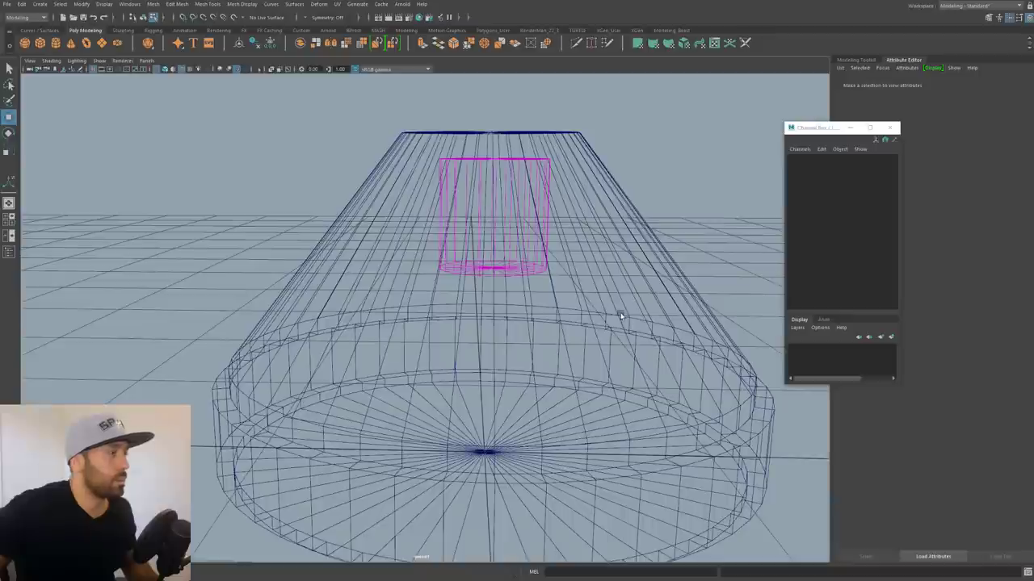
pyautogui.moveTo(621, 312); pyautogui.dragTo(259, 253)
pyautogui.keyDown('ctrl'); pyautogui.moveTo(404, 164); pyautogui.dragTo(698, 233); pyautogui.keyUp('ctrl')
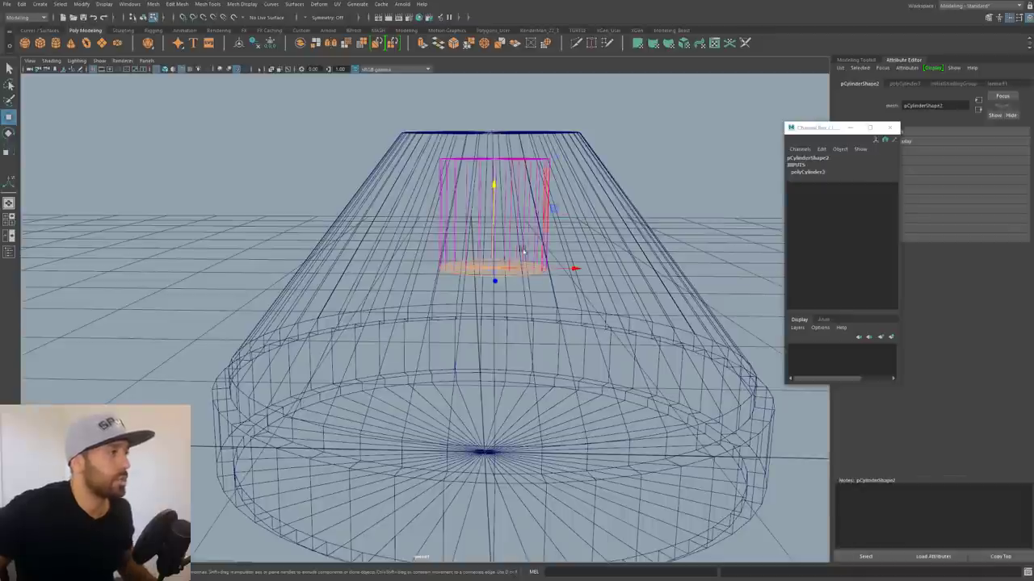
pyautogui.moveTo(493, 192); pyautogui.dragTo(490, 316)
pyautogui.keyDown('alt'); pyautogui.moveTo(526, 382); pyautogui.dragTo(517, 293, button='middle'); pyautogui.keyUp('alt')
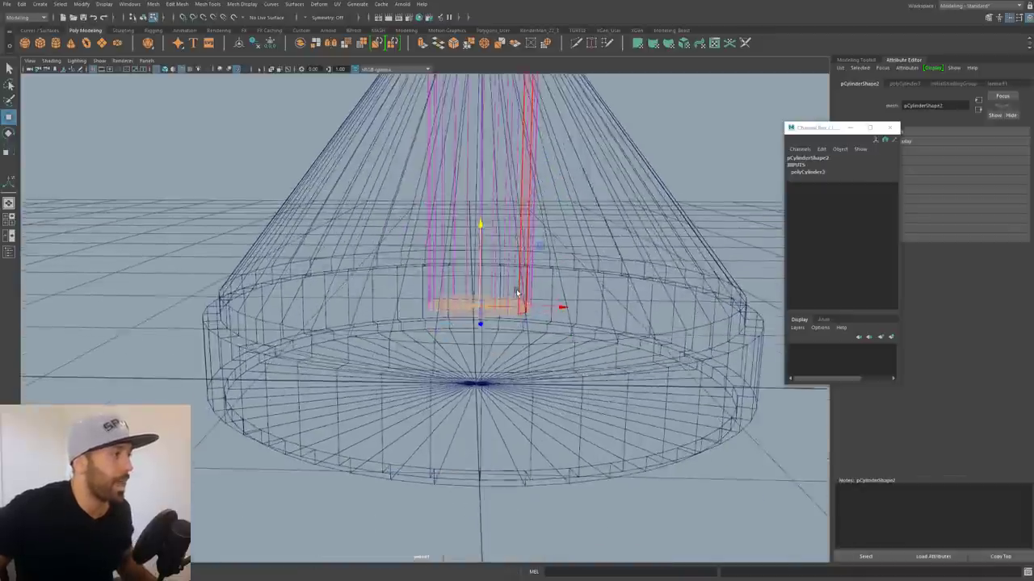
pyautogui.scroll(-2, 517, 293)
pyautogui.keyDown('alt'); pyautogui.moveTo(517, 293); pyautogui.dragTo(499, 334); pyautogui.keyUp('alt')
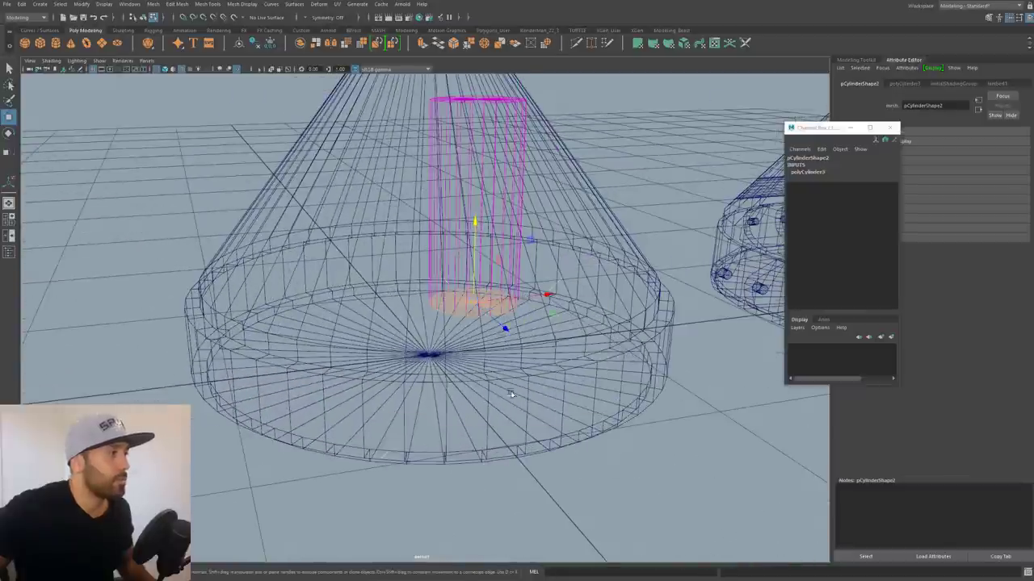
# - Fine-tune the bottom cap faces' height in the side view to match the horizontal edge line just above the rim
pyautogui.press('space')
pyautogui.press('space')
pyautogui.scroll(2, 368, 393)
pyautogui.keyDown('alt'); pyautogui.moveTo(277, 412); pyautogui.dragTo(421, 287, button='middle'); pyautogui.keyUp('alt')
pyautogui.scroll(3, 386, 402)
pyautogui.scroll(-7, 392, 375)
pyautogui.scroll(6, 424, 345)
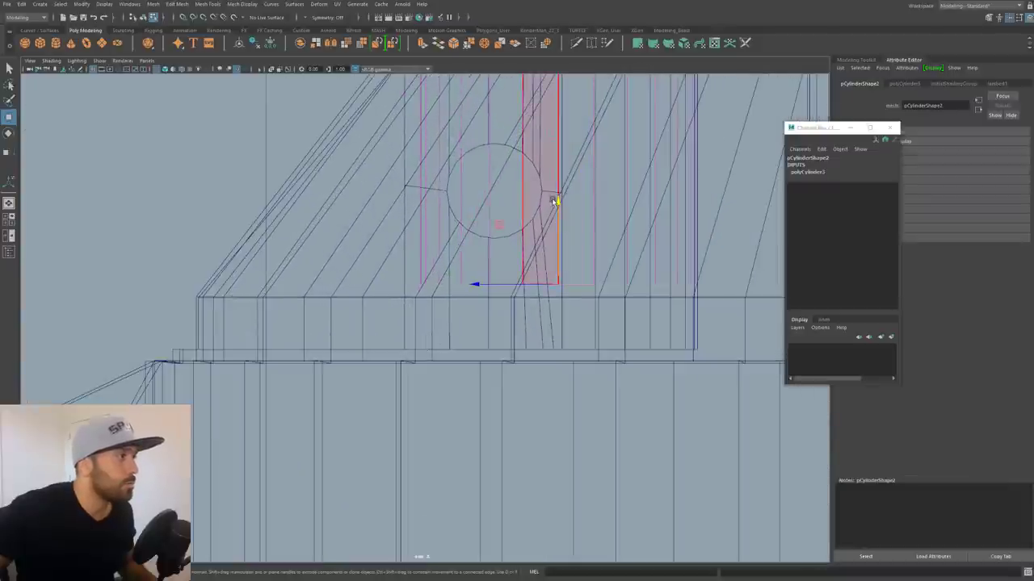
pyautogui.moveTo(557, 205); pyautogui.dragTo(555, 208)
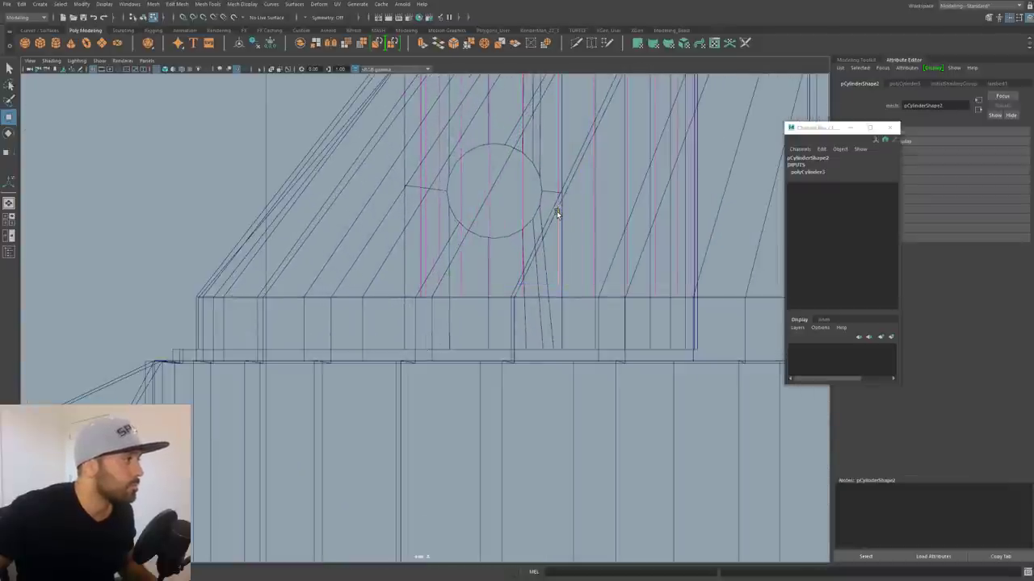
# - Lower the small cylinder's top vertices along Y, leaving them protruding from the body's slope, and return to object selection
pyautogui.press('space')
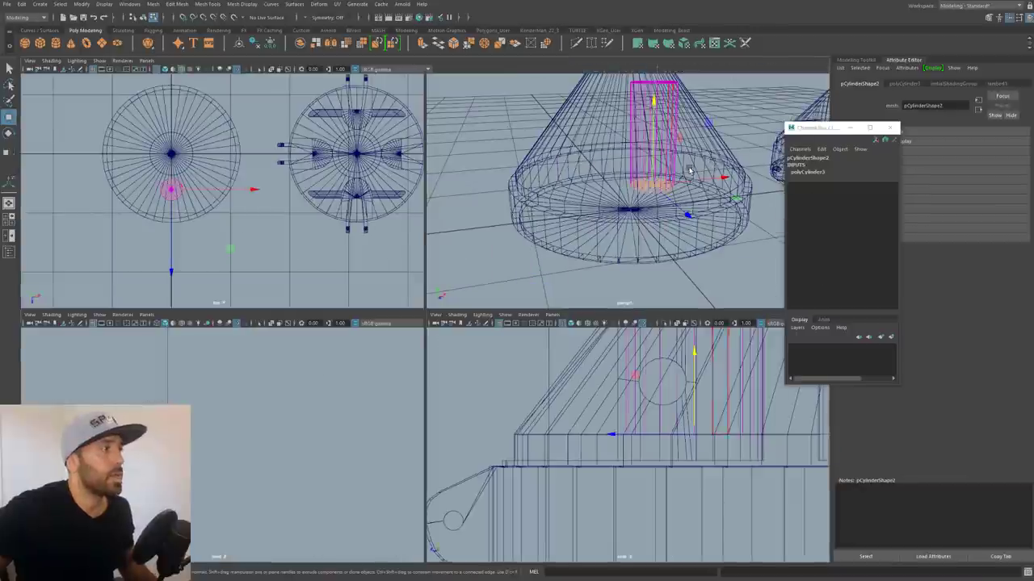
pyautogui.press('space')
pyautogui.keyDown('alt'); pyautogui.moveTo(561, 176); pyautogui.dragTo(556, 233); pyautogui.keyUp('alt')
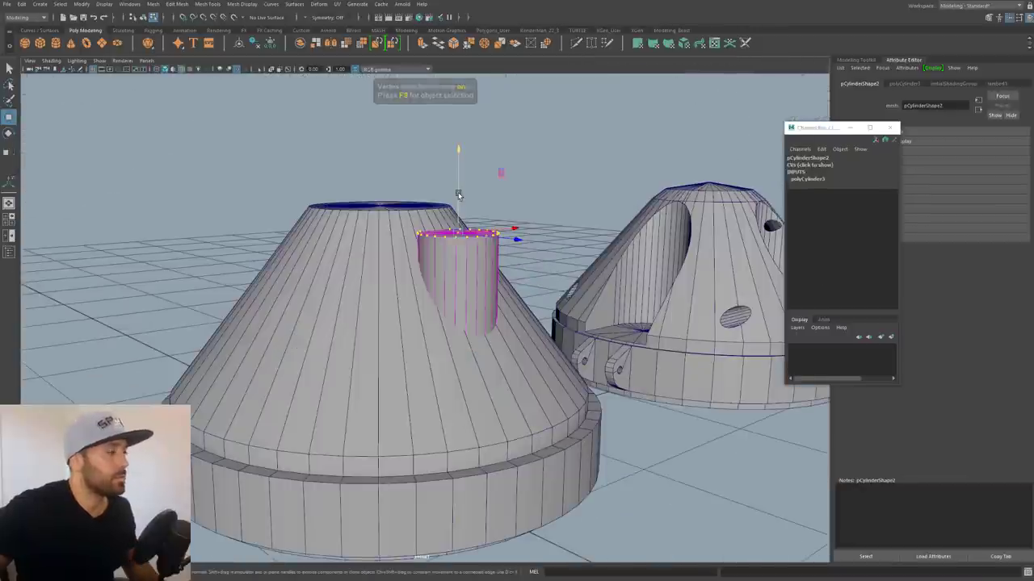
pyautogui.moveTo(459, 196)
pyautogui.mouseDown()
pyautogui.moveTo(457, 185)
pyautogui.moveTo(452, 248)
pyautogui.mouseUp()
pyautogui.moveTo(452, 247); pyautogui.dragTo(483, 233, button='right')
pyautogui.click(512, 187)
pyautogui.keyDown('alt'); pyautogui.moveTo(512, 188); pyautogui.dragTo(539, 192); pyautogui.keyUp('alt')
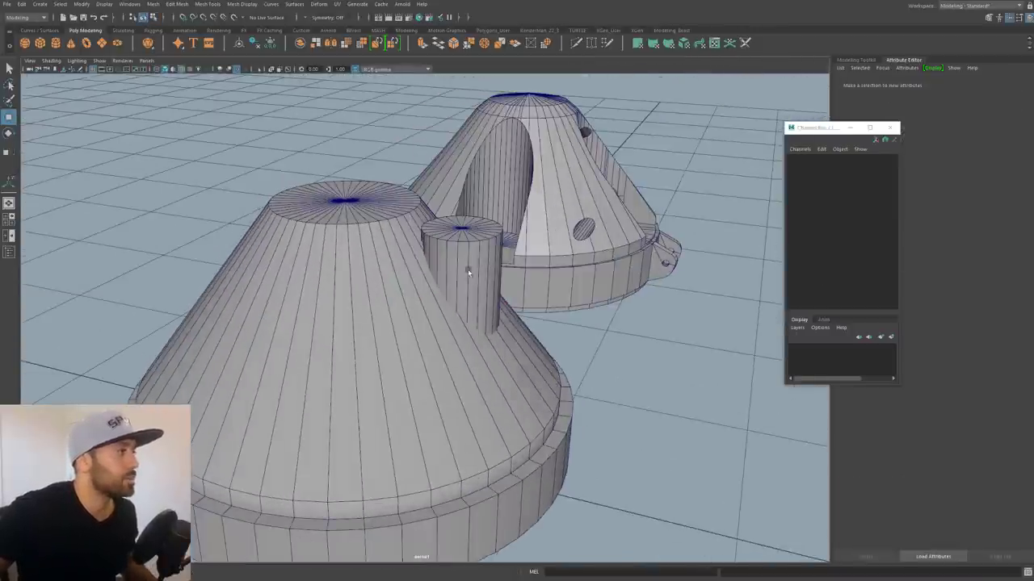
# - Move the Channel Box window clear of the model and examine the top of the reference capsule's arched pocket up close
pyautogui.keyDown('alt'); pyautogui.moveTo(436, 232); pyautogui.dragTo(428, 293); pyautogui.keyUp('alt')
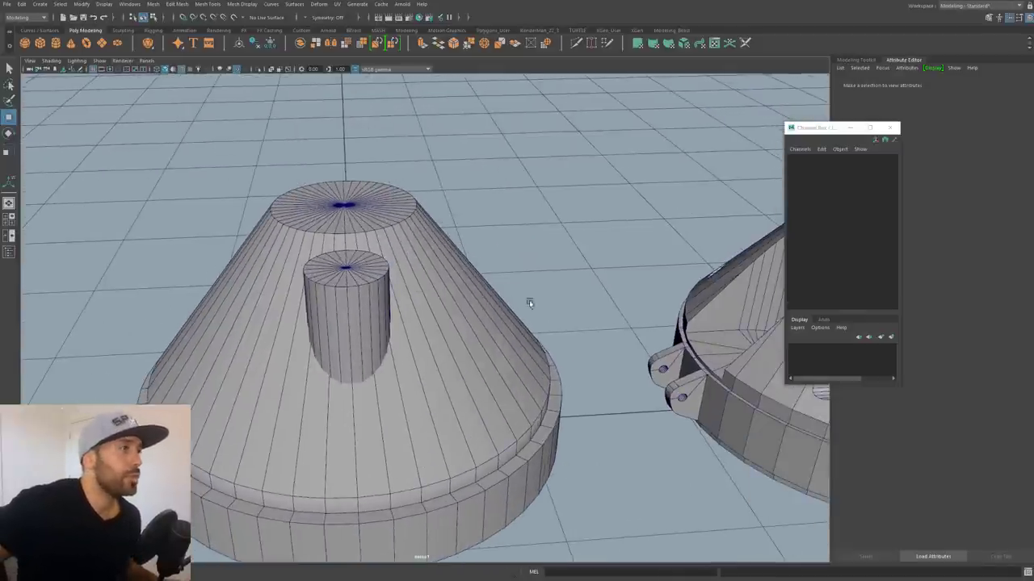
pyautogui.moveTo(805, 129); pyautogui.dragTo(954, 136)
pyautogui.keyDown('alt'); pyautogui.moveTo(614, 210); pyautogui.dragTo(594, 267); pyautogui.keyUp('alt')
pyautogui.keyDown('alt'); pyautogui.moveTo(594, 266); pyautogui.dragTo(544, 265, button='right'); pyautogui.keyUp('alt')
pyautogui.keyDown('alt'); pyautogui.moveTo(545, 265); pyautogui.dragTo(652, 314); pyautogui.keyUp('alt')
pyautogui.keyDown('alt'); pyautogui.moveTo(652, 314); pyautogui.dragTo(339, 289, button='middle'); pyautogui.keyUp('alt')
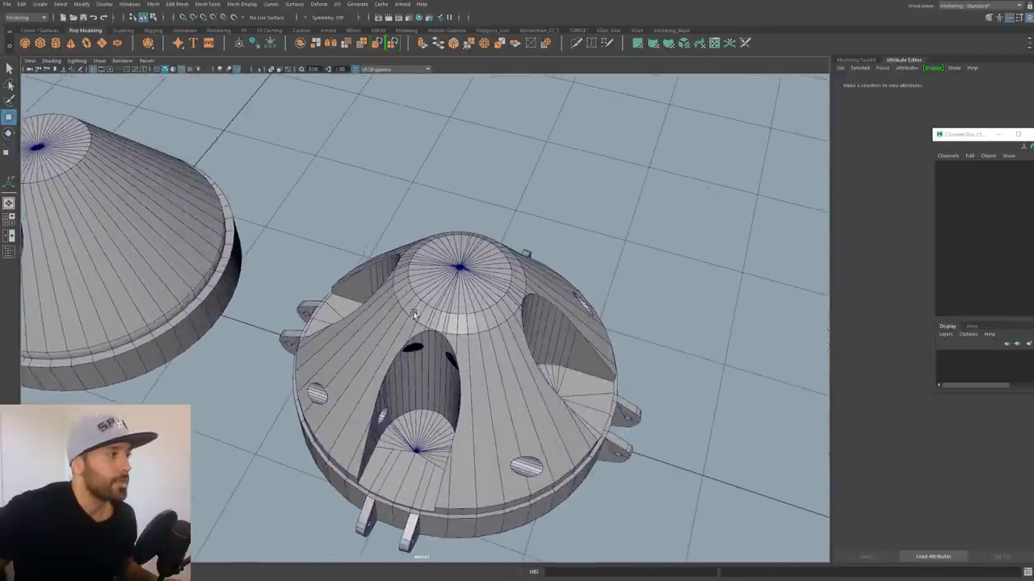
pyautogui.keyDown('alt'); pyautogui.moveTo(339, 289); pyautogui.dragTo(424, 325, button='right'); pyautogui.keyUp('alt')
pyautogui.keyDown('alt'); pyautogui.moveTo(423, 323); pyautogui.dragTo(335, 334); pyautogui.keyUp('alt')
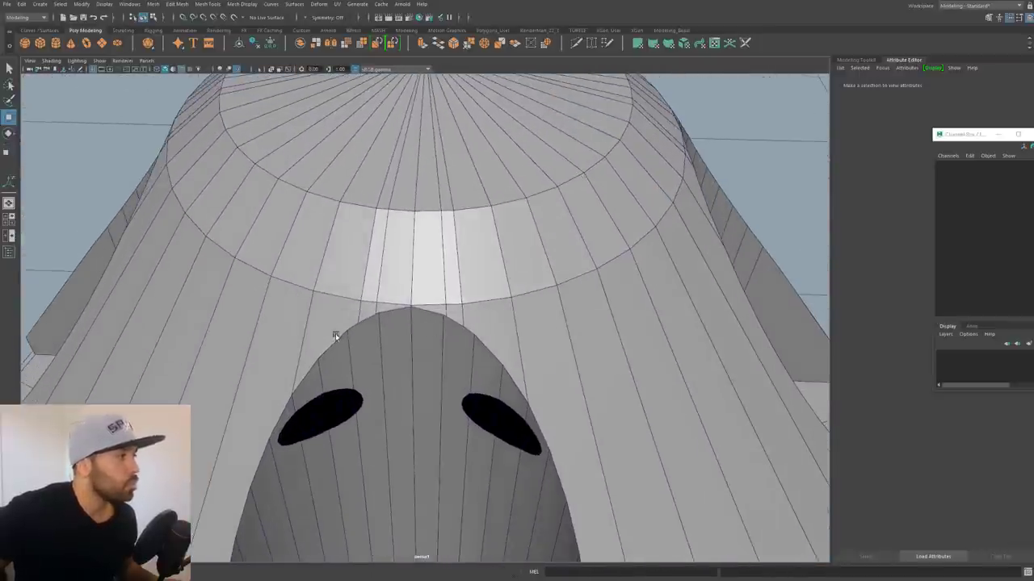
pyautogui.scroll(3, 399, 330)
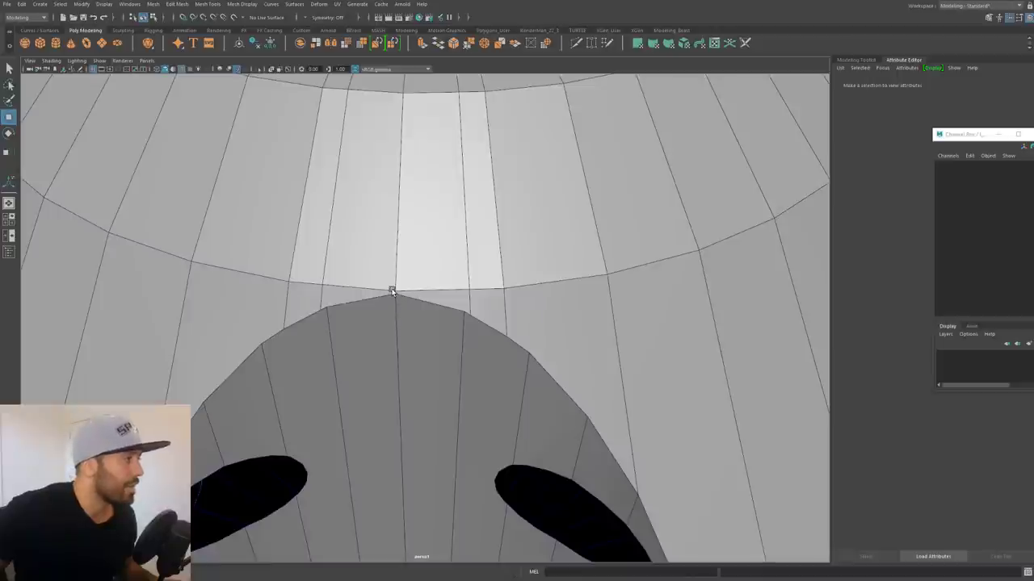
# - Select the sliver faces above the reference pocket's arch and examine how the surrounding body edges meet the pocket
pyautogui.moveTo(391, 292); pyautogui.dragTo(361, 288, button='right')
pyautogui.click(360, 295)
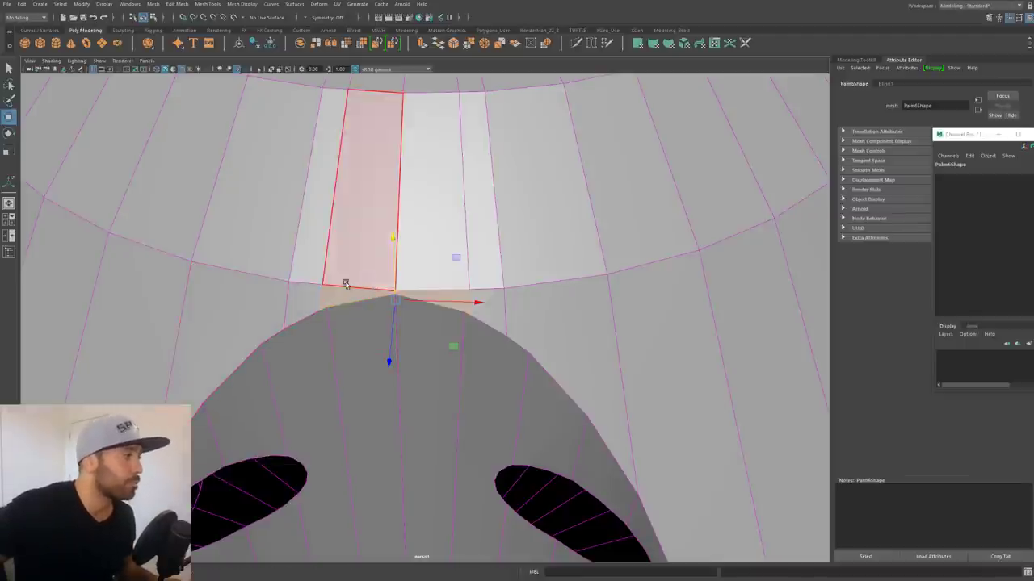
pyautogui.keyDown('alt'); pyautogui.moveTo(346, 285); pyautogui.dragTo(354, 289); pyautogui.keyUp('alt')
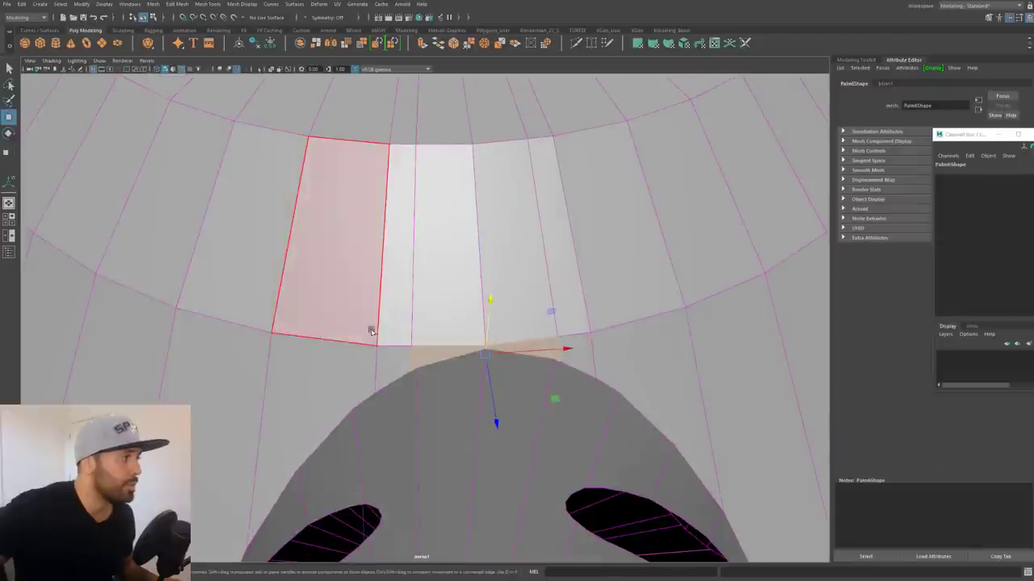
pyautogui.click(415, 361)
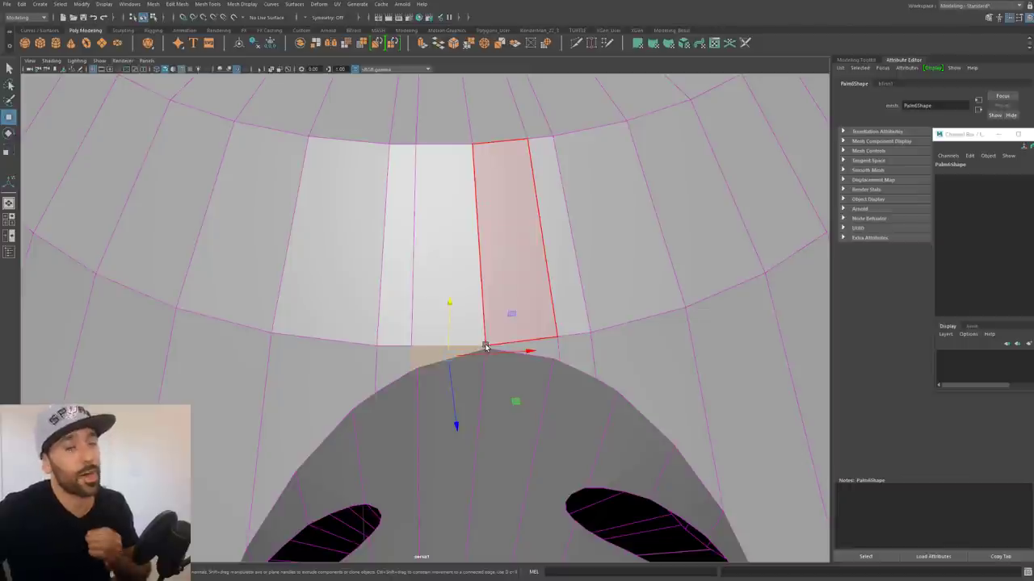
pyautogui.scroll(-5, 479, 348)
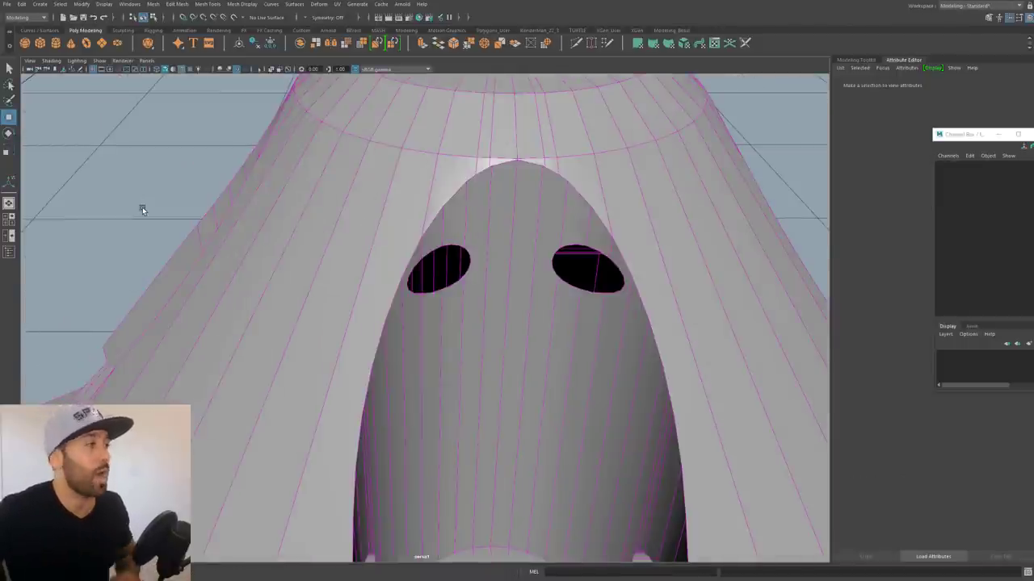
pyautogui.scroll(-8, 293, 255)
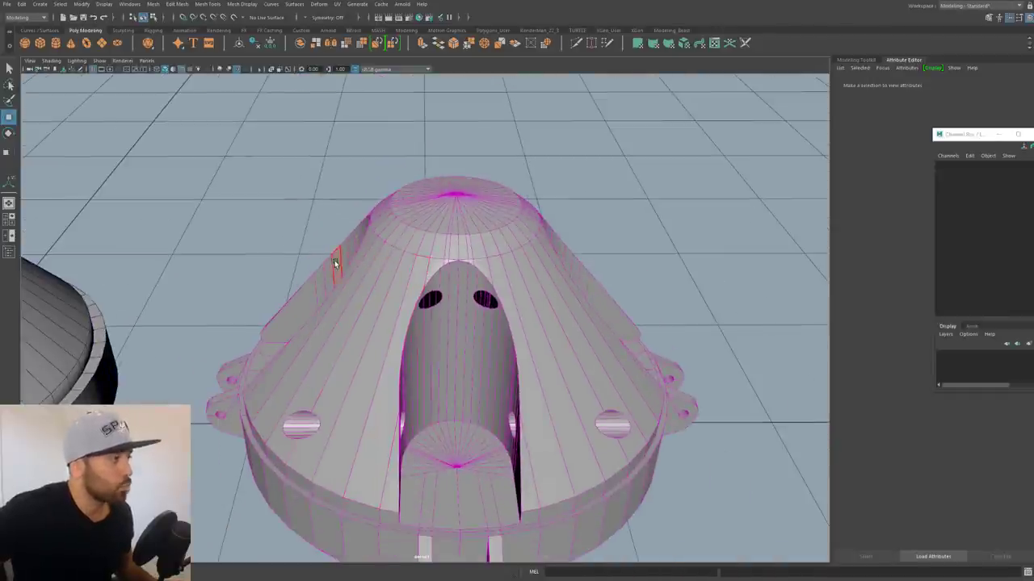
pyautogui.keyDown('alt'); pyautogui.moveTo(446, 297); pyautogui.dragTo(409, 299); pyautogui.keyUp('alt')
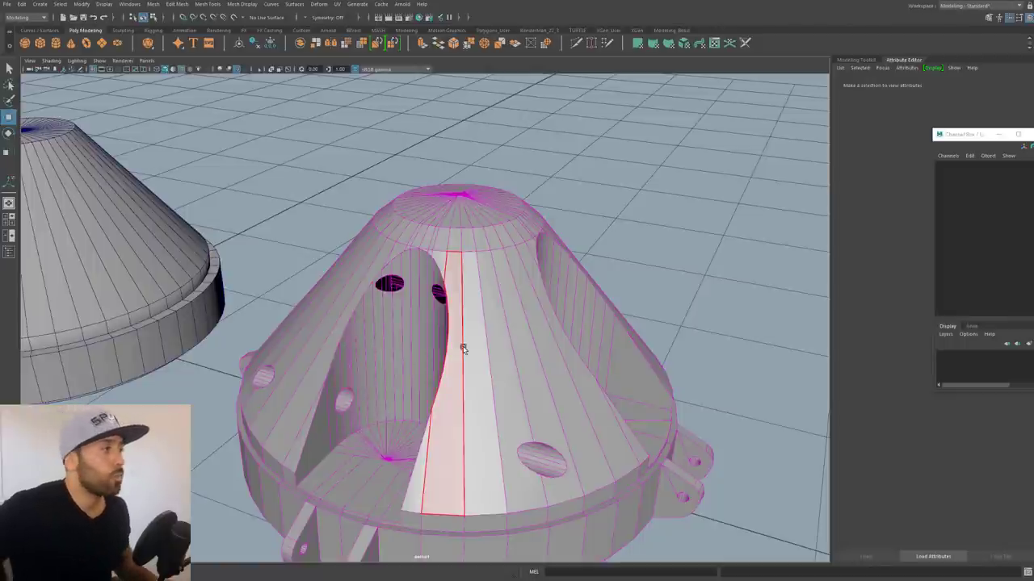
pyautogui.keyDown('alt'); pyautogui.moveTo(462, 348); pyautogui.dragTo(323, 279); pyautogui.keyUp('alt')
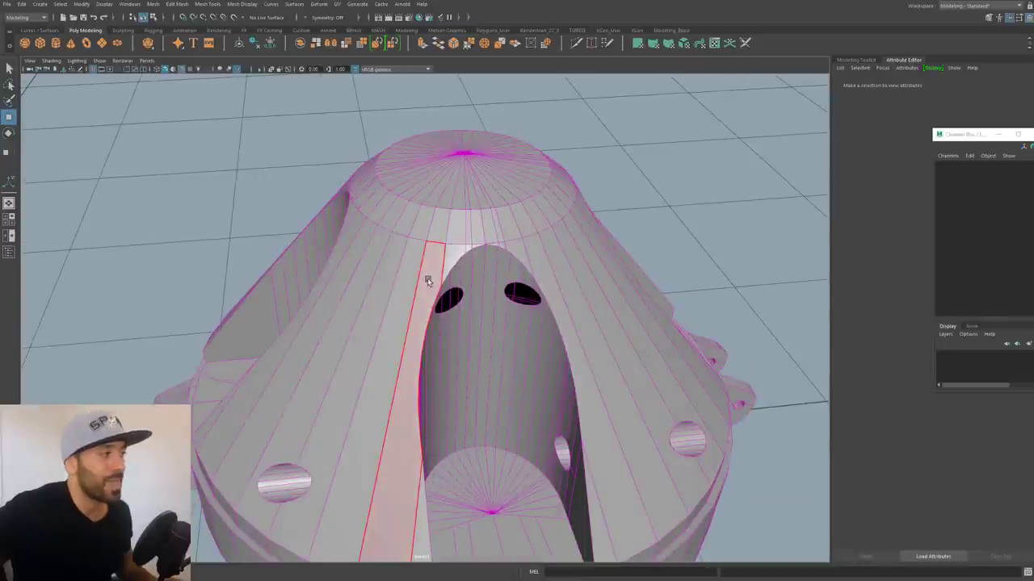
pyautogui.keyDown('alt'); pyautogui.moveTo(395, 275); pyautogui.dragTo(428, 281); pyautogui.keyUp('alt')
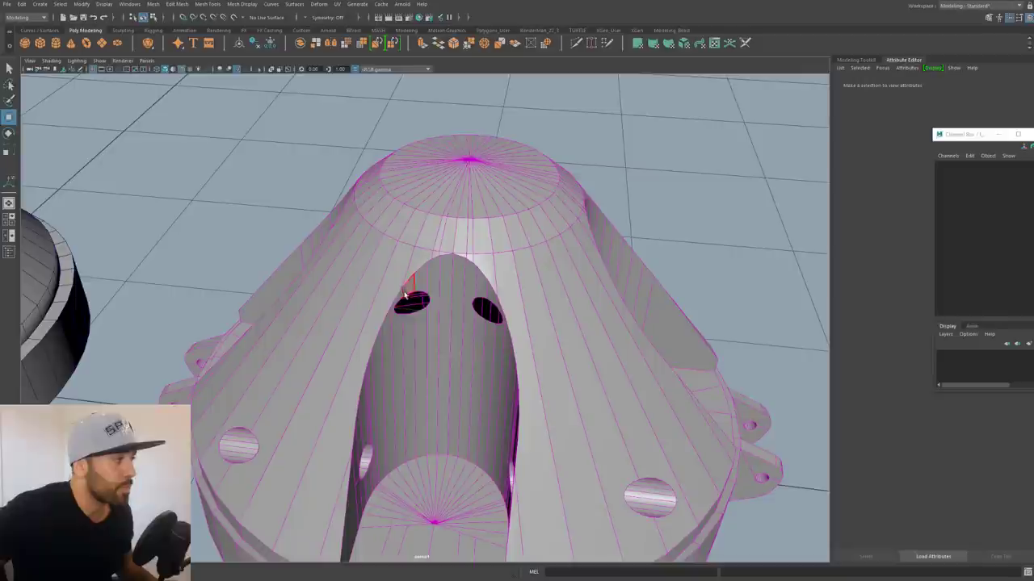
# - Select the lengthwise edge loop across the middle of the small cylinder, including both caps, and detach the mesh along it
pyautogui.keyDown('alt'); pyautogui.moveTo(399, 342); pyautogui.dragTo(395, 320); pyautogui.keyUp('alt')
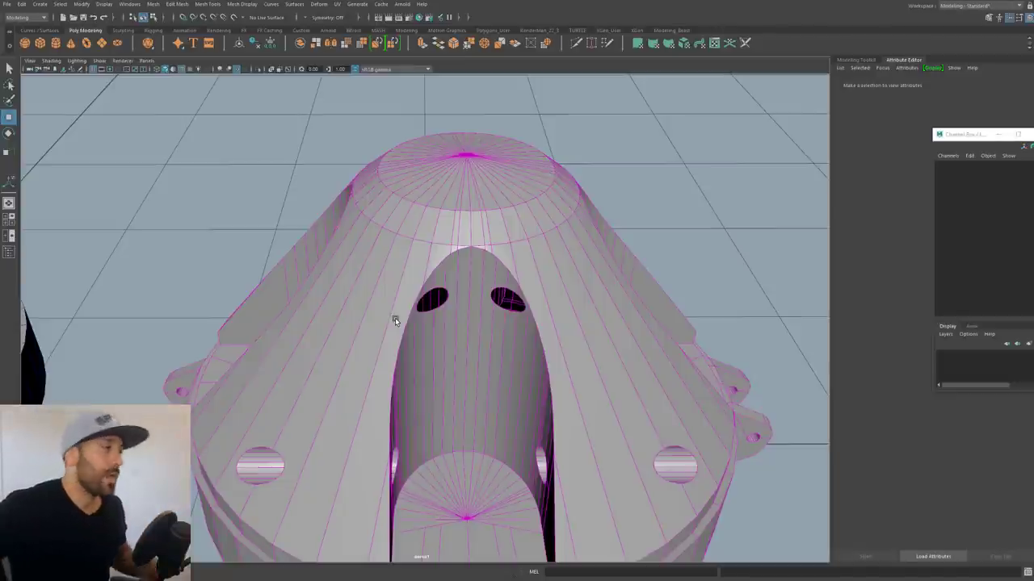
pyautogui.keyDown('alt'); pyautogui.moveTo(397, 333); pyautogui.dragTo(554, 331); pyautogui.keyUp('alt')
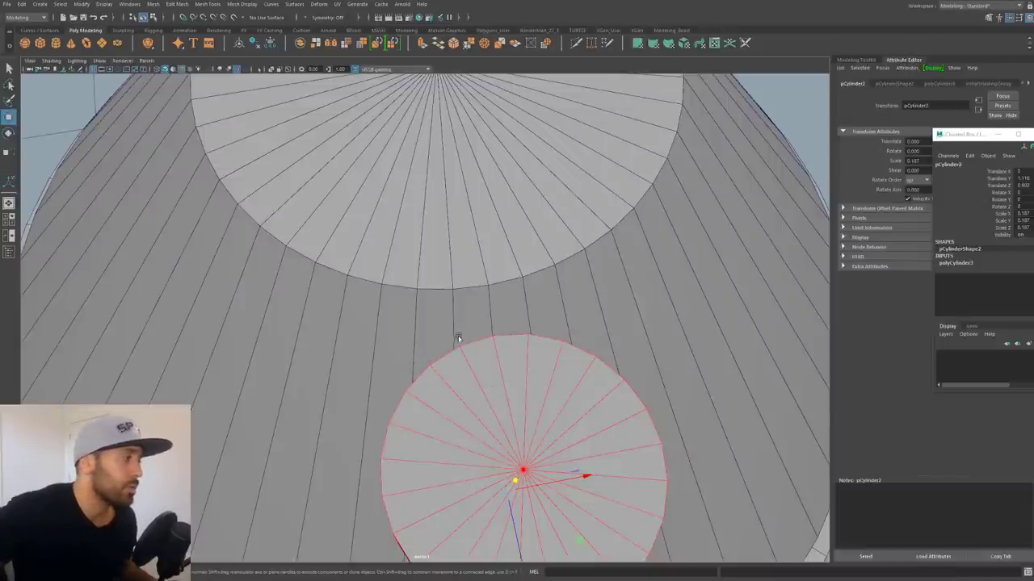
pyautogui.keyDown('alt'); pyautogui.moveTo(455, 339); pyautogui.dragTo(469, 316); pyautogui.keyUp('alt')
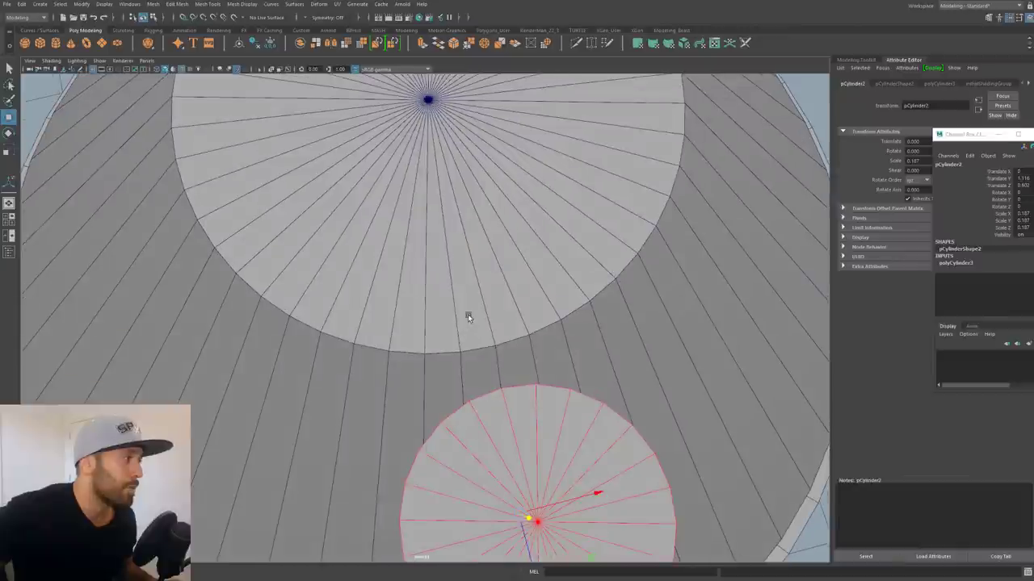
pyautogui.click(444, 349)
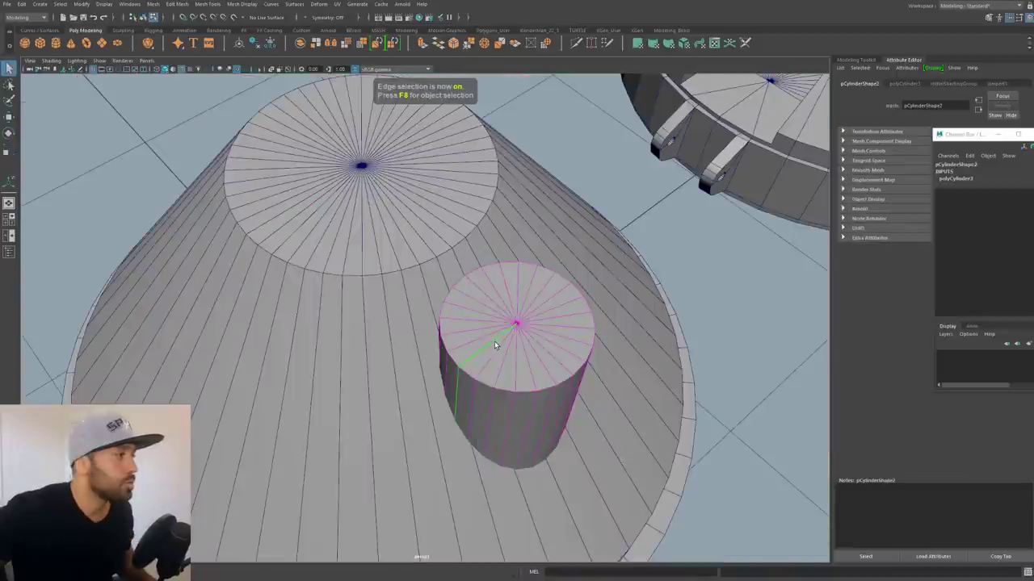
pyautogui.keyDown('alt'); pyautogui.moveTo(495, 345); pyautogui.dragTo(462, 366); pyautogui.keyUp('alt')
pyautogui.keyDown('shift'); pyautogui.doubleClick(498, 412); pyautogui.keyUp('shift')
pyautogui.keyDown('alt'); pyautogui.moveTo(498, 413); pyautogui.dragTo(311, 242); pyautogui.keyUp('alt')
pyautogui.press('4')
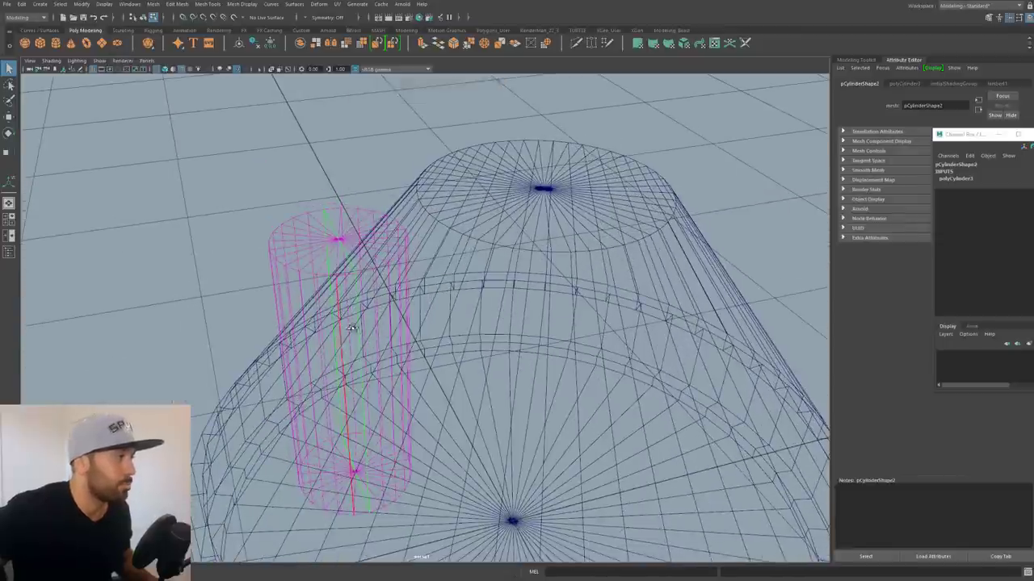
pyautogui.keyDown('alt'); pyautogui.moveTo(354, 328); pyautogui.dragTo(399, 350); pyautogui.keyUp('alt')
pyautogui.press('g')
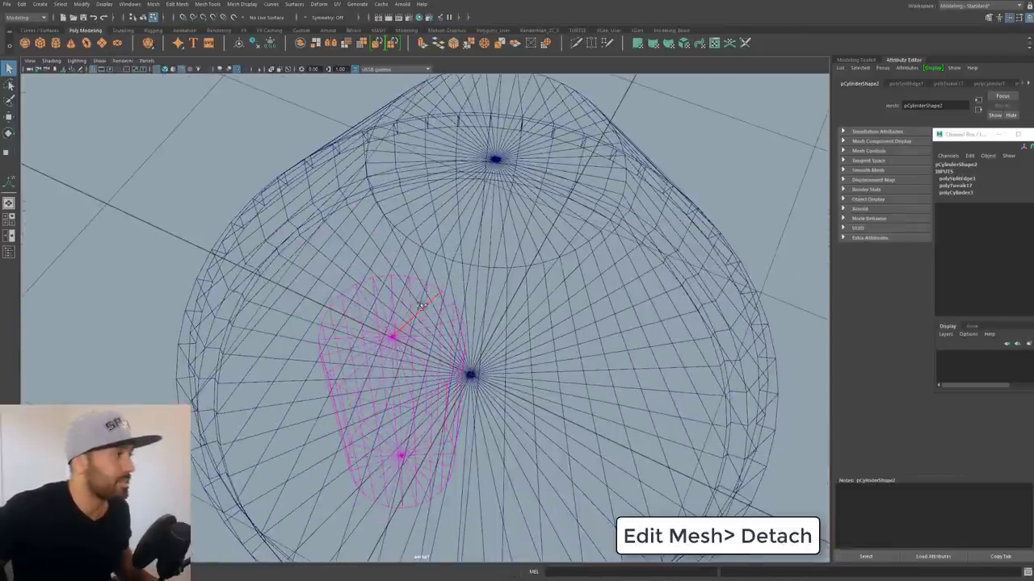
# - Leave edge selection, restore the shaded display and switch the small cylinder to face selection
pyautogui.keyDown('alt'); pyautogui.moveTo(420, 306); pyautogui.dragTo(408, 297); pyautogui.keyUp('alt')
pyautogui.moveTo(329, 308); pyautogui.dragTo(361, 290, button='right')
pyautogui.click(371, 295)
pyautogui.keyDown('alt'); pyautogui.moveTo(371, 296); pyautogui.dragTo(390, 322); pyautogui.keyUp('alt')
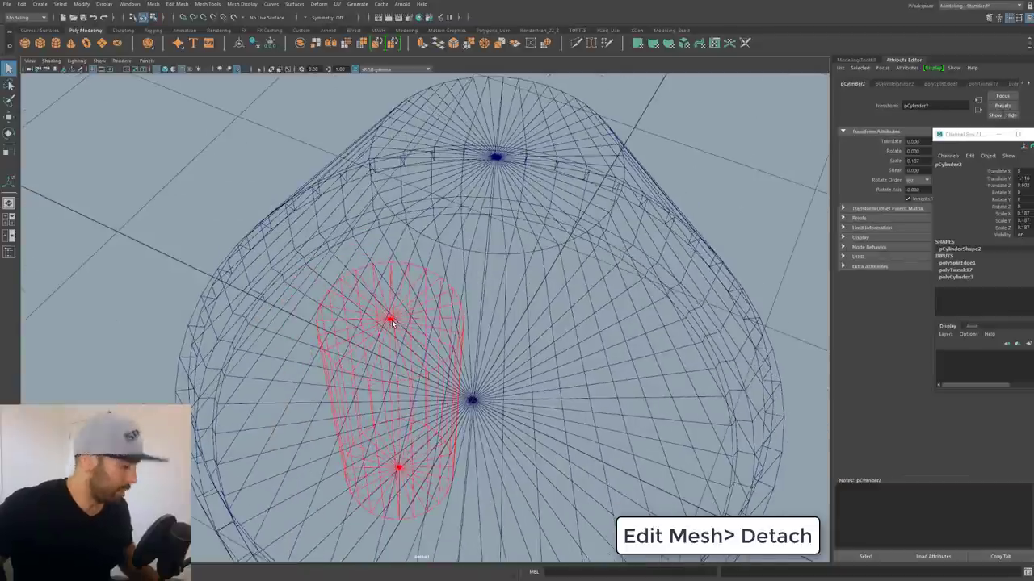
pyautogui.press('5')
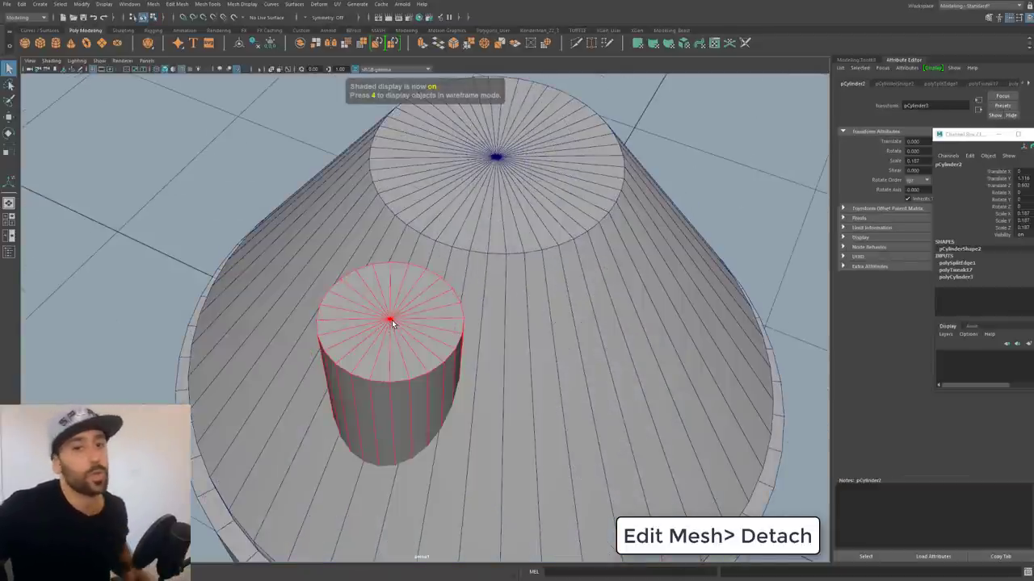
pyautogui.keyDown('alt'); pyautogui.moveTo(374, 348); pyautogui.dragTo(374, 324); pyautogui.keyUp('alt')
pyautogui.rightClick(374, 324)
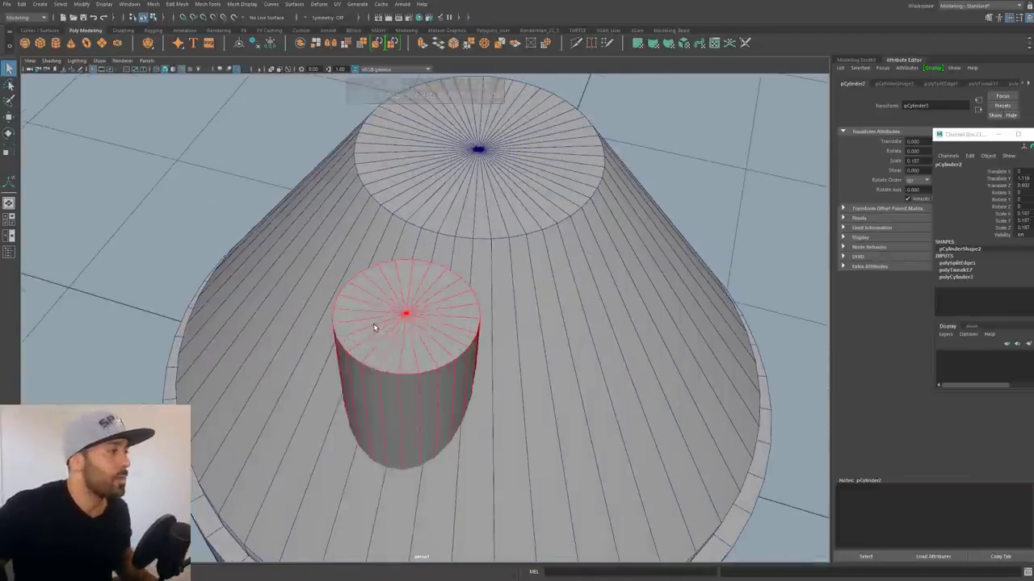
pyautogui.scroll(3, 388, 309)
pyautogui.rightClick(389, 315)
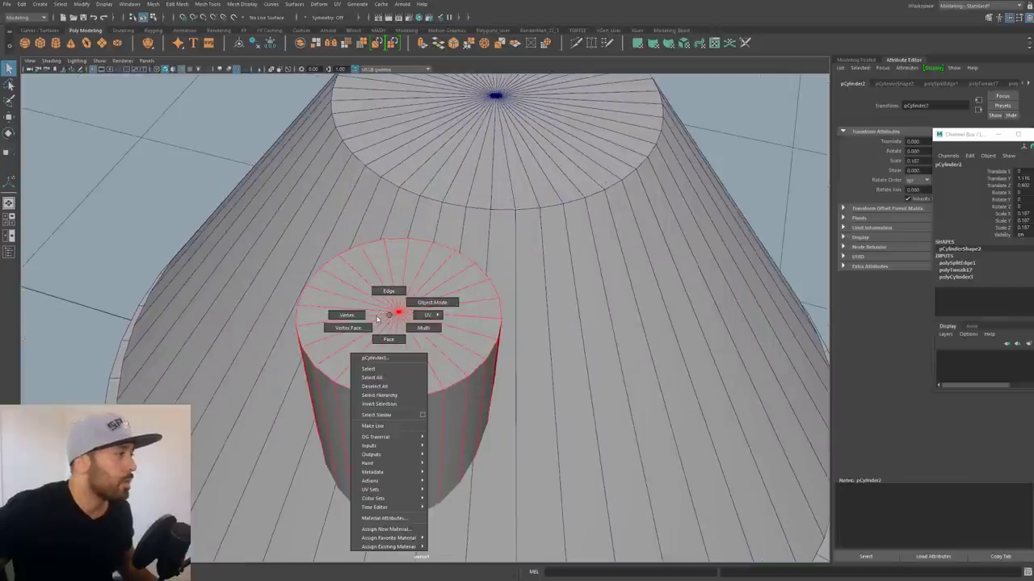
pyautogui.click(389, 338)
pyautogui.keyDown('alt'); pyautogui.moveTo(462, 335); pyautogui.dragTo(431, 388); pyautogui.keyUp('alt')
# - Try moving a cap face next to the small cylinder's detached edge loop
pyautogui.press('w')
pyautogui.moveTo(360, 424); pyautogui.dragTo(338, 449)
pyautogui.hotkey('ctrl', 'z')
# - Select the entire outward-facing half of the split small cylinder and delete it
pyautogui.keyDown('alt'); pyautogui.moveTo(376, 376); pyautogui.dragTo(429, 349); pyautogui.keyUp('alt')
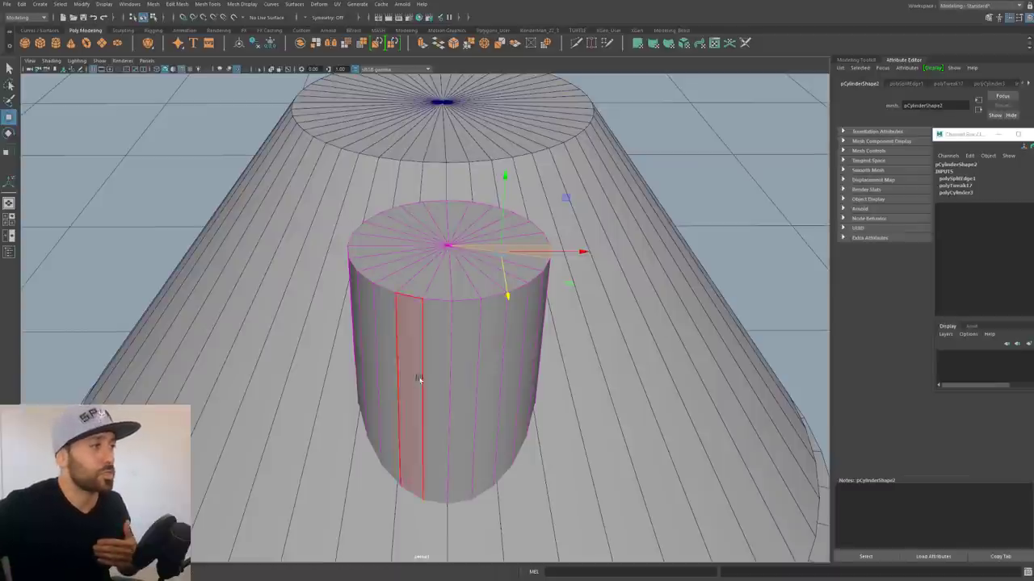
pyautogui.doubleClick(439, 353)
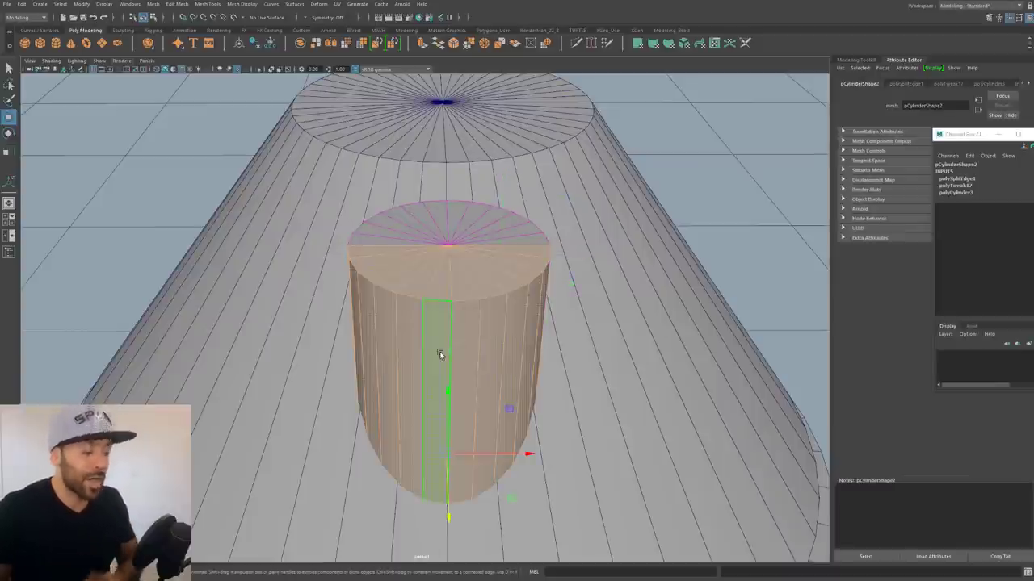
pyautogui.press('Delete')
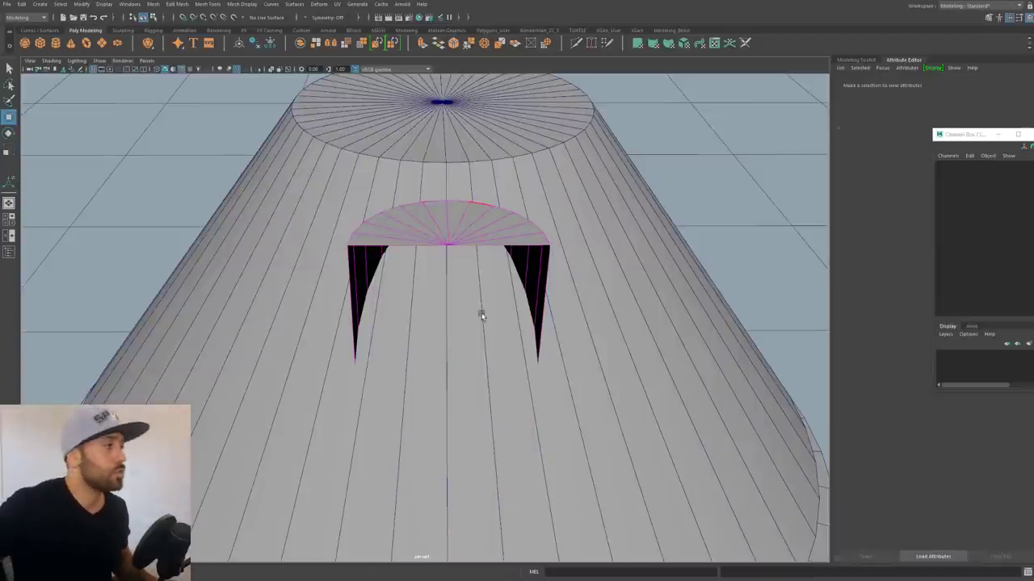
# - Select the open straight edges of the half cylinder's top and bottom caps and bridge them to close its flat side
pyautogui.keyDown('alt'); pyautogui.moveTo(480, 314); pyautogui.dragTo(450, 226); pyautogui.keyUp('alt')
pyautogui.moveTo(448, 218); pyautogui.dragTo(445, 184, button='right')
pyautogui.doubleClick(439, 265)
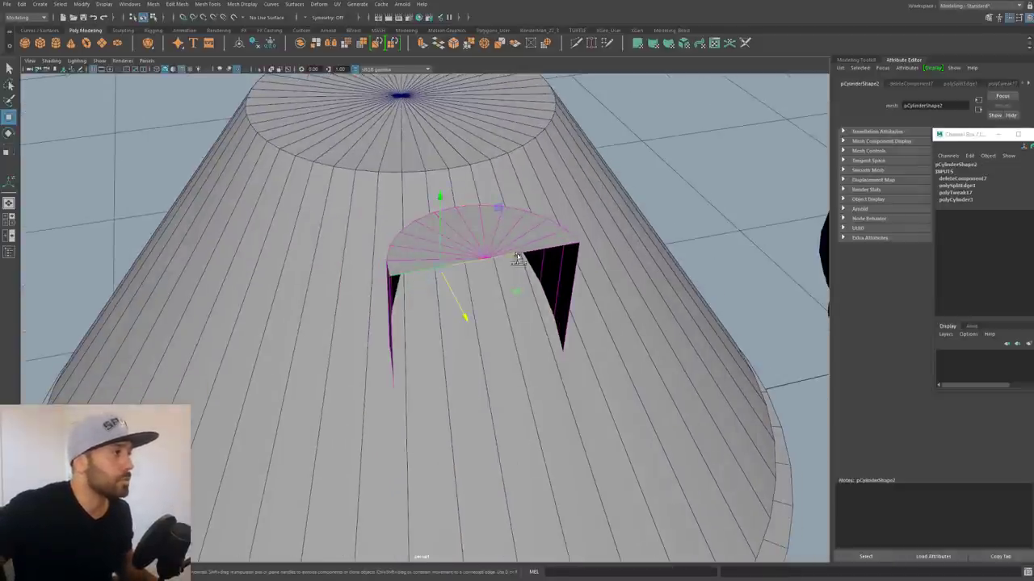
pyautogui.press('4')
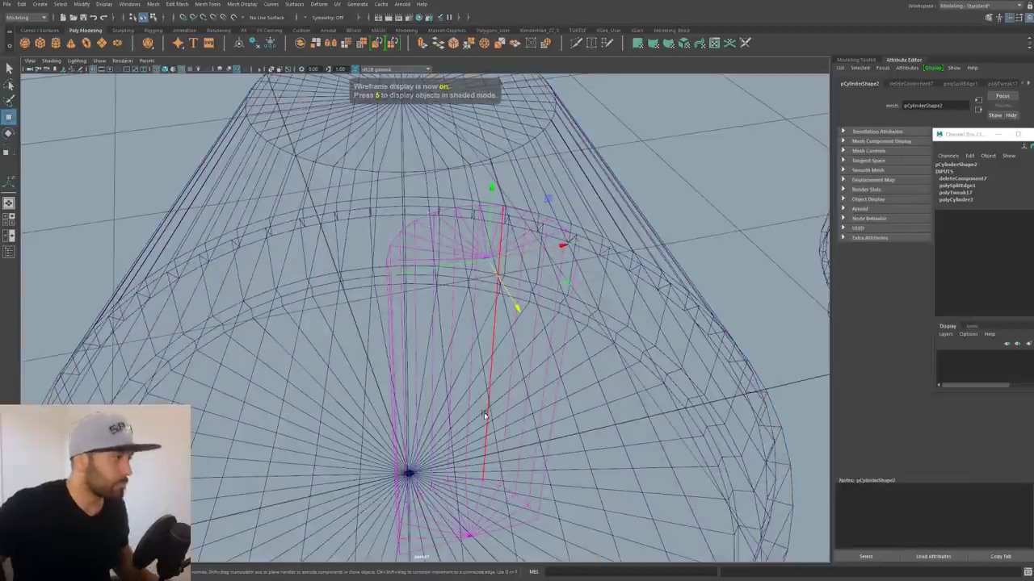
pyautogui.keyDown('alt'); pyautogui.moveTo(485, 416); pyautogui.dragTo(458, 390); pyautogui.keyUp('alt')
pyautogui.keyDown('shift'); pyautogui.click(412, 511); pyautogui.keyUp('shift')
pyautogui.keyDown('shift'); pyautogui.click(507, 482); pyautogui.keyUp('shift')
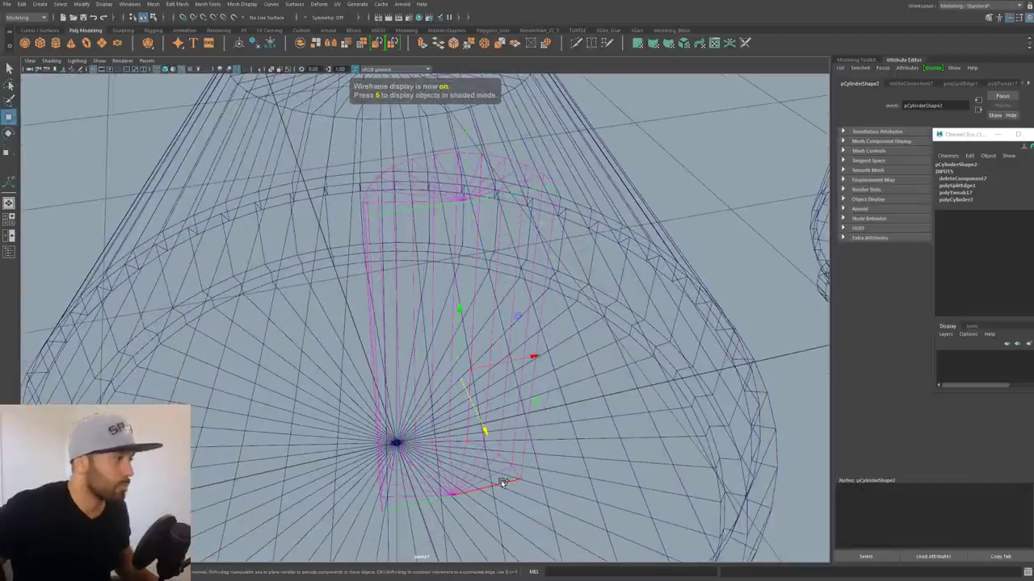
pyautogui.press('5')
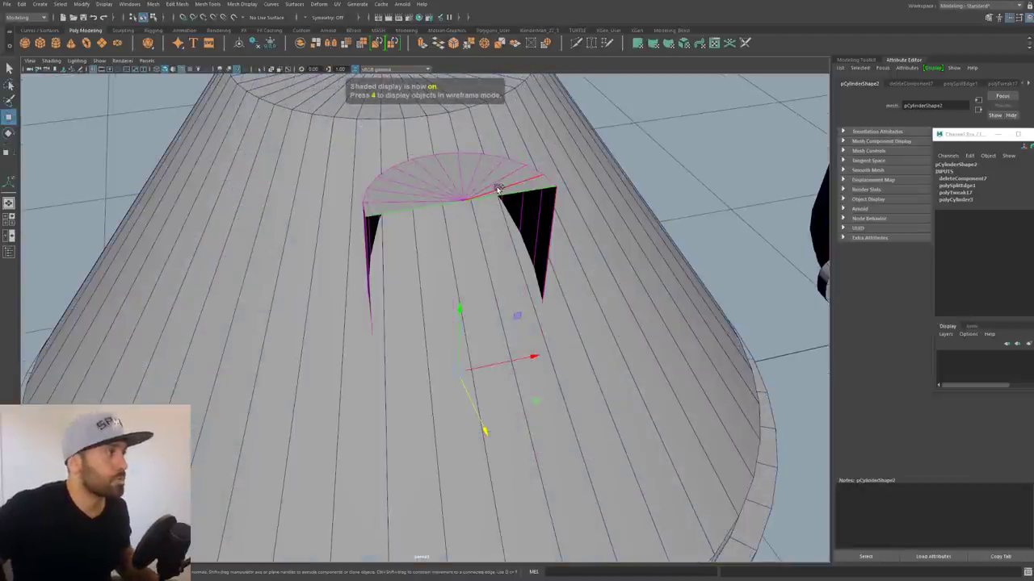
pyautogui.keyDown('shift'); pyautogui.moveTo(496, 187); pyautogui.dragTo(481, 295, button='right'); pyautogui.keyUp('shift')
pyautogui.keyDown('alt'); pyautogui.moveTo(479, 290); pyautogui.dragTo(479, 279); pyautogui.keyUp('alt')
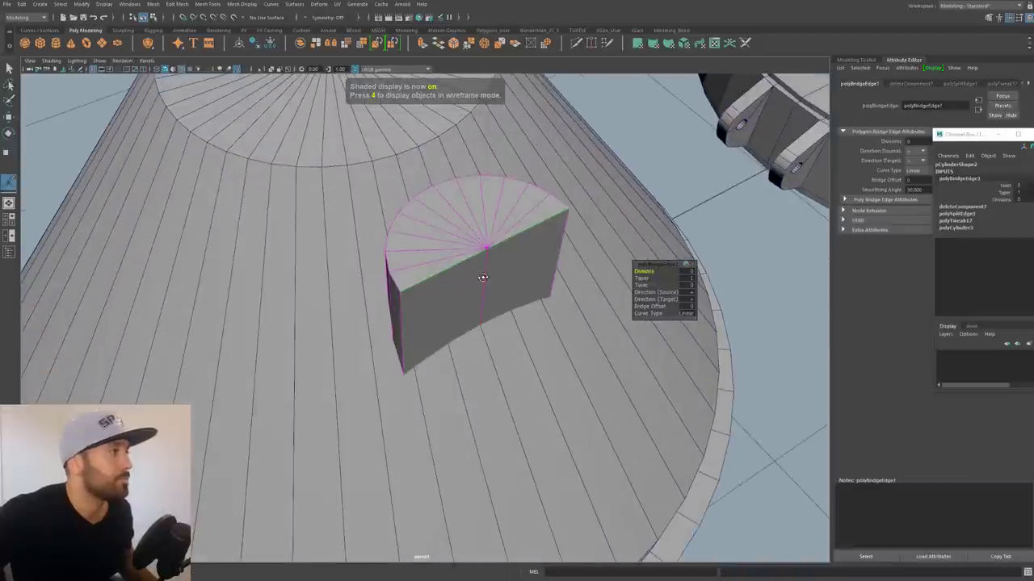
# - Select the two bridged faces on the half cylinder's flat side and extrude them outward past the body's rim
pyautogui.moveTo(506, 236); pyautogui.dragTo(508, 257, button='right')
pyautogui.click(510, 271)
pyautogui.keyDown('shift'); pyautogui.click(462, 299); pyautogui.keyUp('shift')
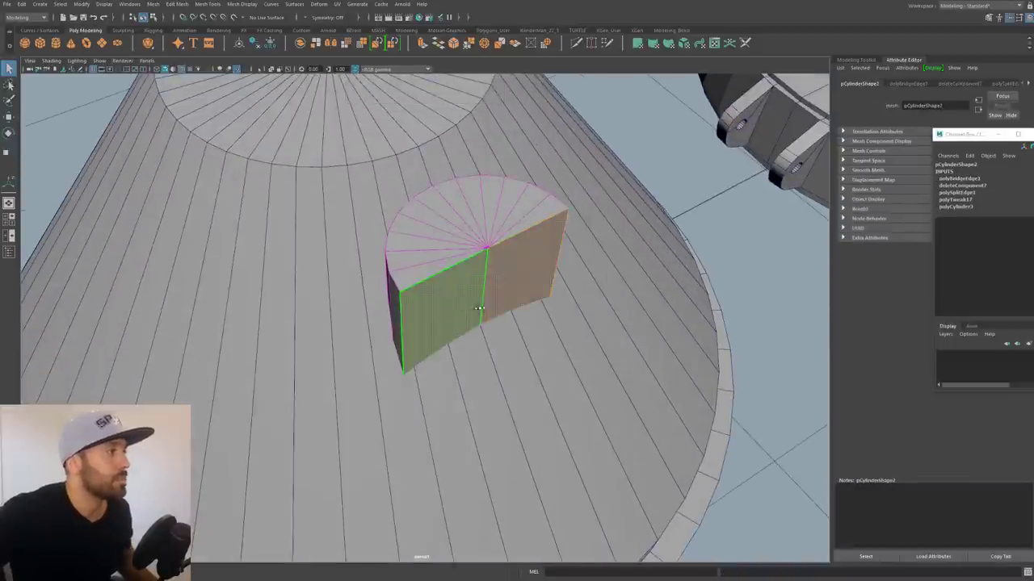
pyautogui.keyDown('alt'); pyautogui.moveTo(464, 301); pyautogui.dragTo(817, 429); pyautogui.keyUp('alt')
pyautogui.press('w')
pyautogui.keyDown('alt'); pyautogui.moveTo(816, 429); pyautogui.dragTo(614, 350, button='right'); pyautogui.keyUp('alt')
pyautogui.keyDown('alt'); pyautogui.moveTo(613, 349); pyautogui.dragTo(564, 324); pyautogui.keyUp('alt')
# - Adjust the height of the extruded cutter's bottom vertices along Y, using the reference capsule's pocket floor as a guide
pyautogui.scroll(5, 578, 317)
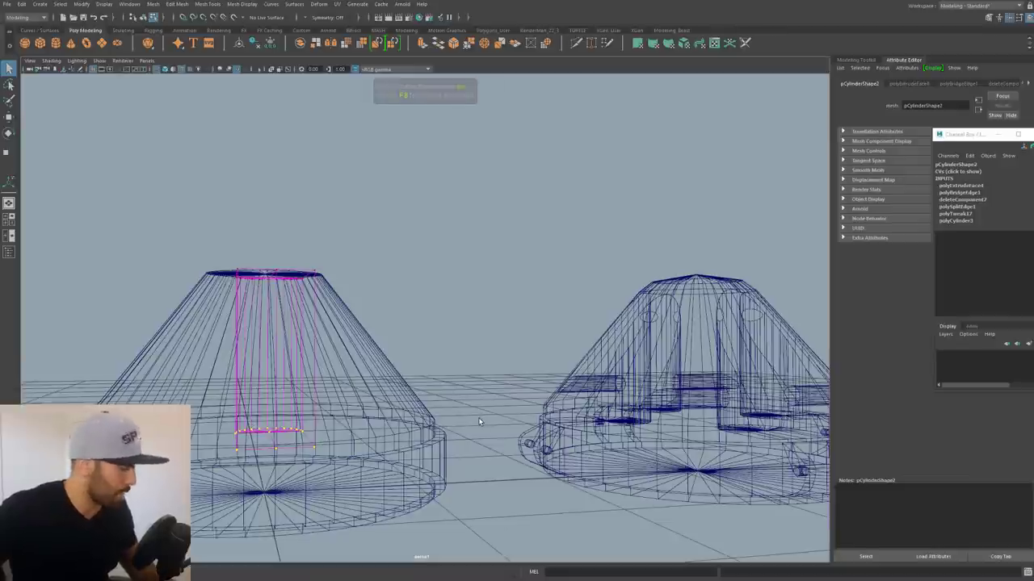
pyautogui.press('5')
pyautogui.press('w')
pyautogui.moveTo(273, 358); pyautogui.dragTo(270, 364)
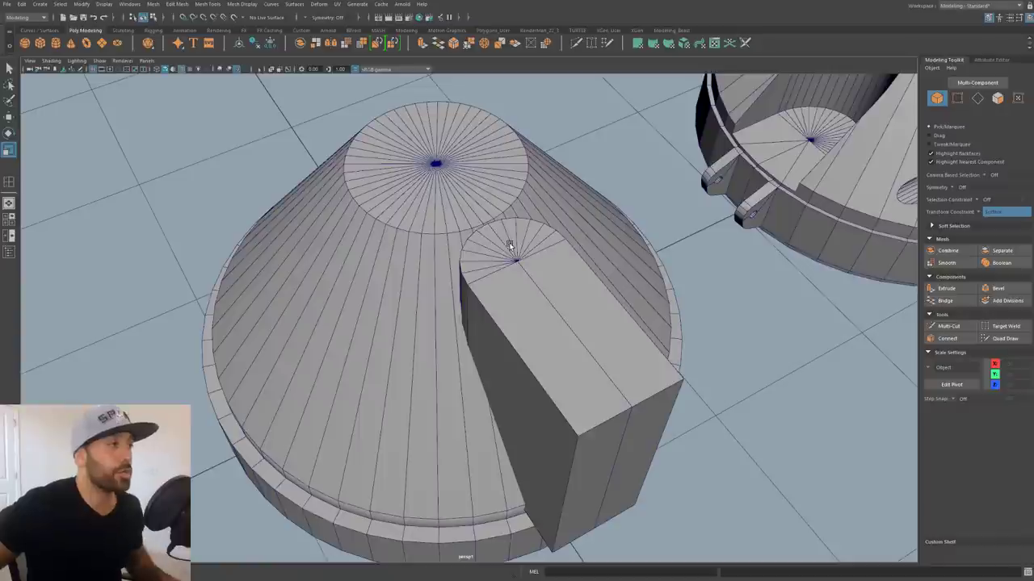
# - Select the body faces between the top cap's rim and the cutter's rounded end to inspect how their edges line up
pyautogui.scroll(6, 507, 245)
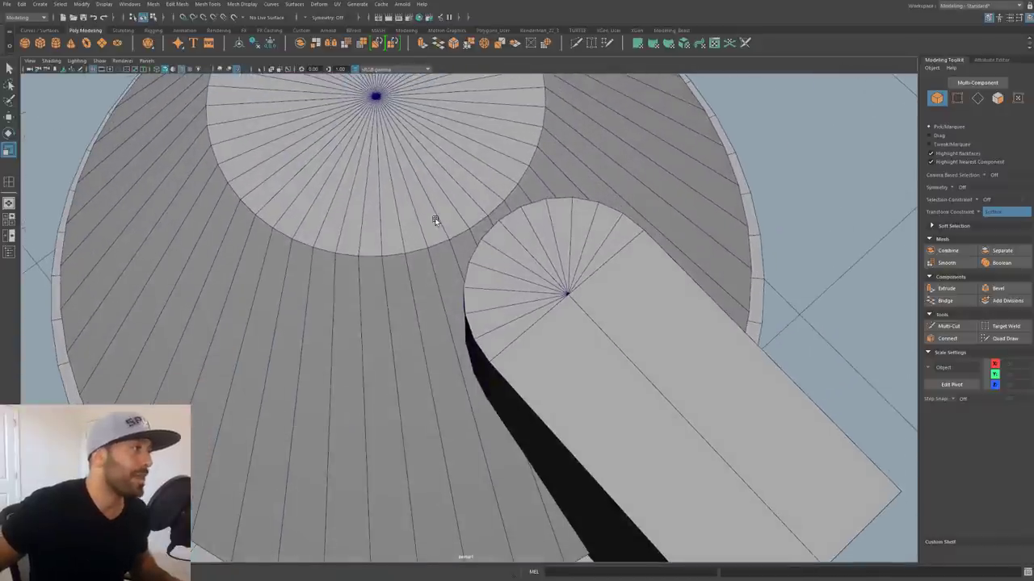
pyautogui.moveTo(435, 220); pyautogui.dragTo(439, 235, button='right')
pyautogui.click(448, 253)
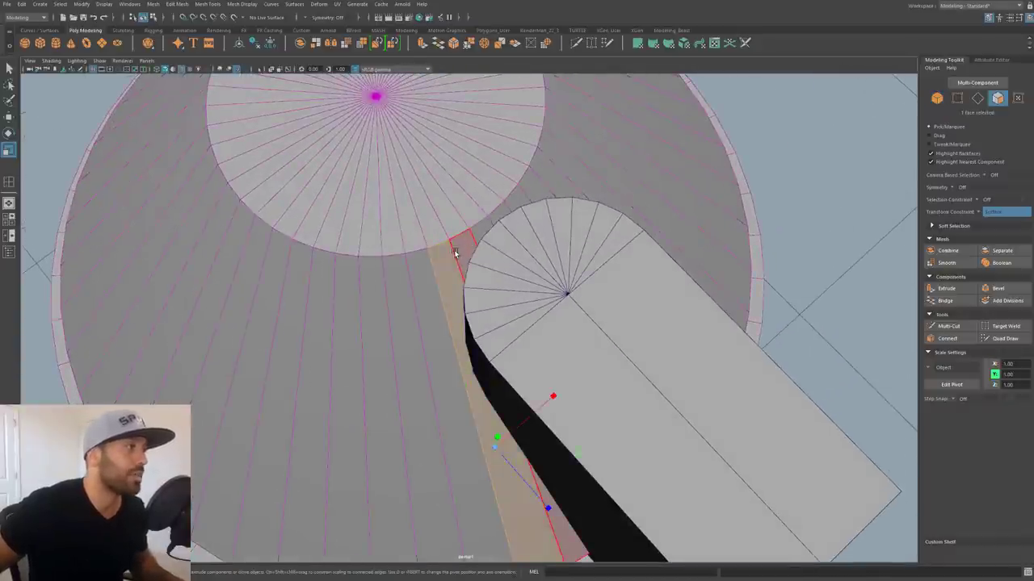
pyautogui.scroll(3, 454, 252)
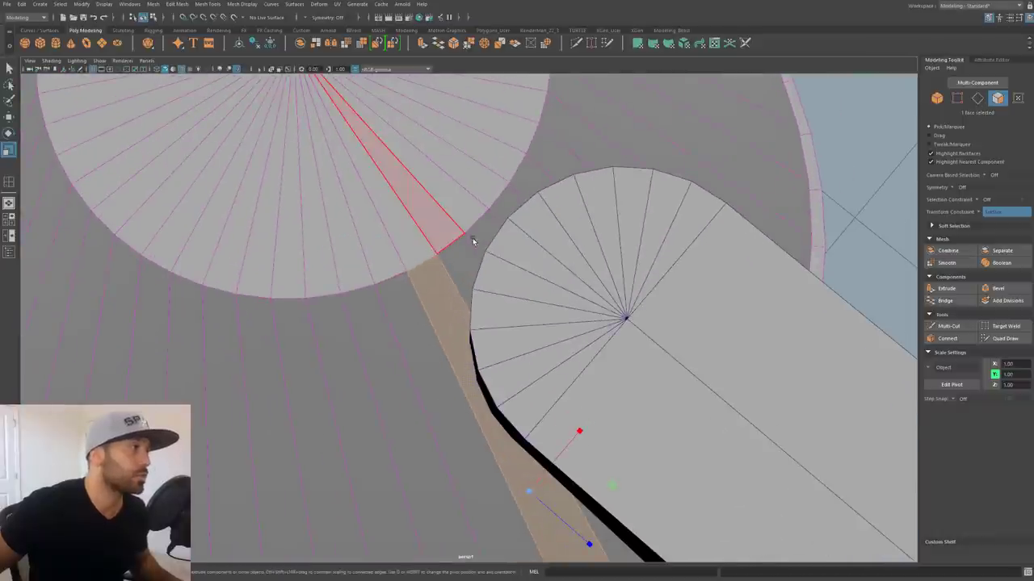
pyautogui.keyDown('alt'); pyautogui.moveTo(490, 272); pyautogui.dragTo(533, 258); pyautogui.keyUp('alt')
pyautogui.click(498, 194)
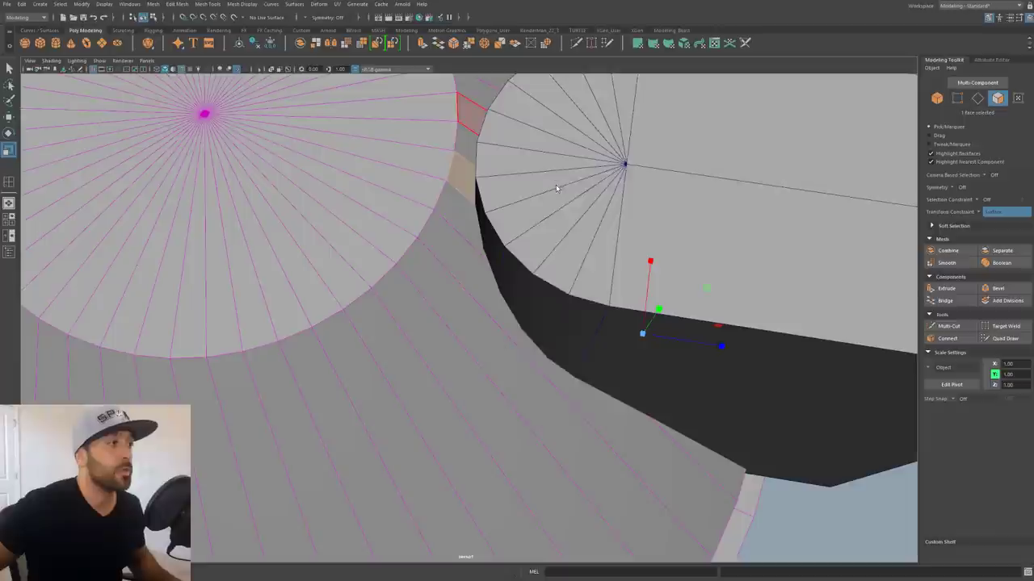
# - Return to object selection, select the body and the cutter, and subtract the cutter with a Boolean Difference
pyautogui.press('F8')
pyautogui.click(614, 184)
pyautogui.click(350, 173)
pyautogui.keyDown('shift'); pyautogui.click(700, 221); pyautogui.keyUp('shift')
pyautogui.scroll(-2, 639, 231)
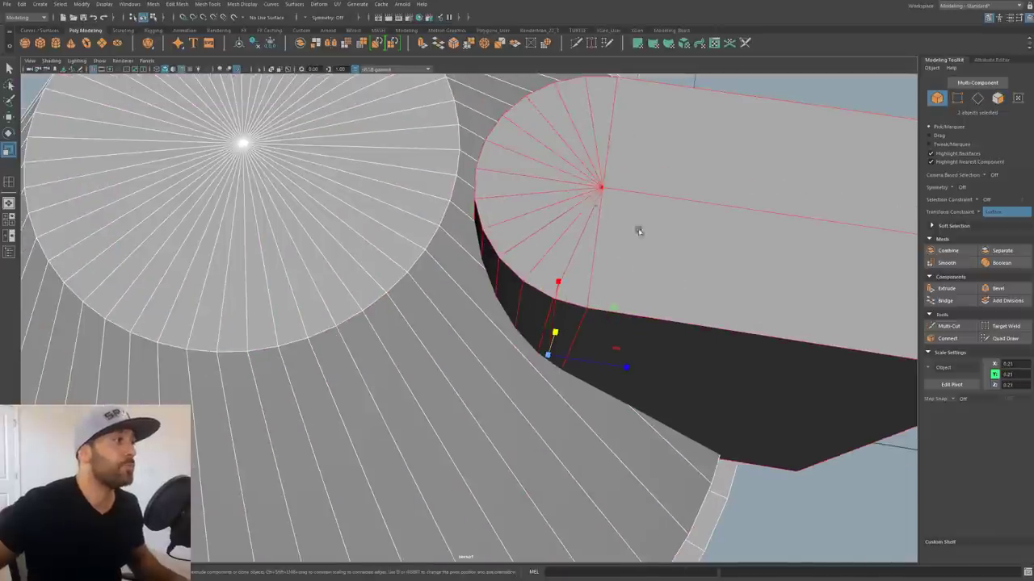
pyautogui.click(153, 4)
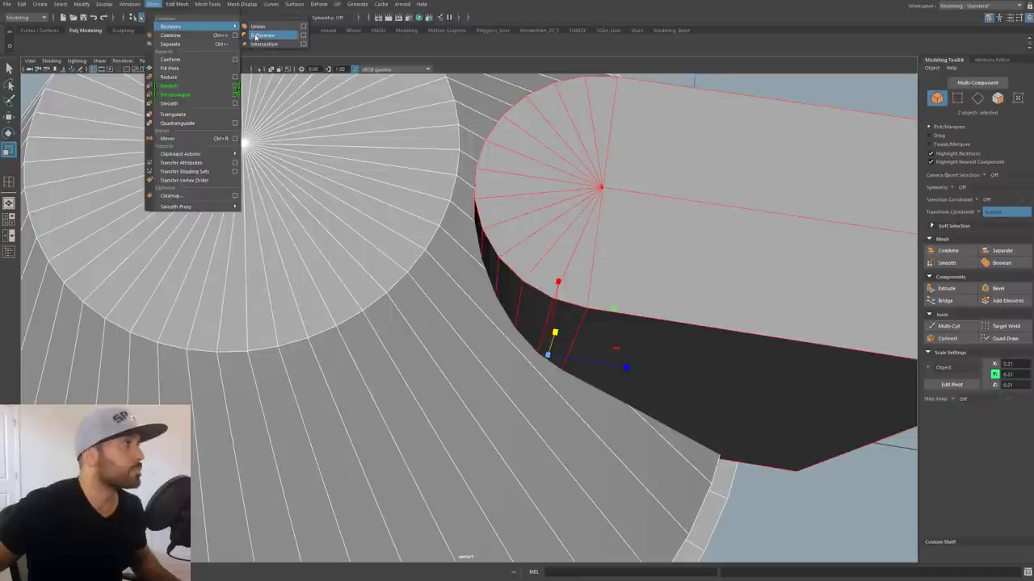
pyautogui.click(260, 34)
# - Try adding edge loops around the cut body with Multi-Cut, and undo both the loops and the Boolean Difference
pyautogui.scroll(3, 460, 213)
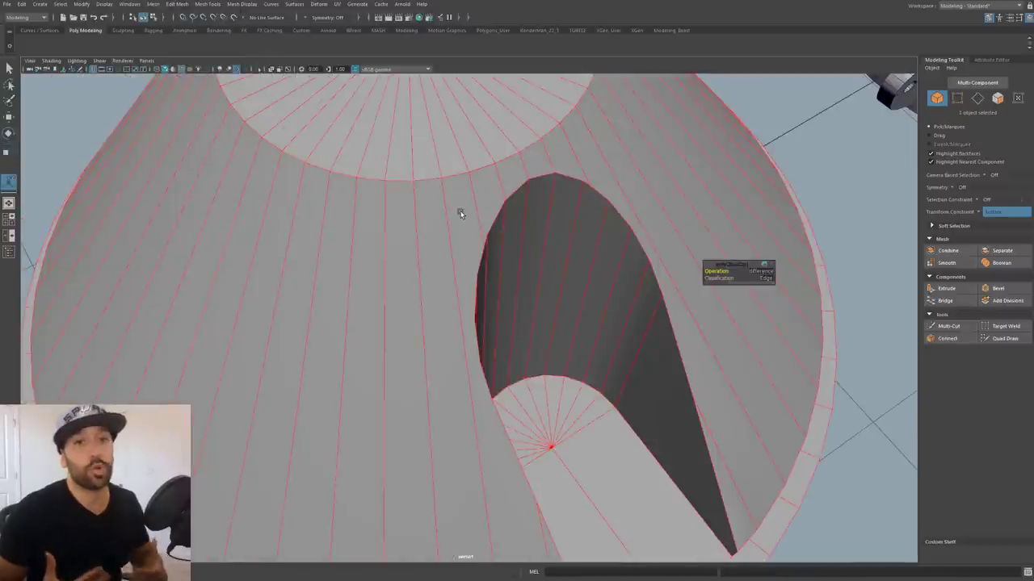
pyautogui.hotkey('ctrl', 'shift', 'x')
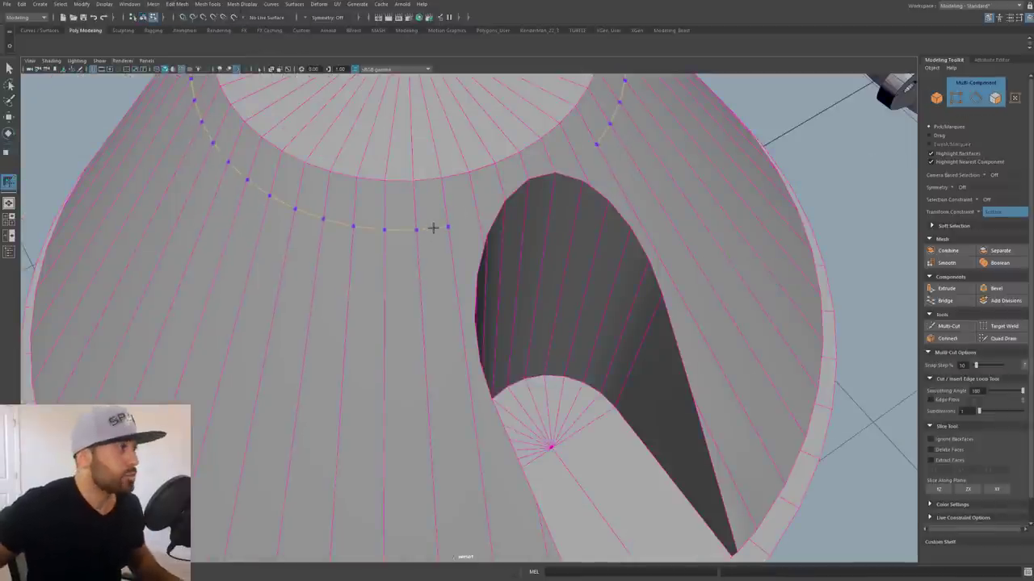
pyautogui.keyDown('ctrl'); pyautogui.click(434, 231); pyautogui.keyUp('ctrl')
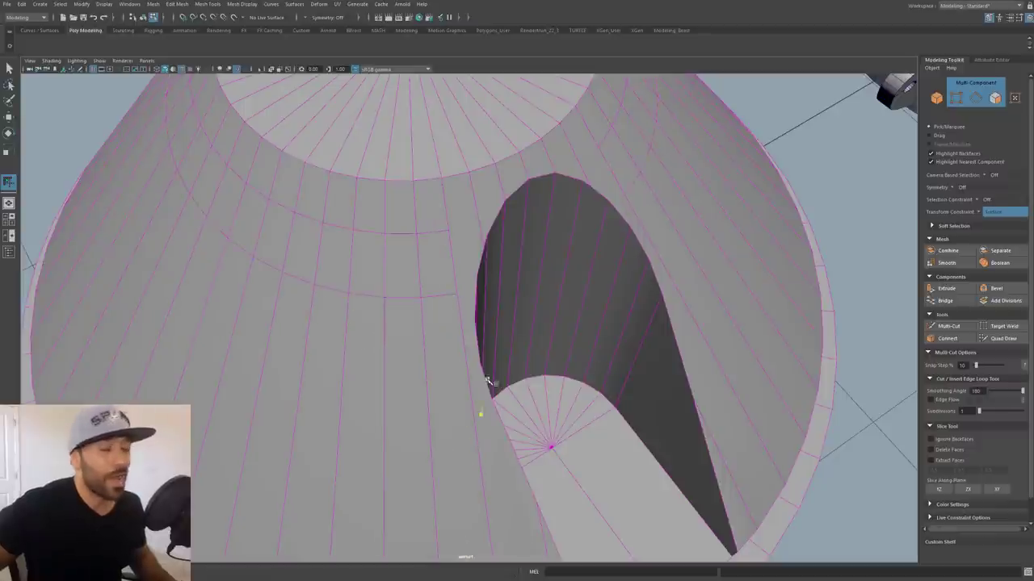
pyautogui.hotkey('ctrl', 'z')
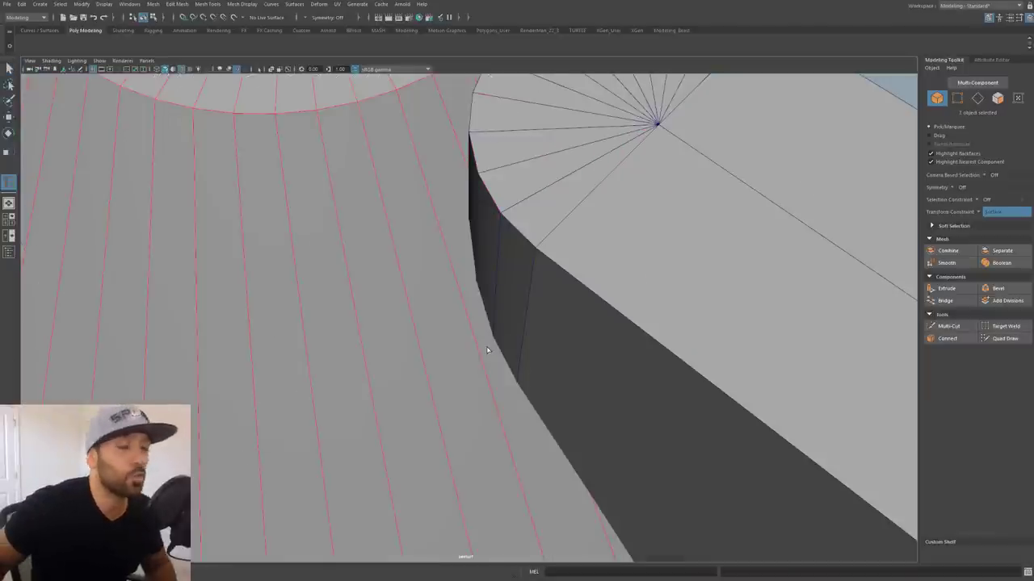
# - Insert edge loops around the tapered body at the heights of the cutter's rounded-end vertices
pyautogui.scroll(2, 494, 361)
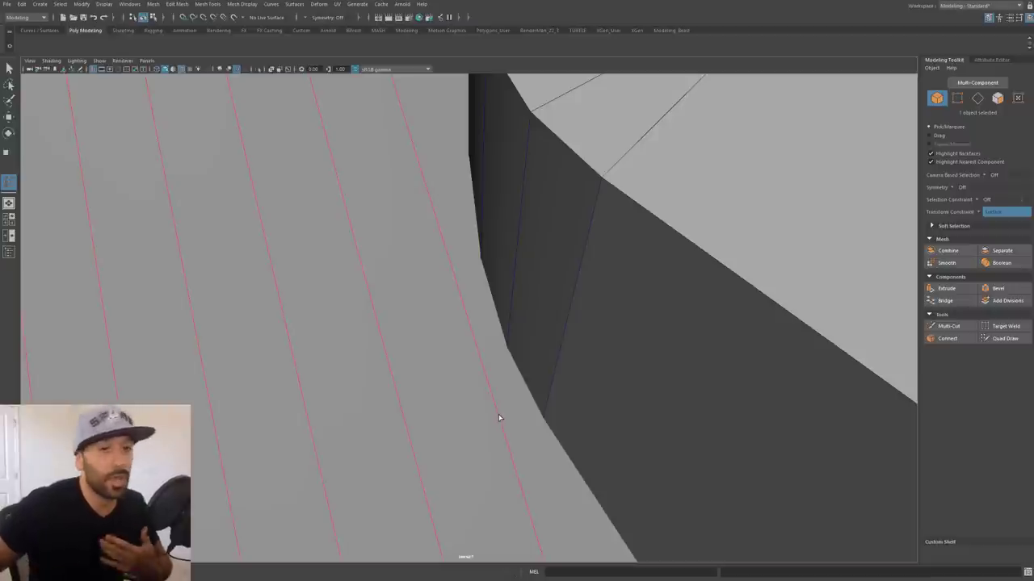
pyautogui.click(493, 398)
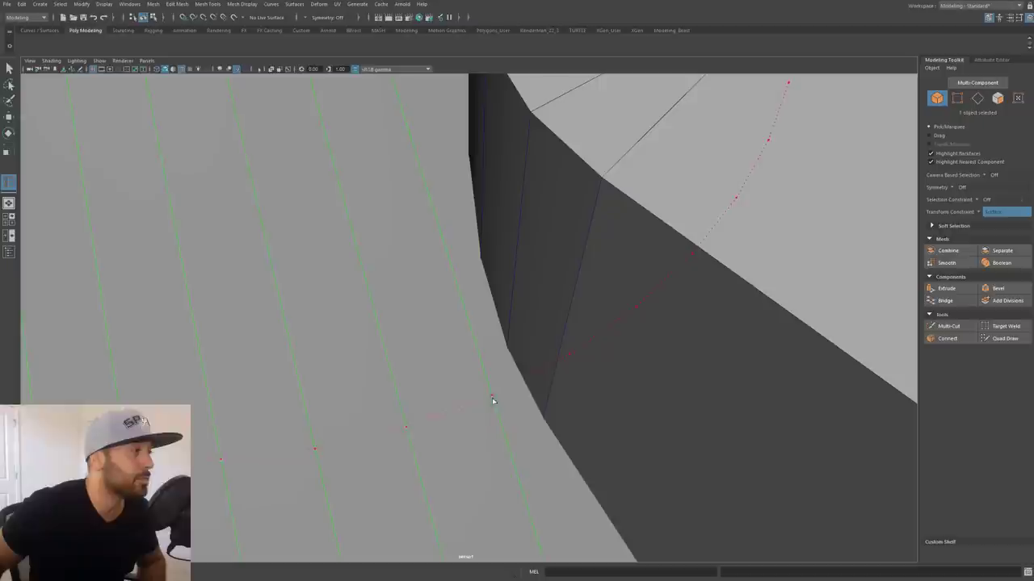
pyautogui.keyDown('ctrl'); pyautogui.click(507, 436); pyautogui.keyUp('ctrl')
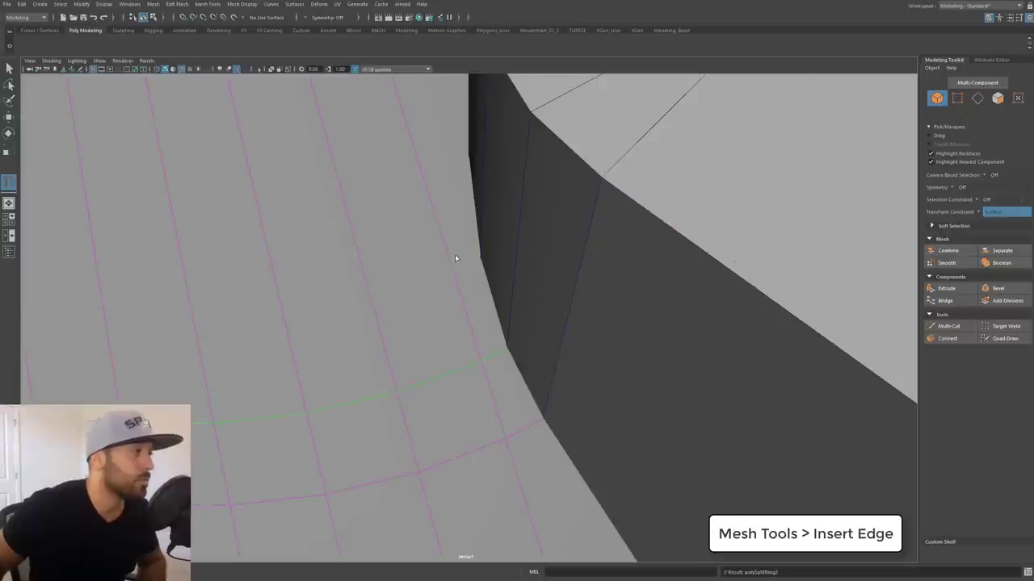
pyautogui.keyDown('alt'); pyautogui.moveTo(454, 270); pyautogui.dragTo(459, 167); pyautogui.keyUp('alt')
pyautogui.scroll(-4, 474, 174)
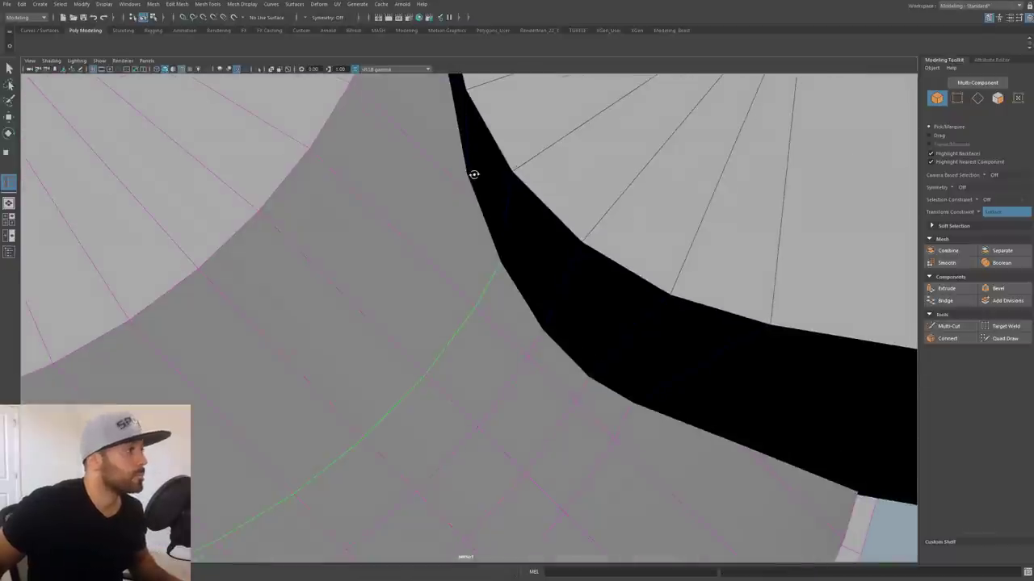
# - Add more horizontal edge loops with Multi-Cut across the tall face bands on the lower half of the tapered body
pyautogui.keyDown('alt'); pyautogui.moveTo(464, 185); pyautogui.dragTo(521, 291, button='middle'); pyautogui.keyUp('alt')
pyautogui.moveTo(522, 291)
pyautogui.keyDown('alt'); pyautogui.mouseDown()
pyautogui.moveTo(524, 245)
pyautogui.moveTo(587, 248)
pyautogui.mouseUp(); pyautogui.keyUp('alt')
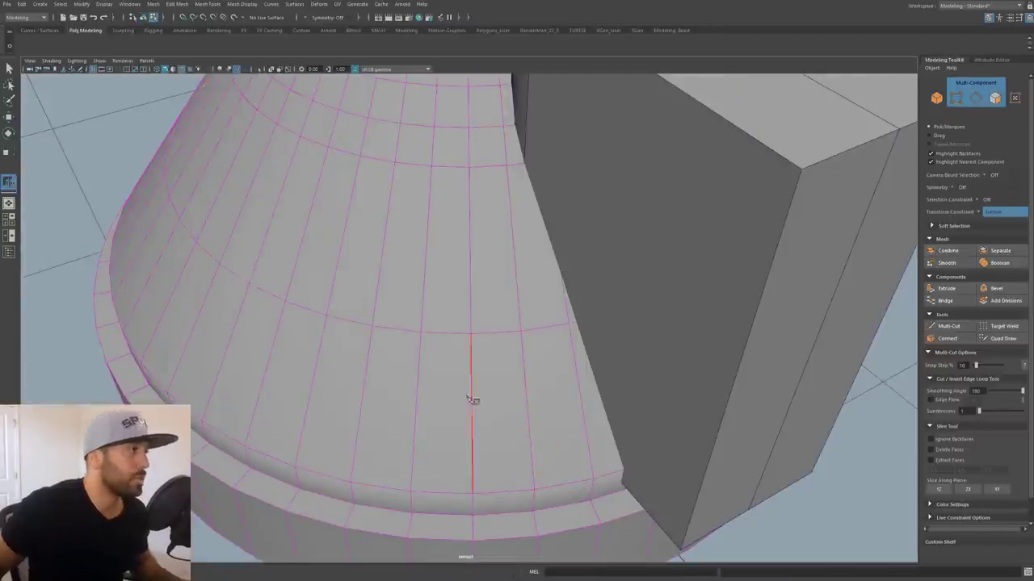
pyautogui.click(471, 334)
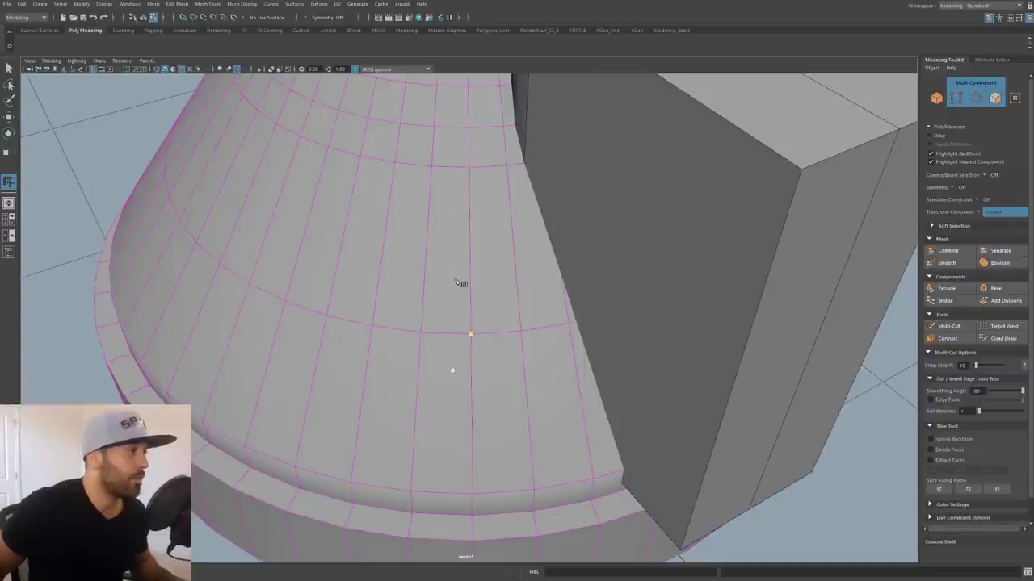
pyautogui.keyDown('ctrl'); pyautogui.click(466, 242); pyautogui.keyUp('ctrl')
pyautogui.scroll(3, 466, 242)
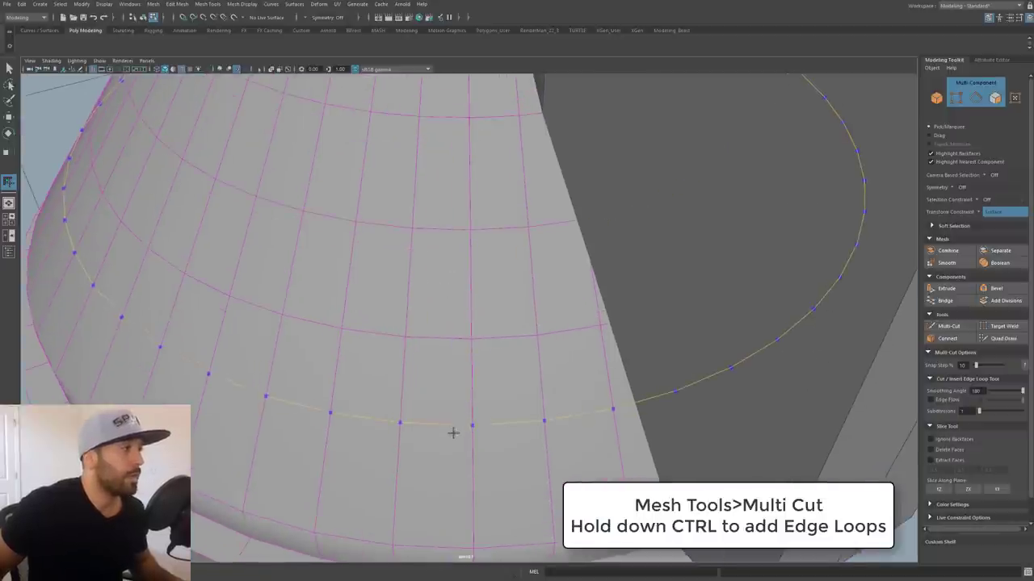
pyautogui.keyDown('ctrl'); pyautogui.click(454, 440); pyautogui.keyUp('ctrl')
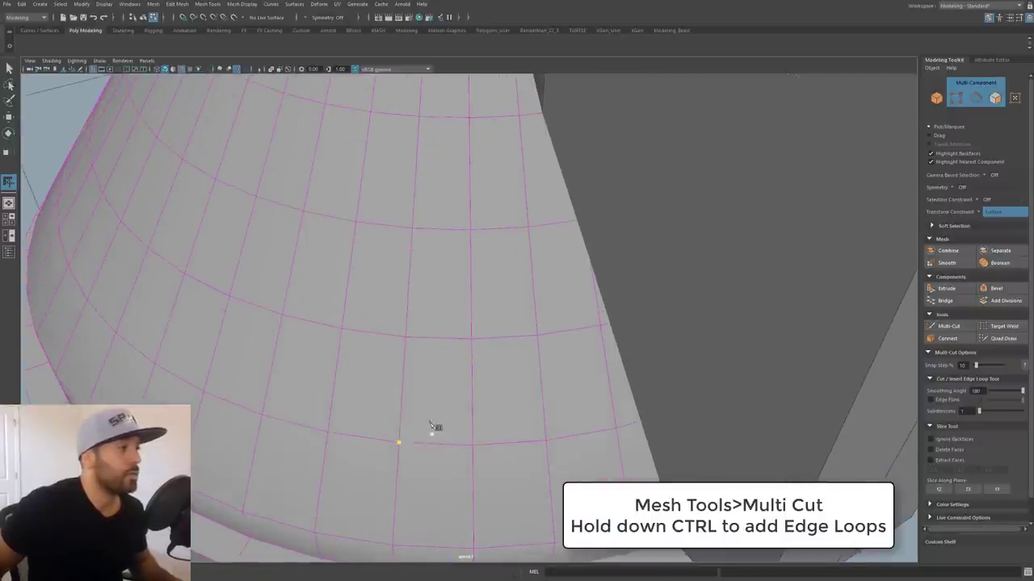
pyautogui.scroll(-4, 487, 378)
pyautogui.keyDown('alt'); pyautogui.moveTo(493, 369); pyautogui.dragTo(416, 379); pyautogui.keyUp('alt')
pyautogui.press('q')
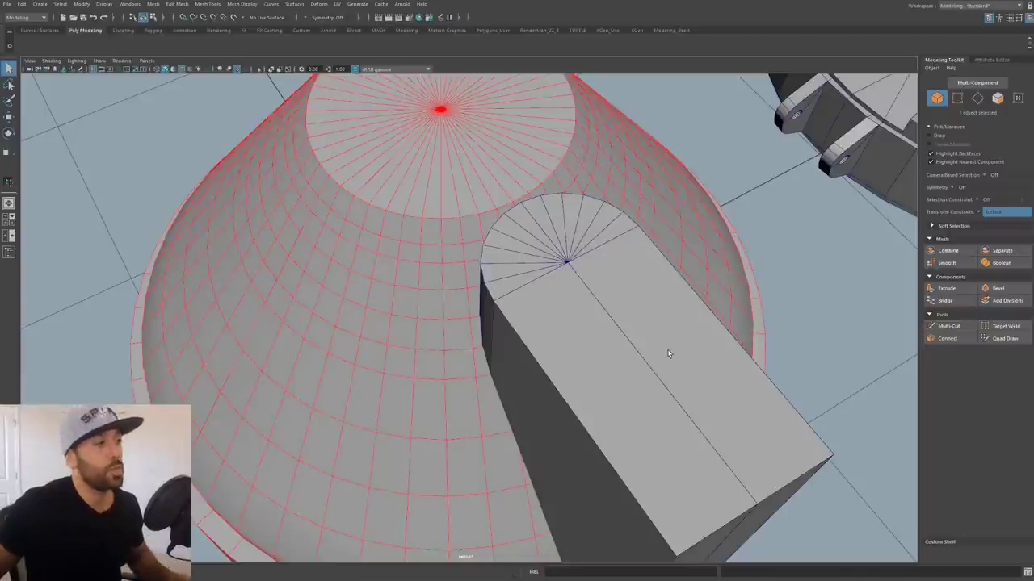
# - Add the cutter to the body selection and subtract it with a Boolean Difference
pyautogui.keyDown('shift'); pyautogui.click(655, 322); pyautogui.keyUp('shift')
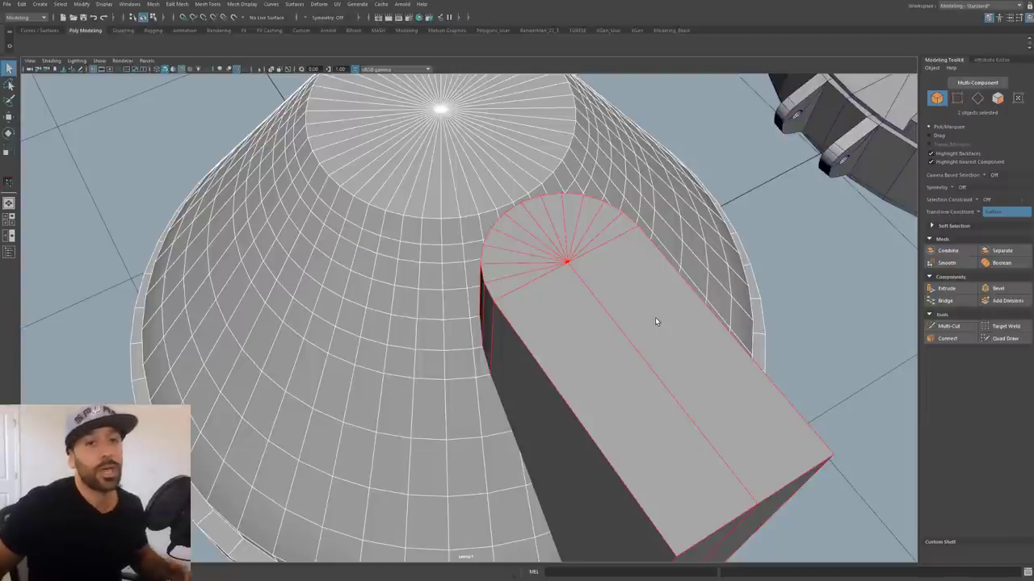
pyautogui.click(153, 4)
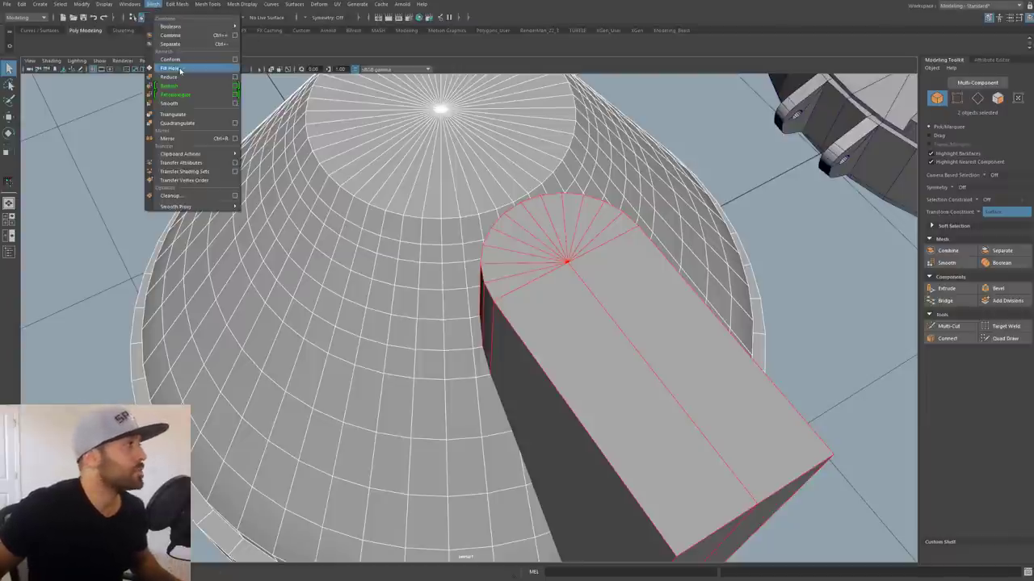
pyautogui.moveTo(172, 29)
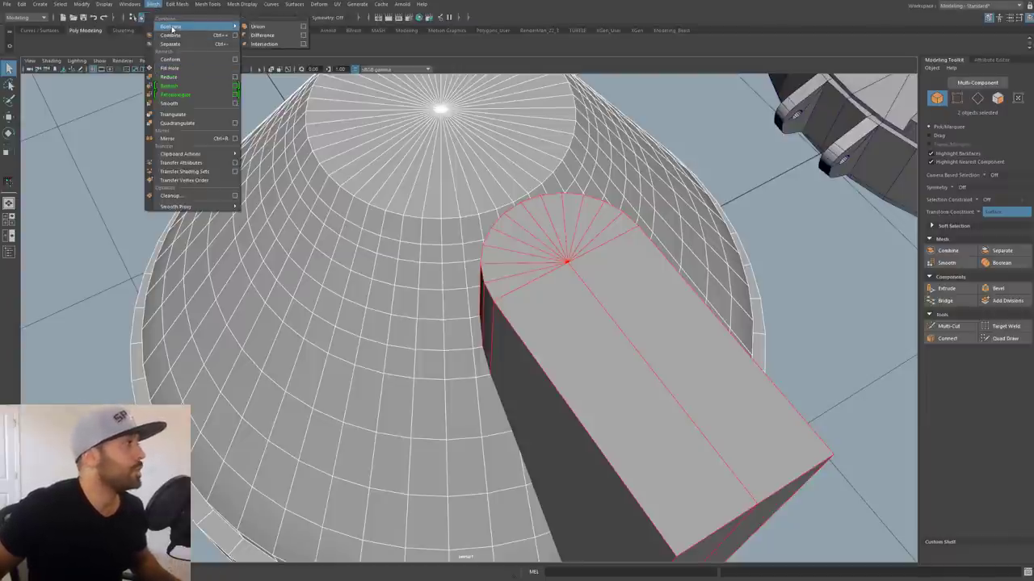
pyautogui.click(267, 35)
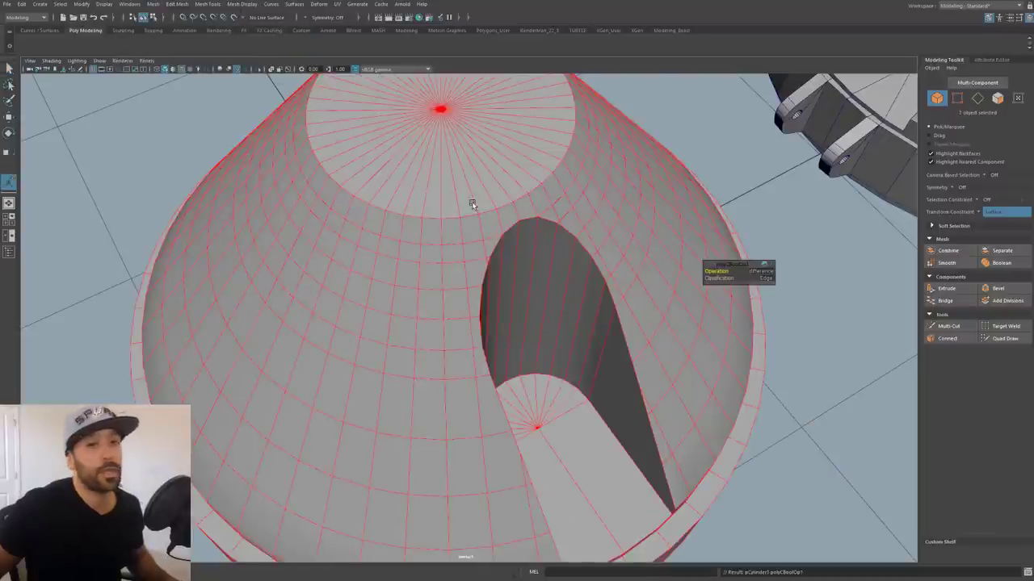
# - Use Target Weld on the overlapping vertices where a body edge loop meets the side of the pocket's arched rim
pyautogui.keyDown('alt'); pyautogui.moveTo(471, 203); pyautogui.dragTo(232, 391); pyautogui.keyUp('alt')
pyautogui.keyDown('alt'); pyautogui.moveTo(232, 390); pyautogui.dragTo(445, 358, button='right'); pyautogui.keyUp('alt')
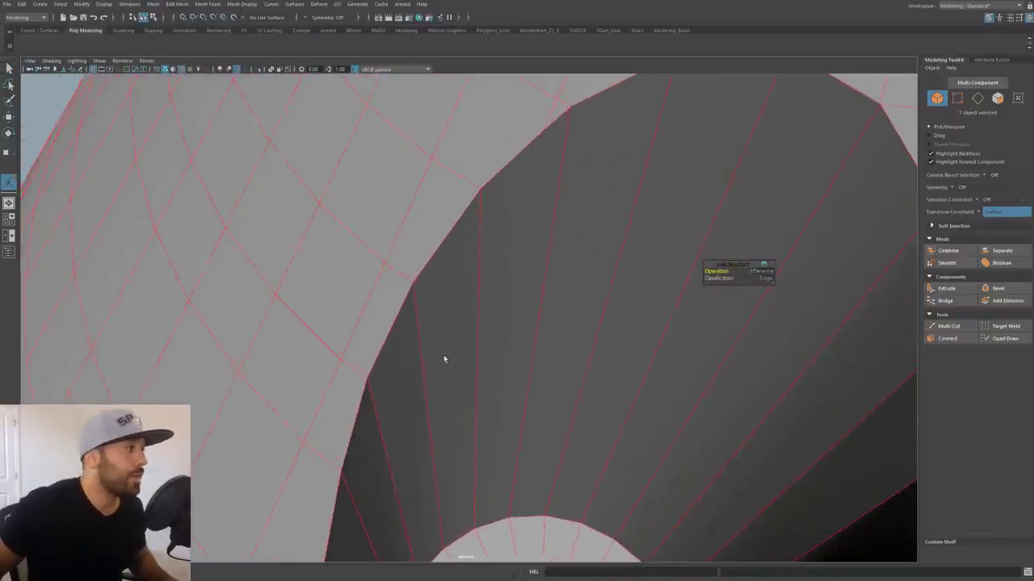
pyautogui.keyDown('alt'); pyautogui.moveTo(445, 359); pyautogui.dragTo(457, 339); pyautogui.keyUp('alt')
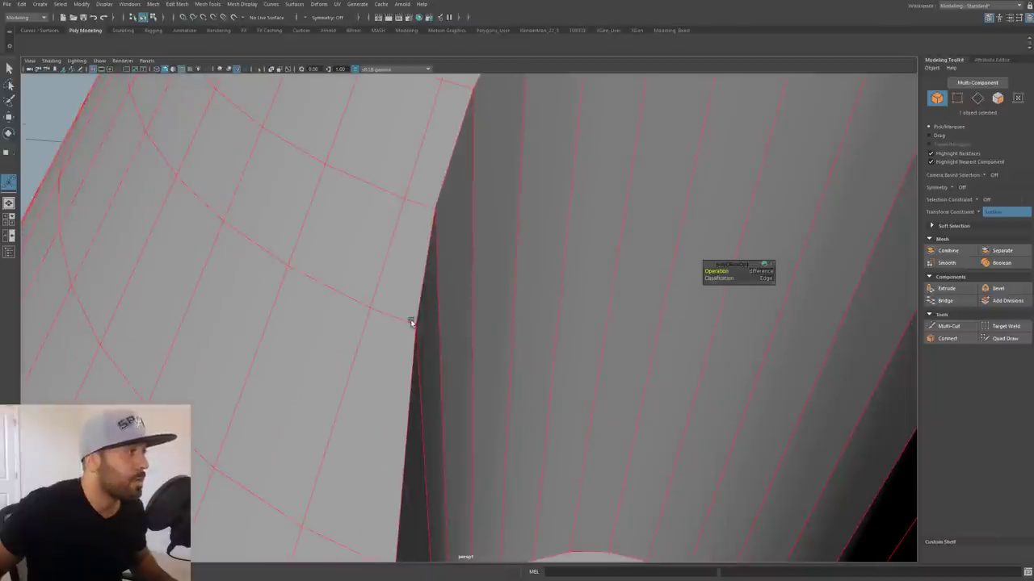
pyautogui.keyDown('alt'); pyautogui.moveTo(417, 301); pyautogui.dragTo(512, 250); pyautogui.keyUp('alt')
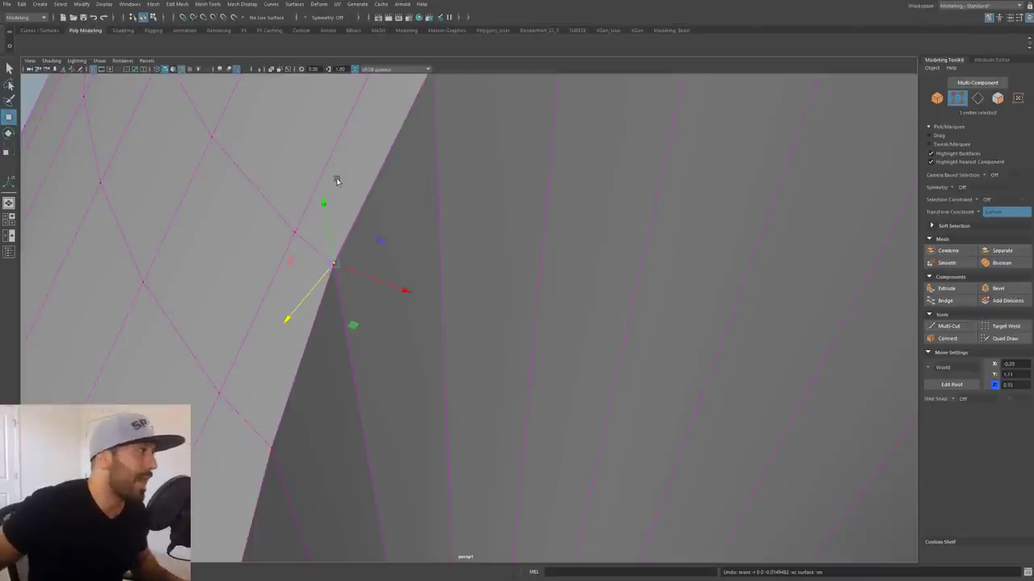
pyautogui.keyDown('alt'); pyautogui.moveTo(336, 180); pyautogui.dragTo(311, 198); pyautogui.keyUp('alt')
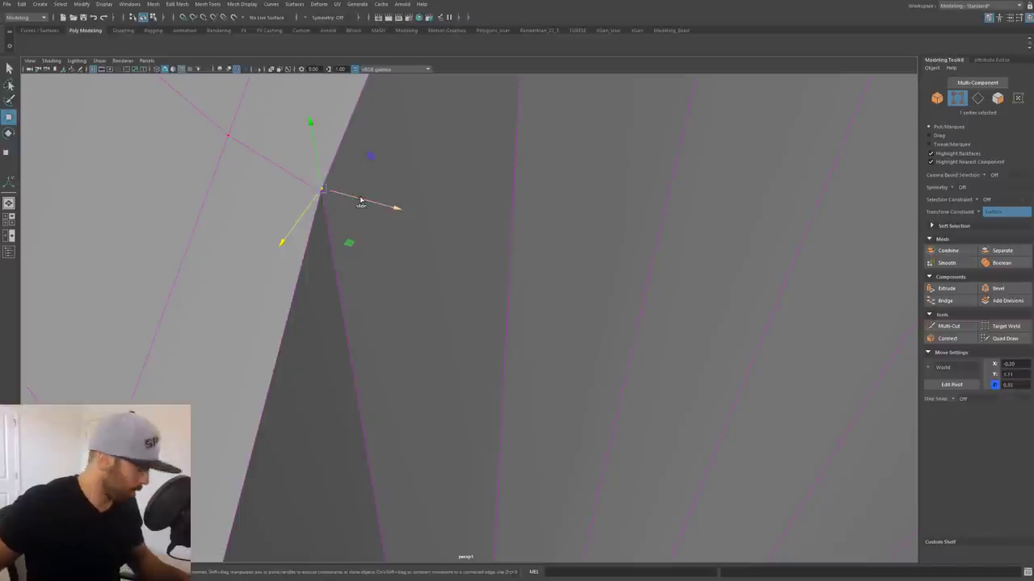
pyautogui.press('F9')
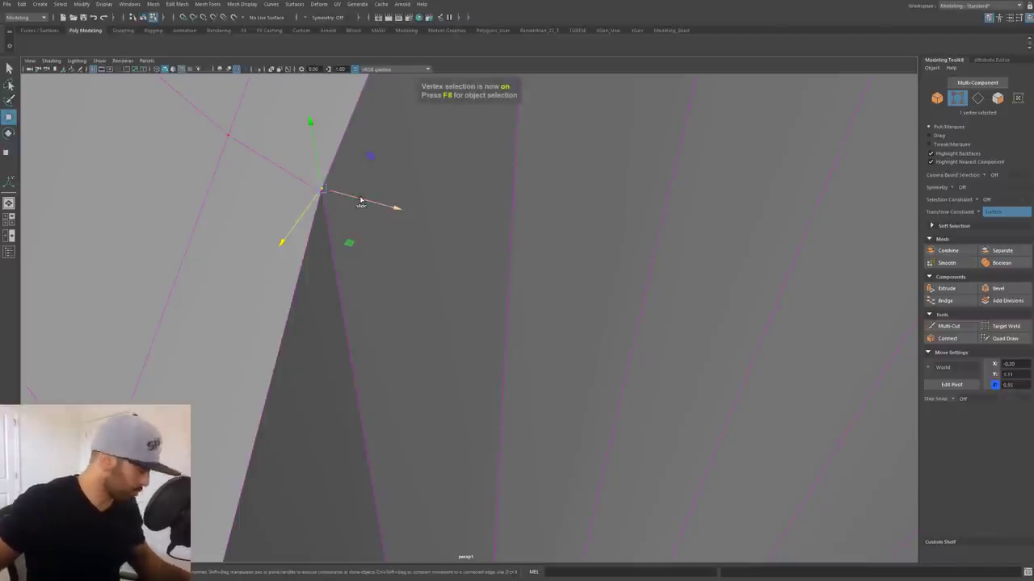
pyautogui.press('g')
pyautogui.moveTo(320, 191); pyautogui.dragTo(325, 227)
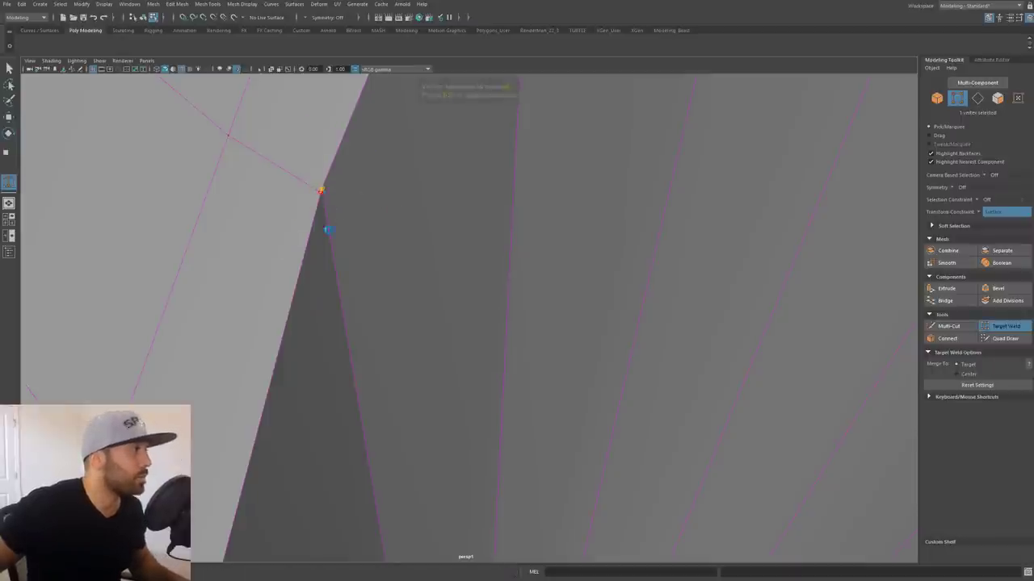
# - Target-weld the stray vertex on the arched rim onto the neighbouring corner vertex of the pocket
pyautogui.keyDown('alt'); pyautogui.moveTo(344, 298); pyautogui.dragTo(360, 232); pyautogui.keyUp('alt')
pyautogui.keyDown('alt'); pyautogui.moveTo(360, 233); pyautogui.dragTo(441, 263, button='right'); pyautogui.keyUp('alt')
pyautogui.keyDown('alt'); pyautogui.moveTo(441, 263); pyautogui.dragTo(441, 247); pyautogui.keyUp('alt')
pyautogui.keyDown('alt'); pyautogui.moveTo(443, 248); pyautogui.dragTo(446, 254, button='right'); pyautogui.keyUp('alt')
pyautogui.moveTo(446, 253)
pyautogui.keyDown('alt'); pyautogui.mouseDown()
pyautogui.moveTo(463, 210)
pyautogui.moveTo(465, 253)
pyautogui.mouseUp(); pyautogui.keyUp('alt')
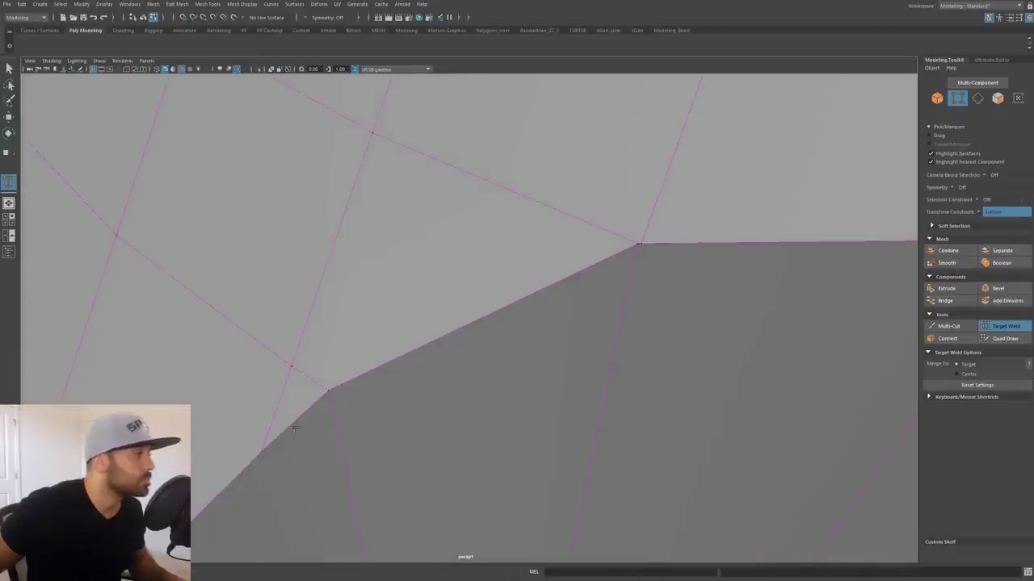
pyautogui.moveTo(265, 450); pyautogui.dragTo(327, 391)
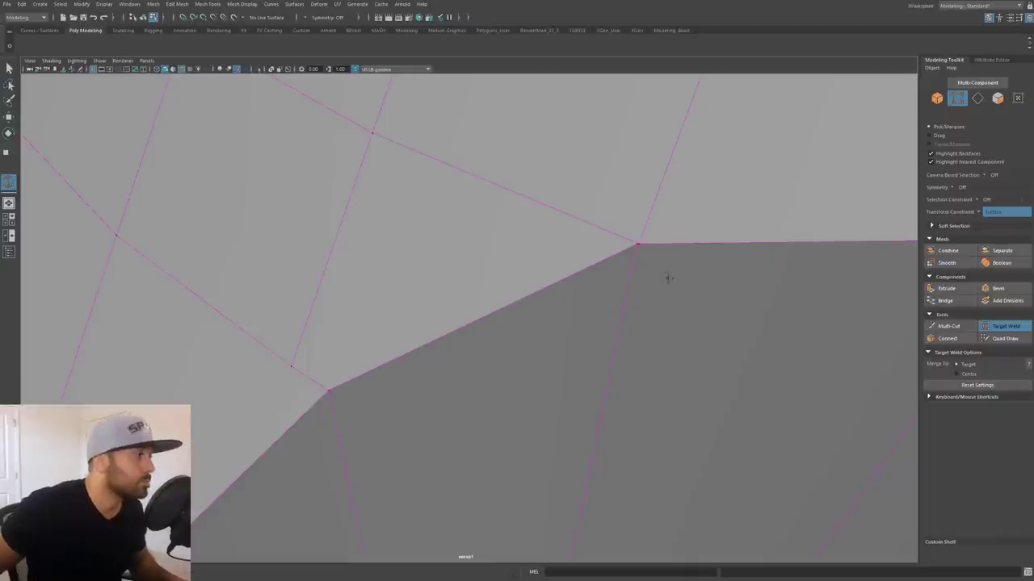
# - Try moving the single vertex at the peak of the pocket's arch along X, and undo the move
pyautogui.keyDown('alt'); pyautogui.moveTo(650, 284); pyautogui.dragTo(639, 270); pyautogui.keyUp('alt')
pyautogui.keyDown('alt'); pyautogui.moveTo(639, 270); pyautogui.dragTo(542, 295, button='right'); pyautogui.keyUp('alt')
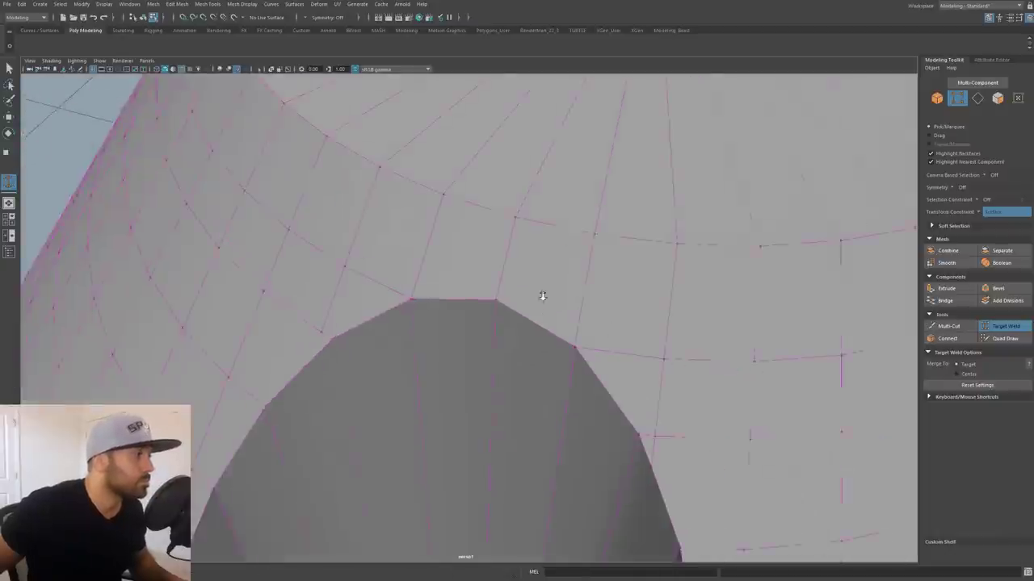
pyautogui.keyDown('alt'); pyautogui.moveTo(542, 296); pyautogui.dragTo(544, 271); pyautogui.keyUp('alt')
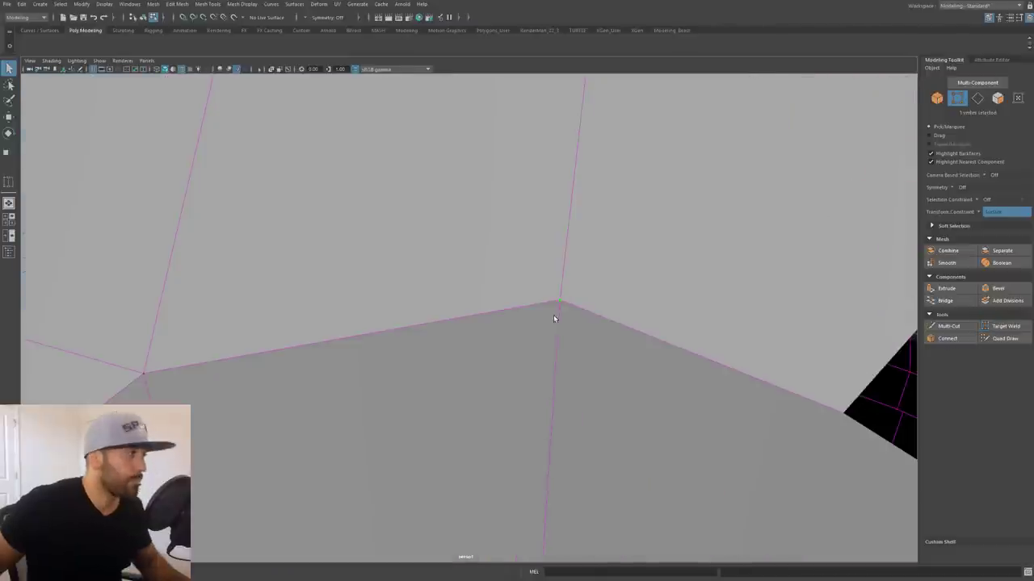
pyautogui.press('w')
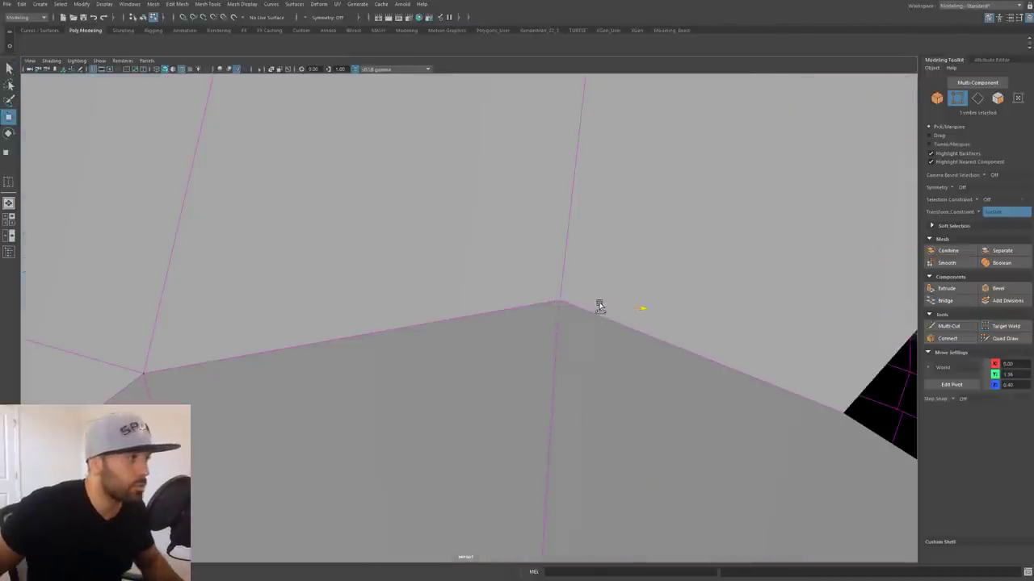
pyautogui.moveTo(600, 306); pyautogui.dragTo(585, 315)
pyautogui.hotkey('ctrl', 'z')
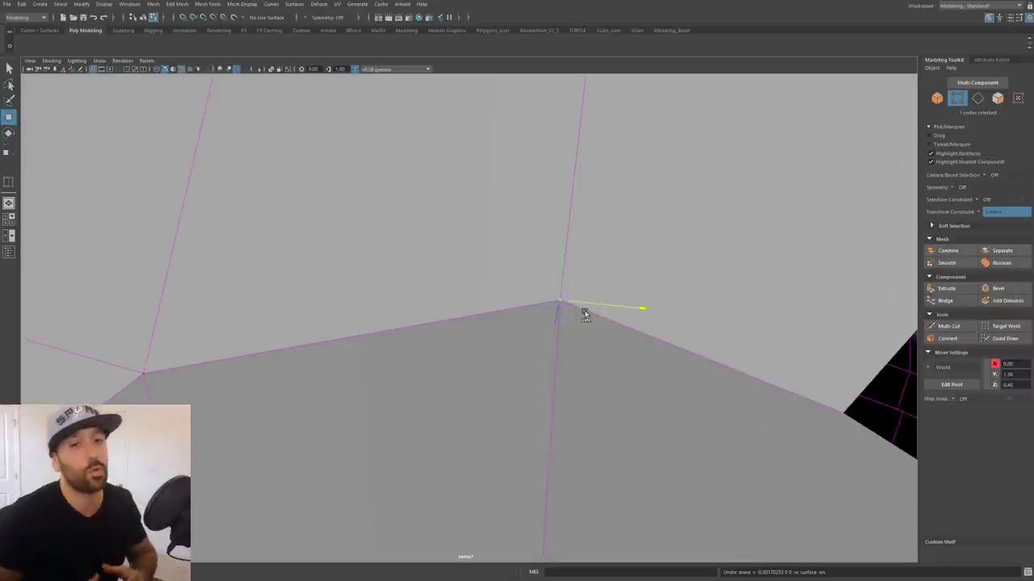
# - Select the two overlapping vertices at the peak of the pocket's arch and merge them
pyautogui.press('q')
pyautogui.press('F9')
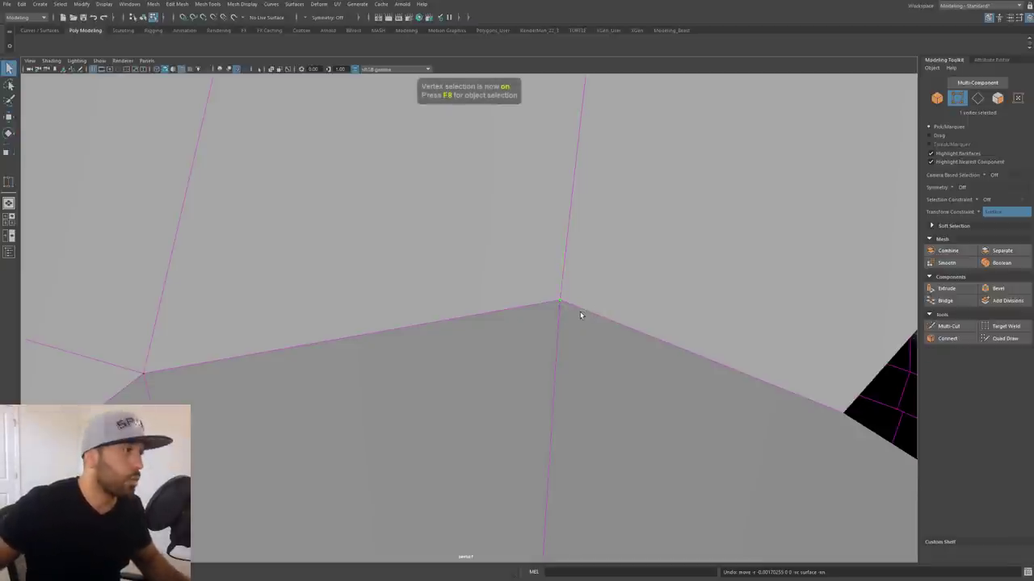
pyautogui.moveTo(599, 262); pyautogui.dragTo(517, 412)
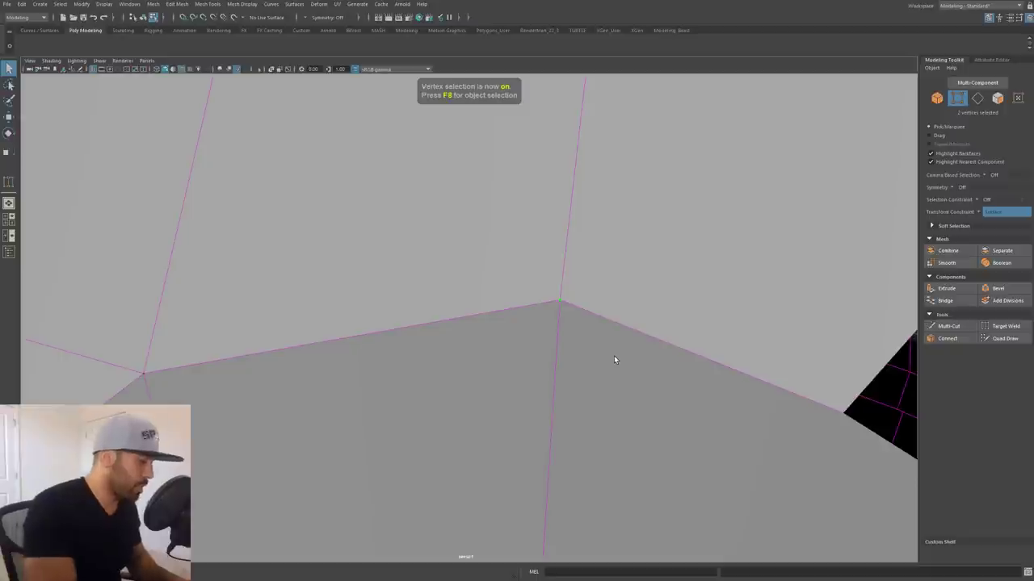
pyautogui.press('g')
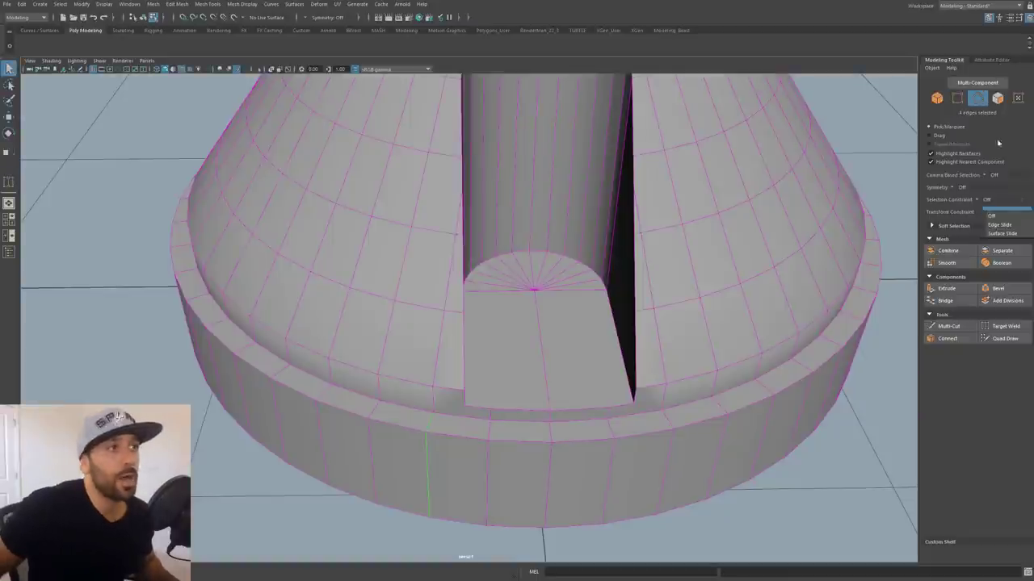
# - Set the transform constraint to Edge Slide and activate the Move tool for adjusting the geometry around the pocket
pyautogui.click(1000, 224)
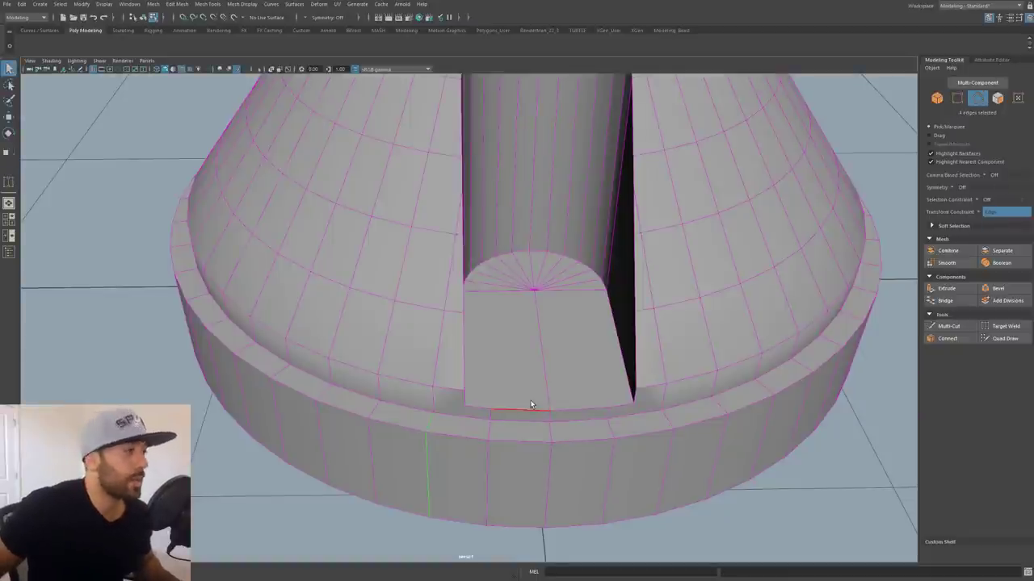
pyautogui.press('w')
pyautogui.keyDown('alt'); pyautogui.moveTo(531, 404); pyautogui.dragTo(486, 395); pyautogui.keyUp('alt')
pyautogui.scroll(2, 522, 312)
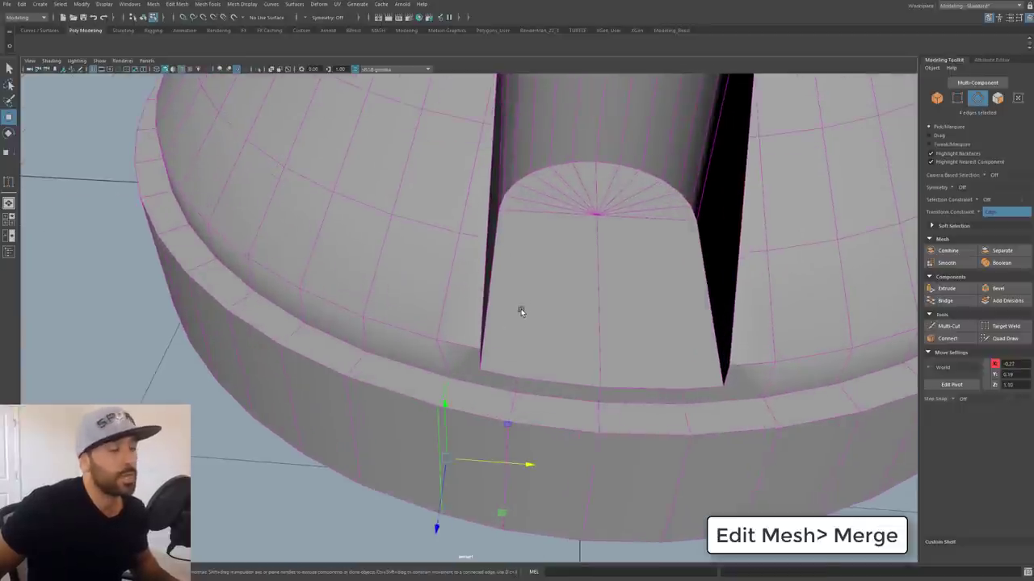
pyautogui.keyDown('alt'); pyautogui.moveTo(521, 312); pyautogui.dragTo(452, 371, button='middle'); pyautogui.keyUp('alt')
pyautogui.keyDown('alt'); pyautogui.moveTo(452, 371); pyautogui.dragTo(454, 293, button='right'); pyautogui.keyUp('alt')
pyautogui.keyDown('alt'); pyautogui.moveTo(454, 293); pyautogui.dragTo(461, 297); pyautogui.keyUp('alt')
pyautogui.keyDown('alt'); pyautogui.moveTo(462, 297); pyautogui.dragTo(452, 344, button='middle'); pyautogui.keyUp('alt')
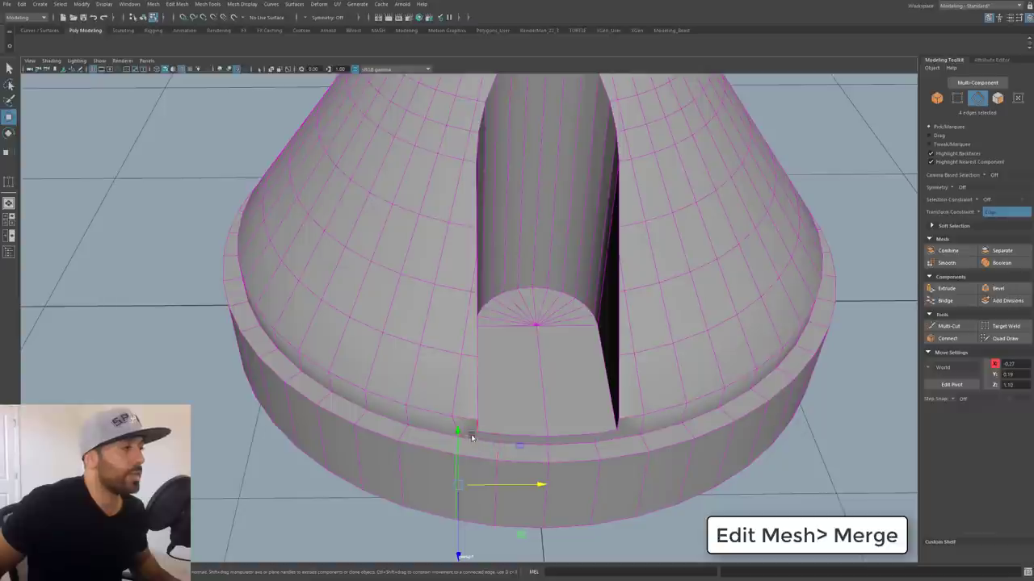
# - Slide the lower vertices of the vertical edge beside the pocket's left side along their horizontal edges, closer to the pocket's opening
pyautogui.keyDown('alt'); pyautogui.moveTo(501, 381); pyautogui.dragTo(466, 477); pyautogui.keyUp('alt')
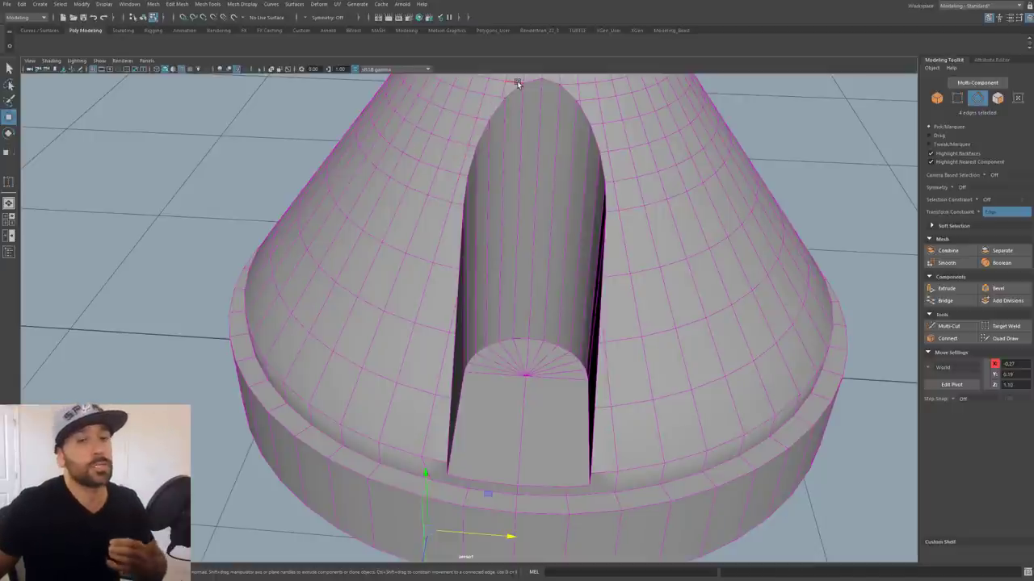
pyautogui.keyDown('alt'); pyautogui.moveTo(517, 83); pyautogui.dragTo(530, 200); pyautogui.keyUp('alt')
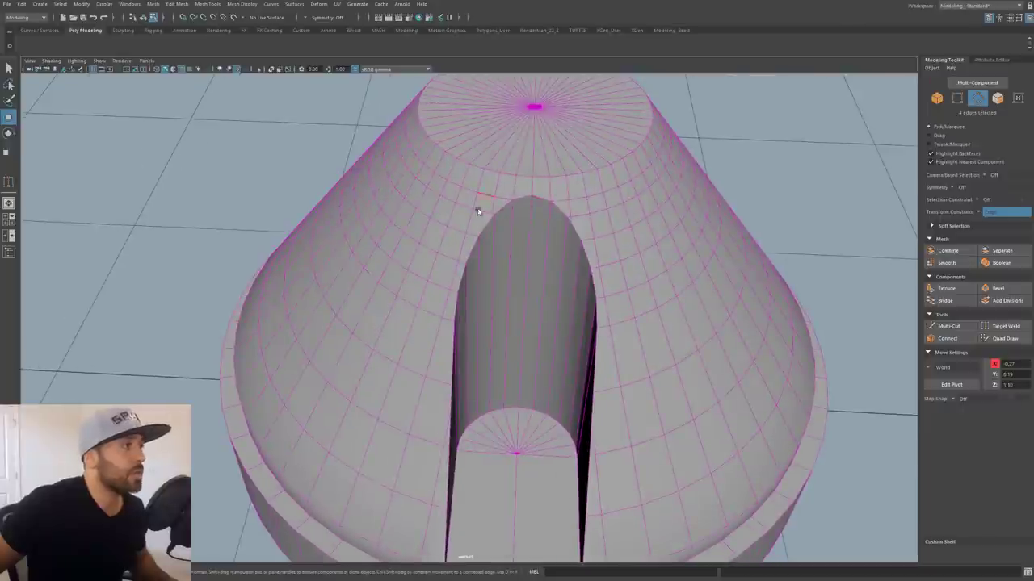
pyautogui.keyDown('alt'); pyautogui.moveTo(482, 219); pyautogui.dragTo(482, 118, button='middle'); pyautogui.keyUp('alt')
pyautogui.scroll(5, 477, 178)
pyautogui.moveTo(452, 279); pyautogui.dragTo(408, 278, button='right')
pyautogui.click(410, 258)
pyautogui.scroll(2, 450, 290)
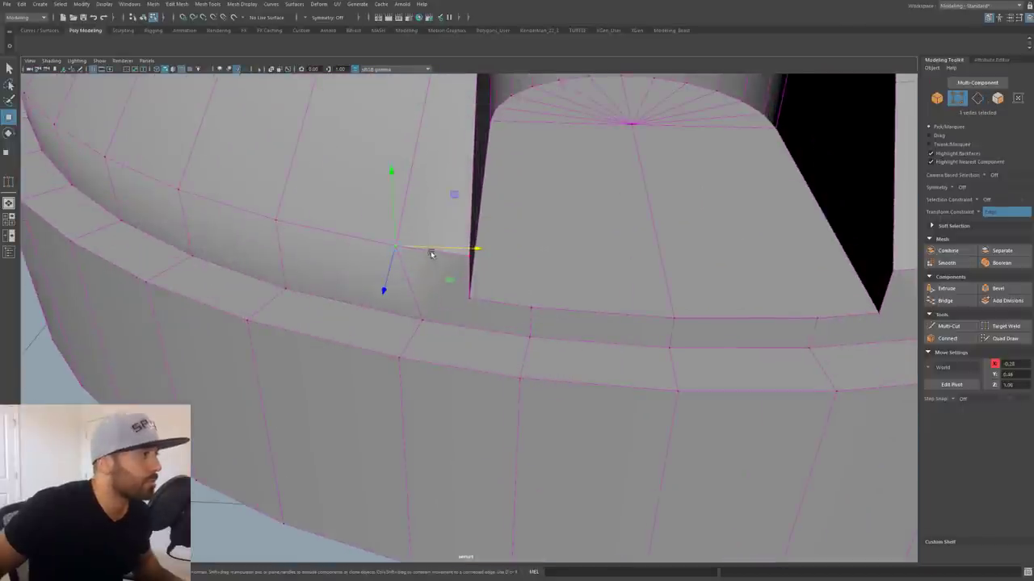
pyautogui.moveTo(431, 252); pyautogui.dragTo(456, 240)
pyautogui.keyDown('alt'); pyautogui.moveTo(456, 223); pyautogui.dragTo(460, 321, button='middle'); pyautogui.keyUp('alt')
pyautogui.click(430, 275)
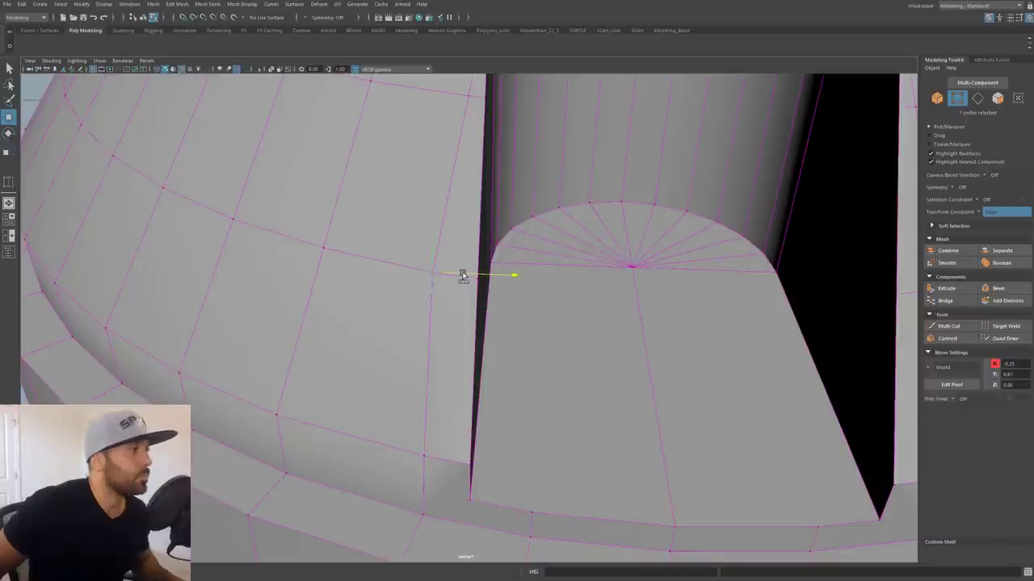
pyautogui.moveTo(469, 277)
pyautogui.keyDown('alt'); pyautogui.mouseDown()
pyautogui.moveTo(451, 218)
pyautogui.moveTo(460, 258)
pyautogui.mouseUp(); pyautogui.keyUp('alt')
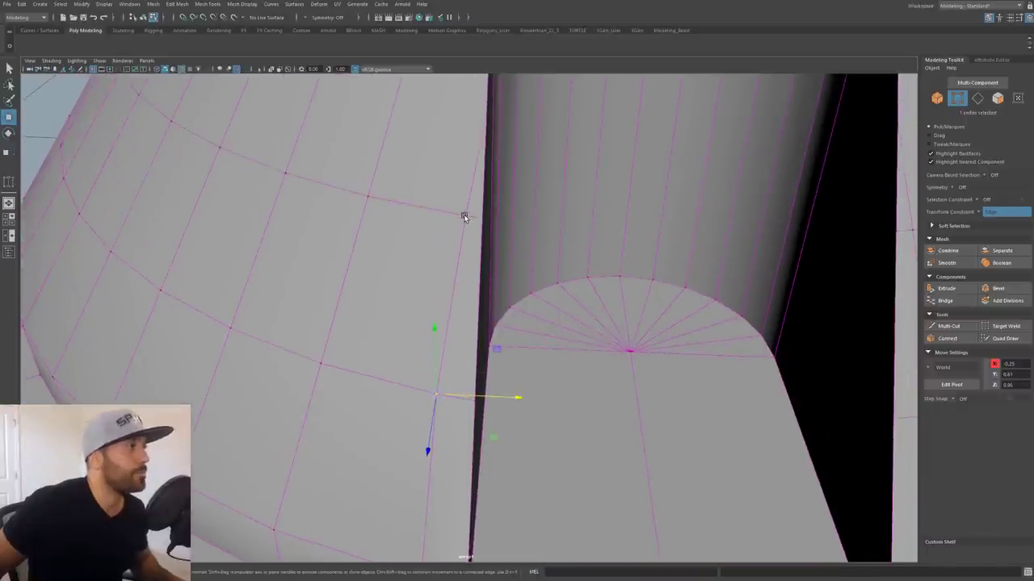
pyautogui.click(465, 217)
pyautogui.moveTo(487, 219); pyautogui.dragTo(412, 231)
# - Delete the edge segment crowding the pocket's left side and Multi-Cut a support edge following the rim up to the edge above the arch's peak
pyautogui.press('F10')
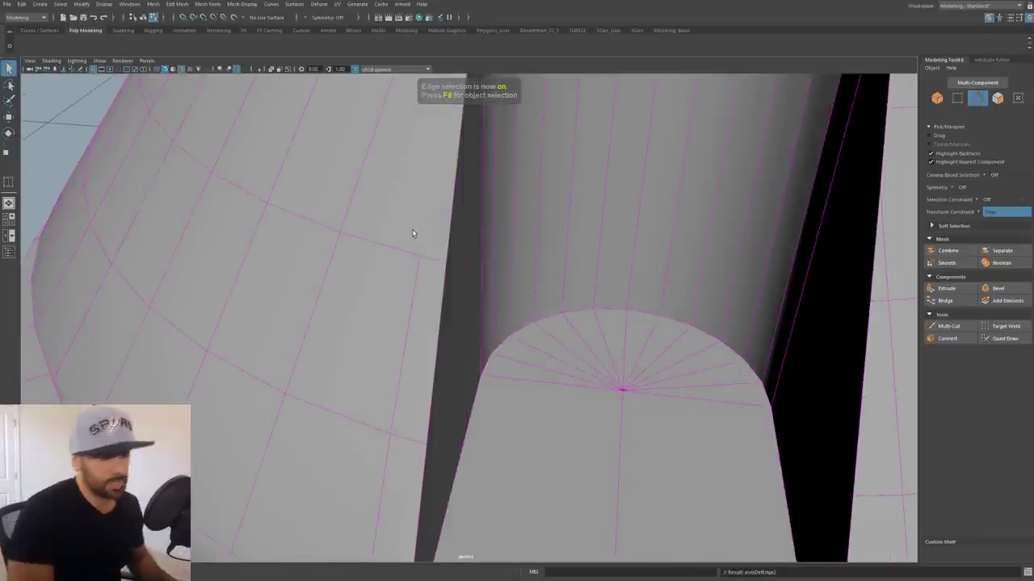
pyautogui.hotkey('ctrl', 'shift', 'x')
pyautogui.click(419, 257)
pyautogui.keyDown('alt'); pyautogui.moveTo(426, 200); pyautogui.dragTo(402, 247); pyautogui.keyUp('alt')
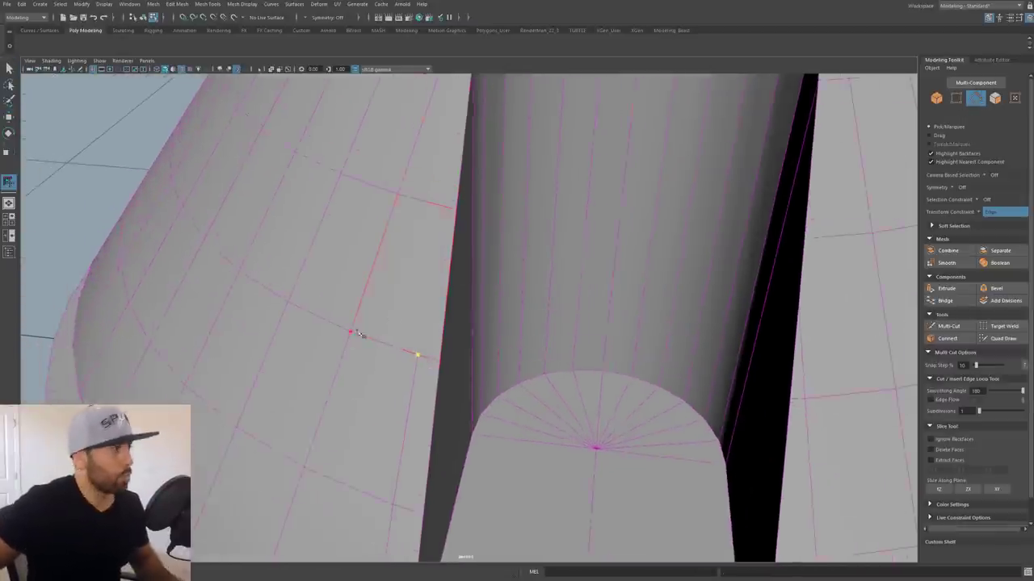
pyautogui.keyDown('alt'); pyautogui.moveTo(359, 335); pyautogui.dragTo(482, 247); pyautogui.keyUp('alt')
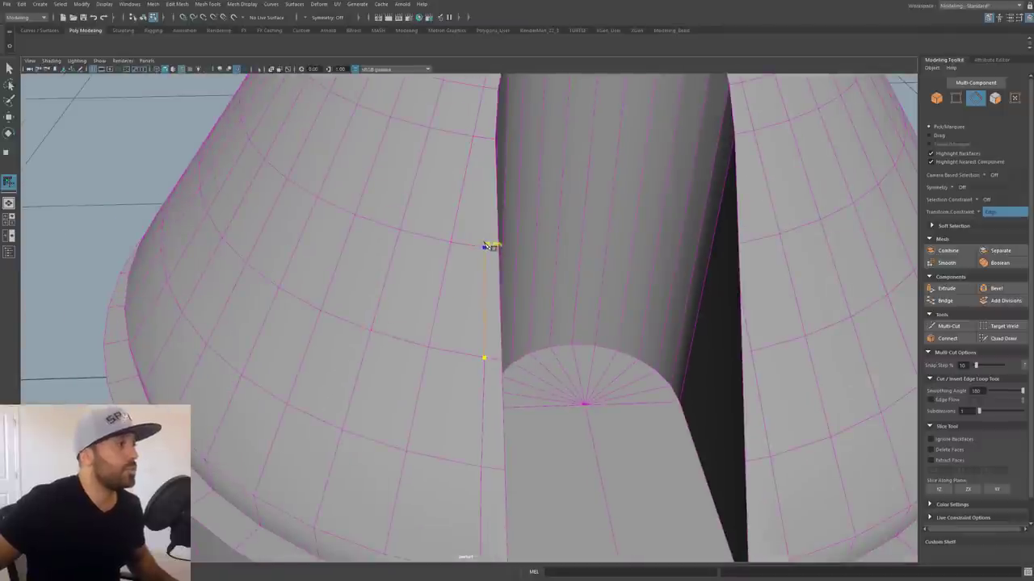
pyautogui.click(484, 247)
pyautogui.scroll(6, 452, 157)
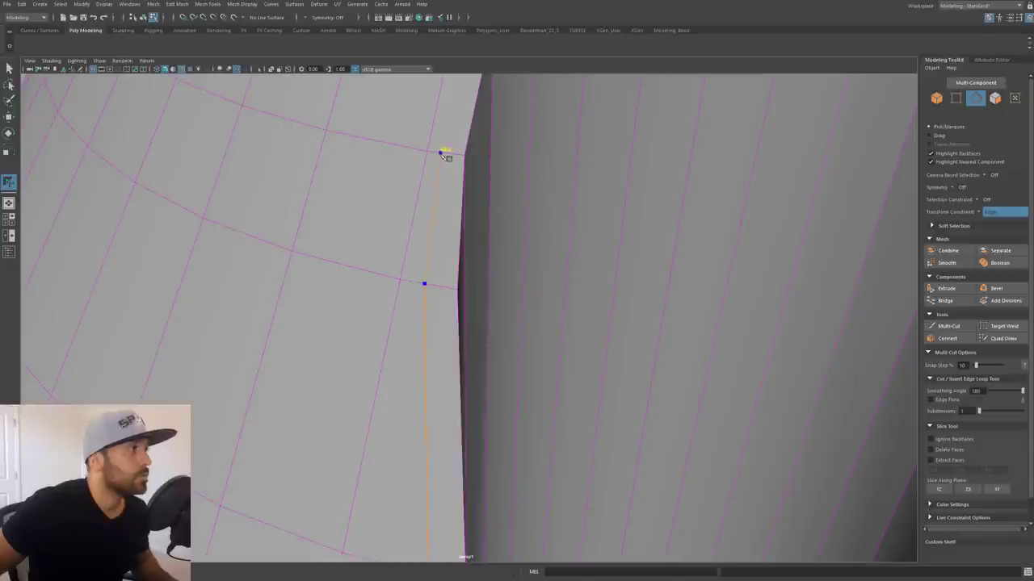
pyautogui.keyDown('alt'); pyautogui.moveTo(445, 154); pyautogui.dragTo(407, 300); pyautogui.keyUp('alt')
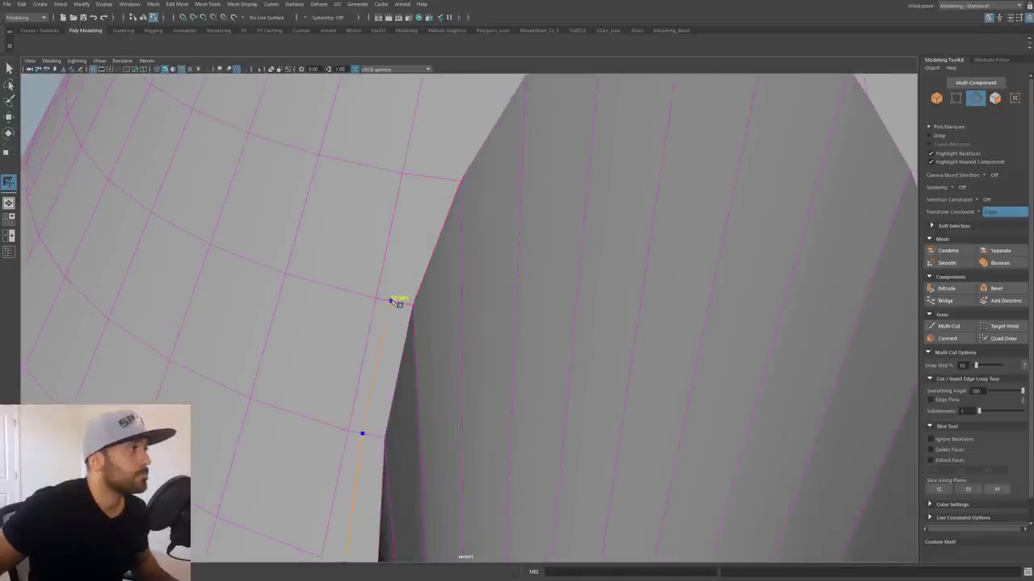
pyautogui.click(392, 301)
pyautogui.keyDown('alt'); pyautogui.moveTo(445, 178); pyautogui.dragTo(411, 272); pyautogui.keyUp('alt')
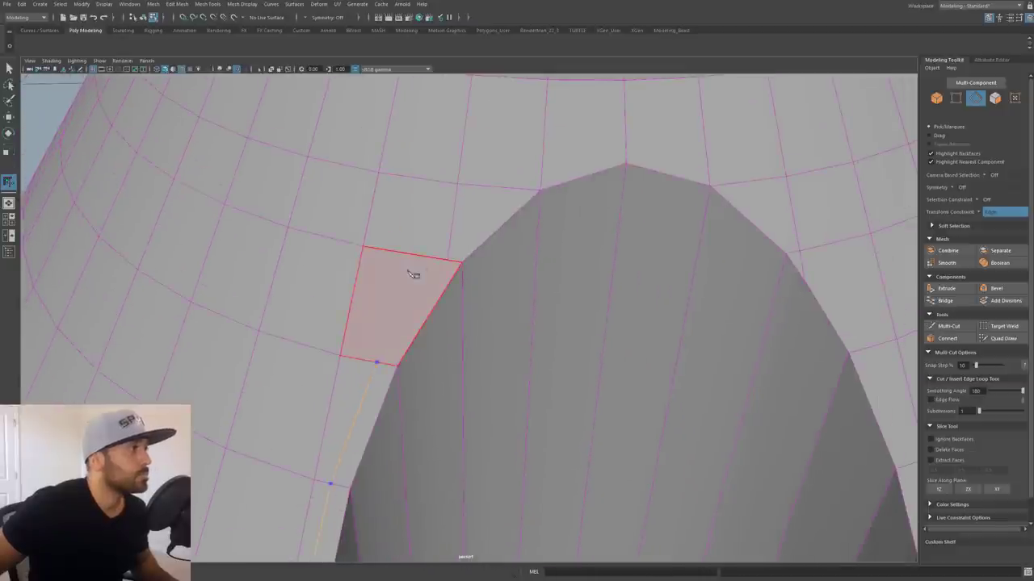
pyautogui.keyDown('alt'); pyautogui.moveTo(475, 220); pyautogui.dragTo(526, 194); pyautogui.keyUp('alt')
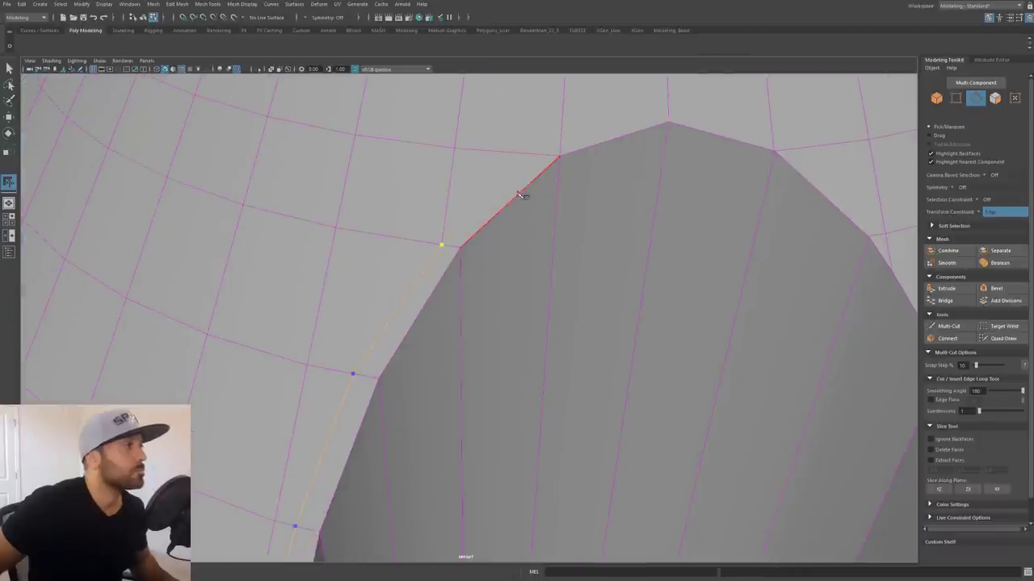
pyautogui.click(562, 132)
pyautogui.click(669, 106)
pyautogui.press('Return')
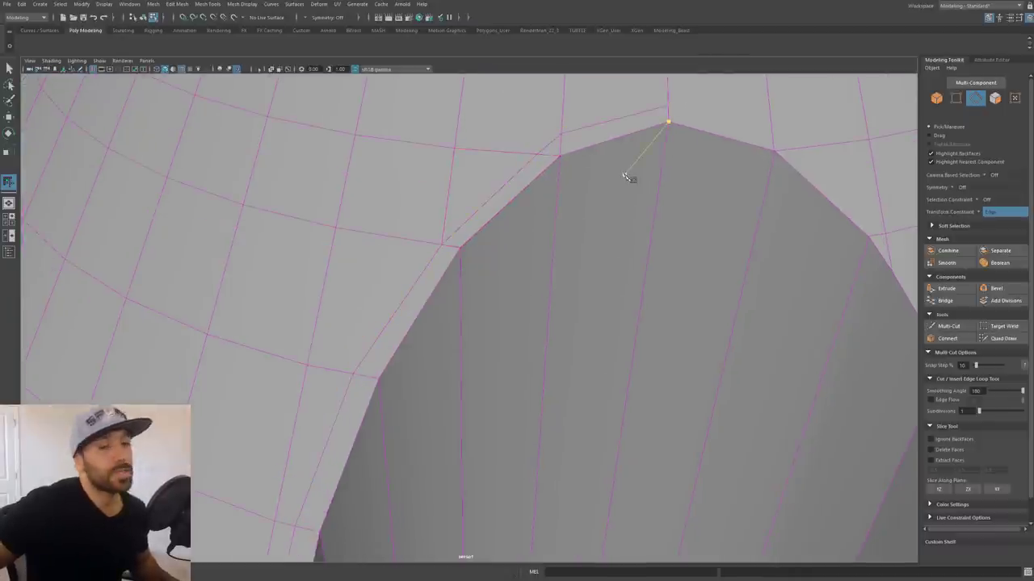
# - Select the horizontal edge loop that meets the arch just beside its peak and delete it from the tapered body
pyautogui.keyDown('alt'); pyautogui.moveTo(618, 185); pyautogui.dragTo(665, 226, button='middle'); pyautogui.keyUp('alt')
pyautogui.moveTo(732, 217)
pyautogui.keyDown('alt'); pyautogui.mouseDown(button='right')
pyautogui.moveTo(588, 252)
pyautogui.moveTo(743, 219)
pyautogui.mouseUp(button='right'); pyautogui.keyUp('alt')
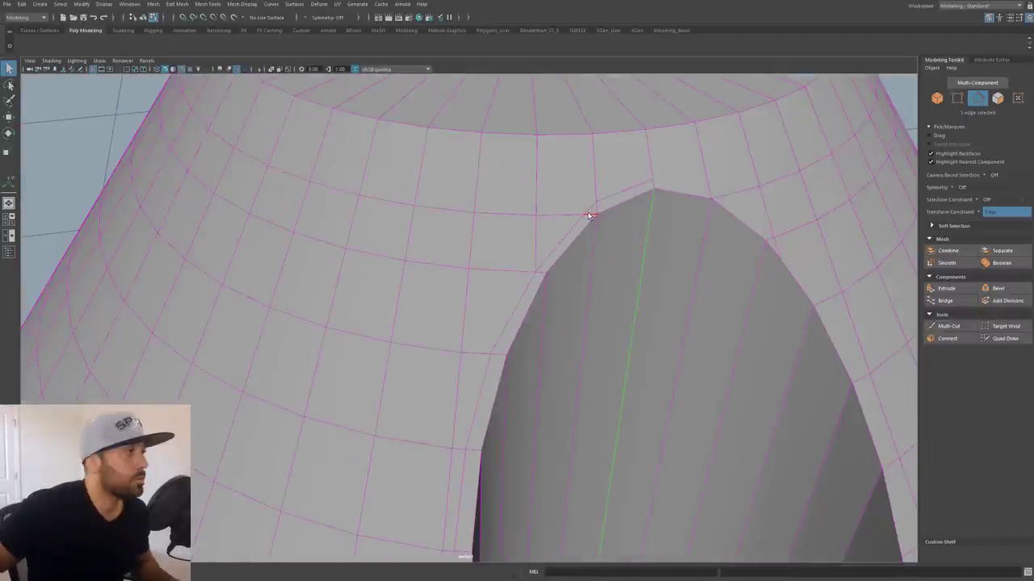
pyautogui.doubleClick(587, 213)
pyautogui.keyDown('alt'); pyautogui.moveTo(587, 214); pyautogui.dragTo(595, 272); pyautogui.keyUp('alt')
pyautogui.moveTo(531, 215); pyautogui.dragTo(530, 214, button='right')
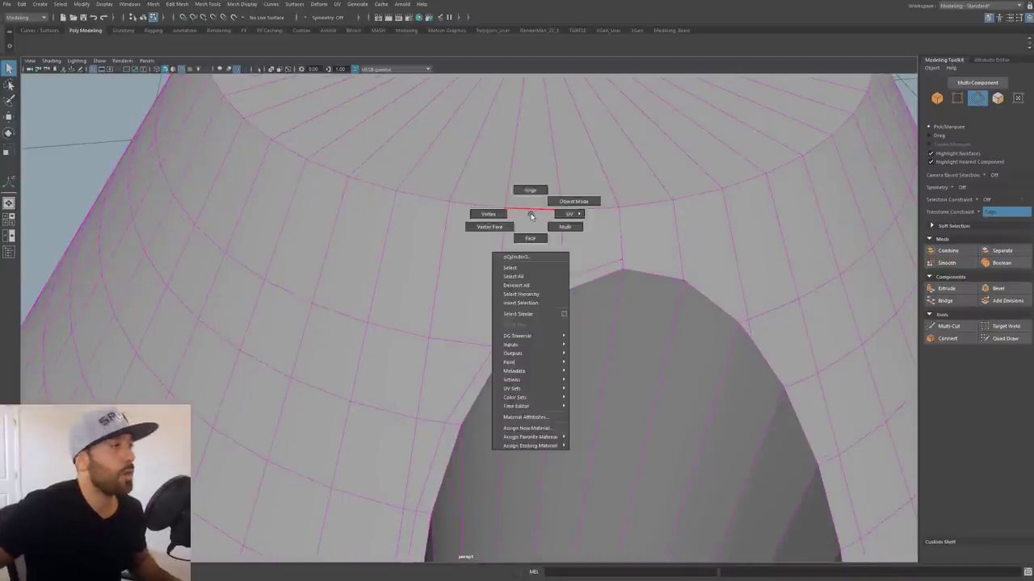
# - Select the full edge loop around the body's top rim and bevel it
pyautogui.moveTo(531, 214); pyautogui.dragTo(530, 192, button='right')
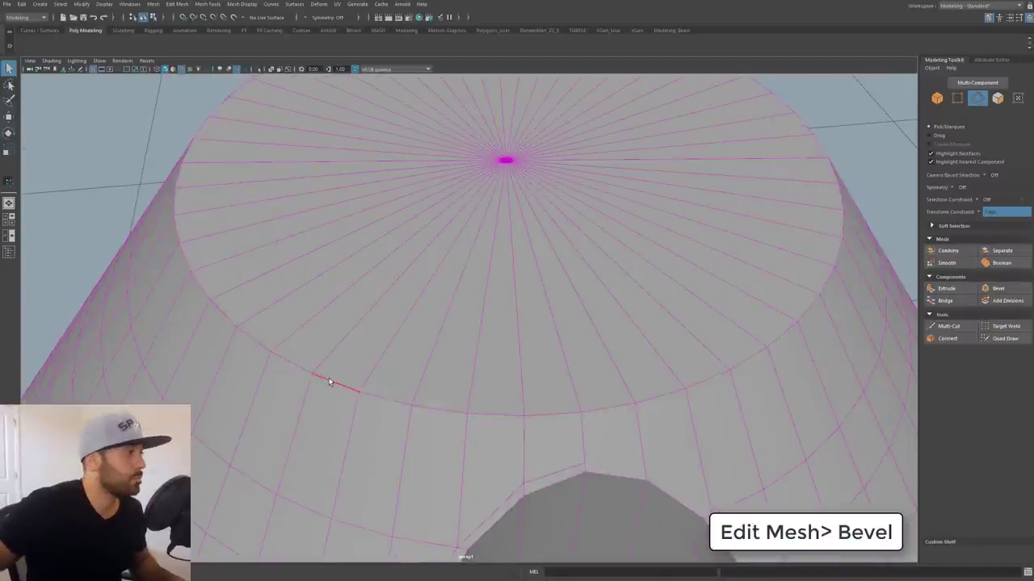
pyautogui.doubleClick(331, 381)
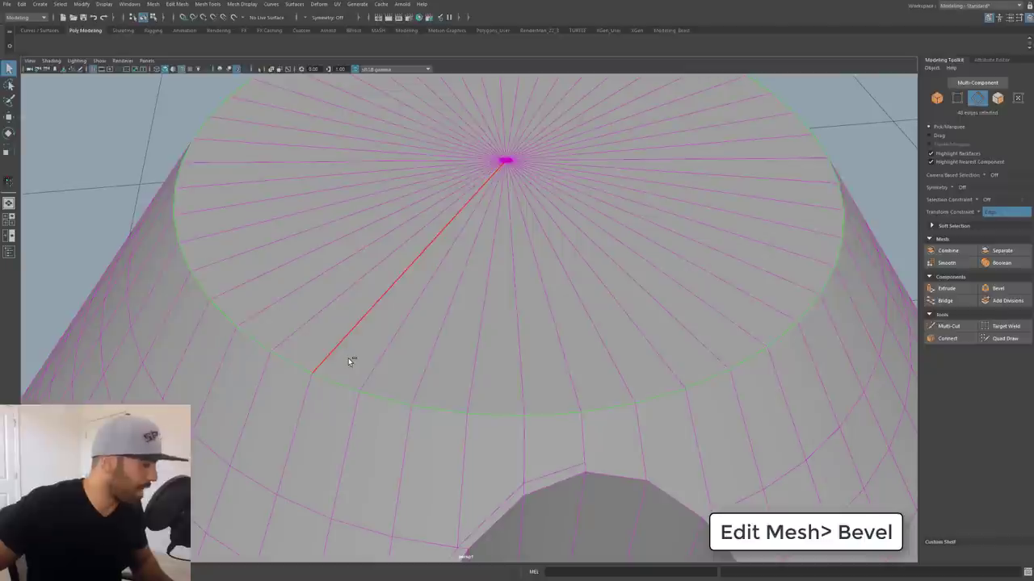
pyautogui.hotkey('ctrl', 'b')
pyautogui.keyDown('alt'); pyautogui.moveTo(512, 294); pyautogui.dragTo(447, 298); pyautogui.keyUp('alt')
pyautogui.press('q')
# - Bevel both edge loops bordering the rounded top rim, using one segment and an offset of 0.292
pyautogui.press('F10')
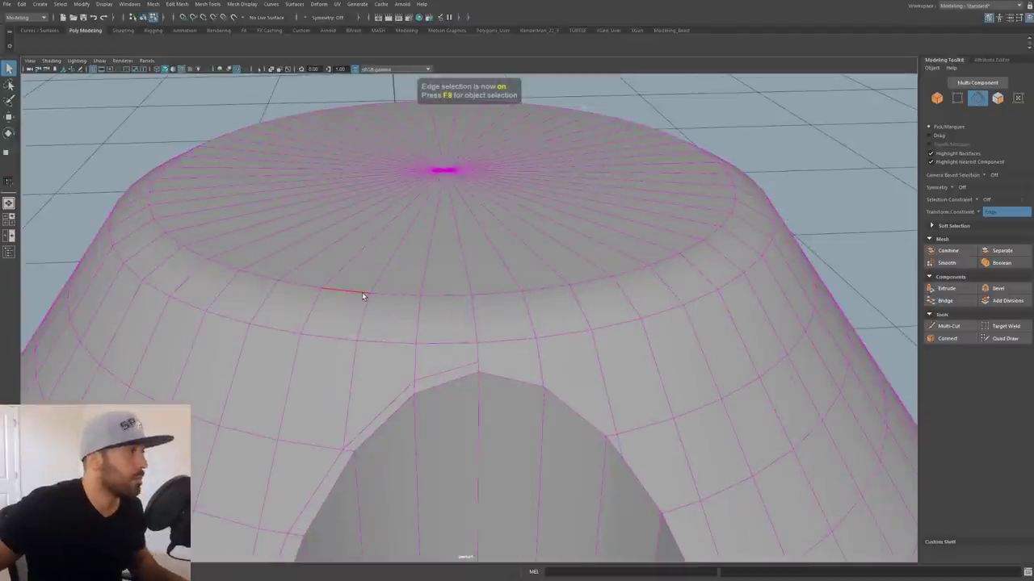
pyautogui.keyDown('alt'); pyautogui.moveTo(388, 314); pyautogui.dragTo(590, 372); pyautogui.keyUp('alt')
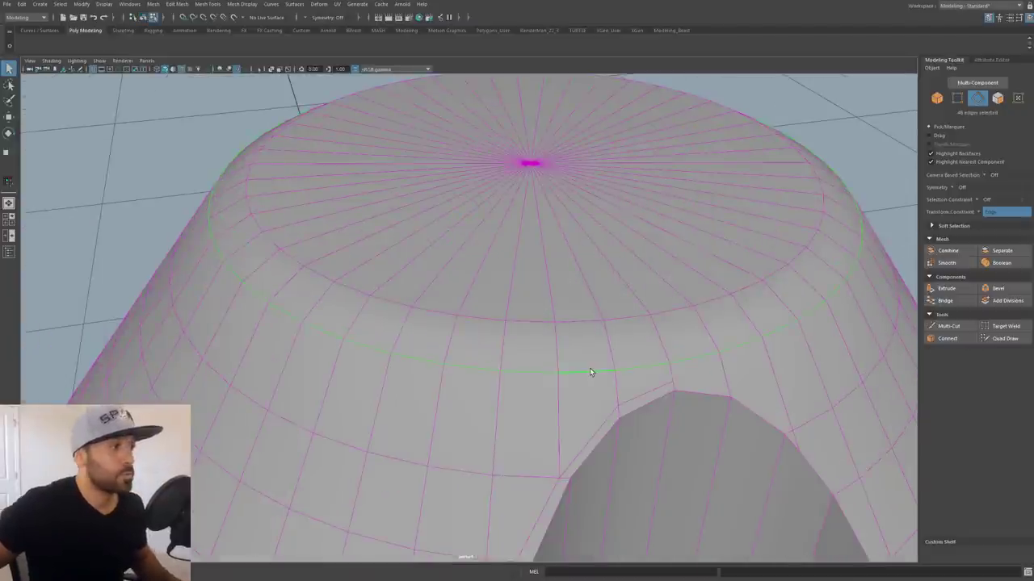
pyautogui.doubleClick(576, 322)
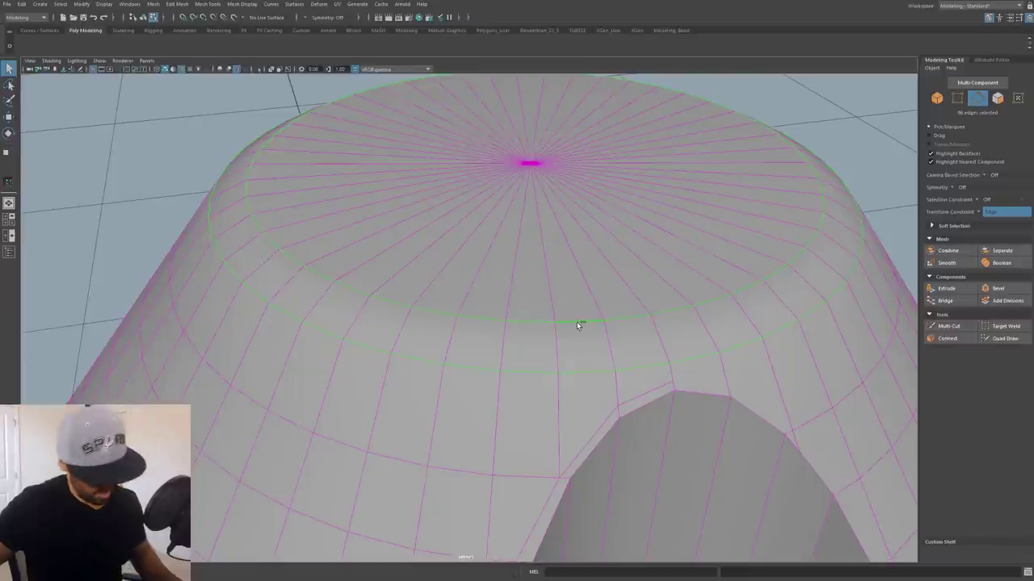
pyautogui.hotkey('ctrl', 'b')
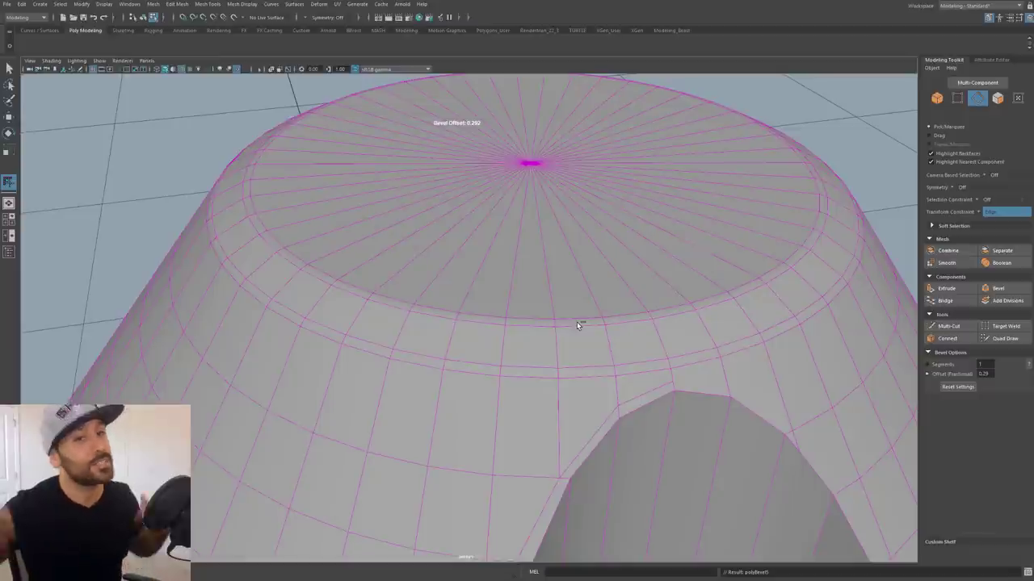
# - Inspect the topology around the pocket from its base to the arch's peak with the vertices displayed
pyautogui.keyDown('alt'); pyautogui.moveTo(577, 321); pyautogui.dragTo(645, 320); pyautogui.keyUp('alt')
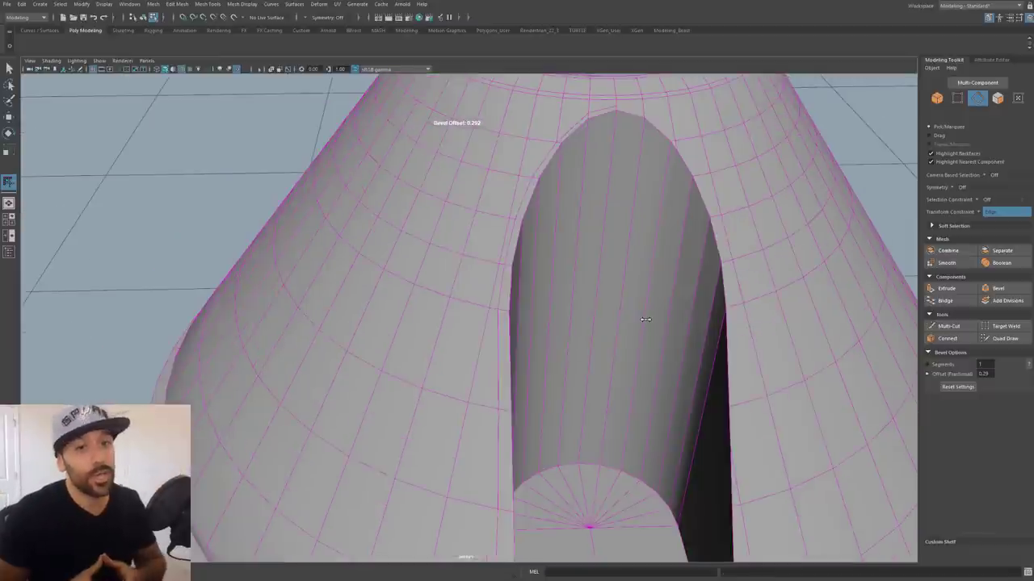
pyautogui.scroll(5, 638, 307)
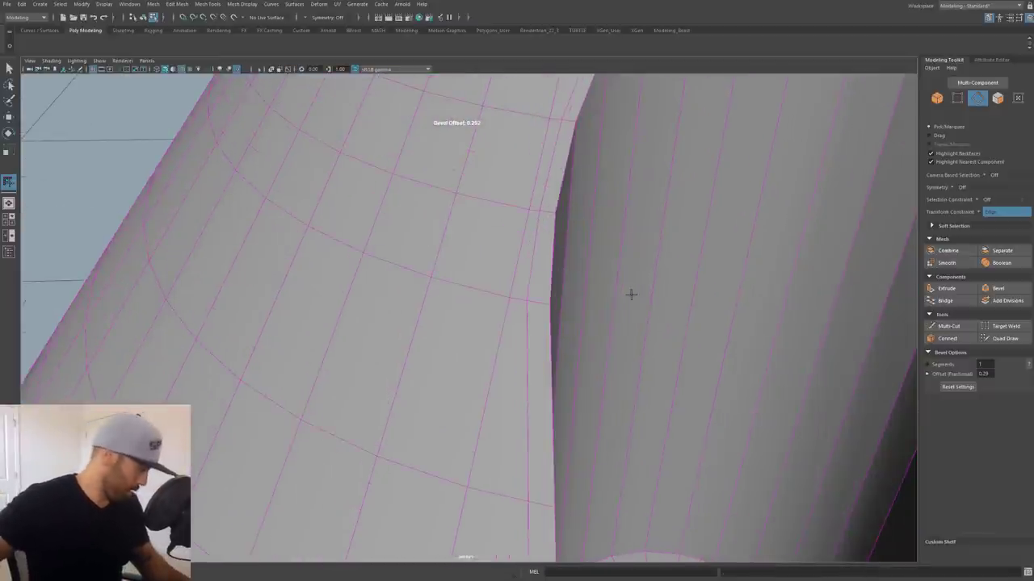
pyautogui.press('q')
pyautogui.press('F9')
pyautogui.keyDown('alt'); pyautogui.moveTo(593, 182); pyautogui.dragTo(549, 316, button='middle'); pyautogui.keyUp('alt')
pyautogui.keyDown('alt'); pyautogui.moveTo(549, 316); pyautogui.dragTo(404, 399, button='right'); pyautogui.keyUp('alt')
pyautogui.keyDown('alt'); pyautogui.moveTo(428, 428); pyautogui.dragTo(468, 247, button='middle'); pyautogui.keyUp('alt')
pyautogui.keyDown('alt'); pyautogui.moveTo(469, 248); pyautogui.dragTo(282, 461, button='right'); pyautogui.keyUp('alt')
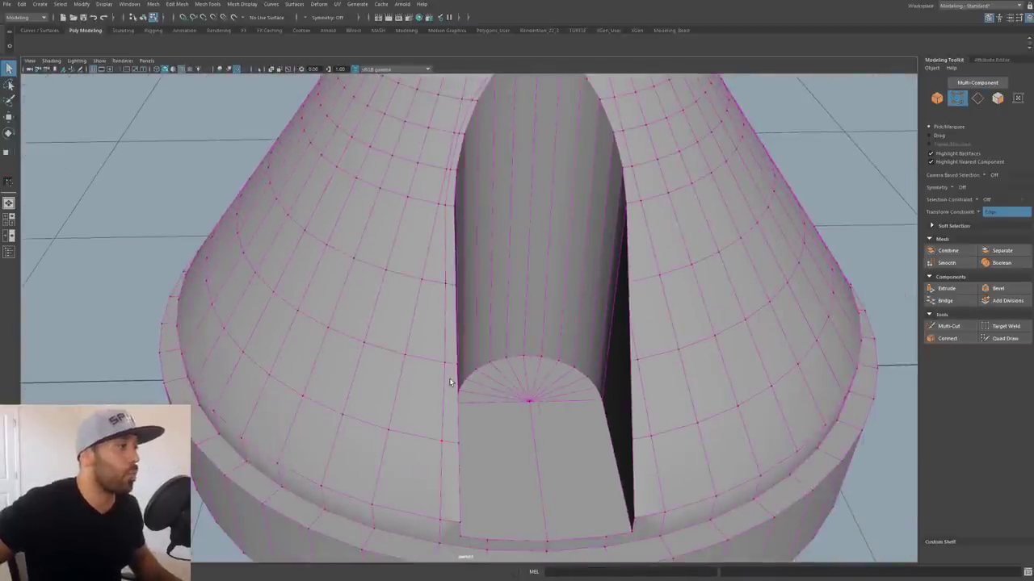
pyautogui.keyDown('alt'); pyautogui.moveTo(450, 382); pyautogui.dragTo(452, 337); pyautogui.keyUp('alt')
pyautogui.scroll(4, 574, 277)
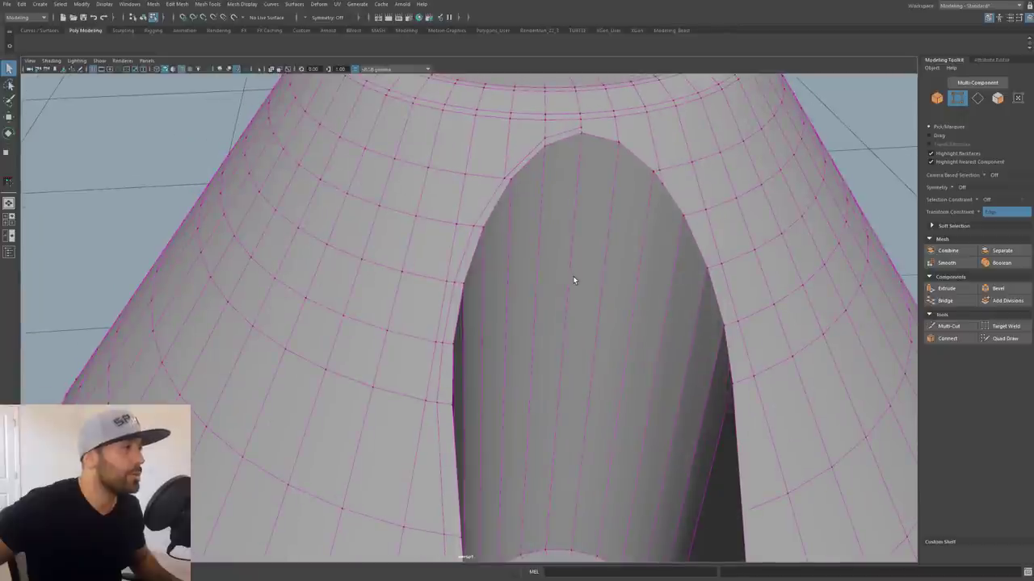
# - Set the transform constraint to Surface Slide for adjusting vertices beside the pocket
pyautogui.press('F9')
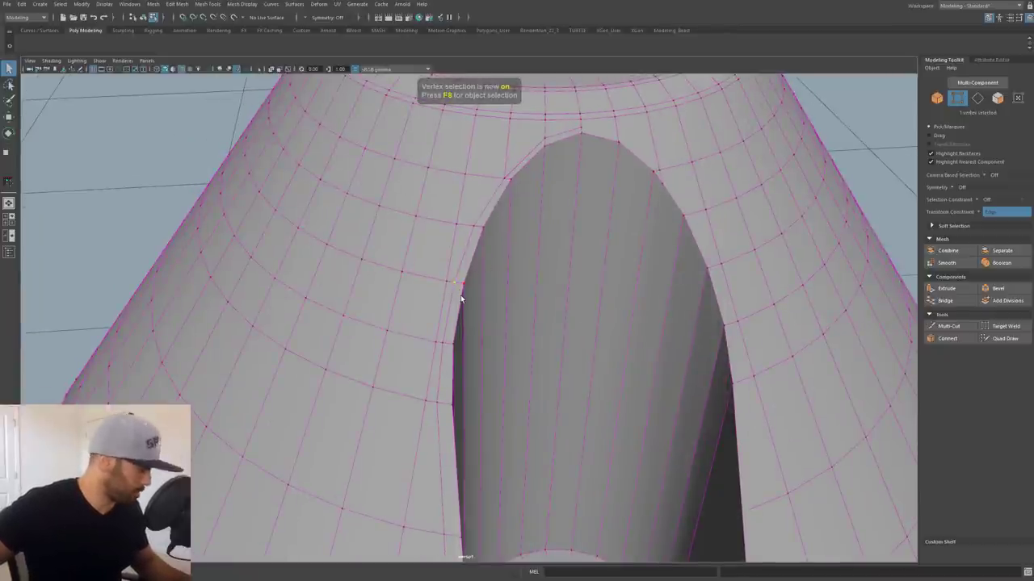
pyautogui.click(1006, 326)
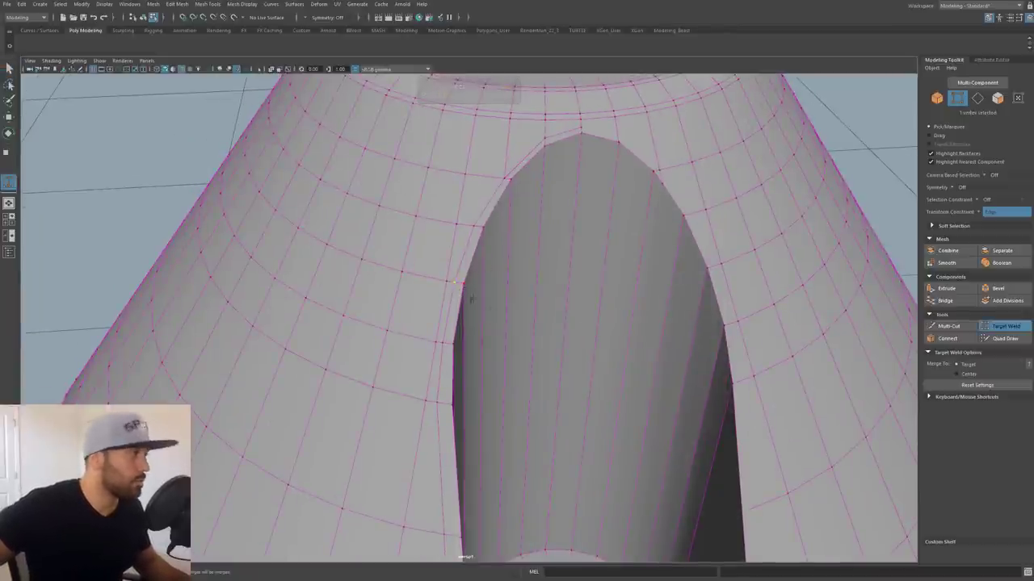
pyautogui.click(977, 215)
pyautogui.click(1000, 234)
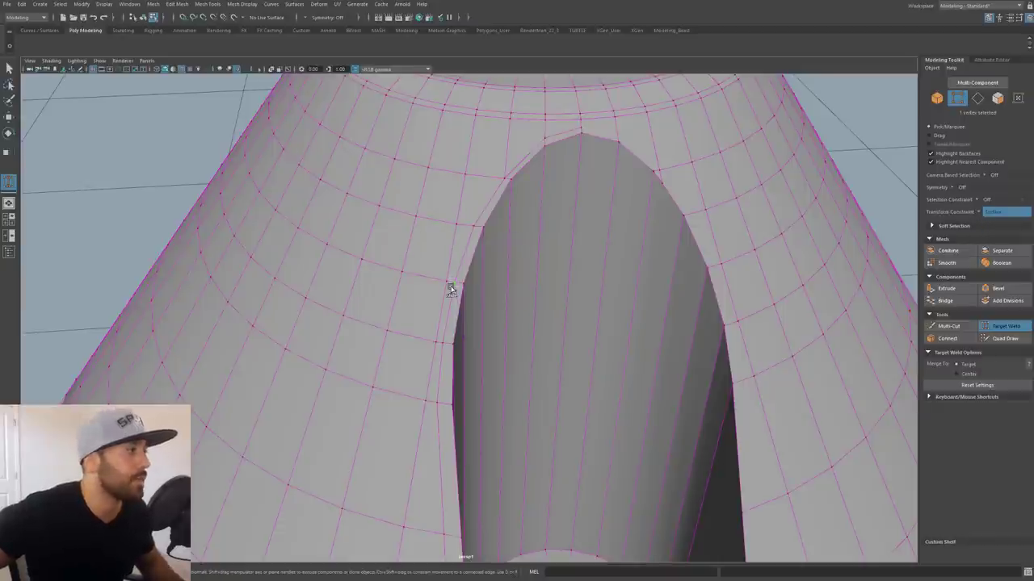
# - Move the support-edge vertices on the arch's left side and above its peak along the surface to even their distance from the rim
pyautogui.press('w')
pyautogui.click(445, 346)
pyautogui.moveTo(445, 346); pyautogui.dragTo(442, 345)
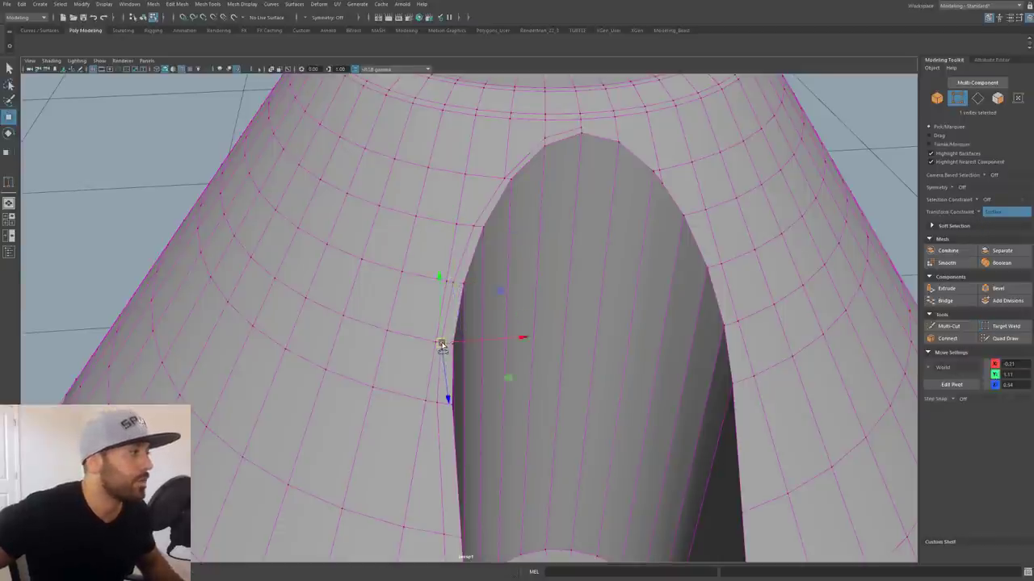
pyautogui.doubleClick(473, 227)
pyautogui.click(473, 228)
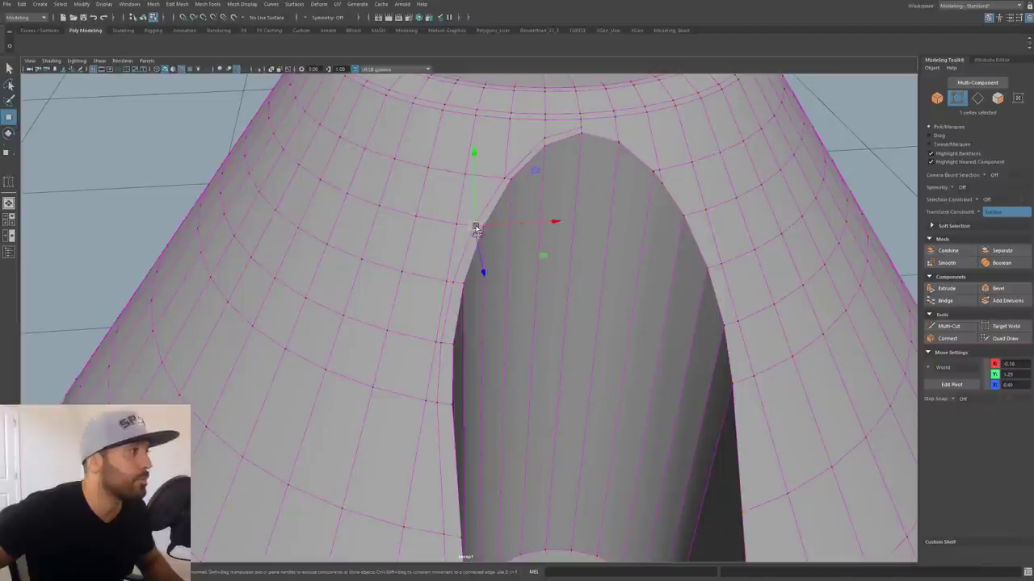
pyautogui.click(500, 179)
pyautogui.click(547, 138)
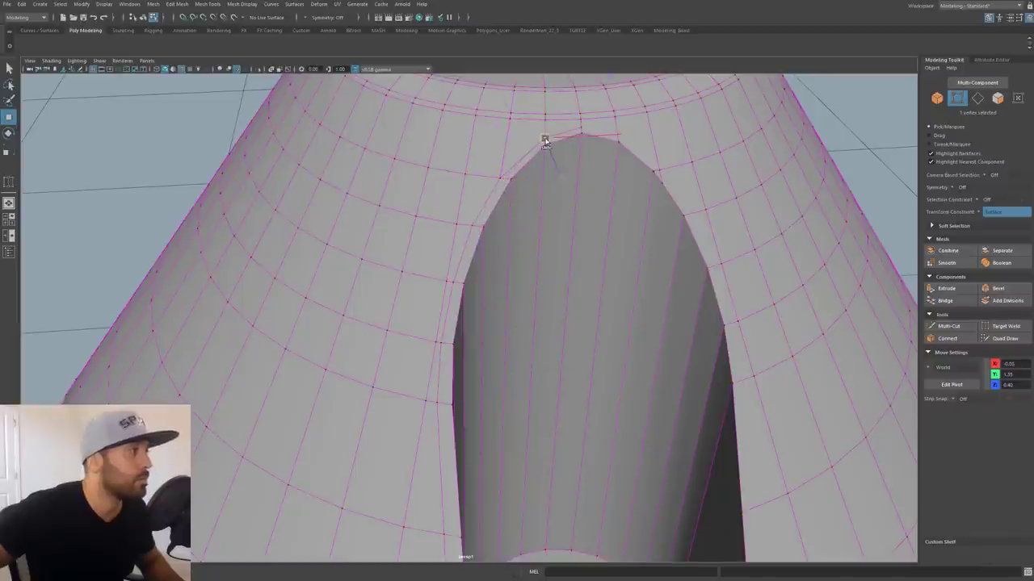
pyautogui.click(581, 127)
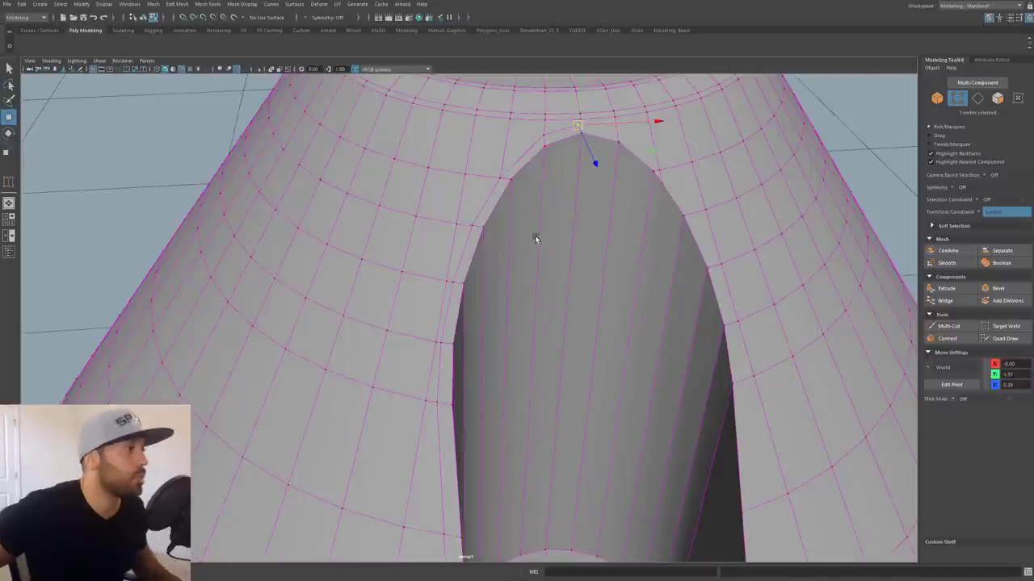
# - Examine the base ring and the lower corners of the pocket where it meets the ring
pyautogui.keyDown('alt'); pyautogui.moveTo(536, 235); pyautogui.dragTo(554, 161); pyautogui.keyUp('alt')
pyautogui.keyDown('alt'); pyautogui.moveTo(554, 162); pyautogui.dragTo(695, 192, button='right'); pyautogui.keyUp('alt')
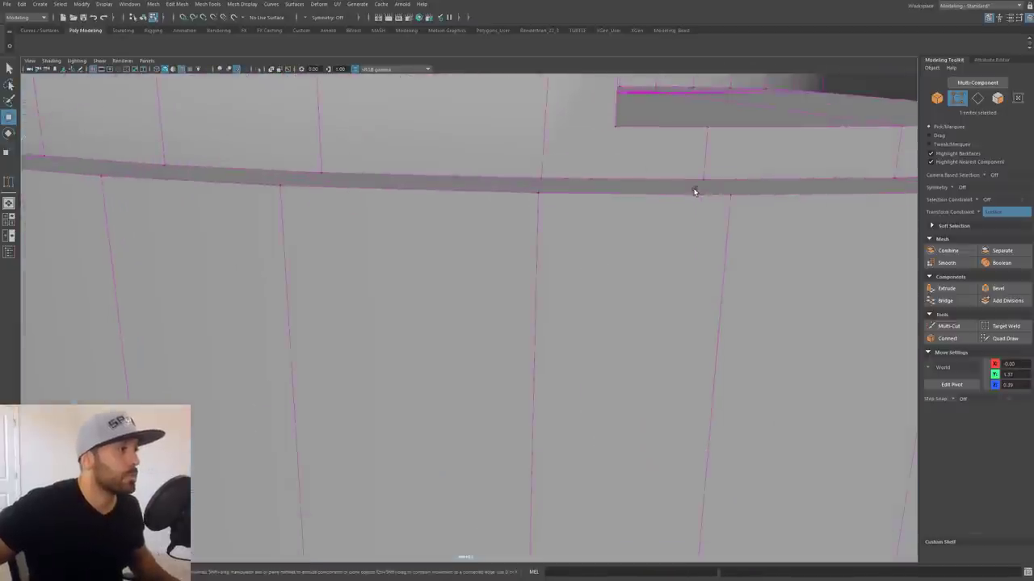
pyautogui.keyDown('alt'); pyautogui.moveTo(695, 191); pyautogui.dragTo(655, 259); pyautogui.keyUp('alt')
pyautogui.keyDown('alt'); pyautogui.moveTo(655, 259); pyautogui.dragTo(579, 183, button='right'); pyautogui.keyUp('alt')
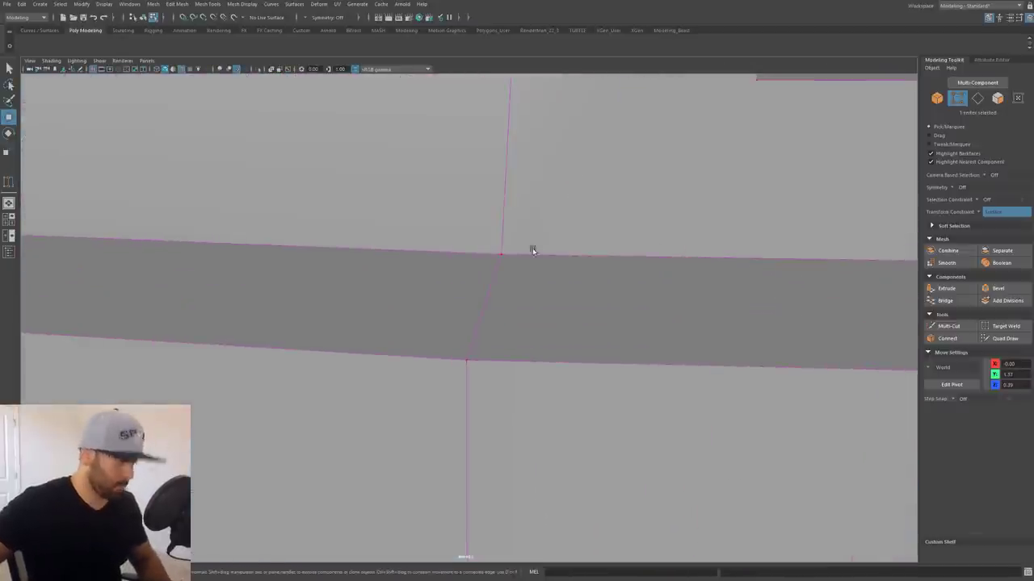
pyautogui.scroll(-8, 533, 246)
pyautogui.keyDown('alt'); pyautogui.moveTo(533, 233); pyautogui.dragTo(450, 320); pyautogui.keyUp('alt')
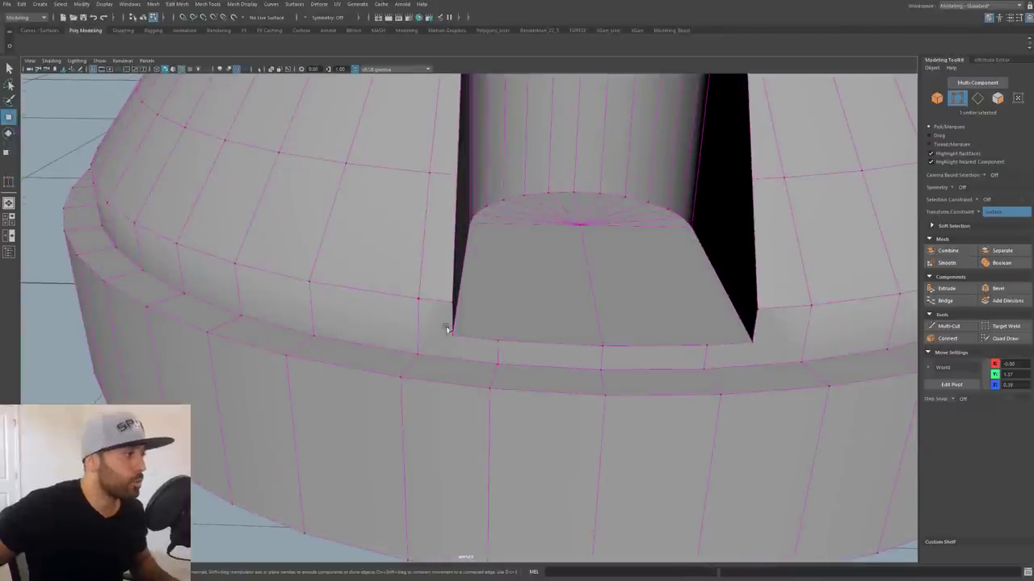
# - Insert two edge loops in the narrow band above the base ring, one near its lower edge and one near its upper edge
pyautogui.keyDown('alt'); pyautogui.moveTo(418, 319); pyautogui.dragTo(533, 298, button='right'); pyautogui.keyUp('alt')
pyautogui.keyDown('alt'); pyautogui.moveTo(533, 299); pyautogui.dragTo(554, 268); pyautogui.keyUp('alt')
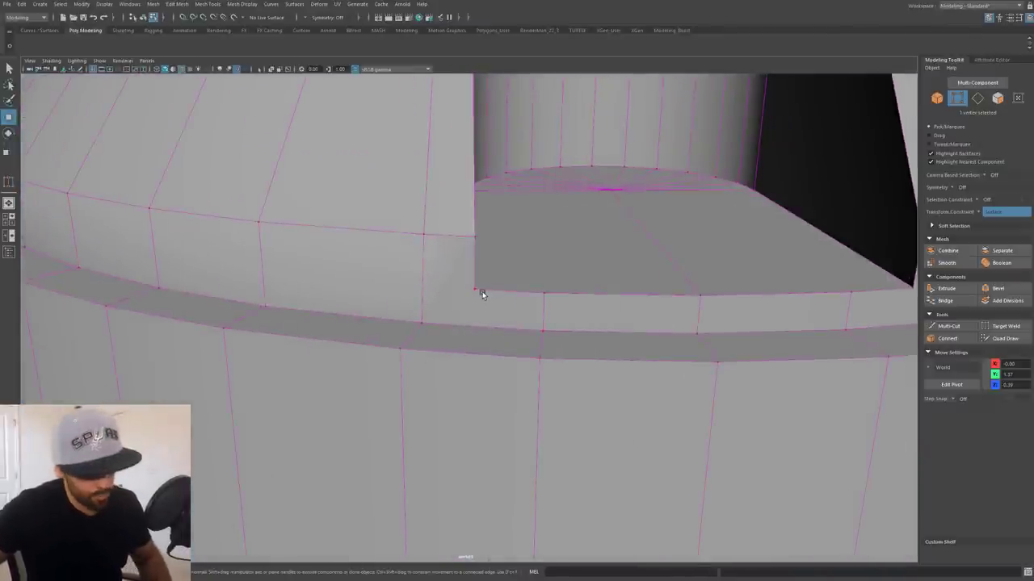
pyautogui.press('y')
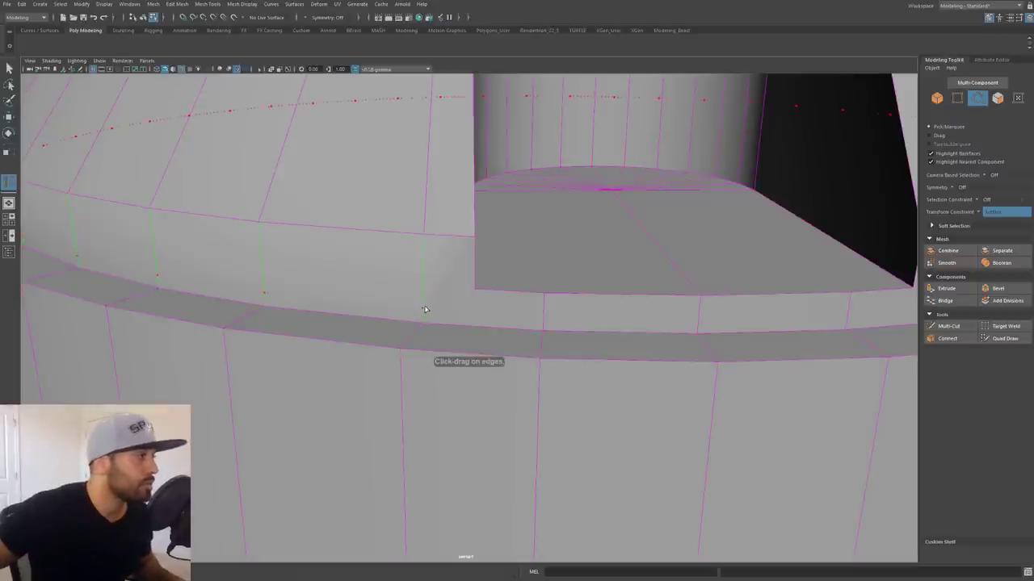
pyautogui.moveTo(425, 310); pyautogui.dragTo(424, 309)
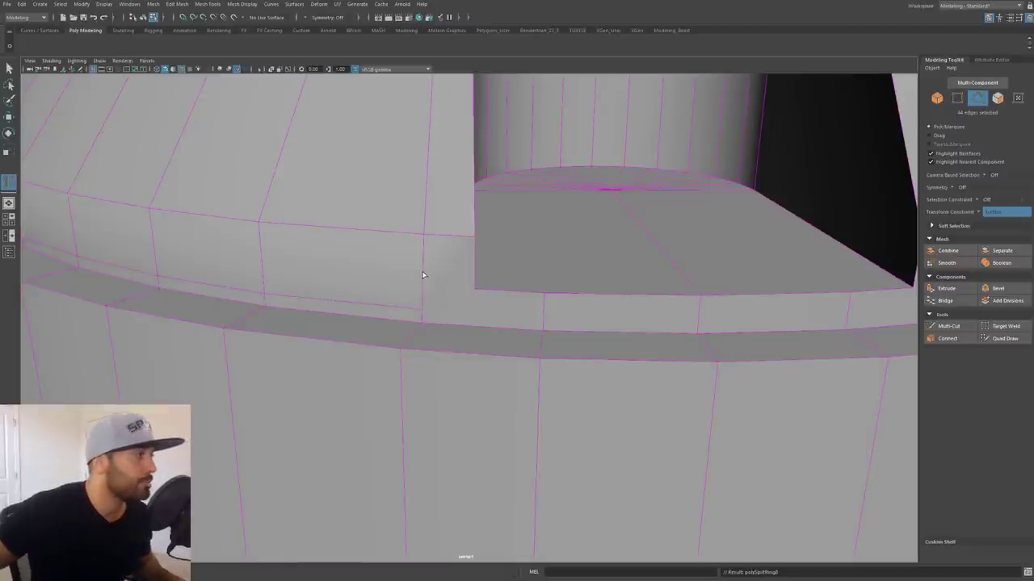
pyautogui.moveTo(423, 271); pyautogui.dragTo(422, 268)
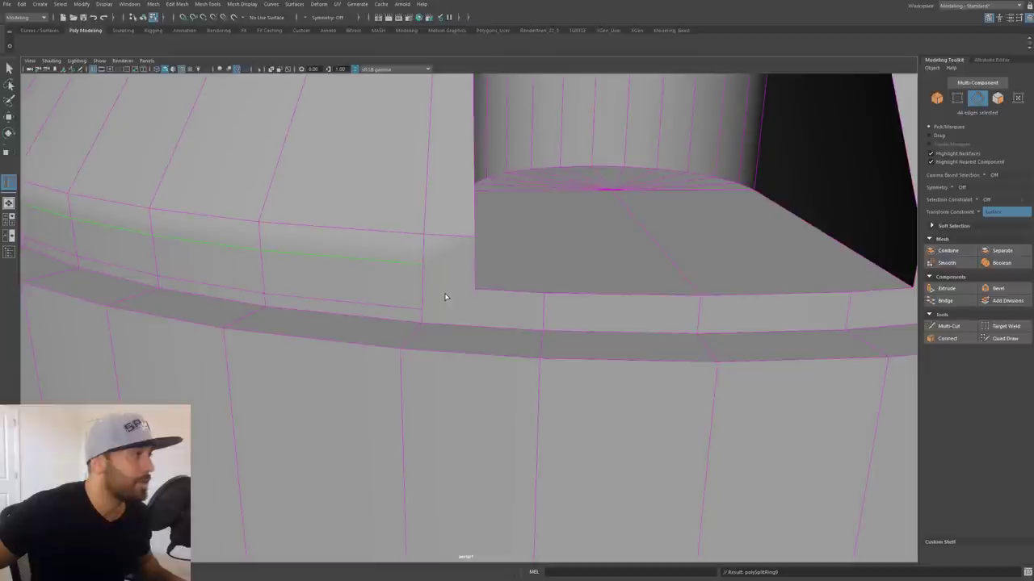
# - Extend the band's lower support edge with a Multi-Cut across the face below the pocket opening to its centre edge
pyautogui.hotkey('ctrl', 'shift', 'x')
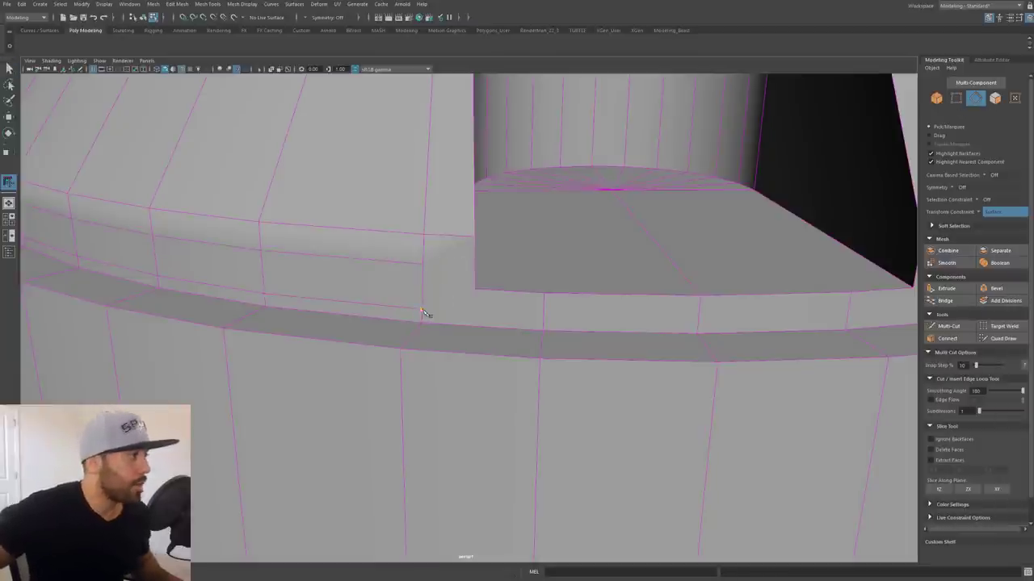
pyautogui.click(421, 311)
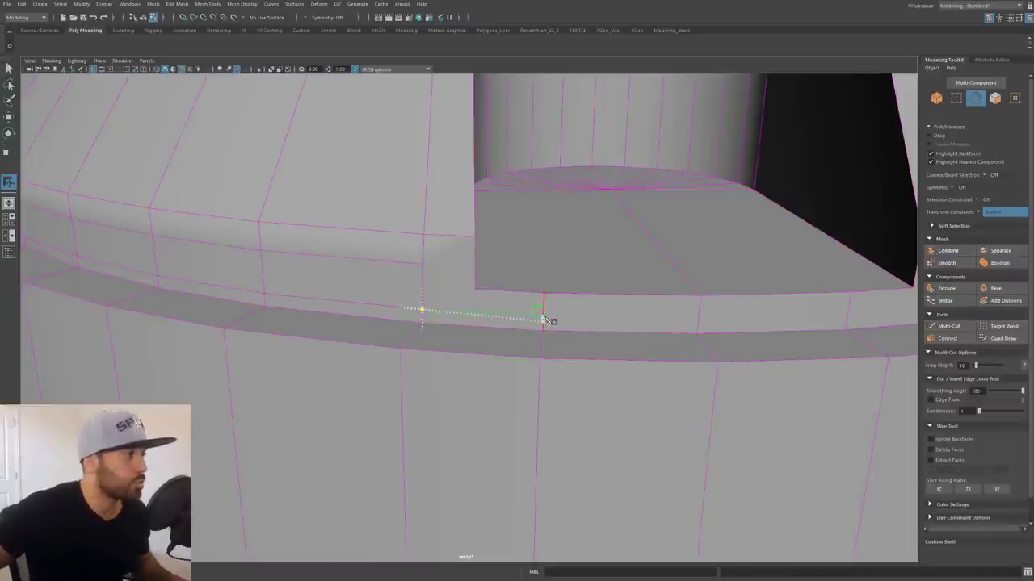
pyautogui.click(543, 317)
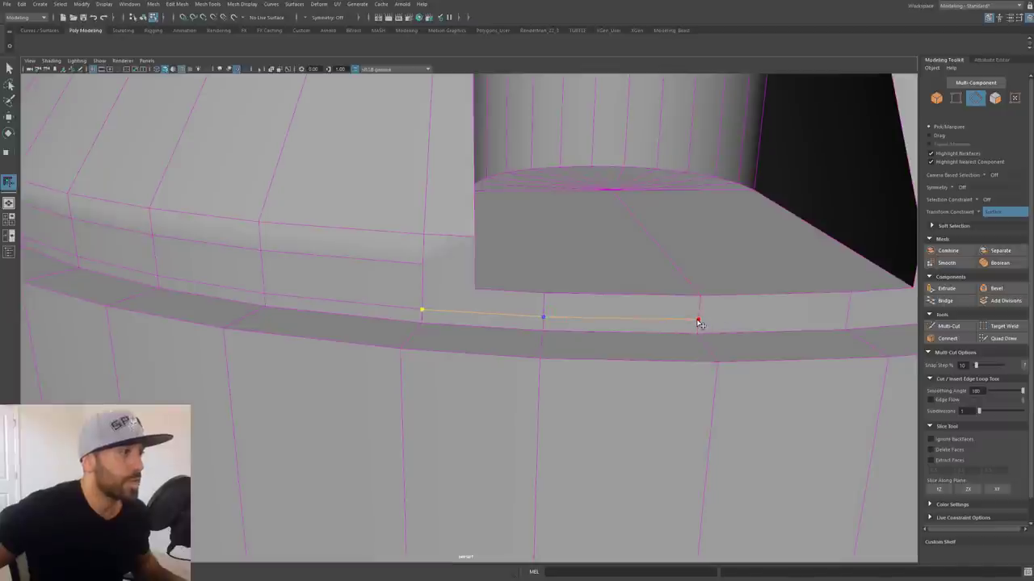
pyautogui.press('Return')
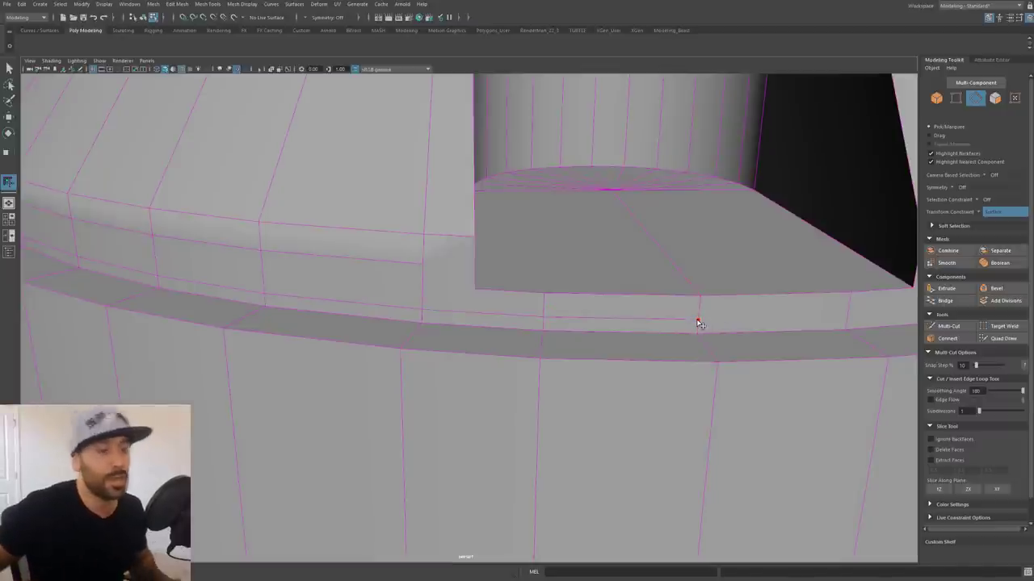
# - Extend the band's upper support edge along the pocket's left side wall to the back, and connect the lower one to the pocket's bottom corner
pyautogui.click(421, 264)
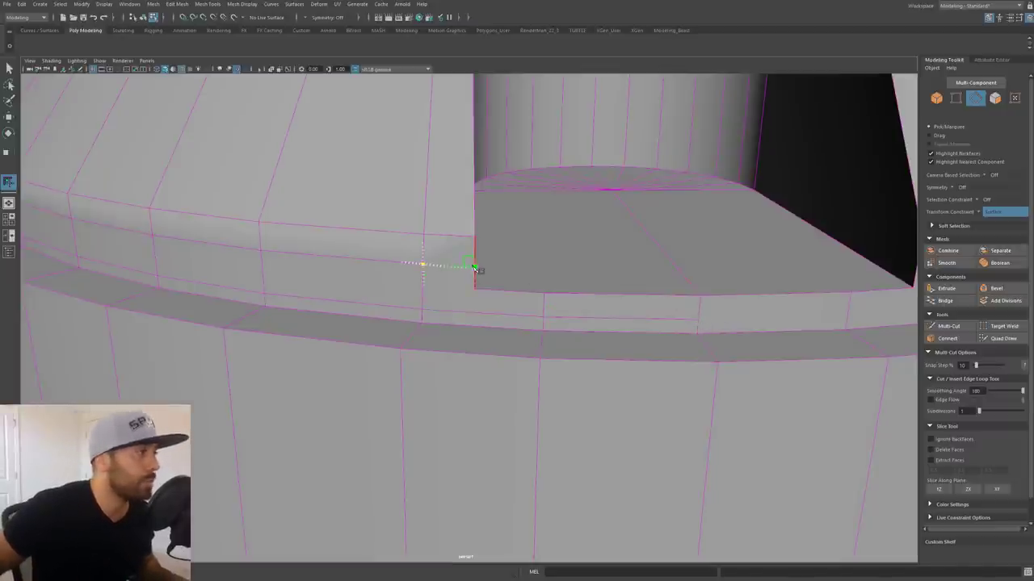
pyautogui.keyDown('alt'); pyautogui.moveTo(520, 261); pyautogui.dragTo(474, 182); pyautogui.keyUp('alt')
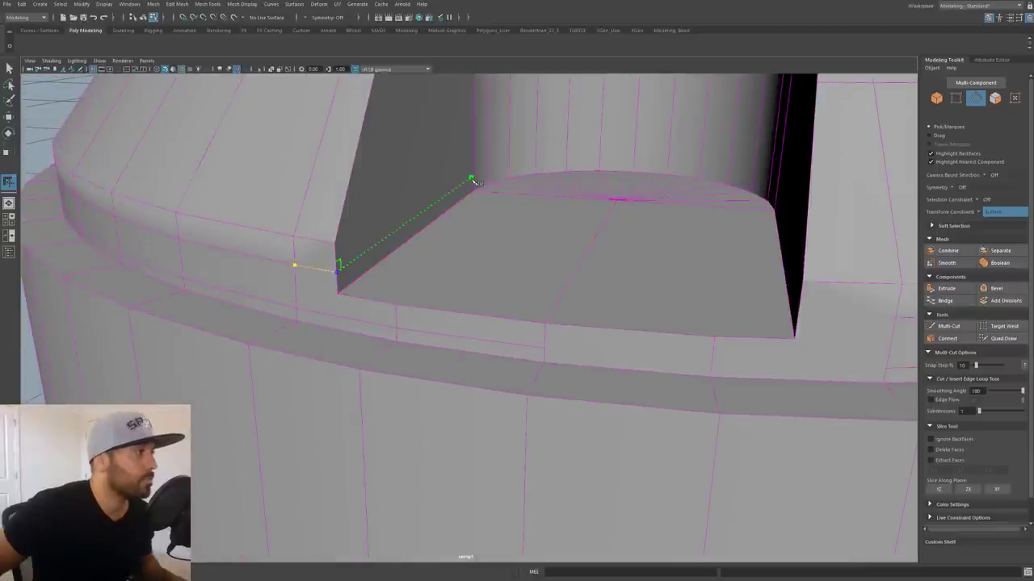
pyautogui.click(473, 178)
pyautogui.press('Return')
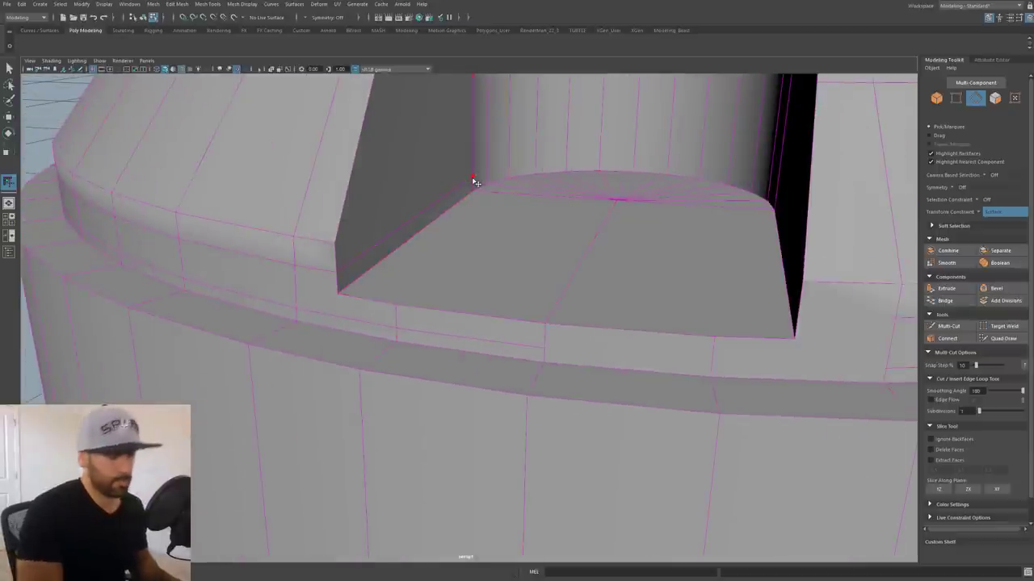
pyautogui.keyDown('alt'); pyautogui.moveTo(474, 180); pyautogui.dragTo(449, 240); pyautogui.keyUp('alt')
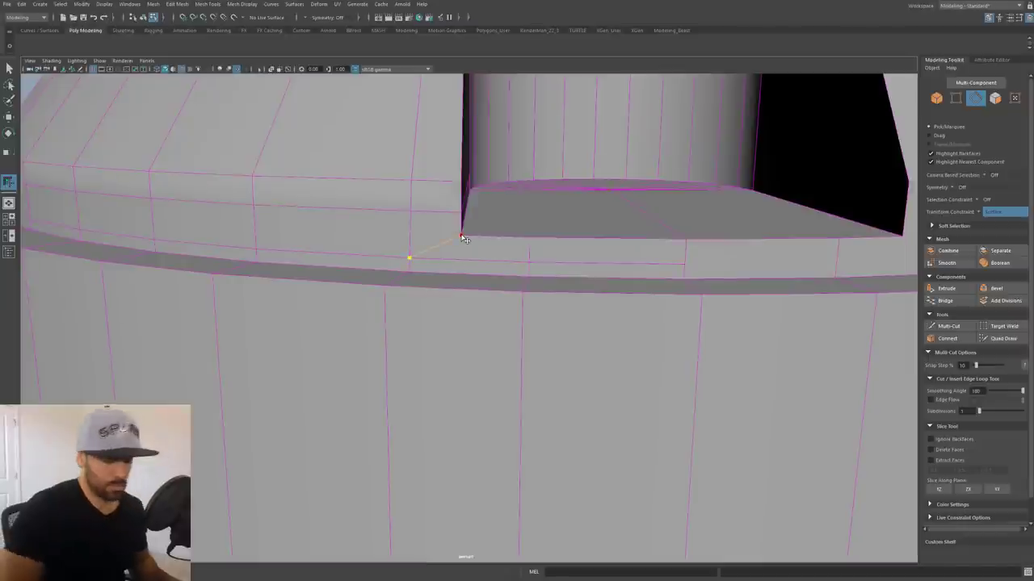
pyautogui.press('Return')
# - Cut a lengthwise edge across the left half of the pocket floor, from the arched back rim to the front edge vertex
pyautogui.keyDown('alt'); pyautogui.moveTo(461, 236); pyautogui.dragTo(436, 344); pyautogui.keyUp('alt')
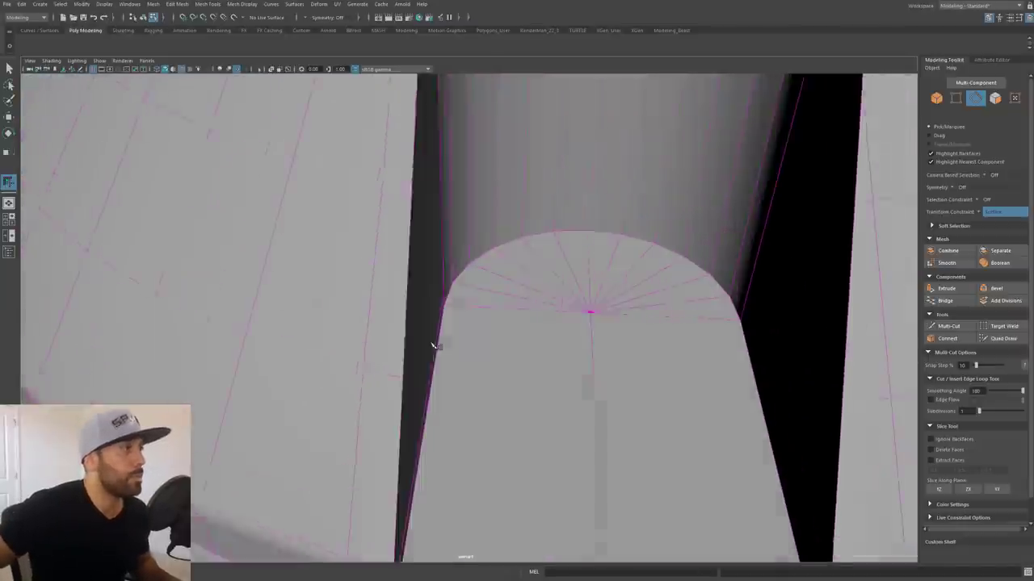
pyautogui.keyDown('alt'); pyautogui.moveTo(436, 344); pyautogui.dragTo(284, 438, button='right'); pyautogui.keyUp('alt')
pyautogui.keyDown('alt'); pyautogui.moveTo(284, 439); pyautogui.dragTo(451, 378); pyautogui.keyUp('alt')
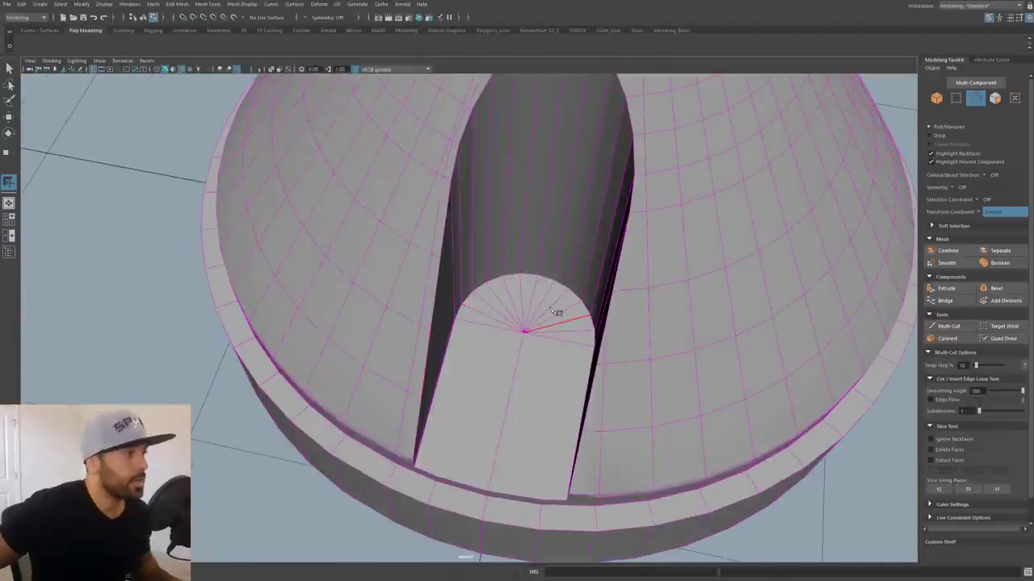
pyautogui.keyDown('alt'); pyautogui.moveTo(490, 318); pyautogui.dragTo(531, 337, button='right'); pyautogui.keyUp('alt')
pyautogui.keyDown('alt'); pyautogui.moveTo(530, 370); pyautogui.dragTo(515, 252, button='middle'); pyautogui.keyUp('alt')
pyautogui.keyDown('alt'); pyautogui.moveTo(515, 253); pyautogui.dragTo(491, 262, button='right'); pyautogui.keyUp('alt')
pyautogui.click(551, 239)
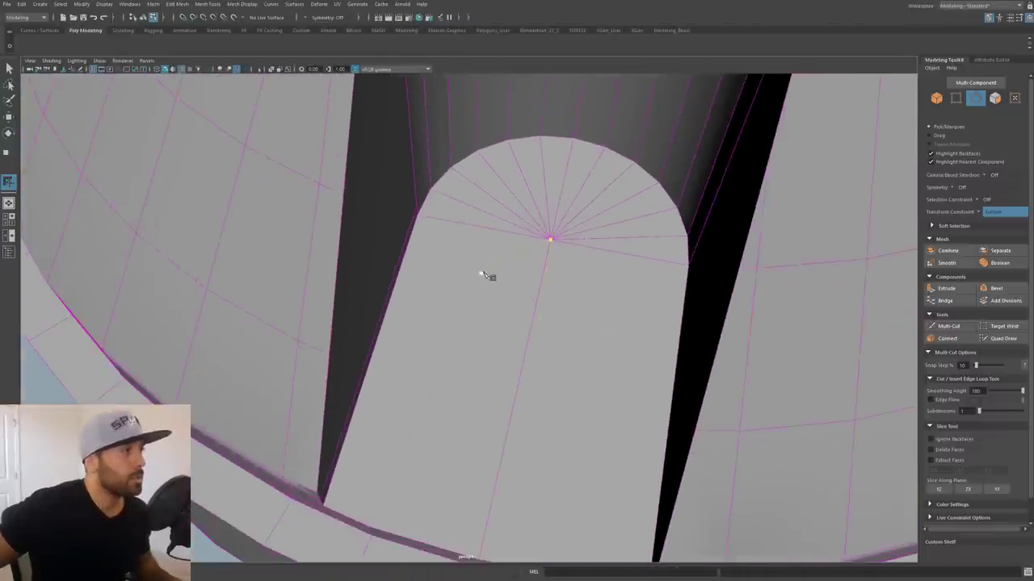
pyautogui.keyDown('alt'); pyautogui.moveTo(482, 273); pyautogui.dragTo(492, 273); pyautogui.keyUp('alt')
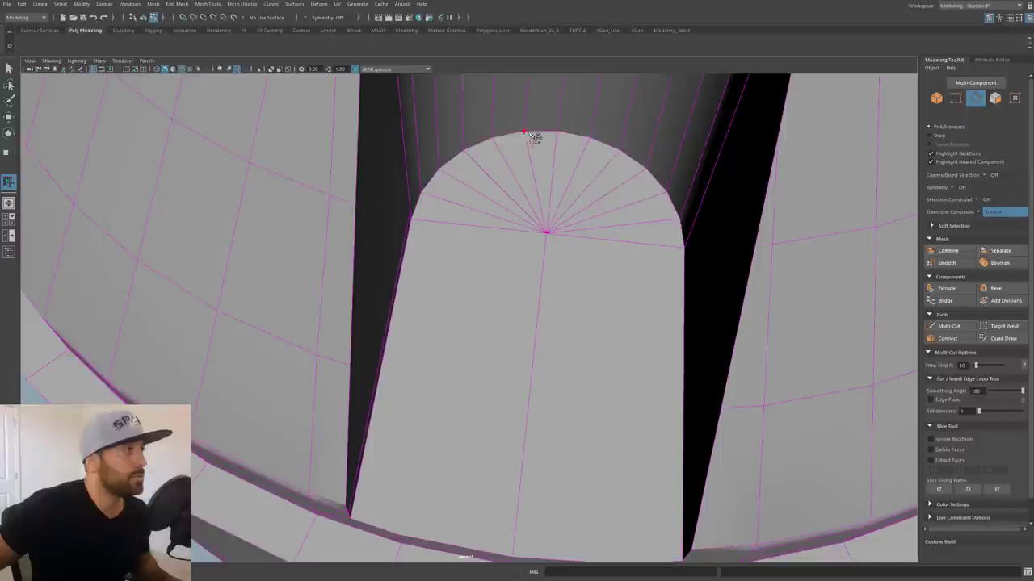
pyautogui.keyDown('alt'); pyautogui.moveTo(537, 138); pyautogui.dragTo(487, 313); pyautogui.keyUp('alt')
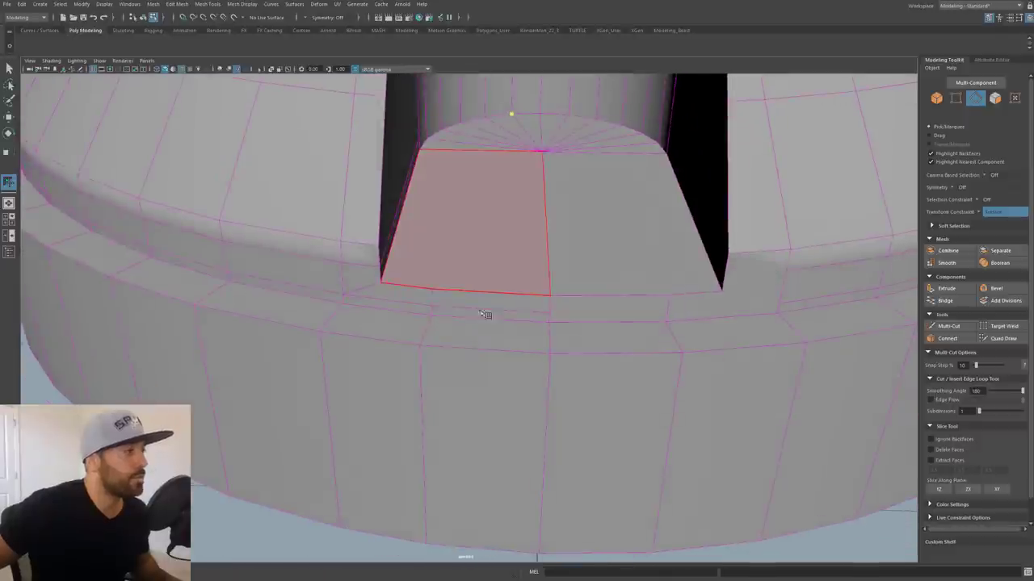
pyautogui.click(434, 292)
pyautogui.rightClick(433, 292)
pyautogui.keyDown('alt'); pyautogui.moveTo(434, 292); pyautogui.dragTo(447, 217); pyautogui.keyUp('alt')
pyautogui.scroll(3, 514, 272)
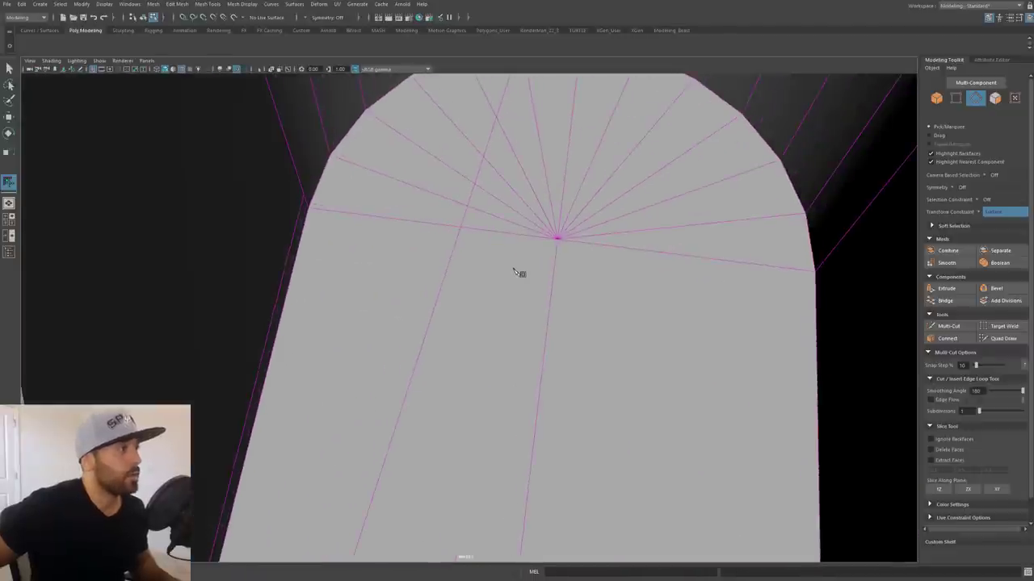
# - Delete the radiating fan edges on the left half of the pocket floor's arched end
pyautogui.press('q')
pyautogui.press('F10')
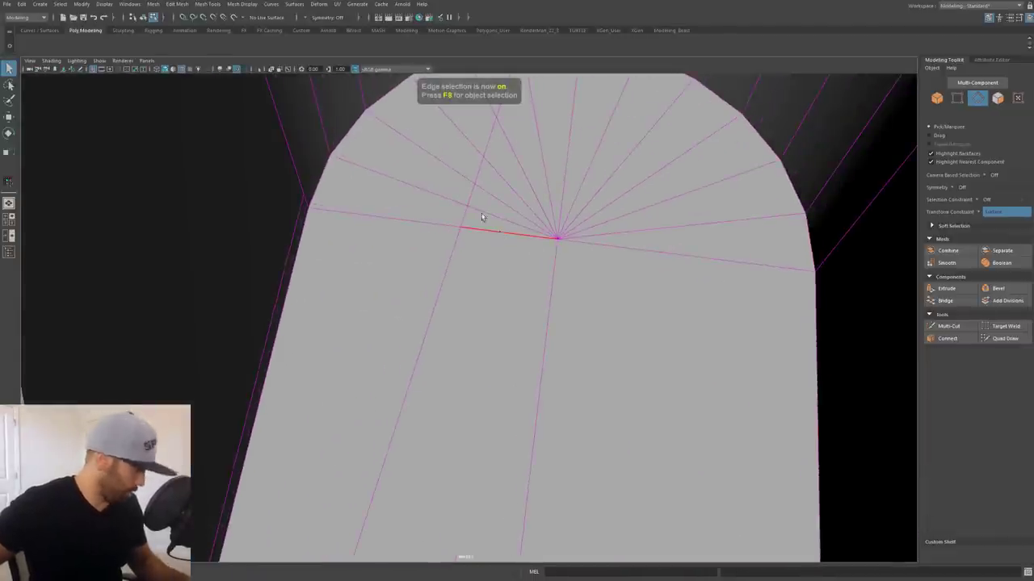
pyautogui.click(421, 190)
pyautogui.keyDown('shift'); pyautogui.click(438, 162); pyautogui.keyUp('shift')
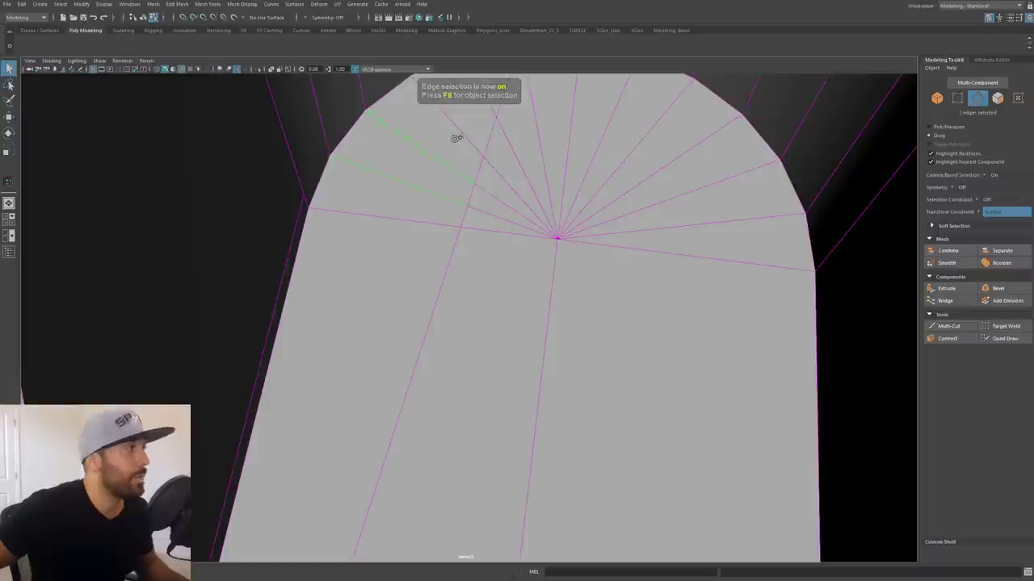
pyautogui.keyDown('shift'); pyautogui.click(461, 133); pyautogui.keyUp('shift')
pyautogui.keyDown('shift'); pyautogui.click(494, 106); pyautogui.keyUp('shift')
pyautogui.moveTo(547, 116)
pyautogui.keyDown('shift'); pyautogui.mouseDown()
pyautogui.moveTo(502, 219)
pyautogui.moveTo(554, 173)
pyautogui.mouseUp(); pyautogui.keyUp('shift')
pyautogui.keyDown('alt'); pyautogui.moveTo(554, 172); pyautogui.dragTo(538, 225, button='middle'); pyautogui.keyUp('alt')
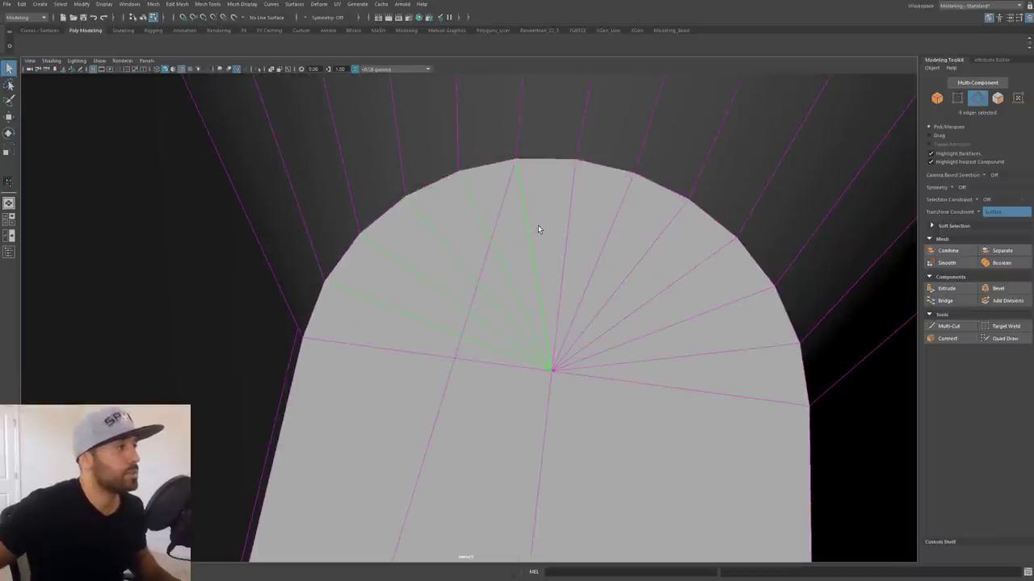
pyautogui.press('Delete')
# - Cut three parallel edges across the floor's arched end, from the left rim vertices to the centre edge
pyautogui.hotkey('ctrl', 'shift', 'x')
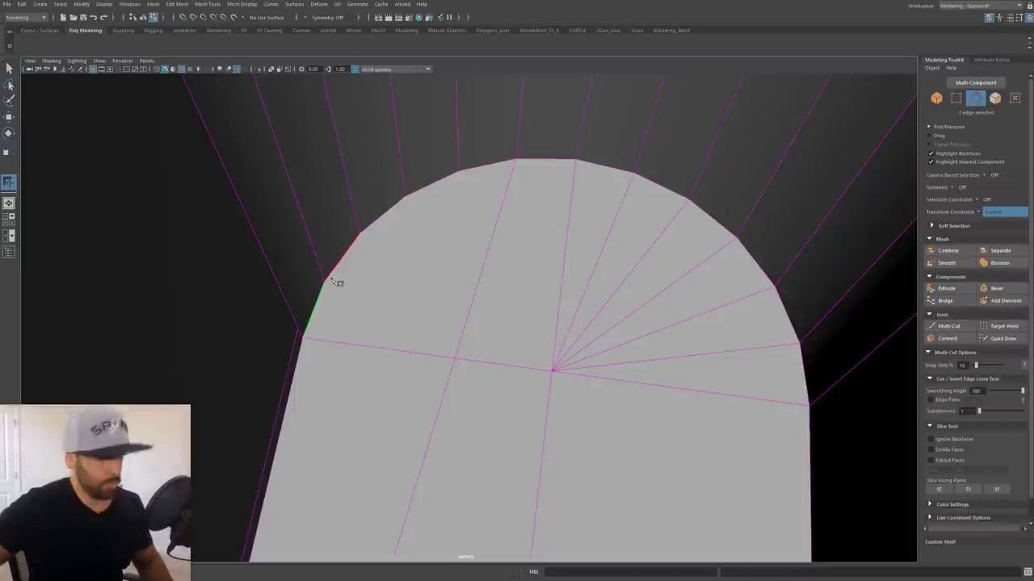
pyautogui.click(326, 282)
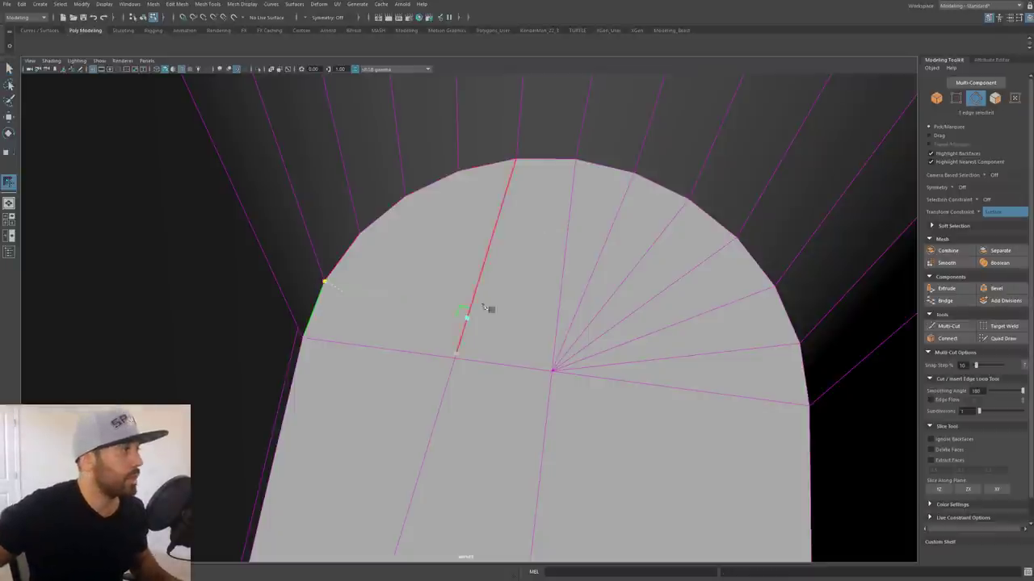
pyautogui.click(557, 314)
pyautogui.rightClick(556, 313)
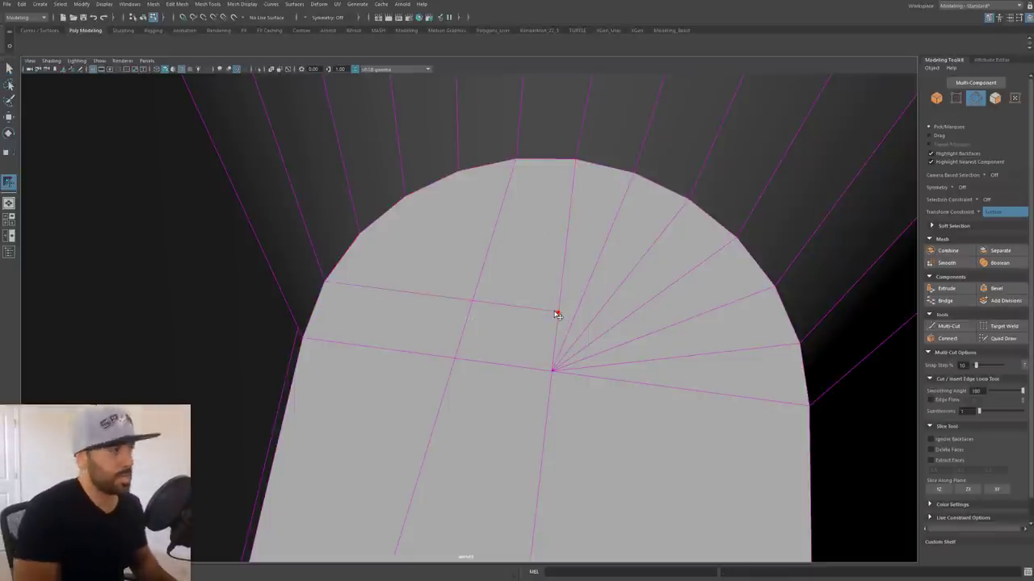
pyautogui.click(360, 234)
pyautogui.click(565, 259)
pyautogui.rightClick(566, 258)
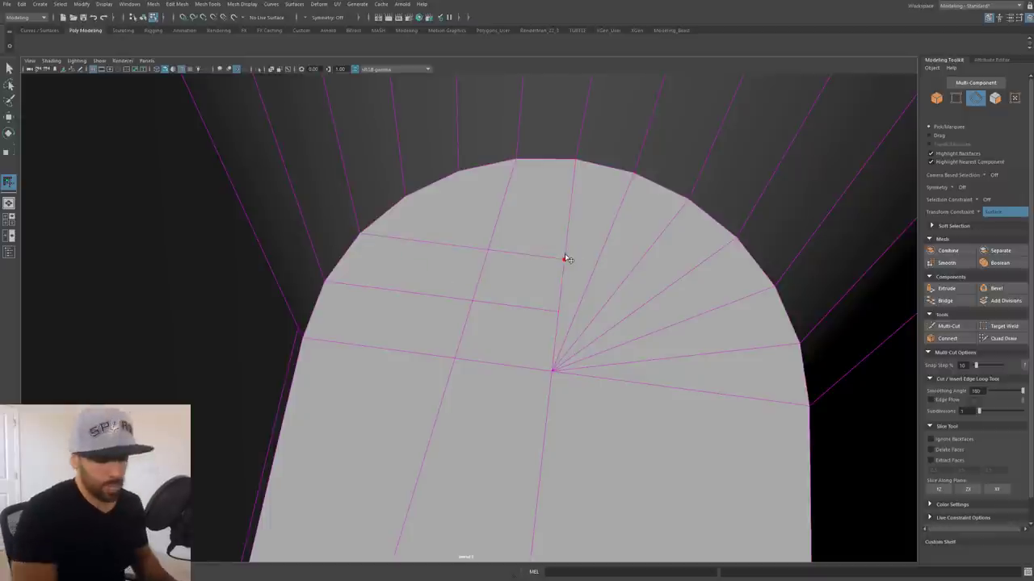
pyautogui.click(406, 197)
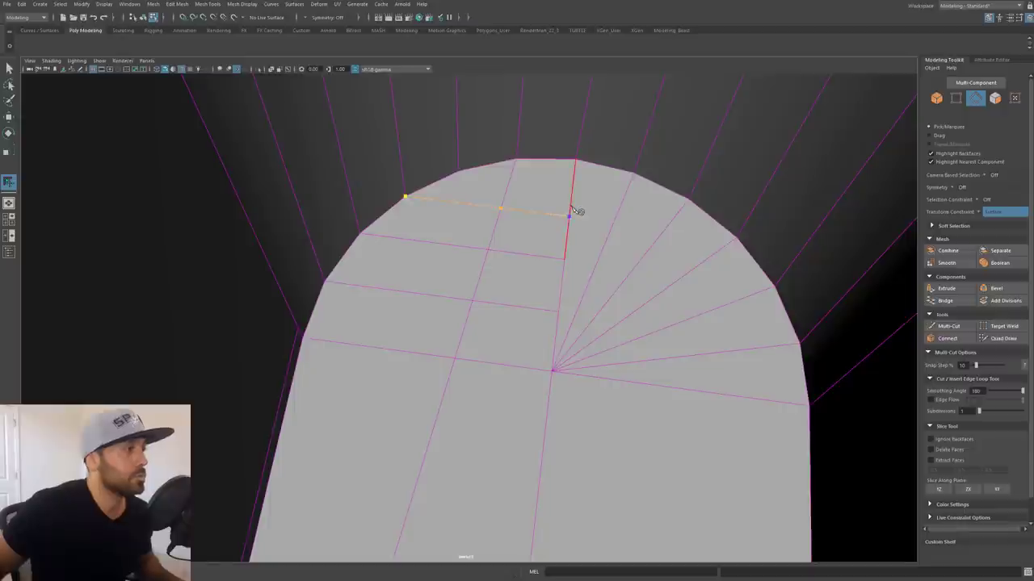
# - Cut a support edge around the pocket's curved back wall just above the floor, from the left corner to the arch's centre
pyautogui.keyDown('alt'); pyautogui.moveTo(572, 210); pyautogui.dragTo(348, 283); pyautogui.keyUp('alt')
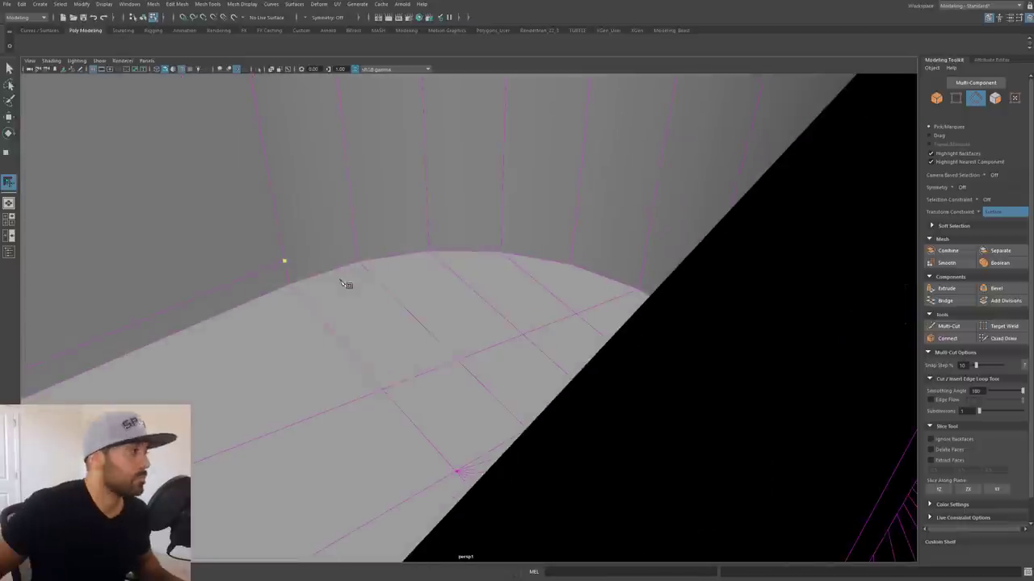
pyautogui.click(355, 239)
pyautogui.click(427, 230)
pyautogui.click(501, 231)
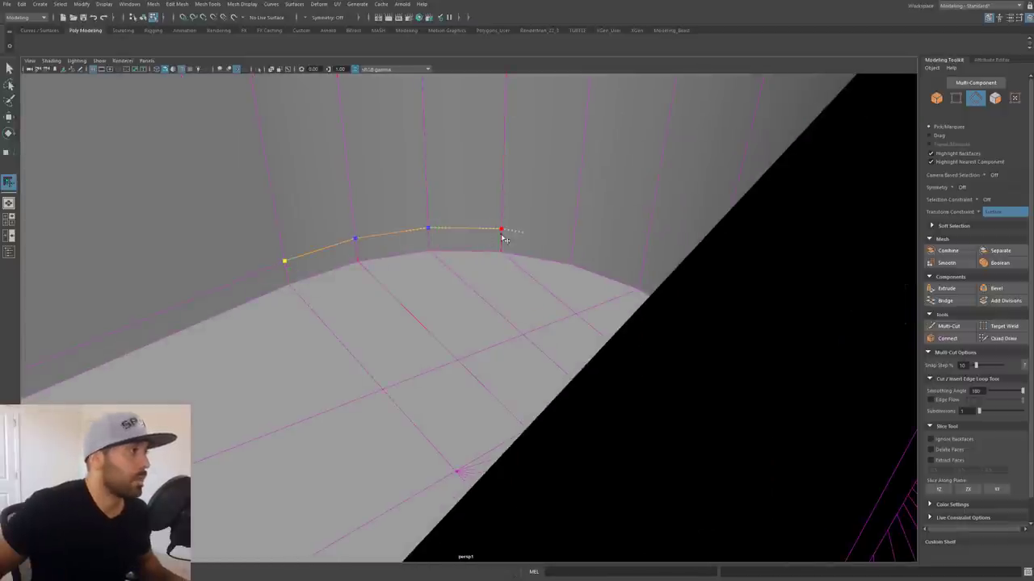
pyautogui.click(575, 245)
pyautogui.keyDown('alt'); pyautogui.moveTo(575, 244); pyautogui.dragTo(575, 272); pyautogui.keyUp('alt')
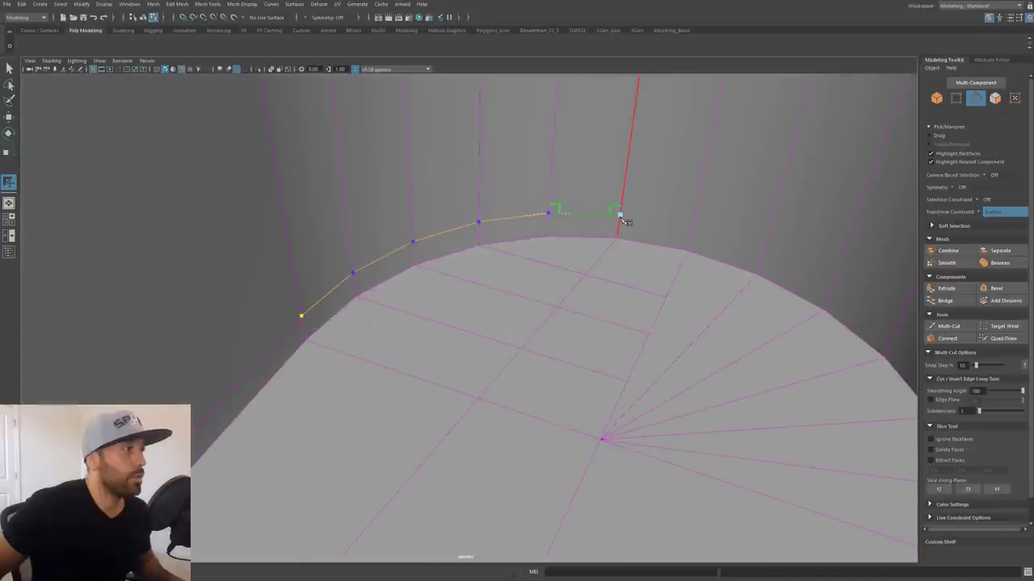
pyautogui.click(619, 214)
pyautogui.click(693, 229)
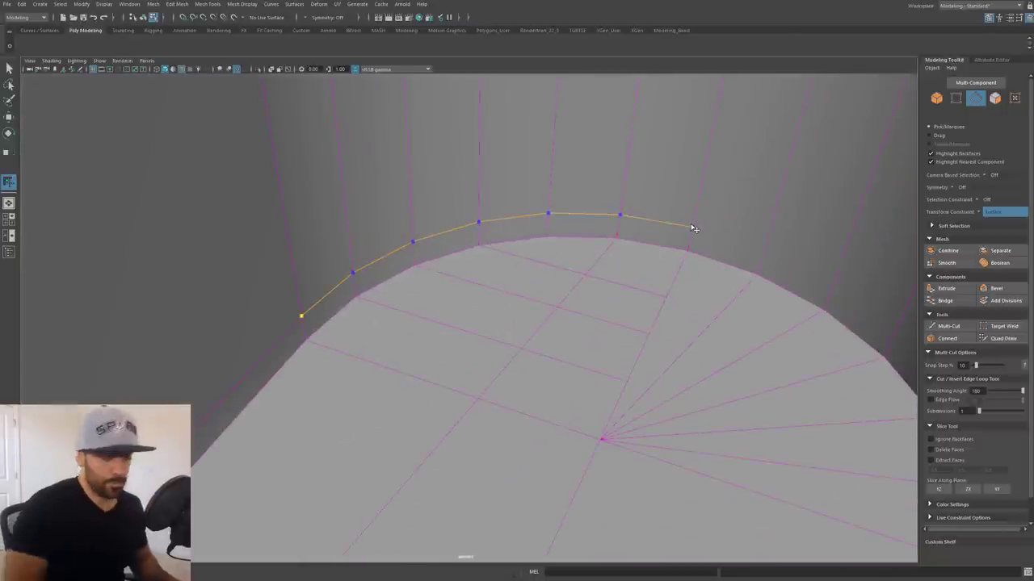
pyautogui.press('Return')
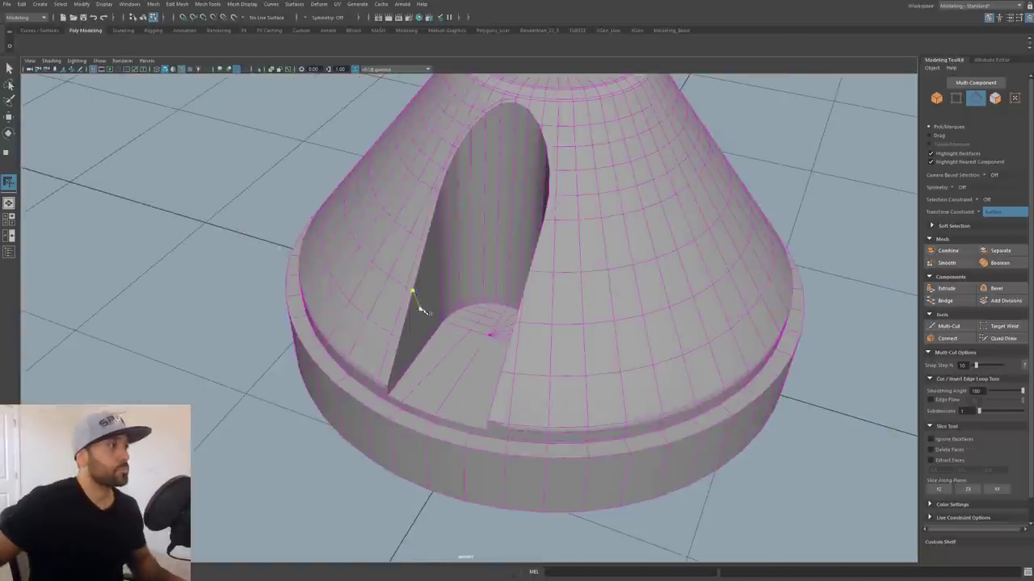
# - Merge the capsule's coincident vertices, lowering the merge distance threshold below 0.01
pyautogui.scroll(3, 486, 361)
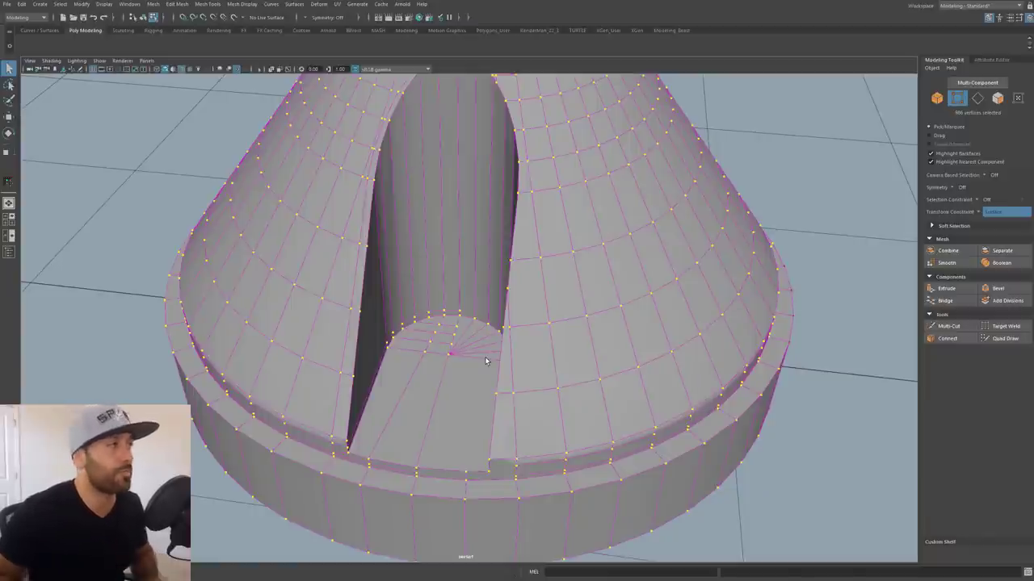
pyautogui.keyDown('alt'); pyautogui.moveTo(457, 295); pyautogui.dragTo(492, 380); pyautogui.keyUp('alt')
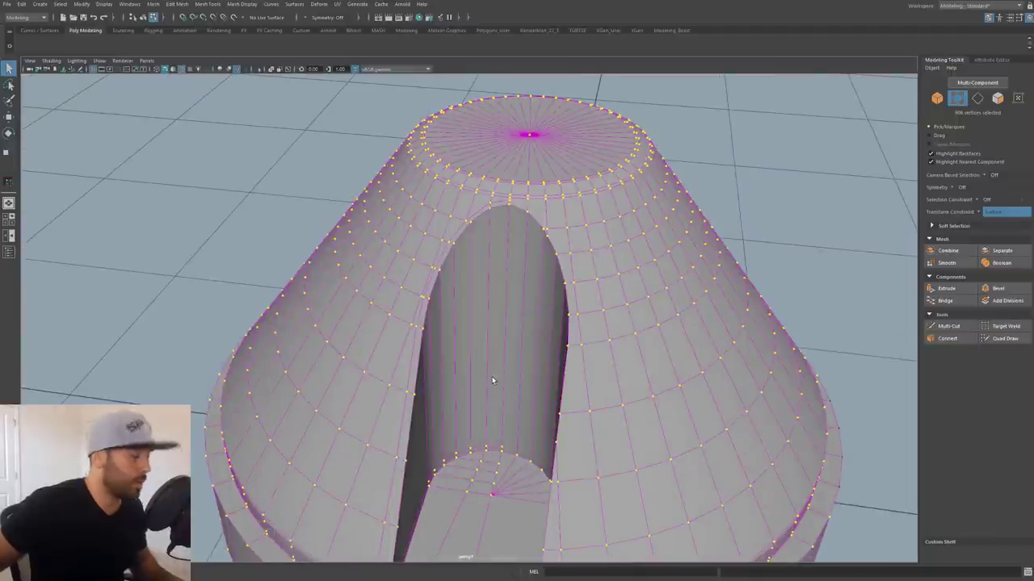
pyautogui.press('g')
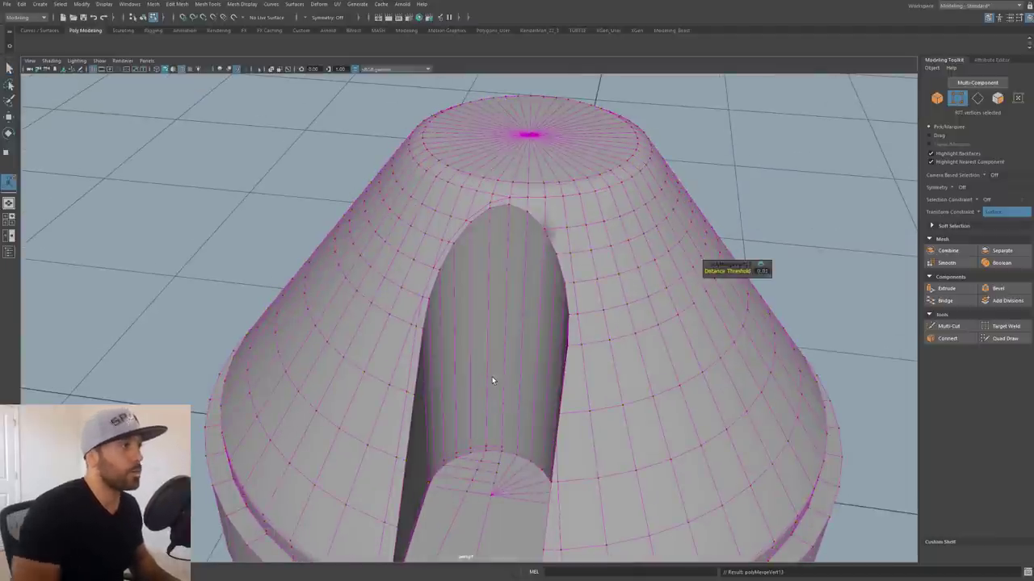
pyautogui.scroll(2, 635, 407)
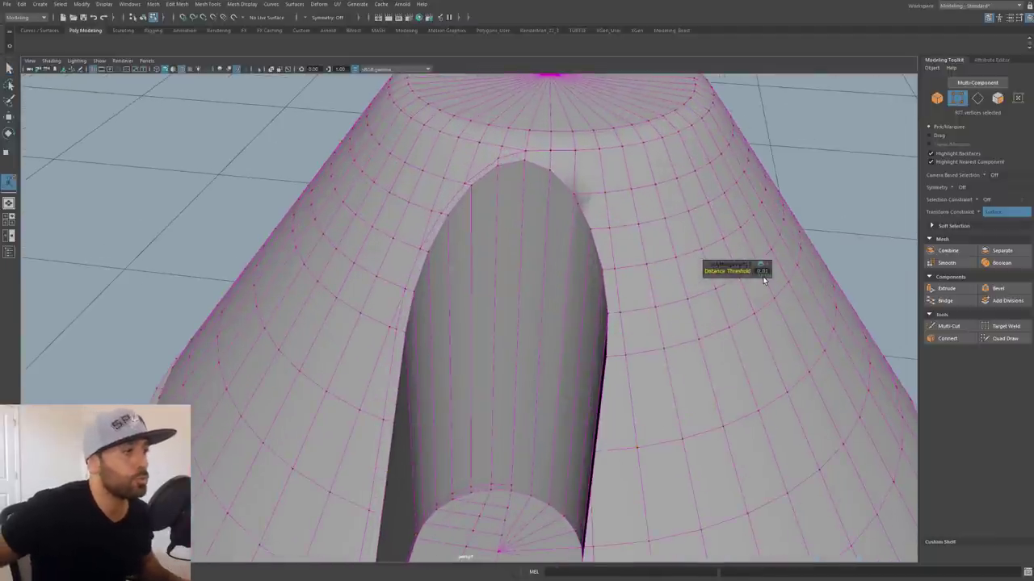
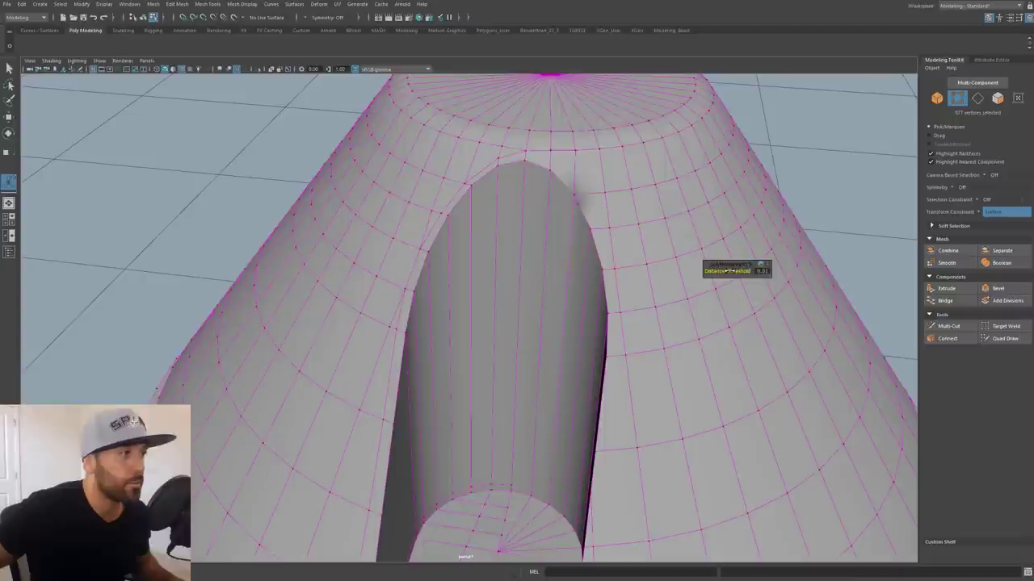
pyautogui.moveTo(730, 271); pyautogui.dragTo(728, 272)
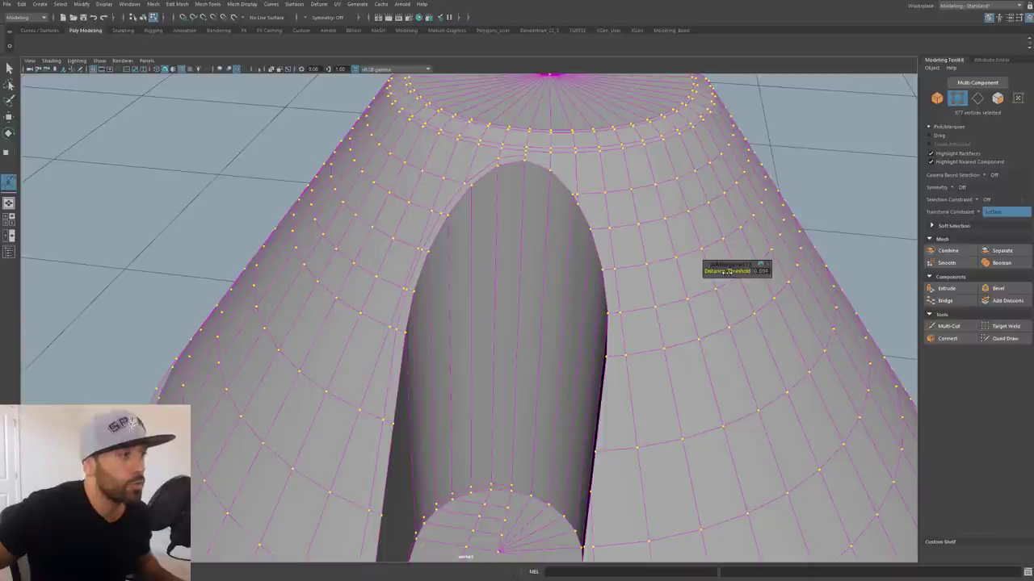
# - Preview the capsule smoothed to check the shading around the arched pocket, and return to the unsmoothed display
pyautogui.press('q')
pyautogui.press('F8')
pyautogui.moveTo(426, 283)
pyautogui.keyDown('alt'); pyautogui.mouseDown()
pyautogui.moveTo(415, 268)
pyautogui.moveTo(442, 301)
pyautogui.moveTo(424, 294)
pyautogui.mouseUp(); pyautogui.keyUp('alt')
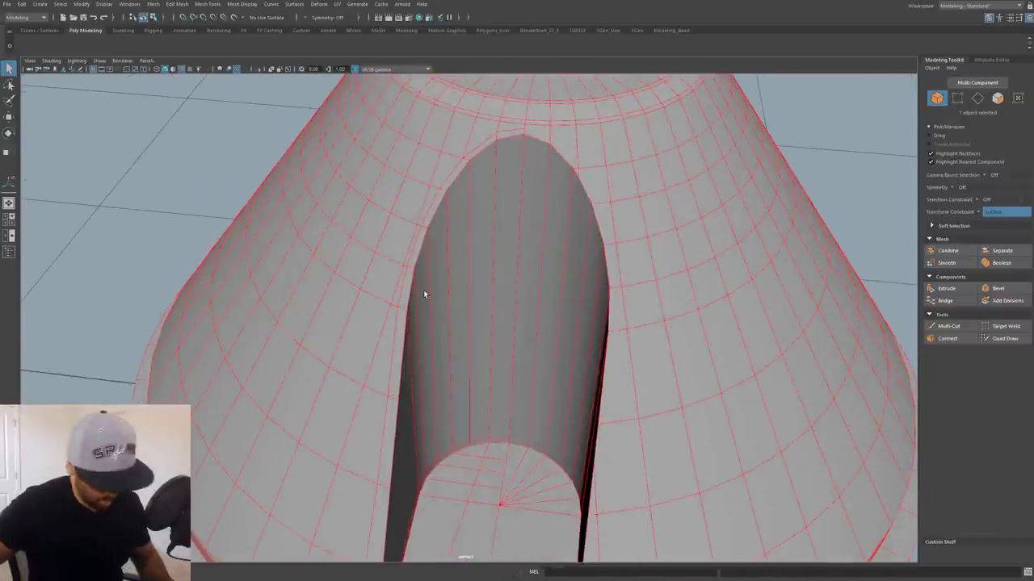
pyautogui.press('3')
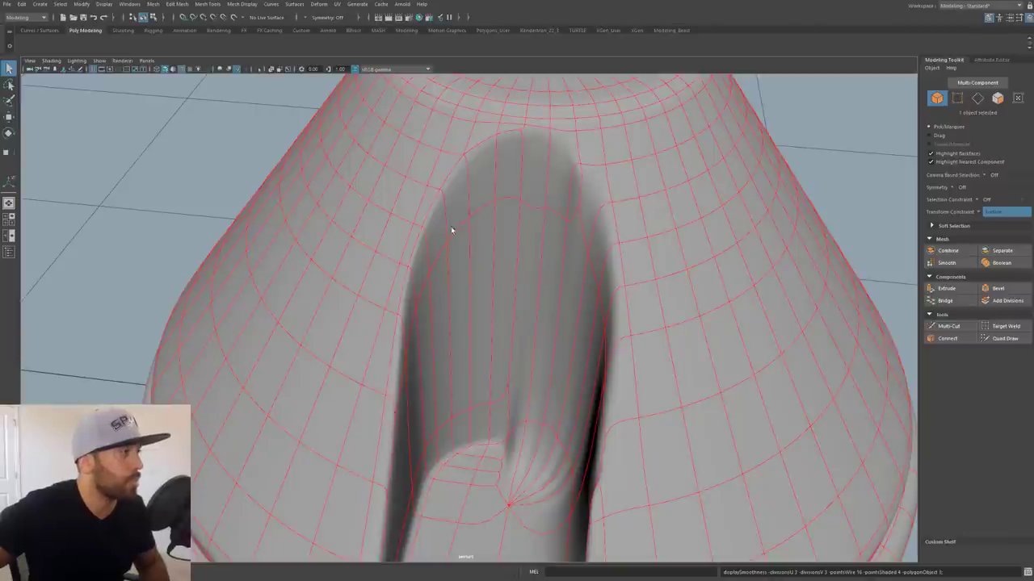
pyautogui.scroll(-4, 457, 257)
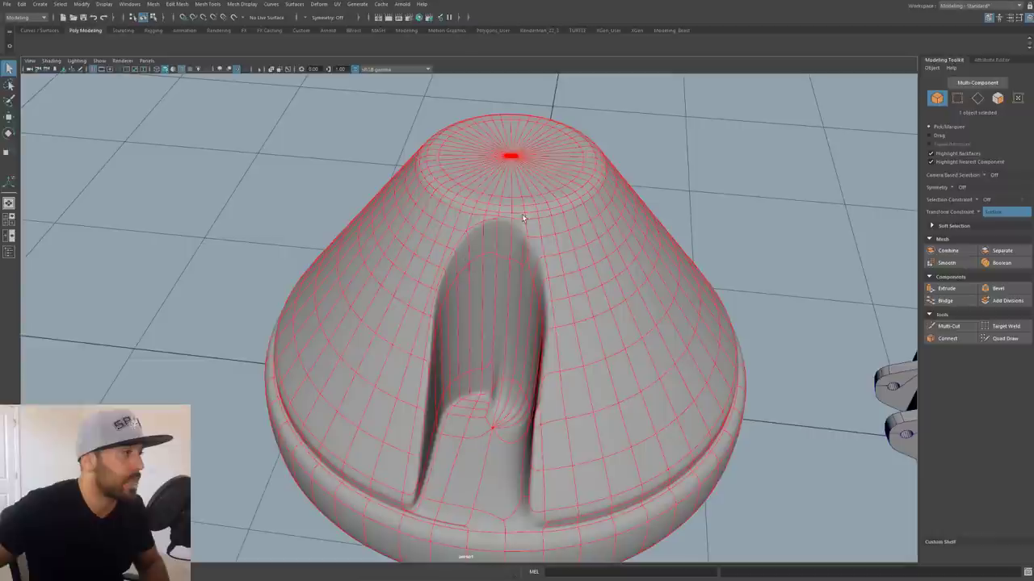
pyautogui.press('1')
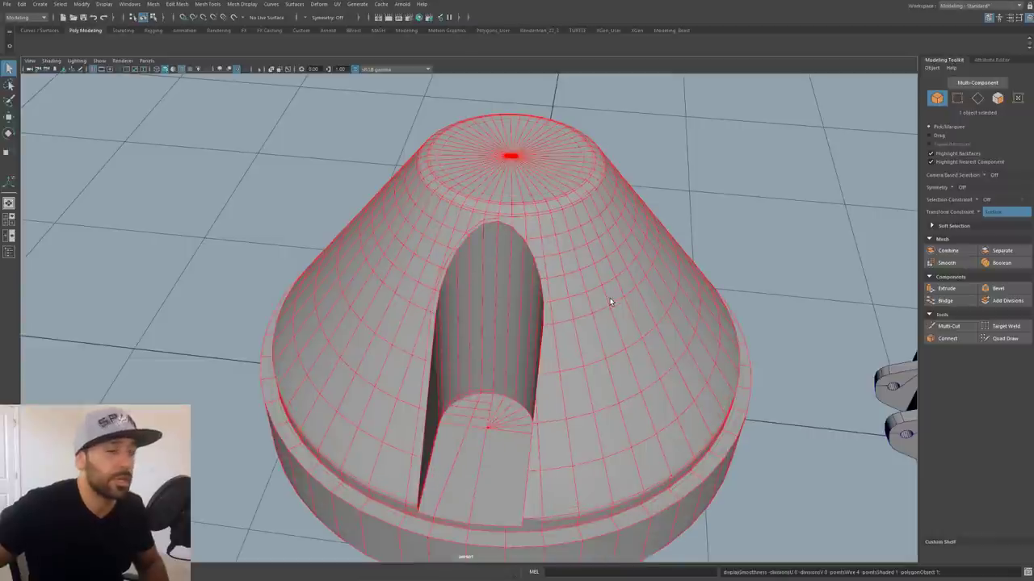
# - Examine how the reference capsule's hinge tabs sit on the base ring below the pocket opening
pyautogui.keyDown('alt'); pyautogui.moveTo(573, 310); pyautogui.dragTo(367, 401); pyautogui.keyUp('alt')
pyautogui.keyDown('alt'); pyautogui.moveTo(367, 402); pyautogui.dragTo(353, 314, button='middle'); pyautogui.keyUp('alt')
pyautogui.keyDown('alt'); pyautogui.moveTo(353, 314); pyautogui.dragTo(355, 367); pyautogui.keyUp('alt')
pyautogui.keyDown('alt'); pyautogui.moveTo(355, 367); pyautogui.dragTo(193, 363, button='right'); pyautogui.keyUp('alt')
pyautogui.keyDown('alt'); pyautogui.moveTo(517, 370); pyautogui.dragTo(530, 409); pyautogui.keyUp('alt')
pyautogui.keyDown('alt'); pyautogui.moveTo(408, 401); pyautogui.dragTo(482, 393, button='right'); pyautogui.keyUp('alt')
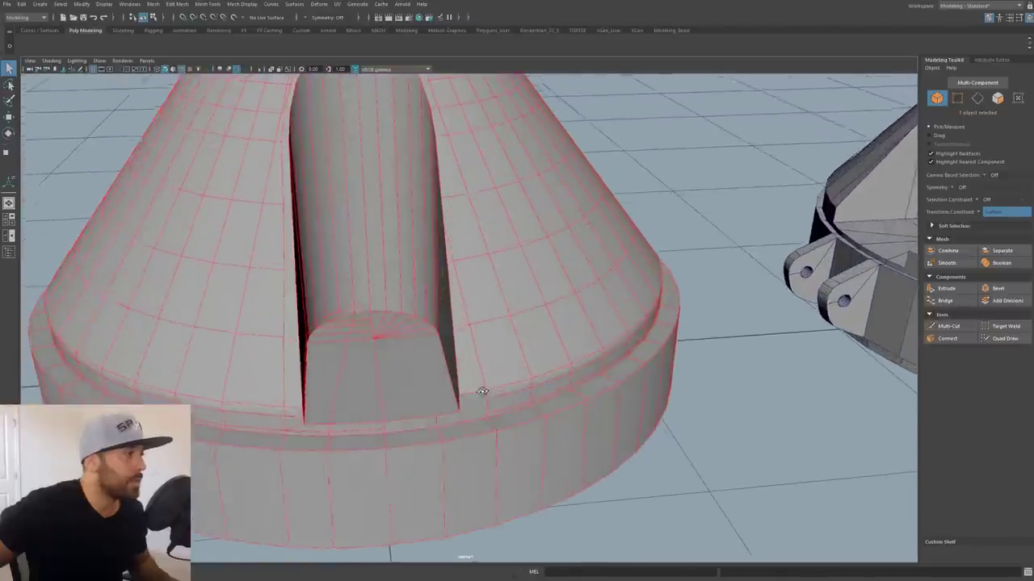
pyautogui.keyDown('alt'); pyautogui.moveTo(839, 391); pyautogui.dragTo(739, 309); pyautogui.keyUp('alt')
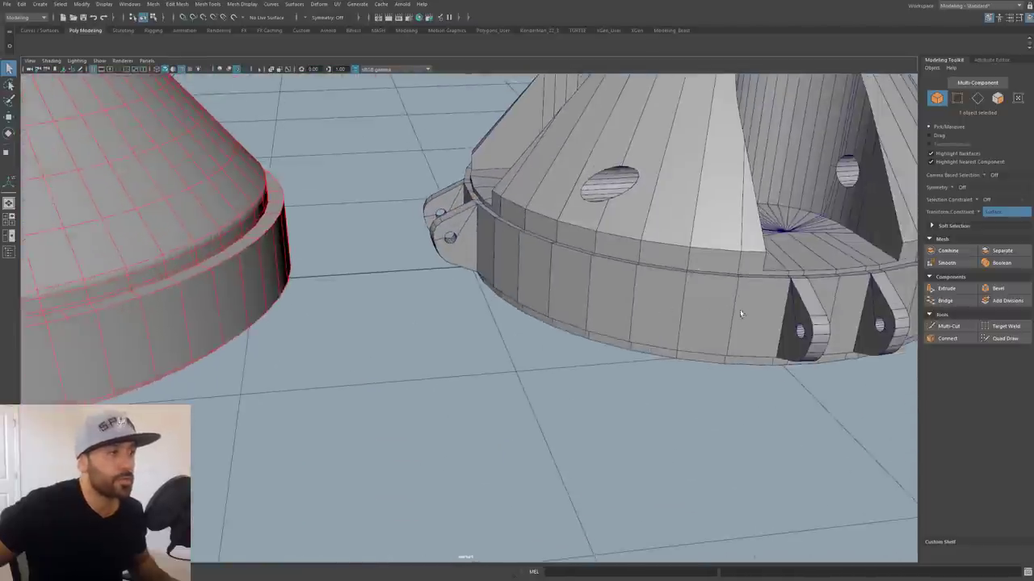
pyautogui.keyDown('alt'); pyautogui.moveTo(740, 309); pyautogui.dragTo(533, 313, button='middle'); pyautogui.keyUp('alt')
pyautogui.keyDown('alt'); pyautogui.moveTo(533, 313); pyautogui.dragTo(542, 326); pyautogui.keyUp('alt')
pyautogui.click(530, 308)
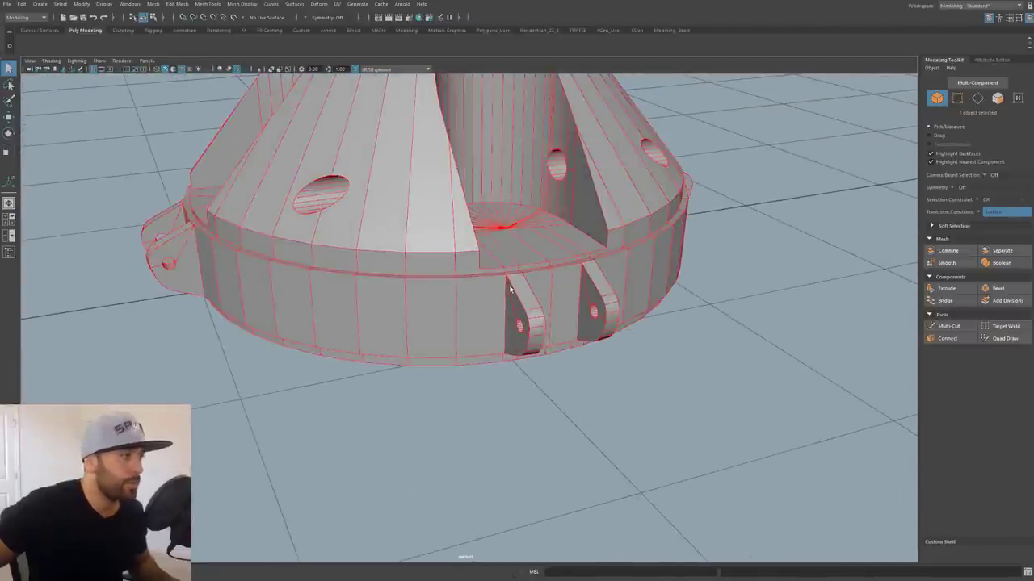
pyautogui.keyDown('alt'); pyautogui.moveTo(311, 377); pyautogui.dragTo(427, 332, button='middle'); pyautogui.keyUp('alt')
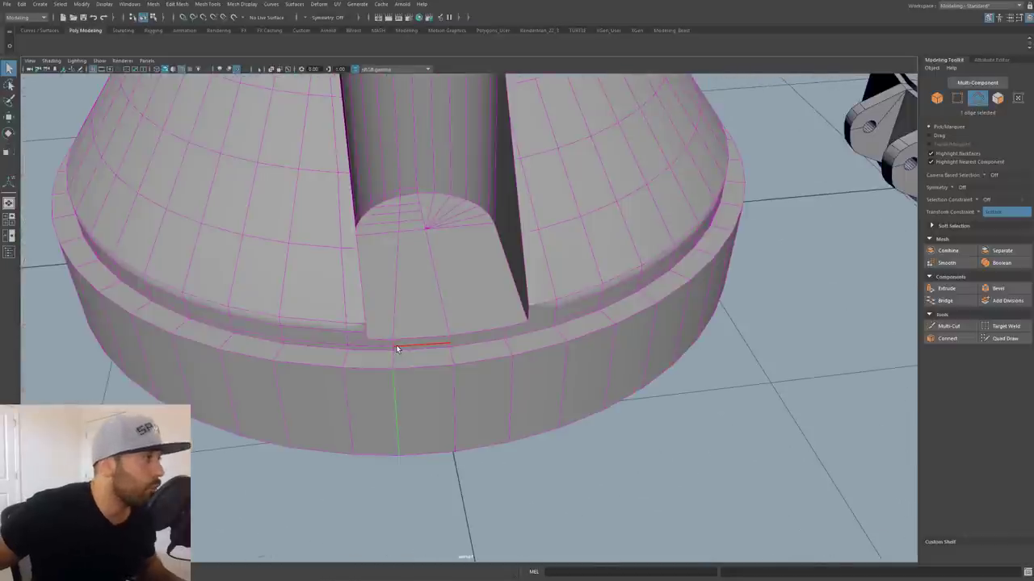
# - Bevel the vertical edges running across the base ring below the left half of the pocket opening, with an offset of about 0.39
pyautogui.keyDown('shift'); pyautogui.doubleClick(393, 343); pyautogui.keyUp('shift')
pyautogui.keyDown('alt'); pyautogui.moveTo(432, 384); pyautogui.dragTo(432, 345); pyautogui.keyUp('alt')
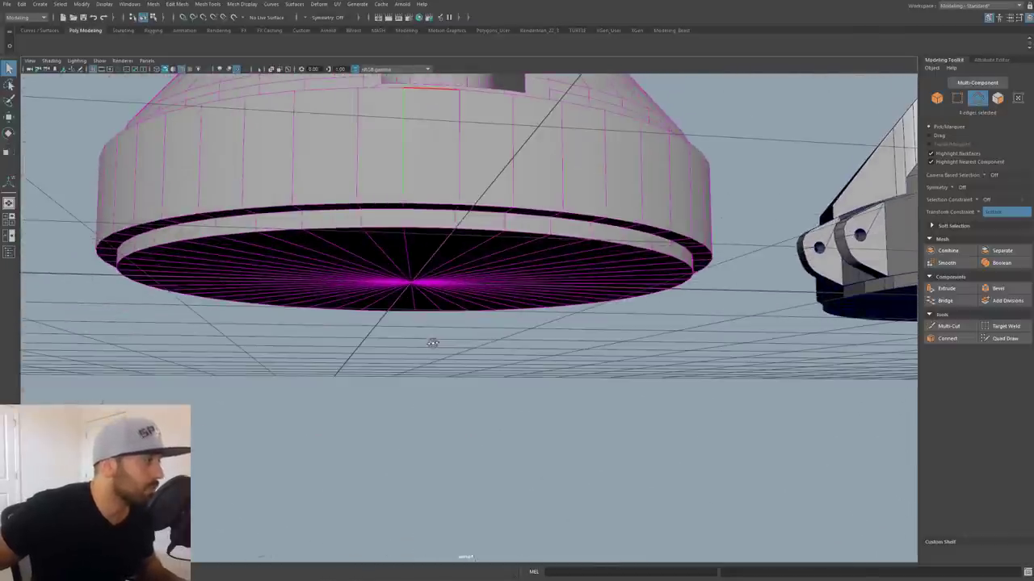
pyautogui.keyDown('alt'); pyautogui.moveTo(431, 228); pyautogui.dragTo(453, 322); pyautogui.keyUp('alt')
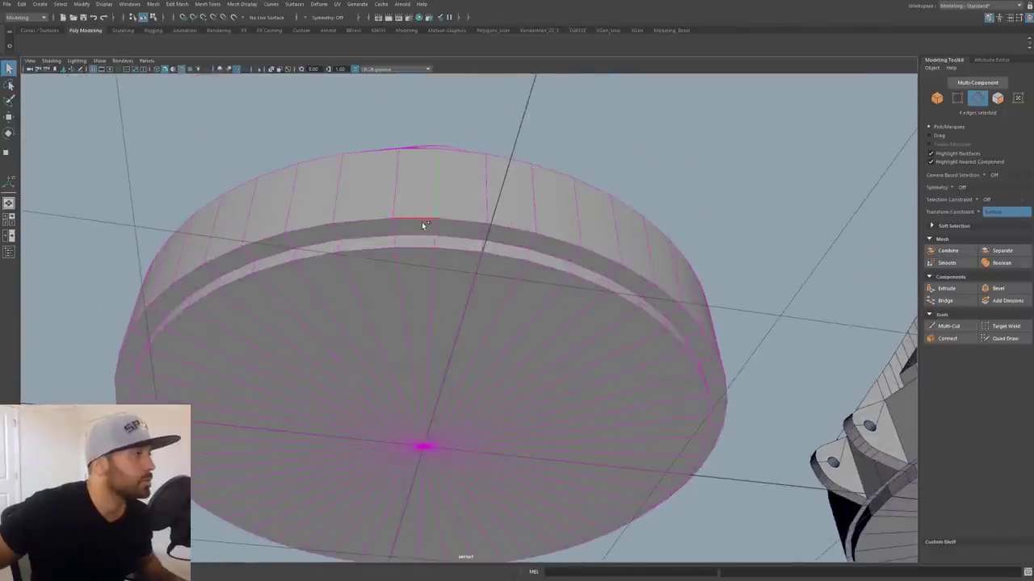
pyautogui.keyDown('alt'); pyautogui.moveTo(435, 245); pyautogui.dragTo(513, 331); pyautogui.keyUp('alt')
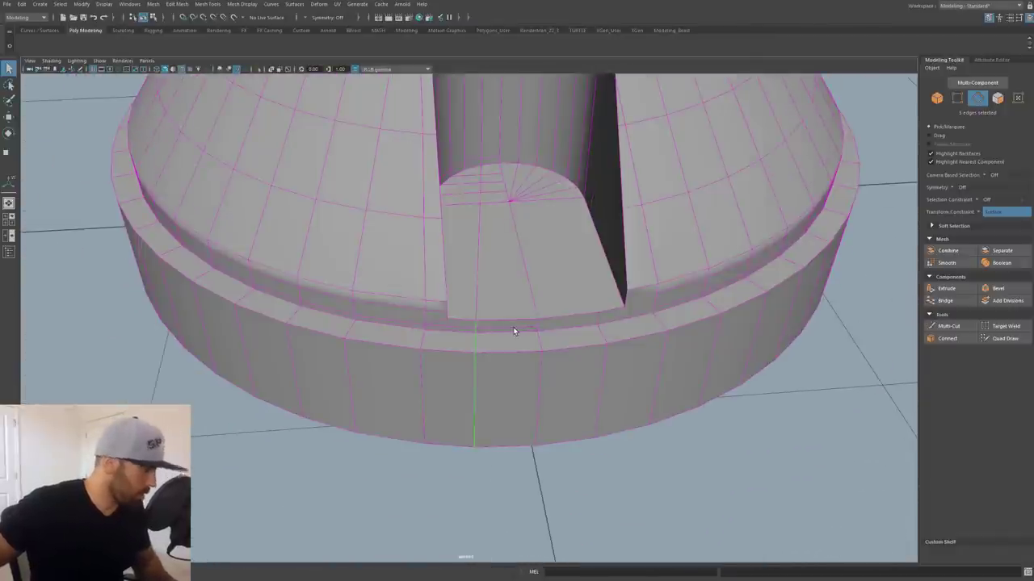
pyautogui.hotkey('ctrl', 'b')
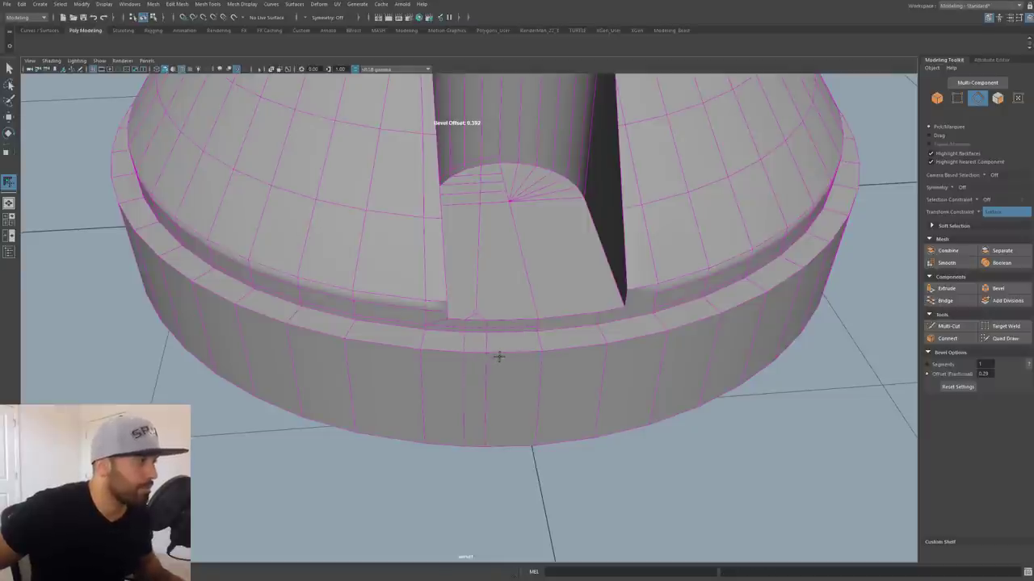
# - Set the base-ring bevel's offset to 0.46, comparing its width with the hinge tabs on the reference capsule
pyautogui.keyDown('alt'); pyautogui.moveTo(500, 356); pyautogui.dragTo(433, 383, button='right'); pyautogui.keyUp('alt')
pyautogui.keyDown('alt'); pyautogui.moveTo(434, 383); pyautogui.dragTo(266, 378, button='middle'); pyautogui.keyUp('alt')
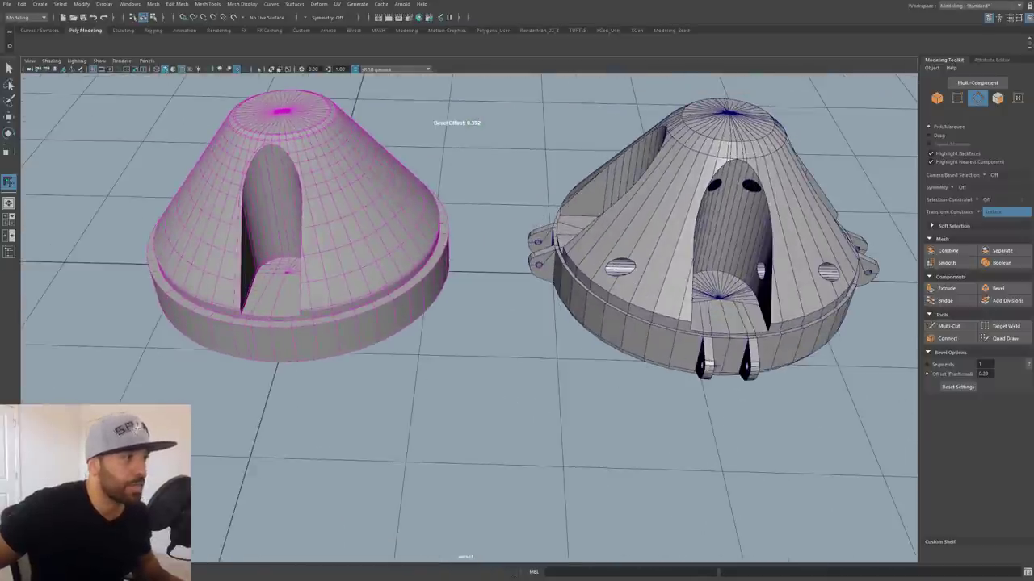
pyautogui.keyDown('alt'); pyautogui.moveTo(142, 356); pyautogui.dragTo(282, 356, button='right'); pyautogui.keyUp('alt')
pyautogui.keyDown('alt'); pyautogui.moveTo(105, 347); pyautogui.dragTo(528, 323, button='middle'); pyautogui.keyUp('alt')
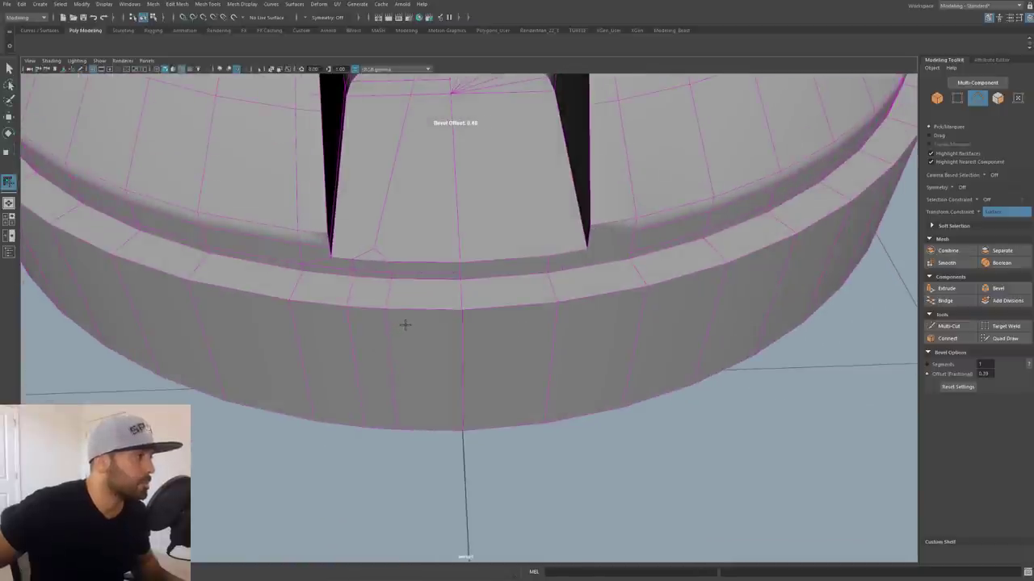
pyautogui.moveTo(403, 327)
pyautogui.keyDown('alt'); pyautogui.mouseDown()
pyautogui.moveTo(404, 368)
pyautogui.moveTo(405, 327)
pyautogui.mouseUp(); pyautogui.keyUp('alt')
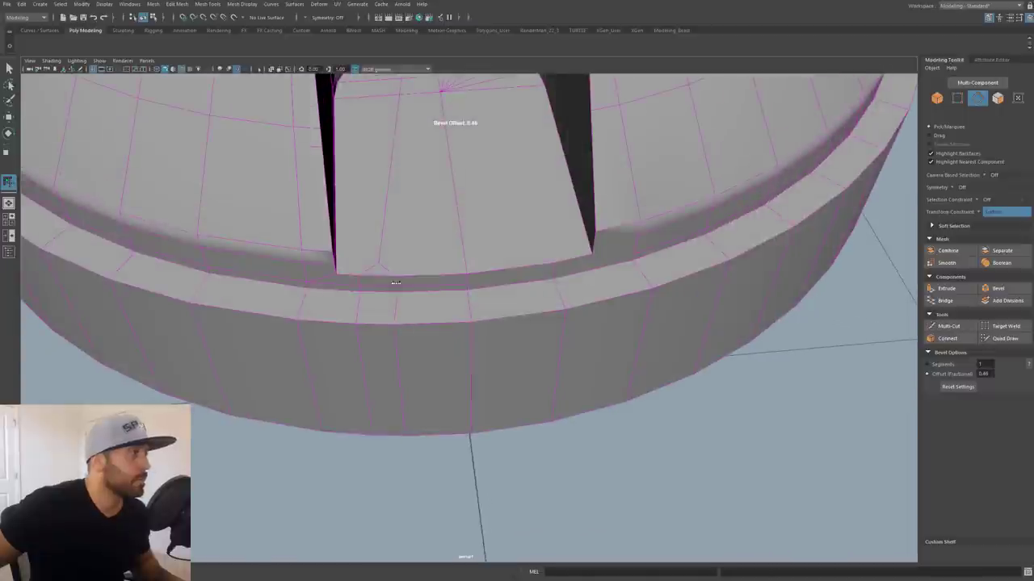
pyautogui.keyDown('alt'); pyautogui.moveTo(392, 282); pyautogui.dragTo(420, 279, button='right'); pyautogui.keyUp('alt')
pyautogui.keyDown('alt'); pyautogui.moveTo(343, 159); pyautogui.dragTo(333, 244, button='middle'); pyautogui.keyUp('alt')
pyautogui.moveTo(371, 403)
pyautogui.keyDown('alt'); pyautogui.mouseDown()
pyautogui.moveTo(369, 374)
pyautogui.moveTo(375, 385)
pyautogui.mouseUp(); pyautogui.keyUp('alt')
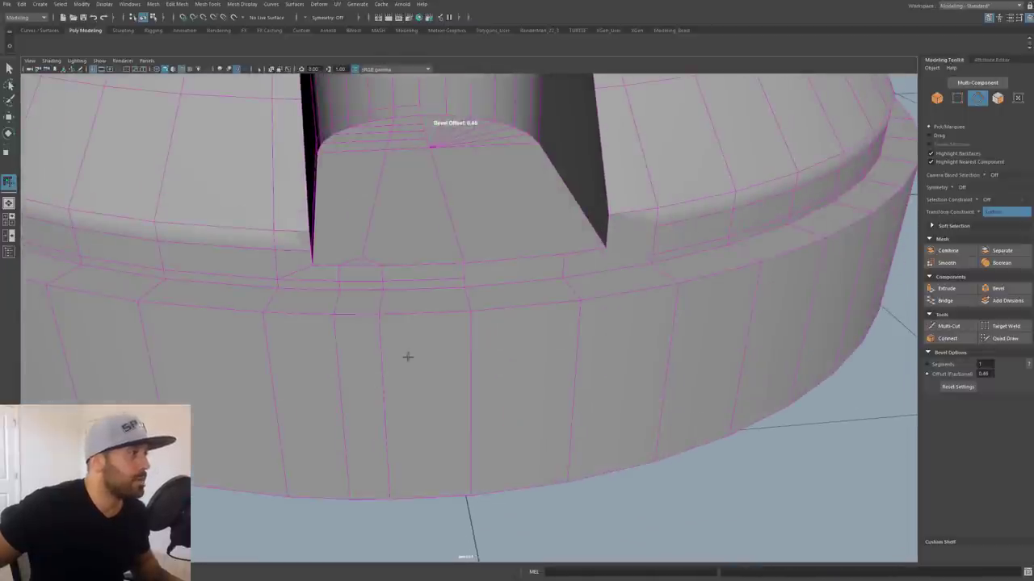
# - Insert a centred edge loop around the base band's outer wall with the Multi-Cut tool
pyautogui.moveTo(409, 351)
pyautogui.mouseDown(button='right')
pyautogui.moveTo(413, 376)
pyautogui.moveTo(410, 355)
pyautogui.mouseUp(button='right')
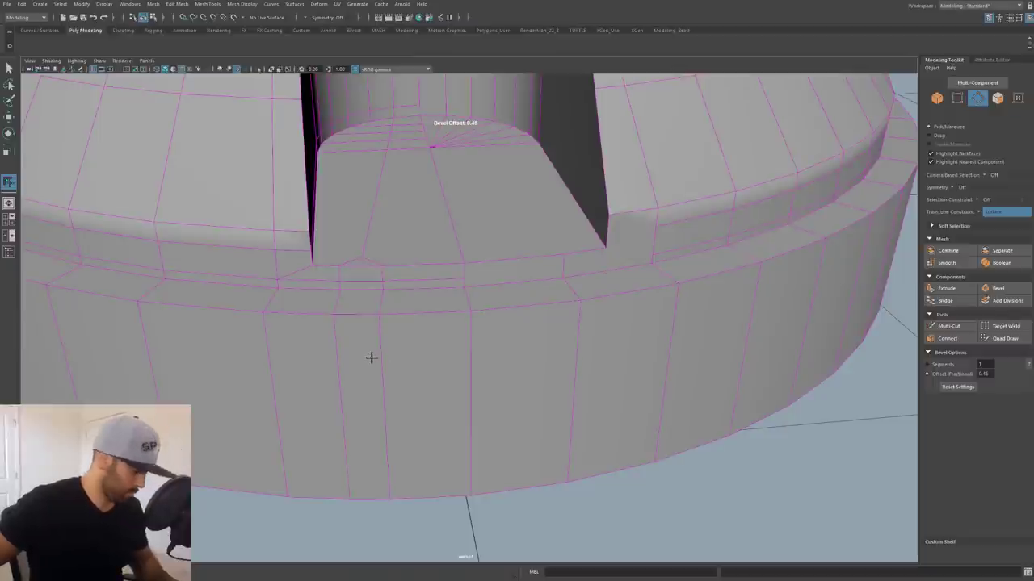
pyautogui.hotkey('ctrl', 'shift', 'x')
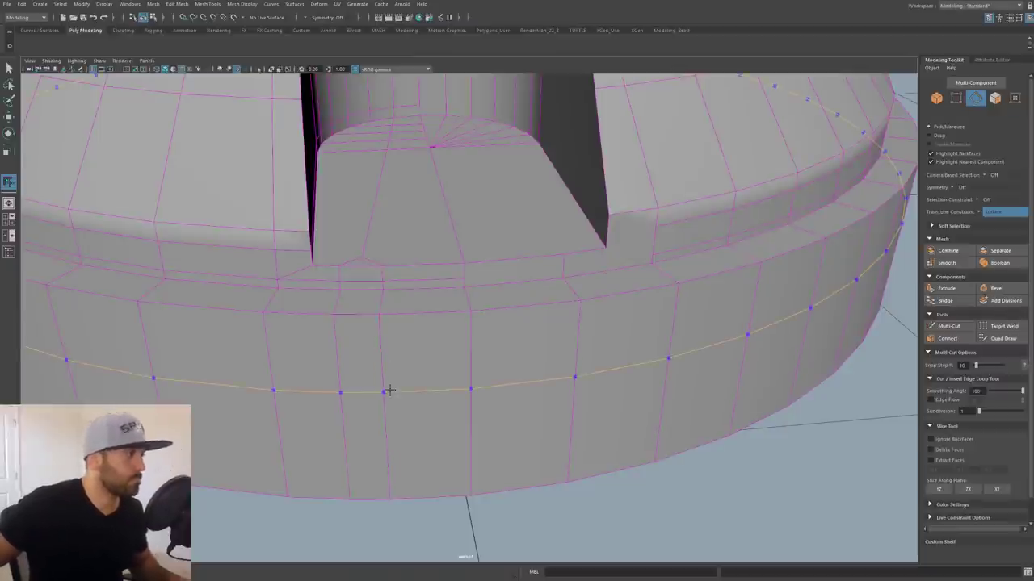
pyautogui.keyDown('ctrl'); pyautogui.middleClick(388, 391); pyautogui.keyUp('ctrl')
pyautogui.keyDown('alt'); pyautogui.moveTo(519, 424); pyautogui.dragTo(482, 389); pyautogui.keyUp('alt')
pyautogui.keyDown('alt'); pyautogui.moveTo(482, 389); pyautogui.dragTo(335, 401, button='right'); pyautogui.keyUp('alt')
pyautogui.keyDown('alt'); pyautogui.moveTo(335, 401); pyautogui.dragTo(518, 372); pyautogui.keyUp('alt')
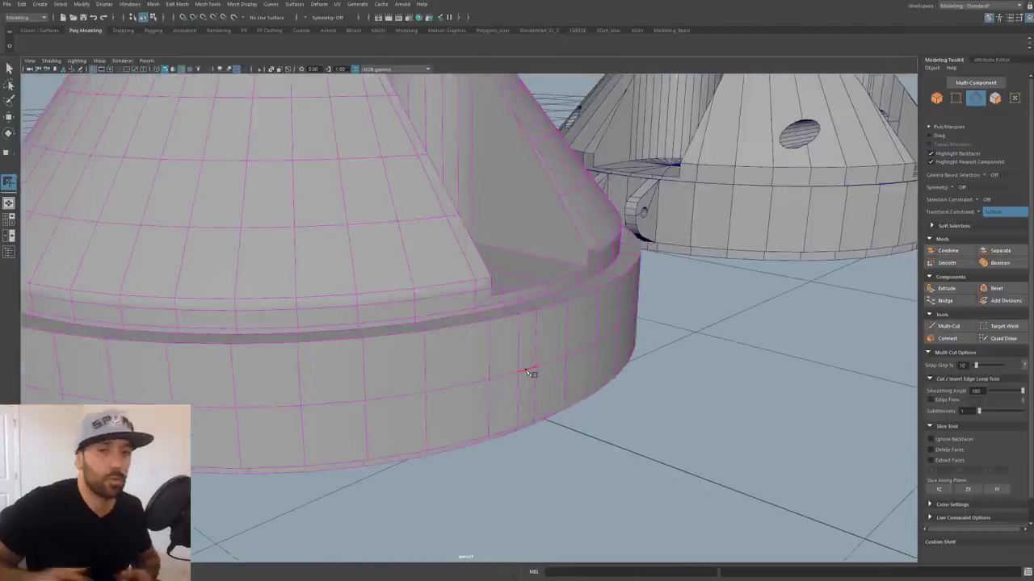
pyautogui.scroll(-5, 529, 373)
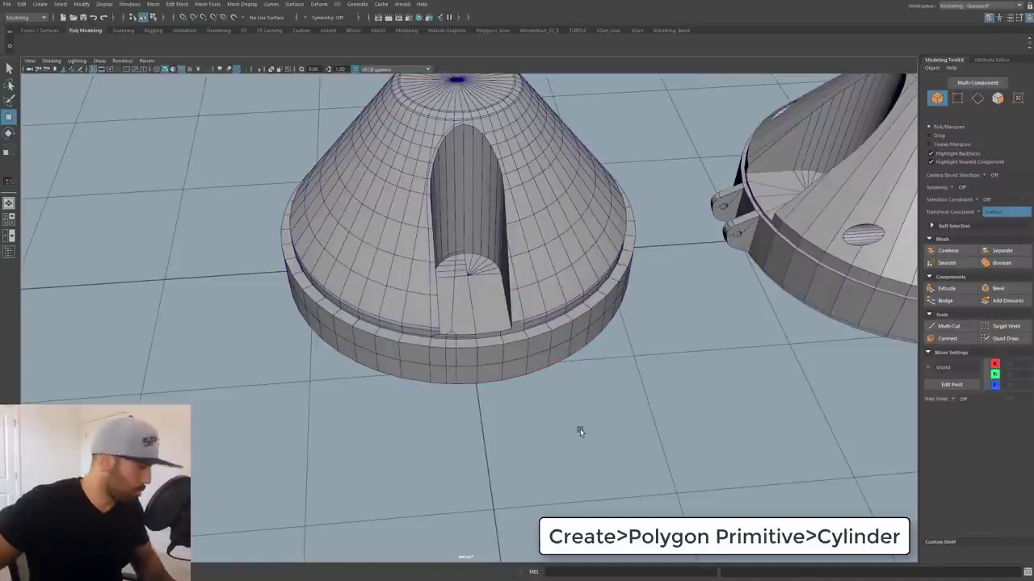
# - Create a polygon cylinder and set its axis subdivisions to 12
pyautogui.keyDown('shift'); pyautogui.moveTo(579, 429); pyautogui.dragTo(544, 400, button='right'); pyautogui.keyUp('shift')
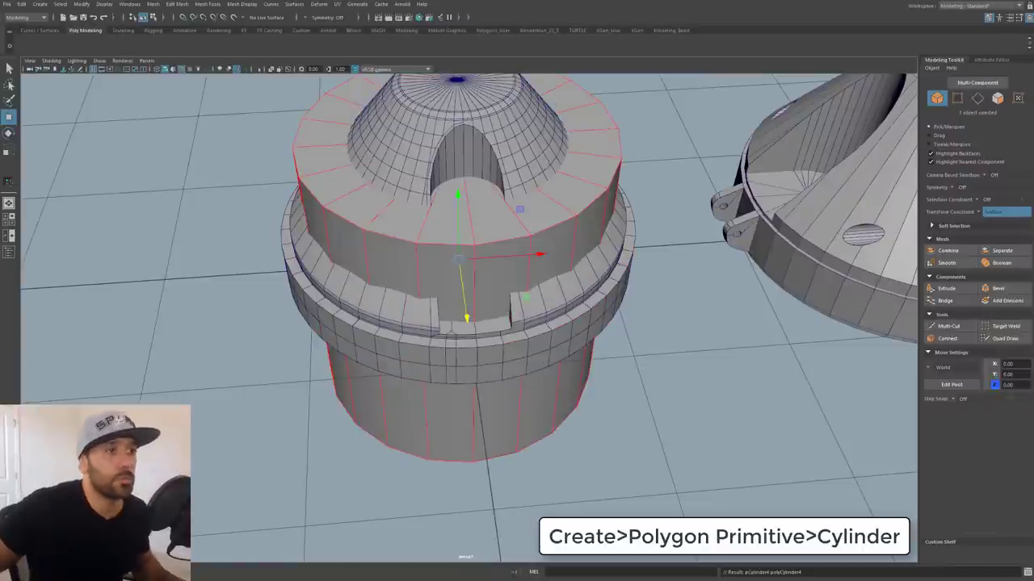
pyautogui.moveTo(1033, 267); pyautogui.dragTo(616, 126)
pyautogui.click(651, 275)
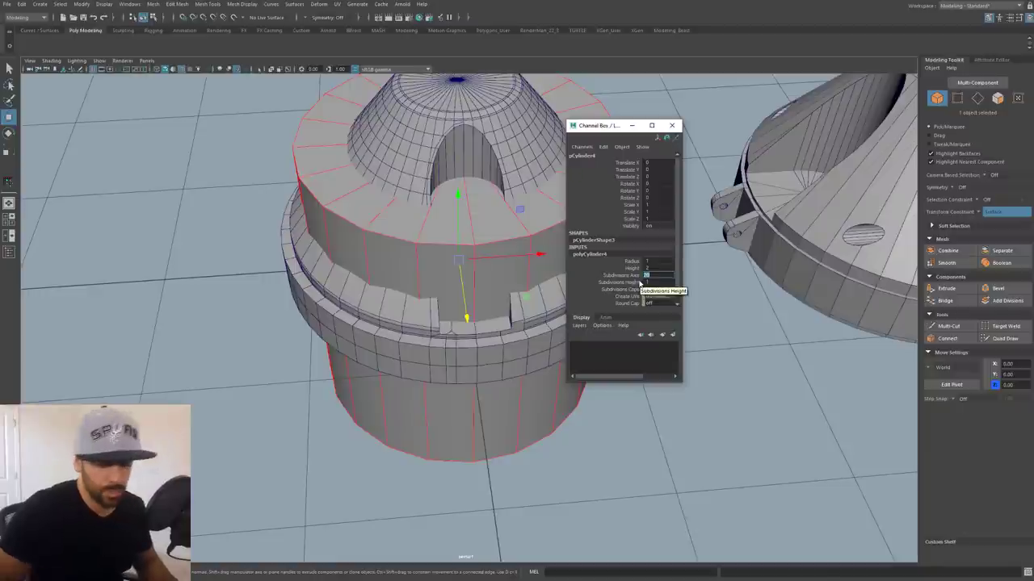
pyautogui.write('12')
pyautogui.press('Return')
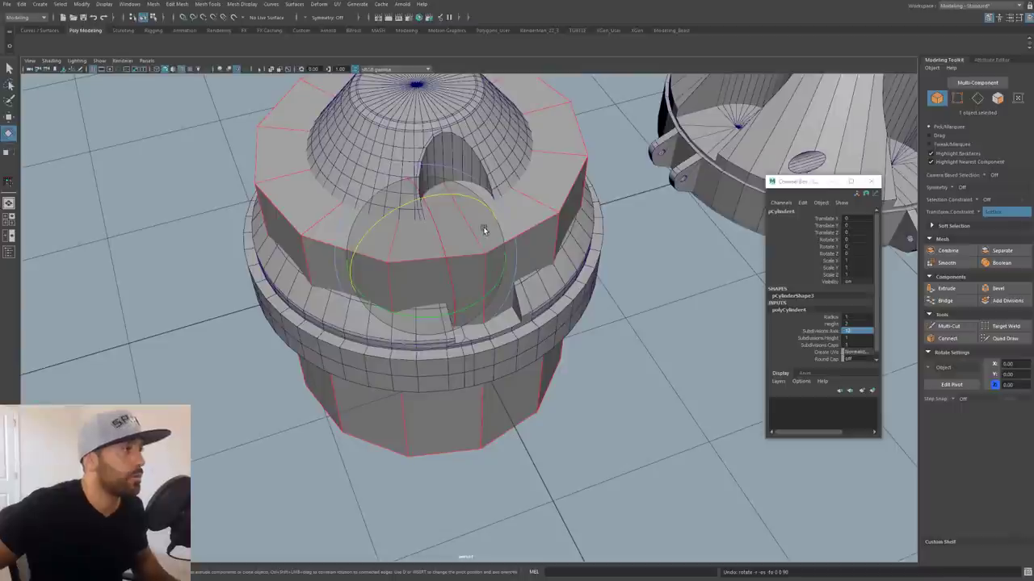
# - Rotate the cylinder 90 degrees about Z and flatten it to a Y scale of about 0.214
pyautogui.moveTo(439, 196); pyautogui.dragTo(388, 224)
pyautogui.keyDown('alt'); pyautogui.moveTo(454, 280); pyautogui.dragTo(446, 275); pyautogui.keyUp('alt')
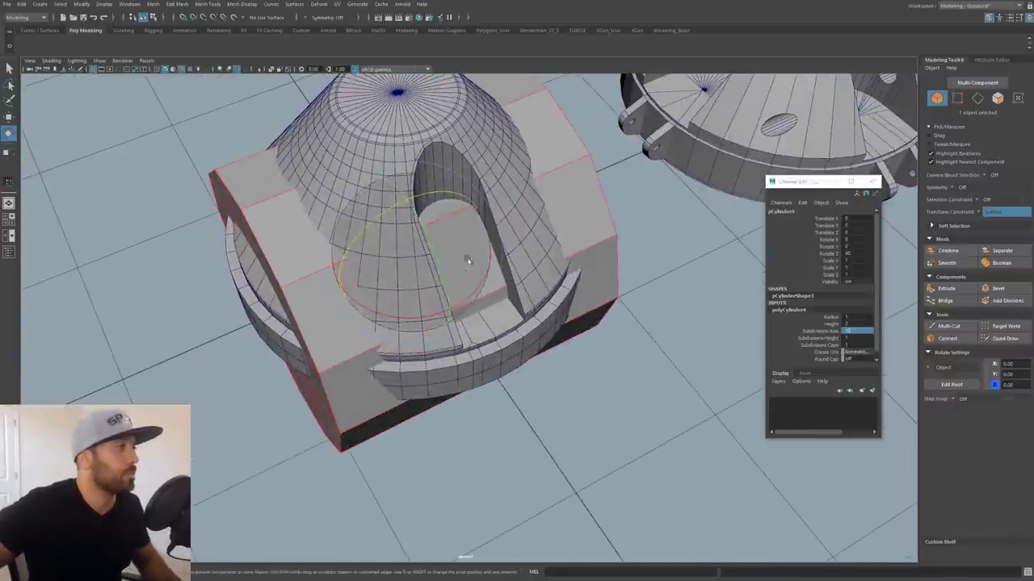
pyautogui.press('r')
pyautogui.moveTo(337, 282); pyautogui.dragTo(394, 261)
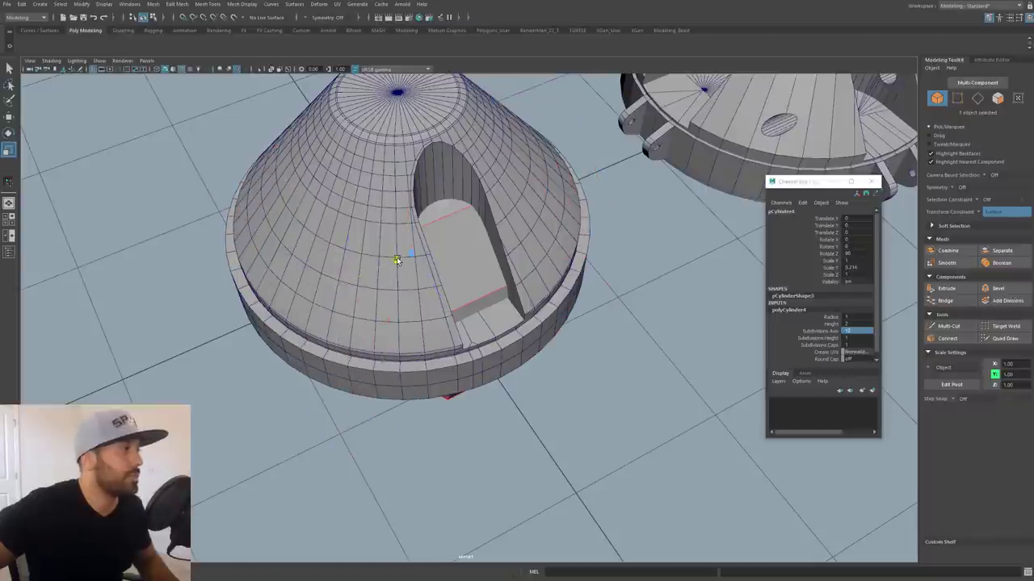
# - Move the cylinder in front of the base and shrink it to about 0.22 scale, aligned with the narrow band segment at Z about 1.415
pyautogui.press('w')
pyautogui.moveTo(449, 311); pyautogui.dragTo(597, 525)
pyautogui.press('space')
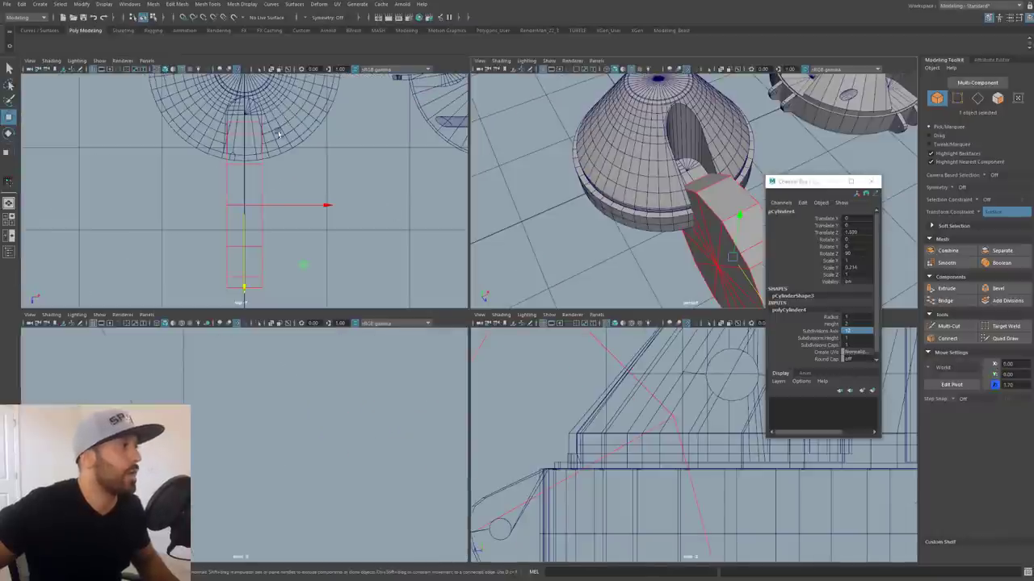
pyautogui.press('space')
pyautogui.press('r')
pyautogui.moveTo(468, 346); pyautogui.dragTo(284, 395)
pyautogui.press('w')
pyautogui.moveTo(501, 347); pyautogui.dragTo(475, 352)
pyautogui.moveTo(442, 413); pyautogui.dragTo(442, 363)
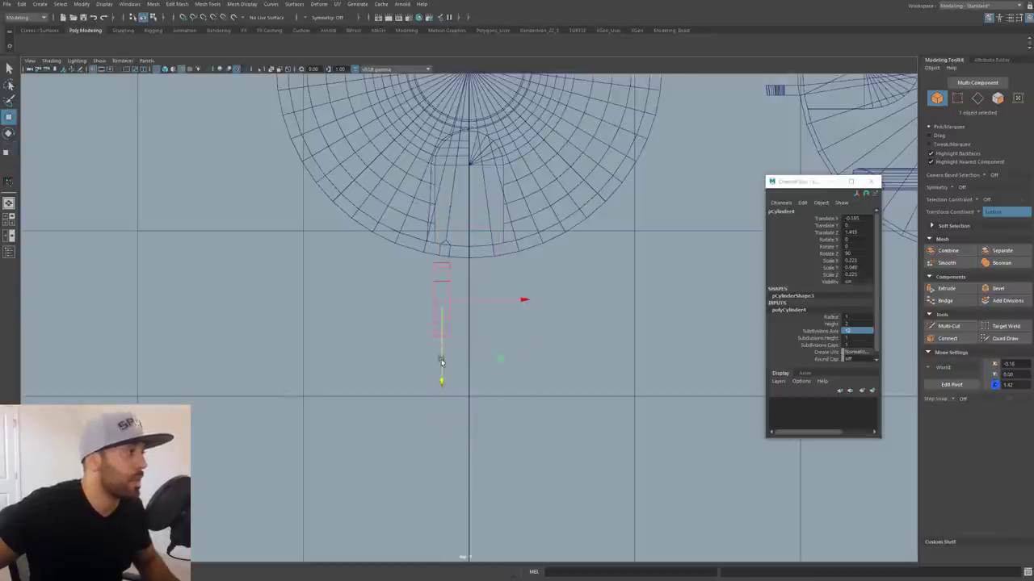
# - Shrink the cylinder to about 0.137 scale with 0.031 thickness, and place it against the band at X about -0.151, Z about 1.29
pyautogui.press('r')
pyautogui.moveTo(443, 300); pyautogui.dragTo(420, 309)
pyautogui.scroll(-5, 430, 315)
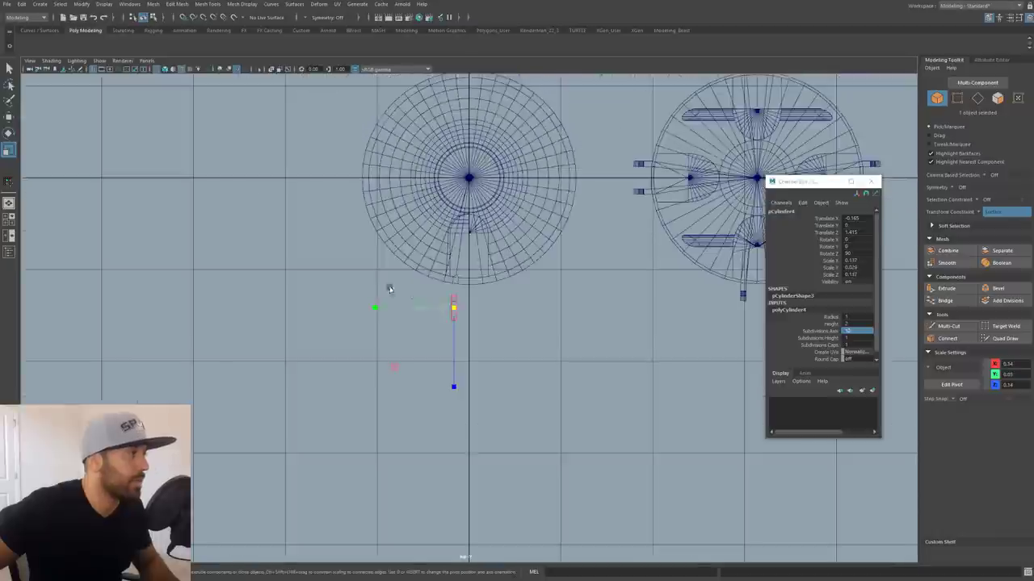
pyautogui.scroll(5, 425, 321)
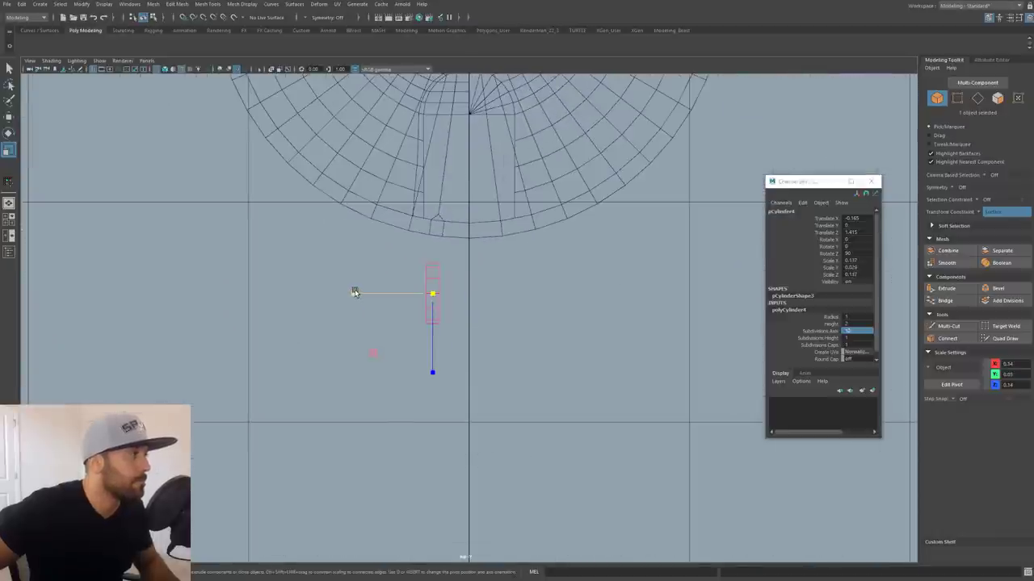
pyautogui.press('w')
pyautogui.scroll(3, 434, 323)
pyautogui.moveTo(427, 348); pyautogui.dragTo(425, 310)
pyautogui.press('r')
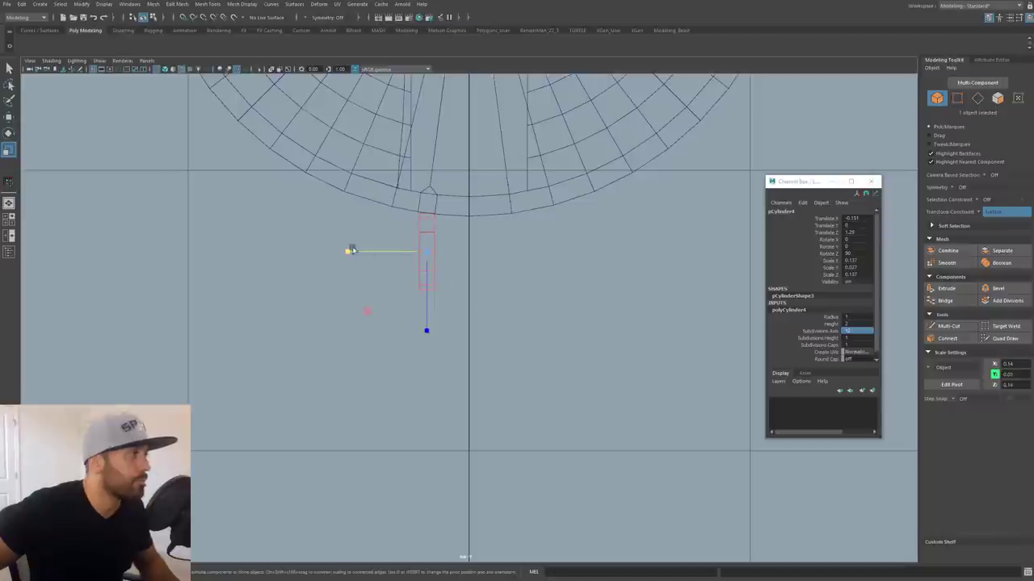
pyautogui.moveTo(345, 252); pyautogui.dragTo(340, 253)
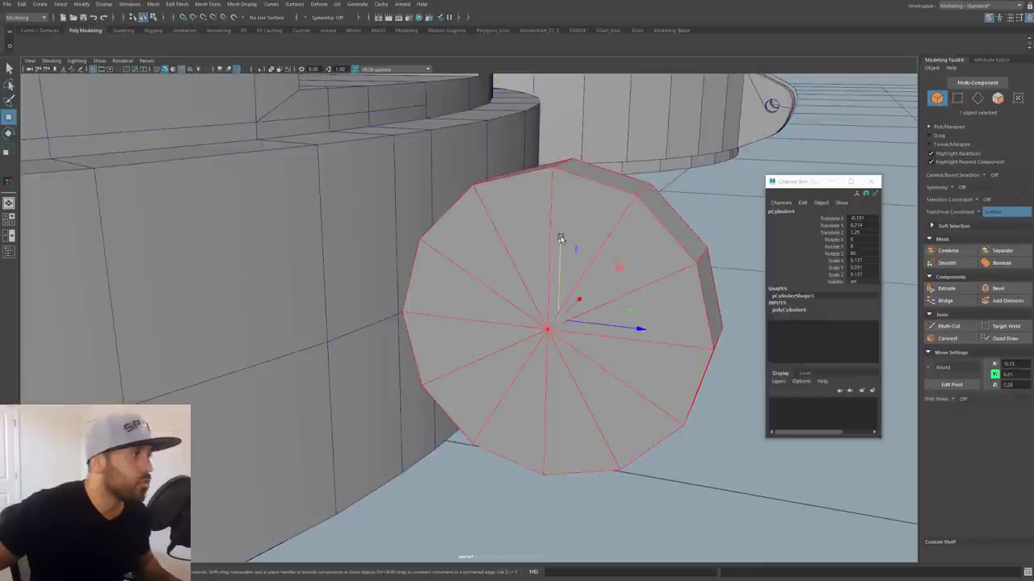
# - Raise the cylinder to Y about 0.211, level with the band's middle edge loop, and scale it down to about 0.08
pyautogui.moveTo(560, 239); pyautogui.dragTo(380, 240)
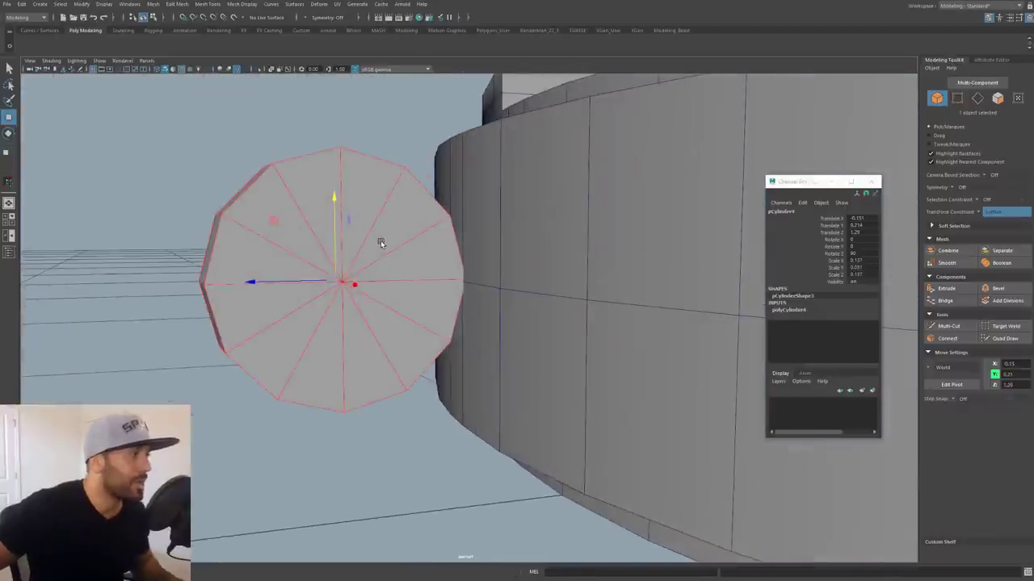
pyautogui.press('r')
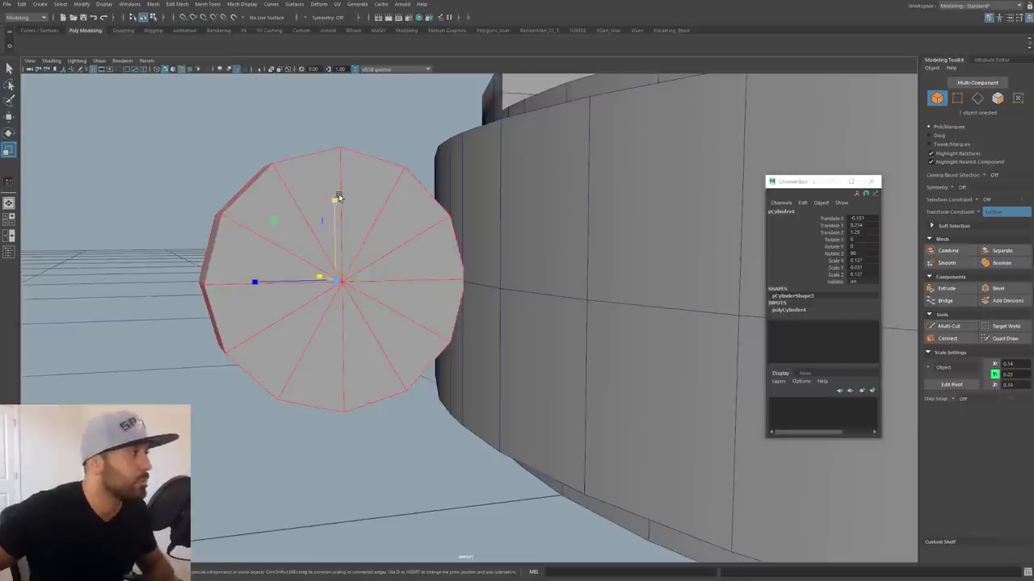
pyautogui.press('4')
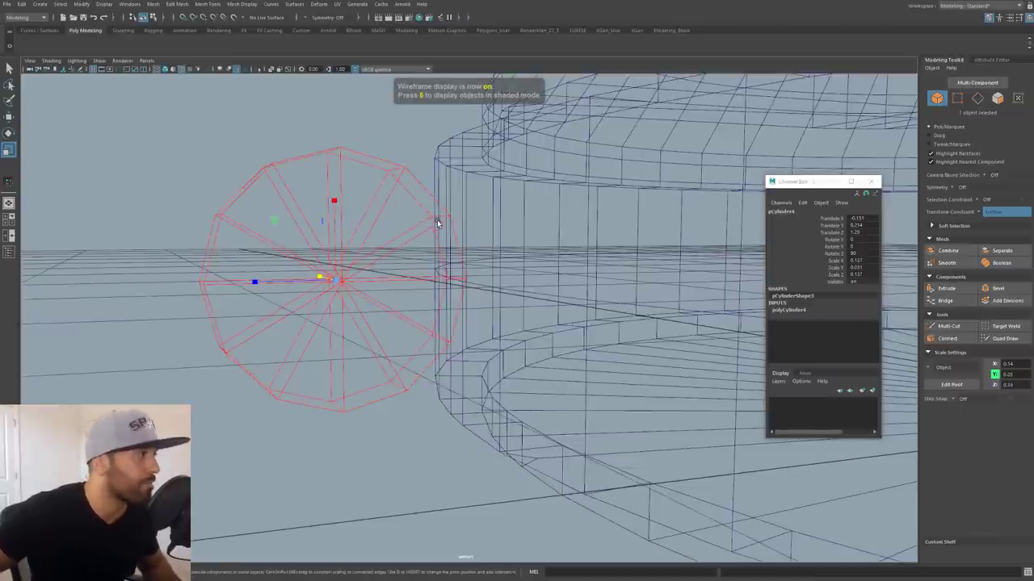
pyautogui.moveTo(437, 223)
pyautogui.keyDown('alt'); pyautogui.mouseDown()
pyautogui.moveTo(457, 215)
pyautogui.moveTo(422, 220)
pyautogui.mouseUp(); pyautogui.keyUp('alt')
pyautogui.press('w')
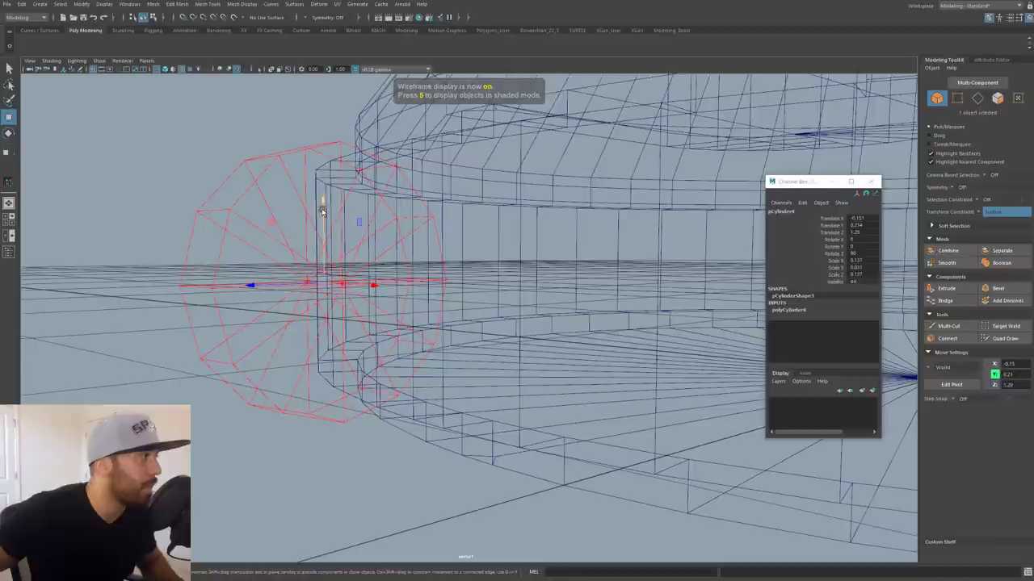
pyautogui.keyDown('alt'); pyautogui.moveTo(325, 203); pyautogui.dragTo(445, 223); pyautogui.keyUp('alt')
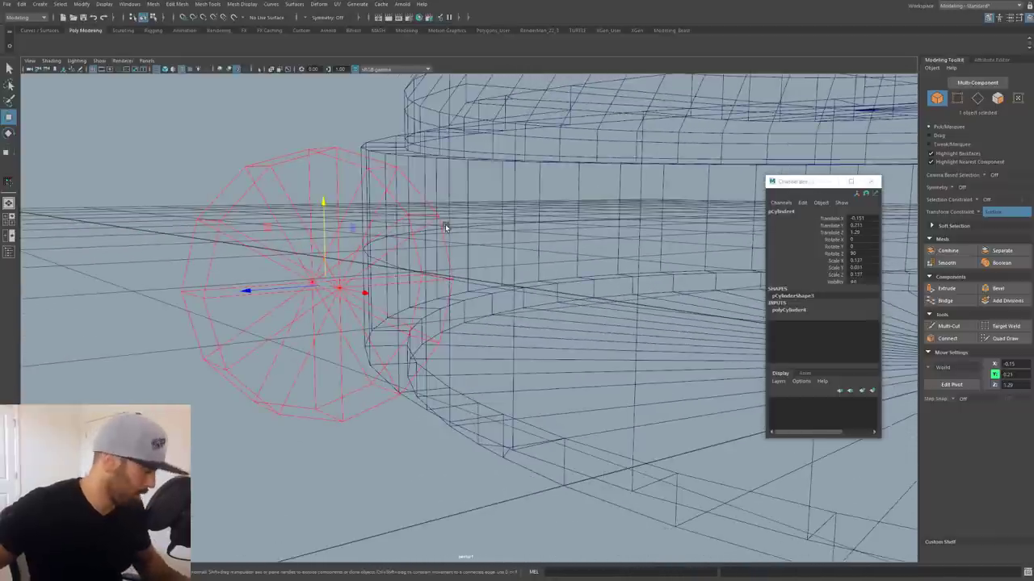
pyautogui.press('5')
pyautogui.keyDown('alt'); pyautogui.moveTo(422, 259); pyautogui.dragTo(381, 280); pyautogui.keyUp('alt')
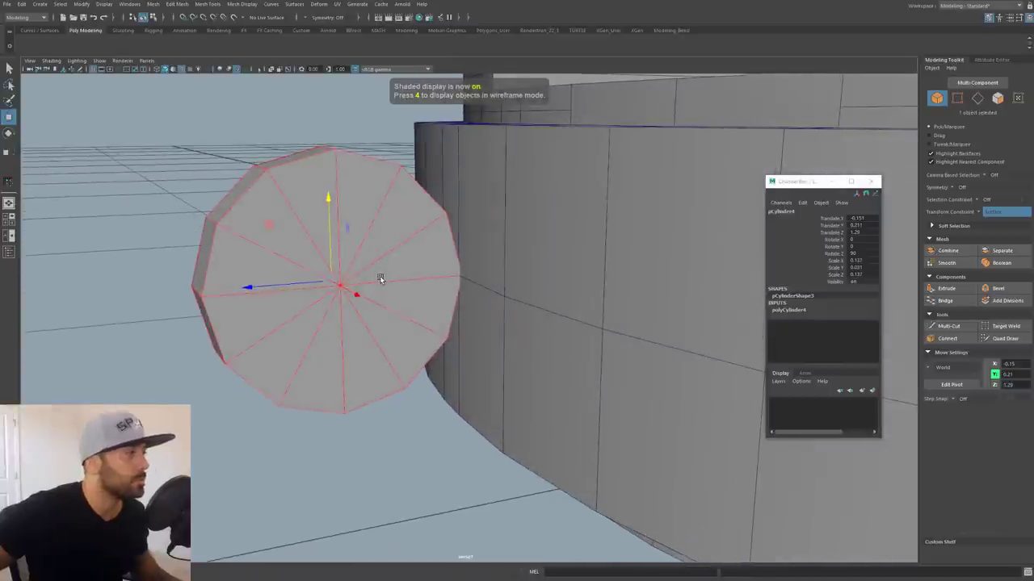
pyautogui.moveTo(273, 288); pyautogui.dragTo(544, 283)
pyautogui.press('r')
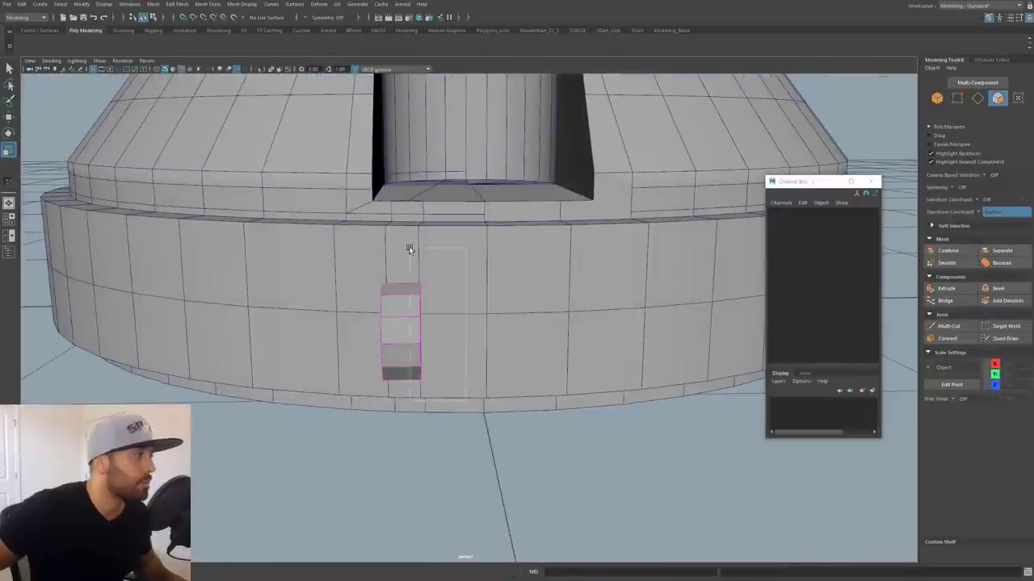
# - Delete the small cylinder's rim and inner cap faces, keeping only the outer disc
pyautogui.hotkey('ctrl', 'e')
pyautogui.keyDown('alt'); pyautogui.moveTo(410, 249); pyautogui.dragTo(437, 277); pyautogui.keyUp('alt')
pyautogui.hotkey('ctrl', 'z')
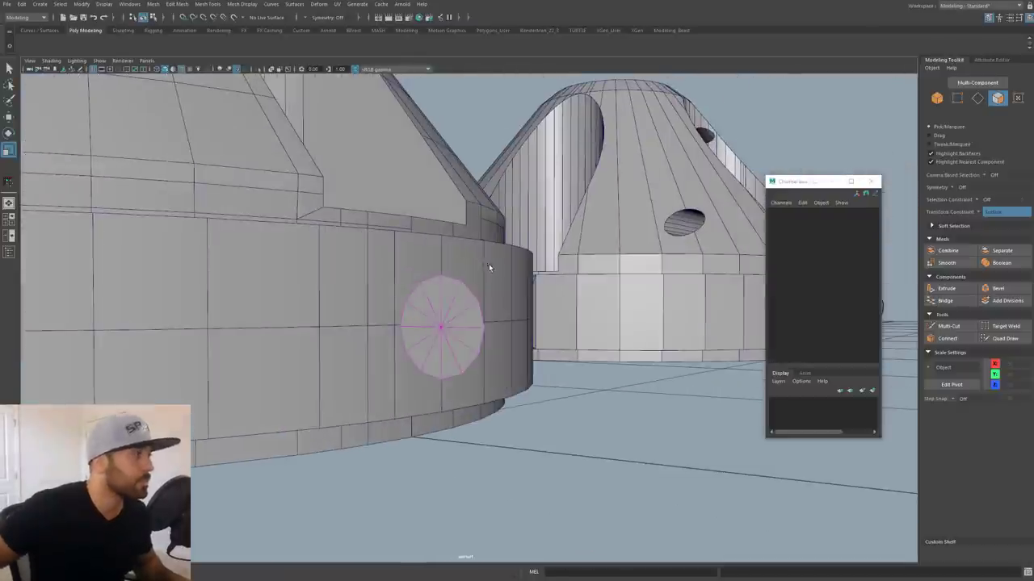
pyautogui.keyDown('alt'); pyautogui.moveTo(489, 267); pyautogui.dragTo(492, 307); pyautogui.keyUp('alt')
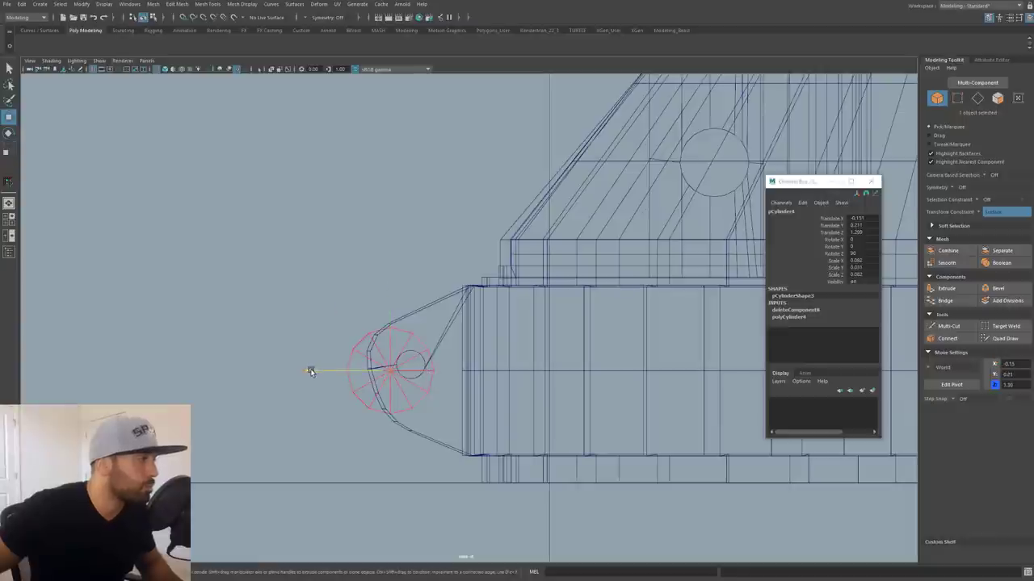
# - Centre the disc on the reference bracket's hole at Z about 1.26, and scale it to slightly larger than the hole
pyautogui.moveTo(311, 372); pyautogui.dragTo(331, 373)
pyautogui.moveTo(407, 355); pyautogui.dragTo(410, 346)
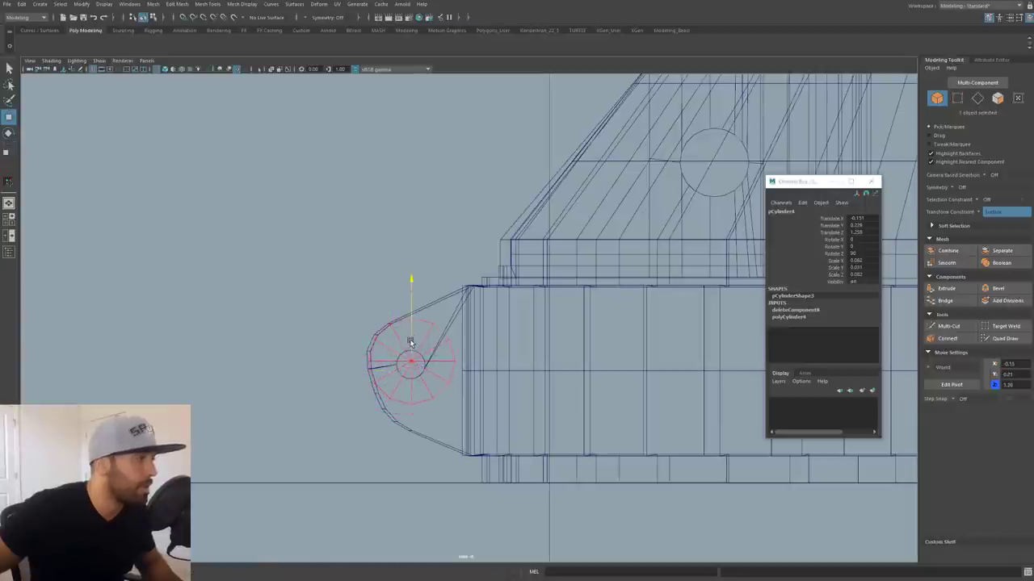
pyautogui.press('r')
pyautogui.moveTo(354, 313)
pyautogui.mouseDown()
pyautogui.moveTo(358, 304)
pyautogui.moveTo(362, 318)
pyautogui.mouseUp()
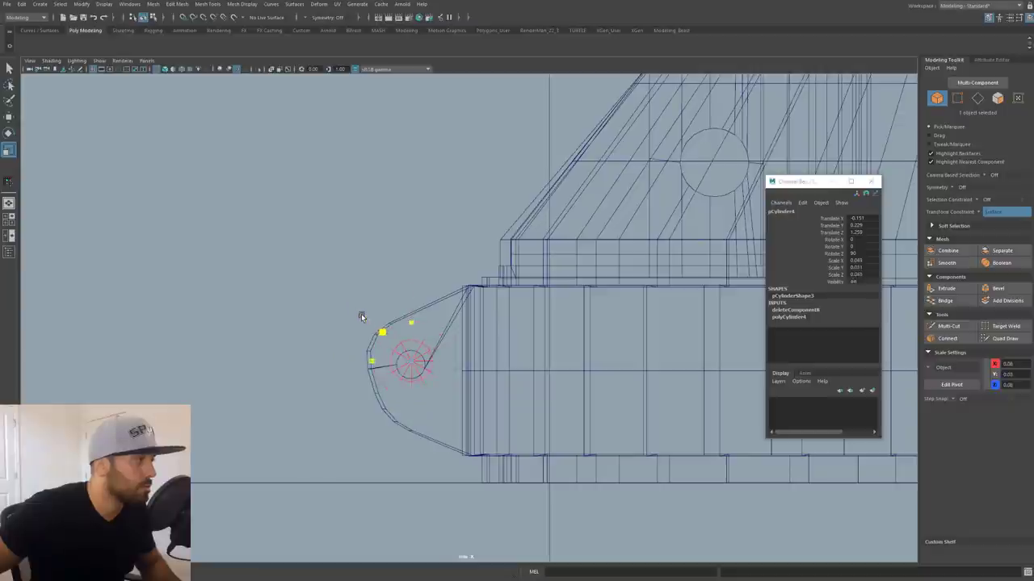
pyautogui.press('w')
pyautogui.moveTo(411, 287); pyautogui.dragTo(411, 293)
pyautogui.press('r')
# - Extrude the disc's 12 border edges outward with Offset until the ring reaches the reference bracket's rounded end
pyautogui.moveTo(389, 368); pyautogui.dragTo(390, 351, button='right')
pyautogui.scroll(3, 390, 351)
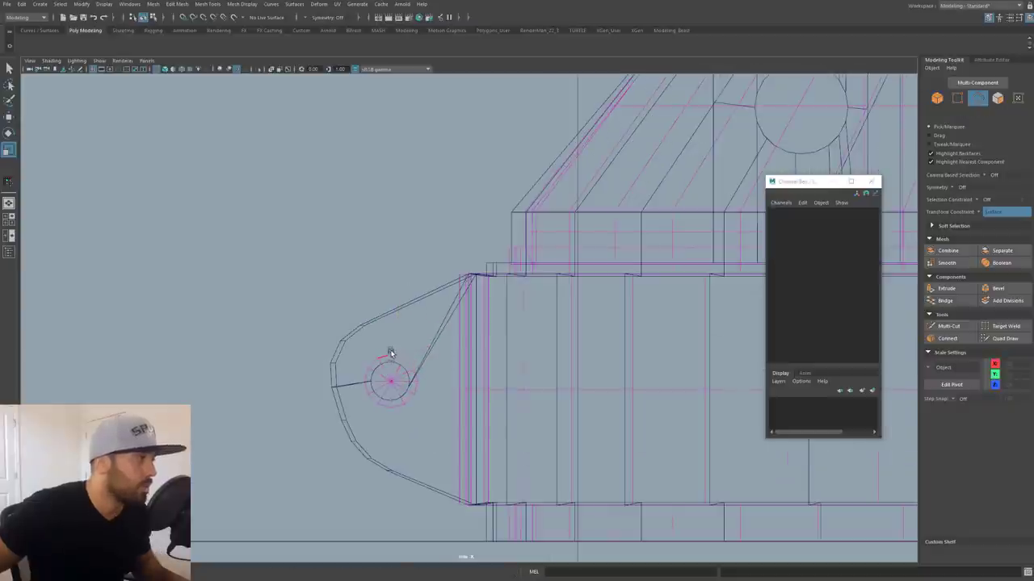
pyautogui.doubleClick(397, 357)
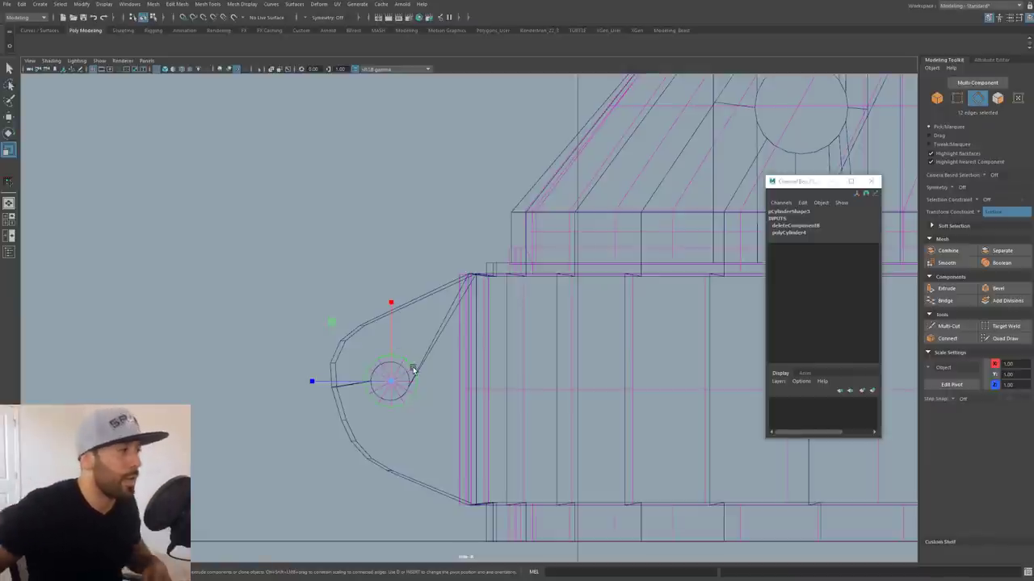
pyautogui.hotkey('ctrl', 'e')
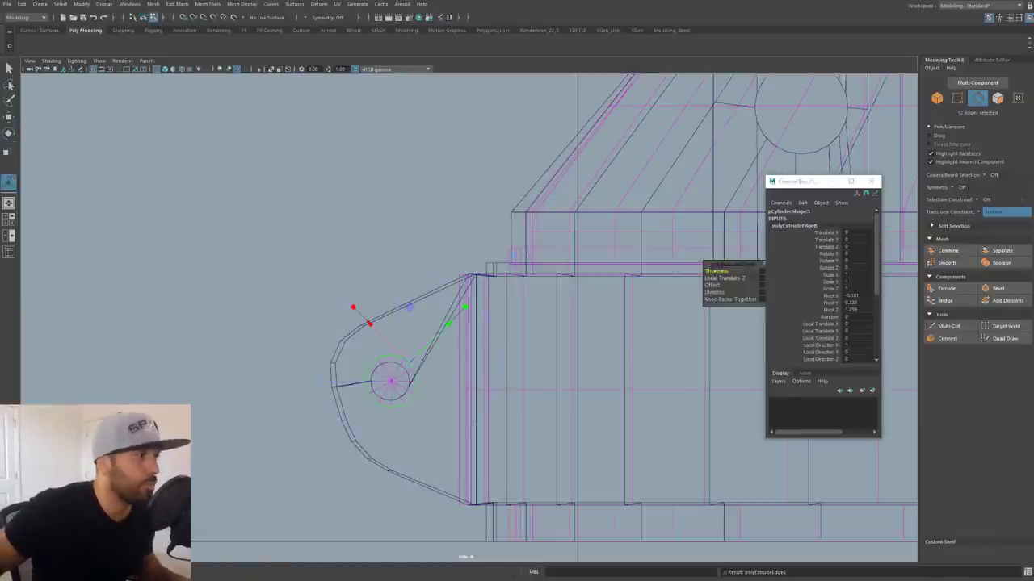
pyautogui.moveTo(719, 270); pyautogui.dragTo(721, 270)
pyautogui.hotkey('ctrl', 'z')
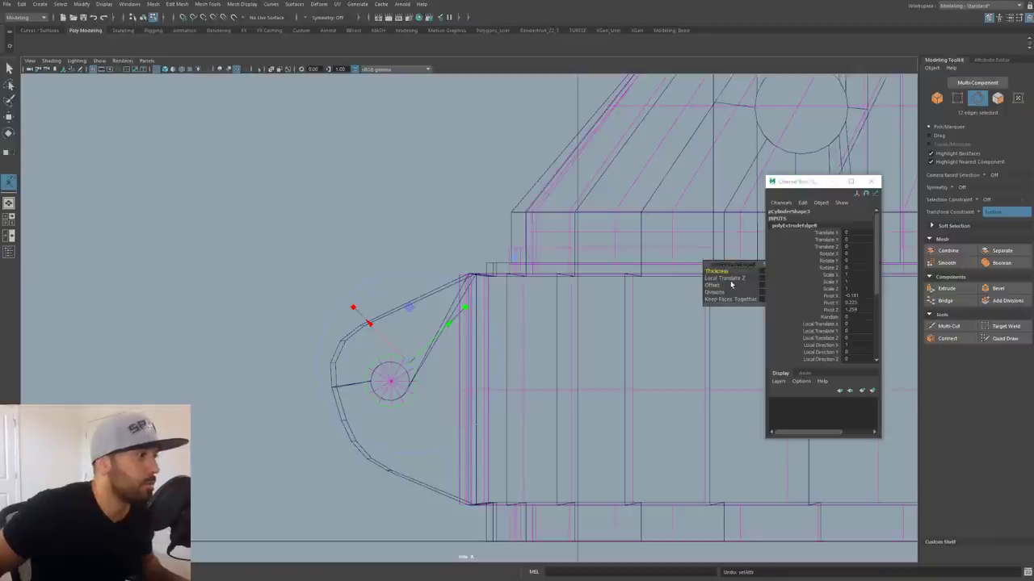
pyautogui.click(711, 285)
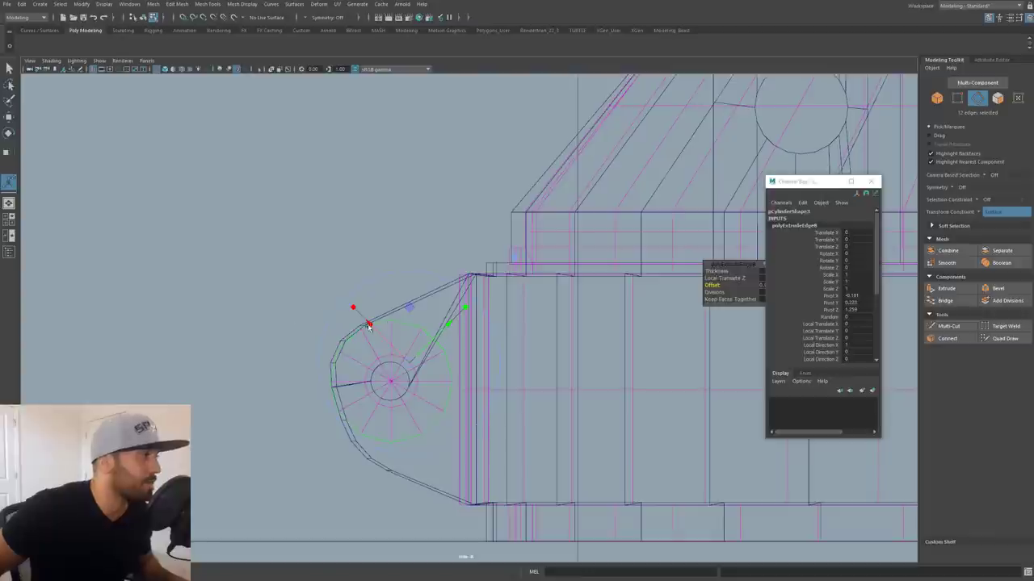
# - Flatten the ring's five outer vertices facing the band into a vertical line and stretch them apart vertically toward the bracket's sloped edges
pyautogui.press('F9')
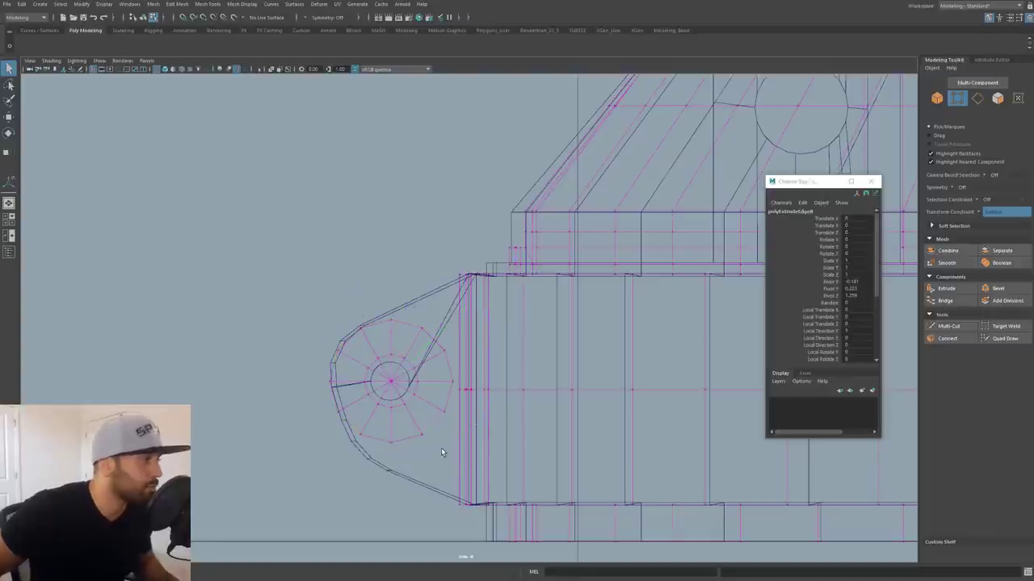
pyautogui.moveTo(419, 298); pyautogui.dragTo(412, 428)
pyautogui.press('r')
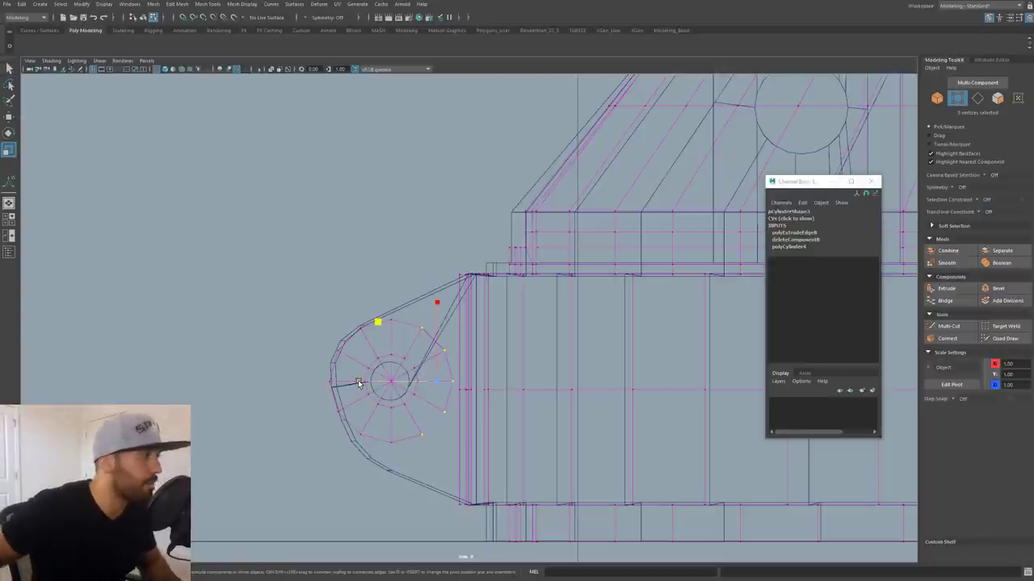
pyautogui.moveTo(357, 382); pyautogui.dragTo(552, 366)
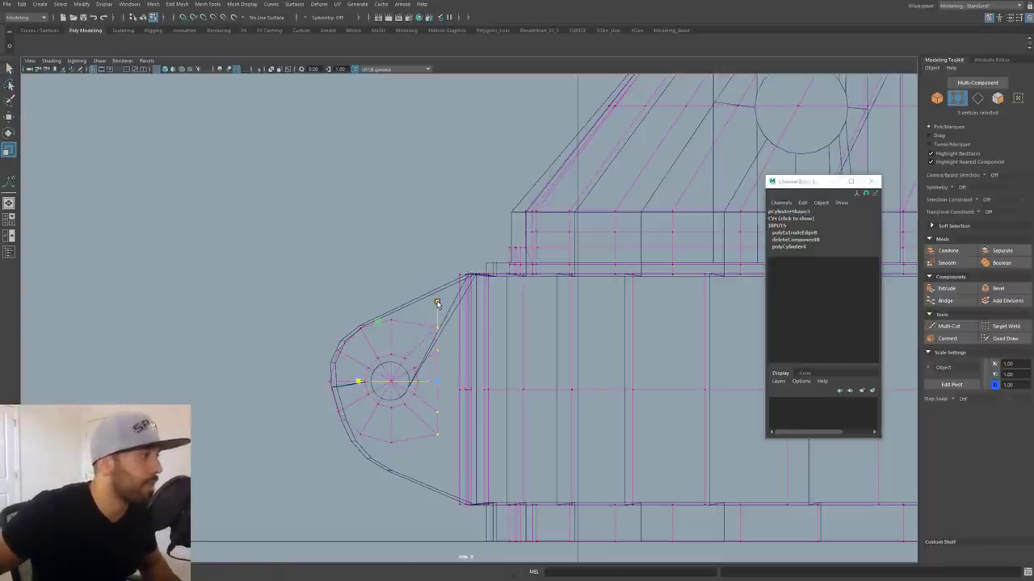
pyautogui.moveTo(437, 302); pyautogui.dragTo(386, 318)
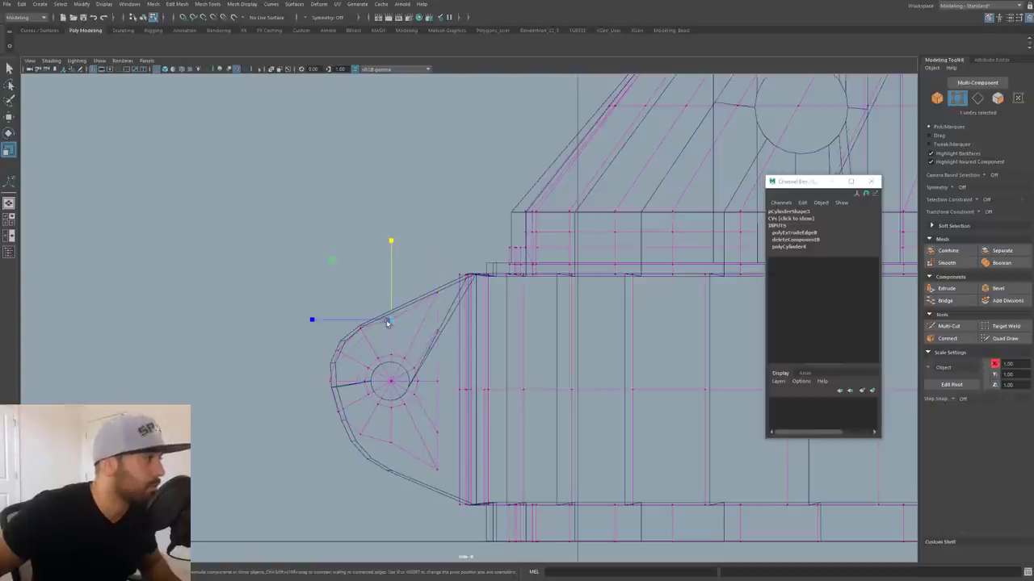
# - Scale the ring's two outer vertices directly above and below the hole apart vertically toward the reference bracket's sloped edges
pyautogui.keyDown('shift'); pyautogui.moveTo(399, 455); pyautogui.dragTo(389, 430); pyautogui.keyUp('shift')
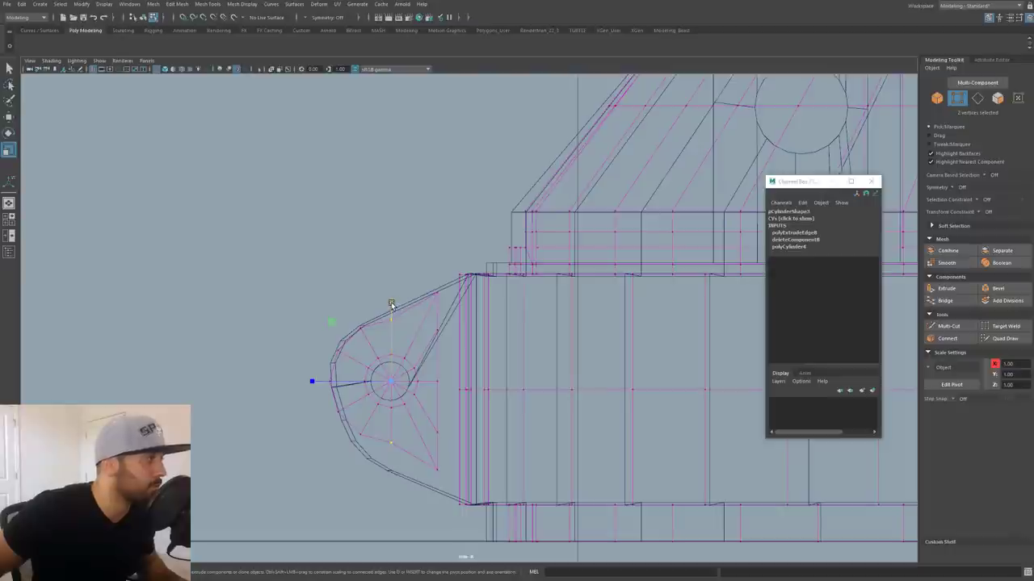
pyautogui.moveTo(391, 304); pyautogui.dragTo(391, 297)
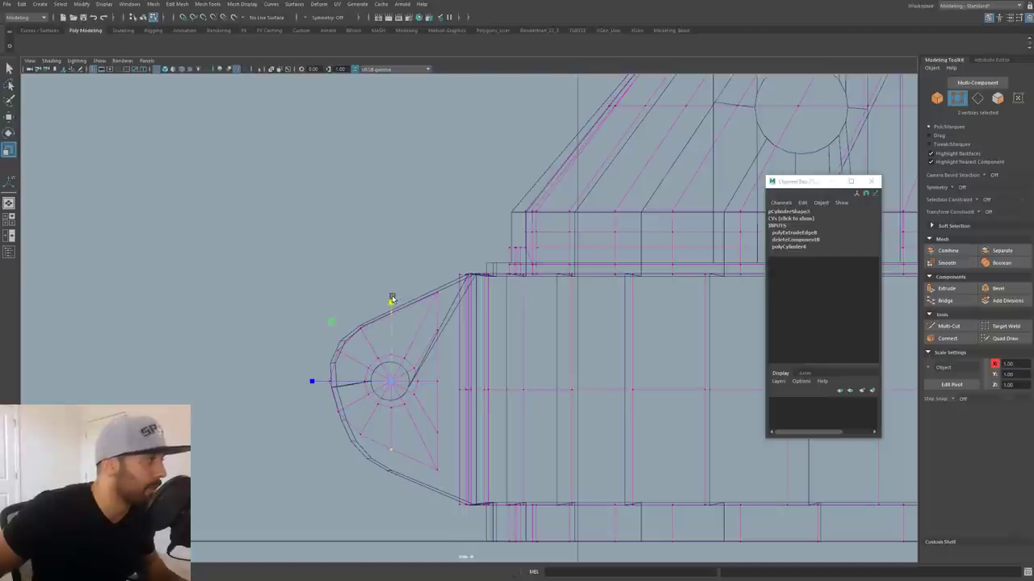
pyautogui.moveTo(452, 327)
pyautogui.mouseDown(button='right')
pyautogui.moveTo(473, 317)
pyautogui.moveTo(459, 323)
pyautogui.mouseUp(button='right')
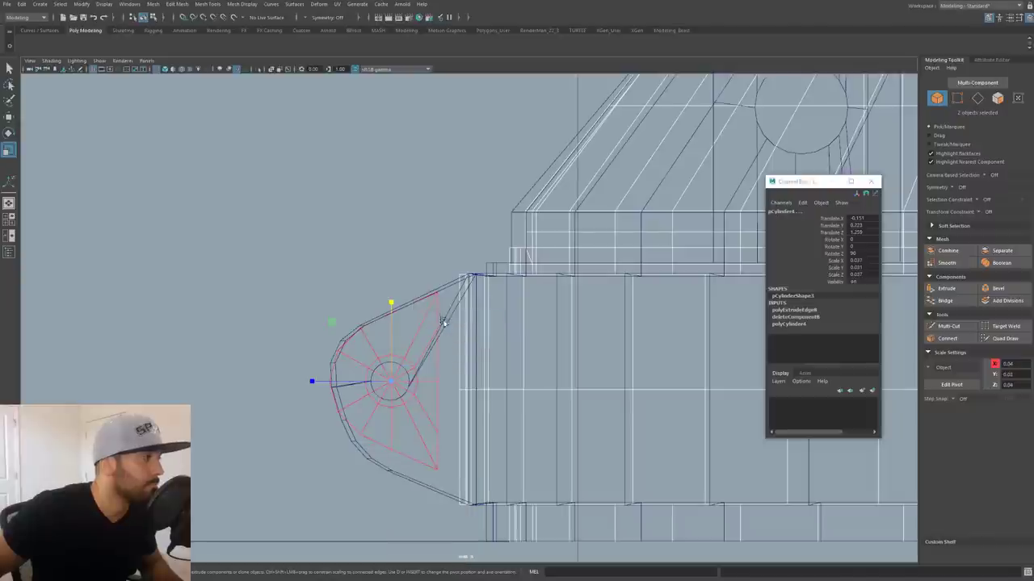
# - Lower the bracket plate to Y about 0.209 and scale it uniformly to about 0.042 to fill the reference outline
pyautogui.press('w')
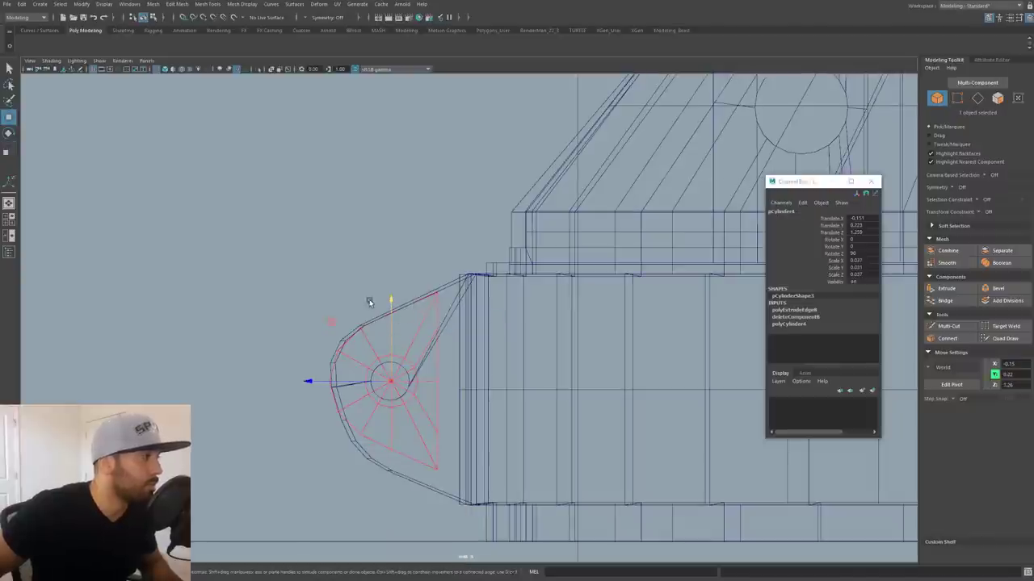
pyautogui.moveTo(387, 299); pyautogui.dragTo(388, 306)
pyautogui.press('r')
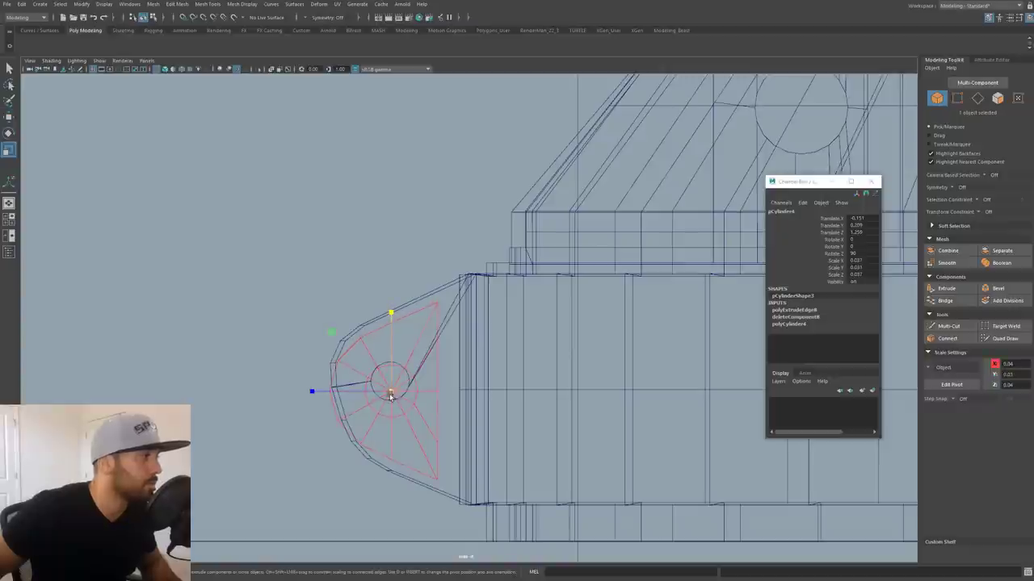
pyautogui.moveTo(330, 332); pyautogui.dragTo(322, 331)
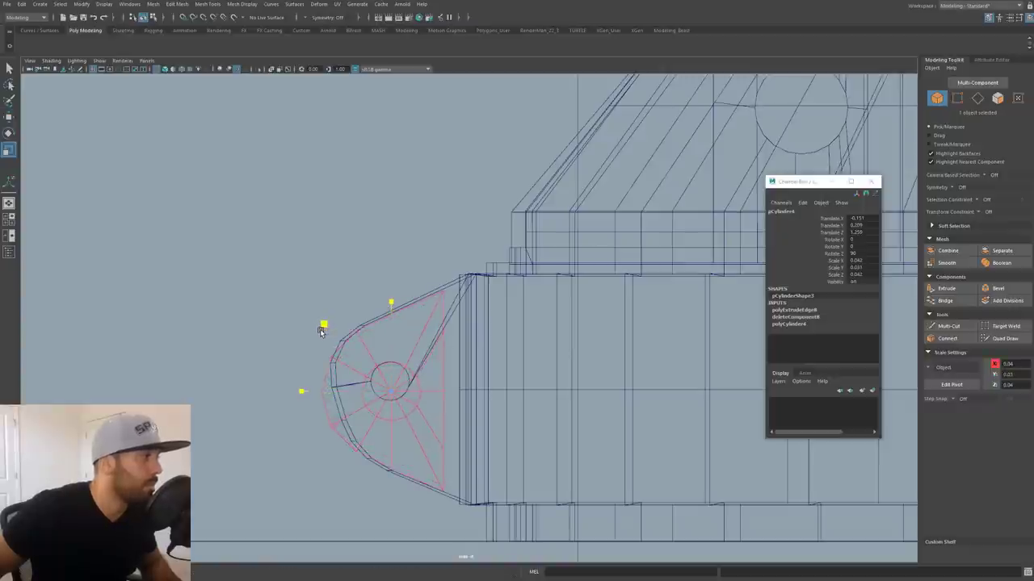
# - Move the plate's straight-side vertices along Z to the band wall and stretch them vertically toward the band's upper and lower edges
pyautogui.moveTo(420, 328); pyautogui.dragTo(380, 322, button='right')
pyautogui.moveTo(452, 447); pyautogui.dragTo(429, 259)
pyautogui.press('w')
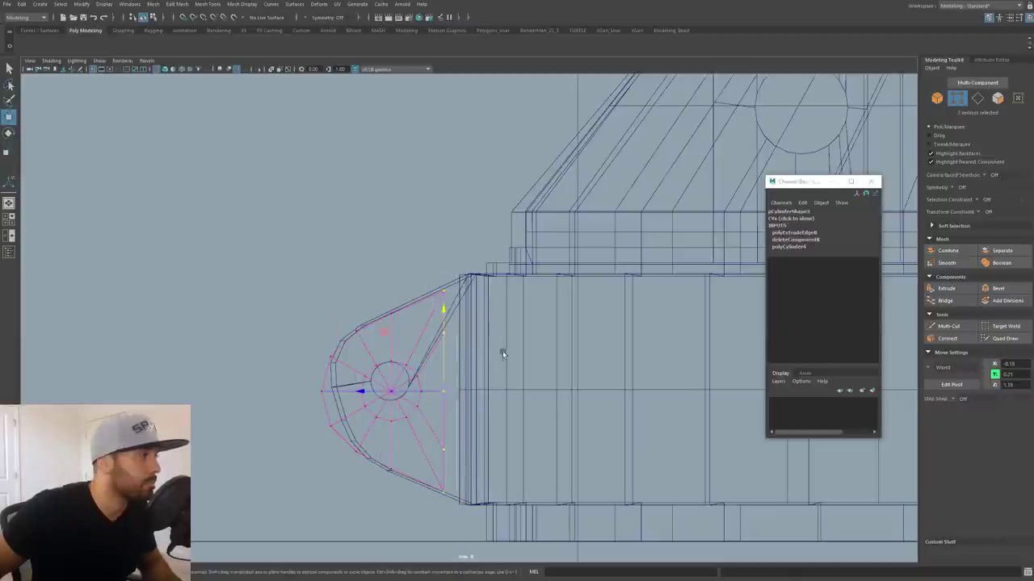
pyautogui.moveTo(352, 393); pyautogui.dragTo(375, 393)
pyautogui.press('r')
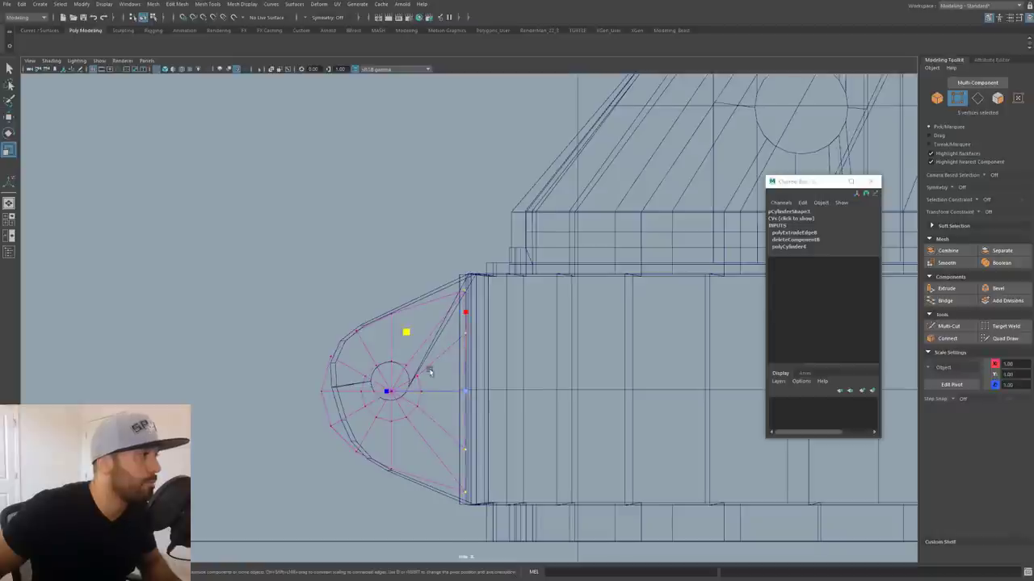
pyautogui.moveTo(467, 315); pyautogui.dragTo(464, 308)
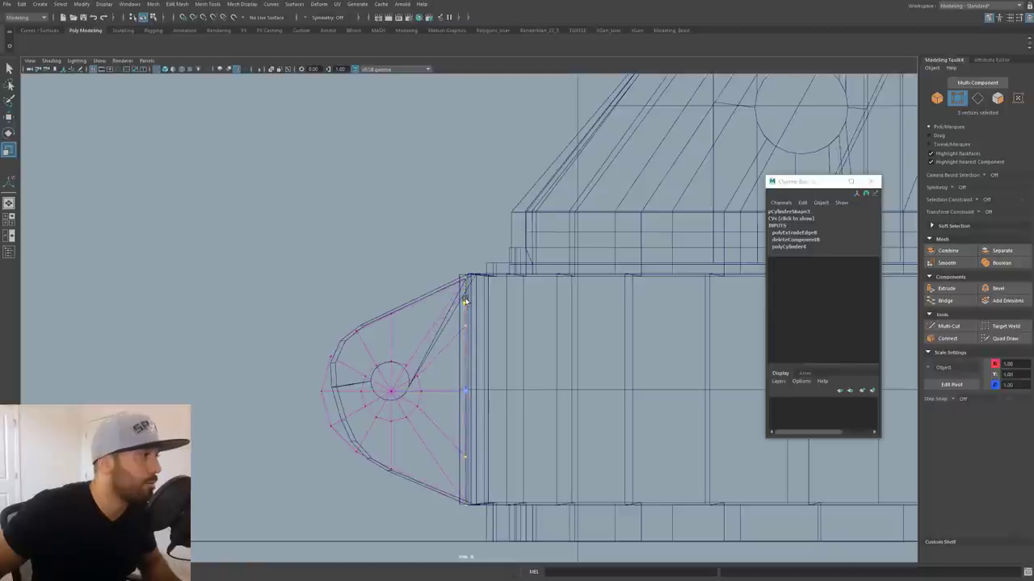
# - Align the plate in the perspective view with the band's vertical edge, at X about -0.151 and Z about 1.251
pyautogui.press('space')
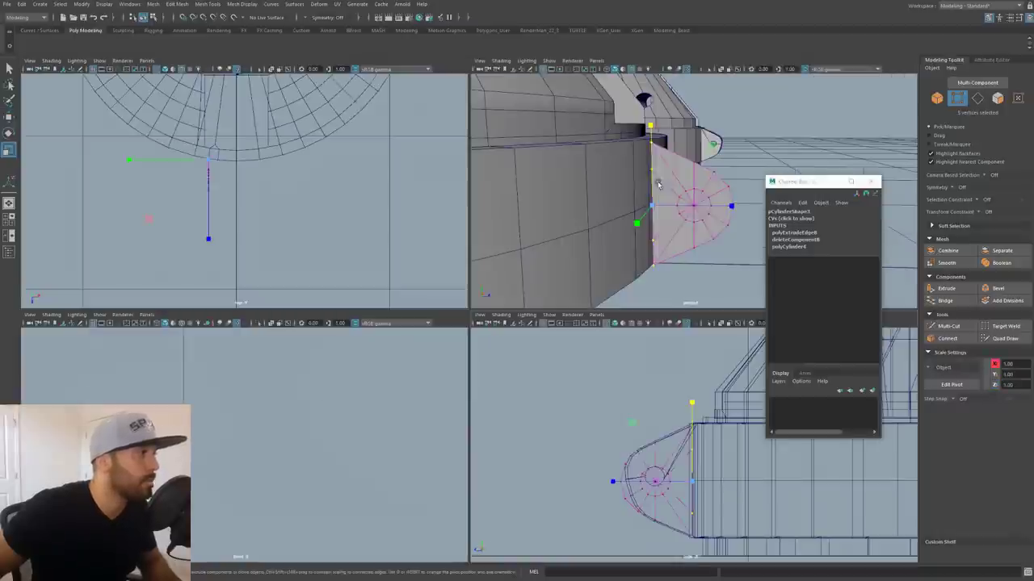
pyautogui.press('space')
pyautogui.moveTo(600, 257)
pyautogui.keyDown('alt'); pyautogui.mouseDown()
pyautogui.moveTo(508, 293)
pyautogui.moveTo(382, 311)
pyautogui.mouseUp(); pyautogui.keyUp('alt')
pyautogui.moveTo(382, 311)
pyautogui.mouseDown(button='right')
pyautogui.moveTo(403, 297)
pyautogui.moveTo(398, 312)
pyautogui.mouseUp(button='right')
pyautogui.press('w')
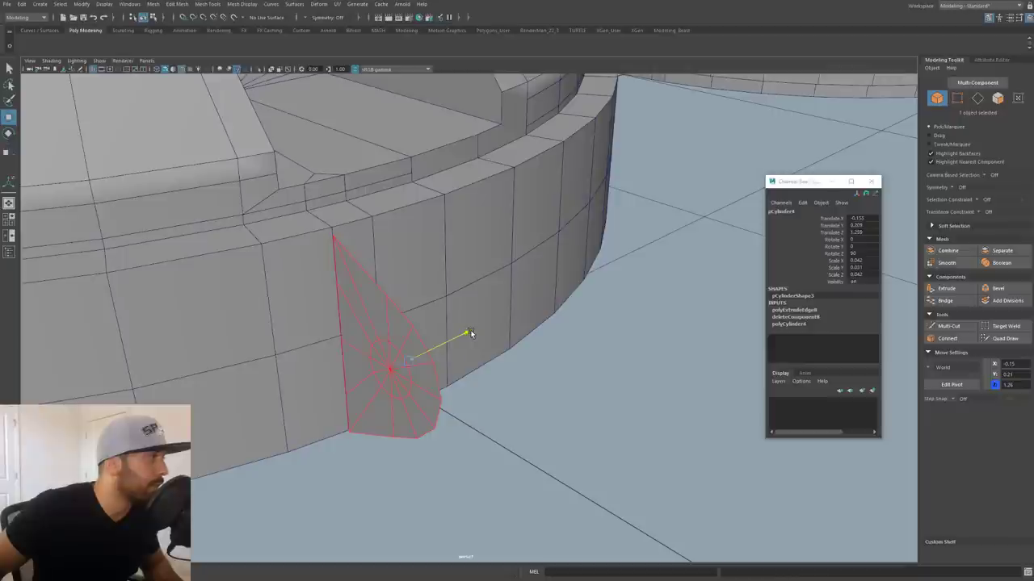
pyautogui.keyDown('alt'); pyautogui.moveTo(437, 311); pyautogui.dragTo(403, 294); pyautogui.keyUp('alt')
pyautogui.scroll(3, 319, 229)
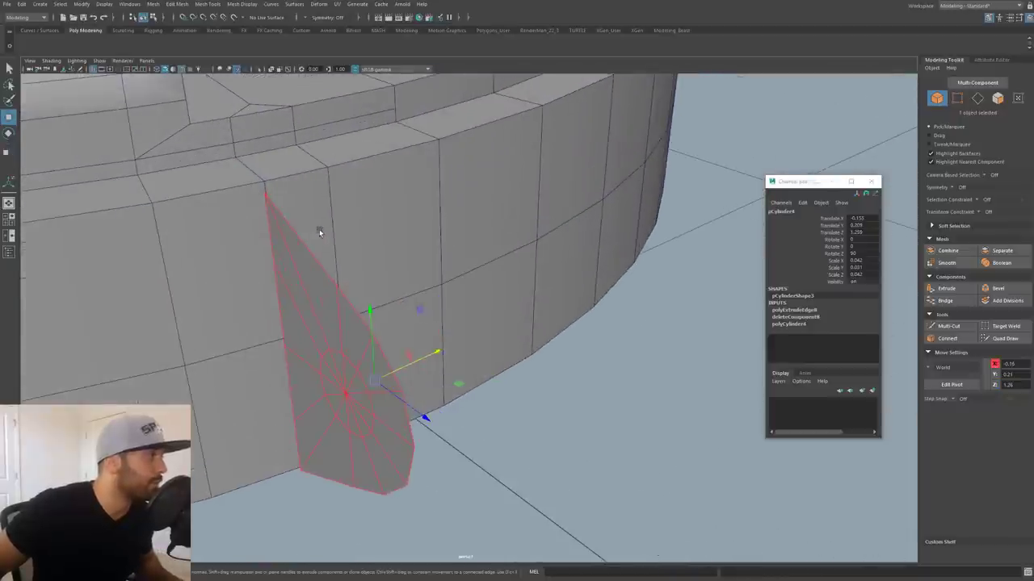
pyautogui.keyDown('alt'); pyautogui.moveTo(319, 228); pyautogui.dragTo(363, 282); pyautogui.keyUp('alt')
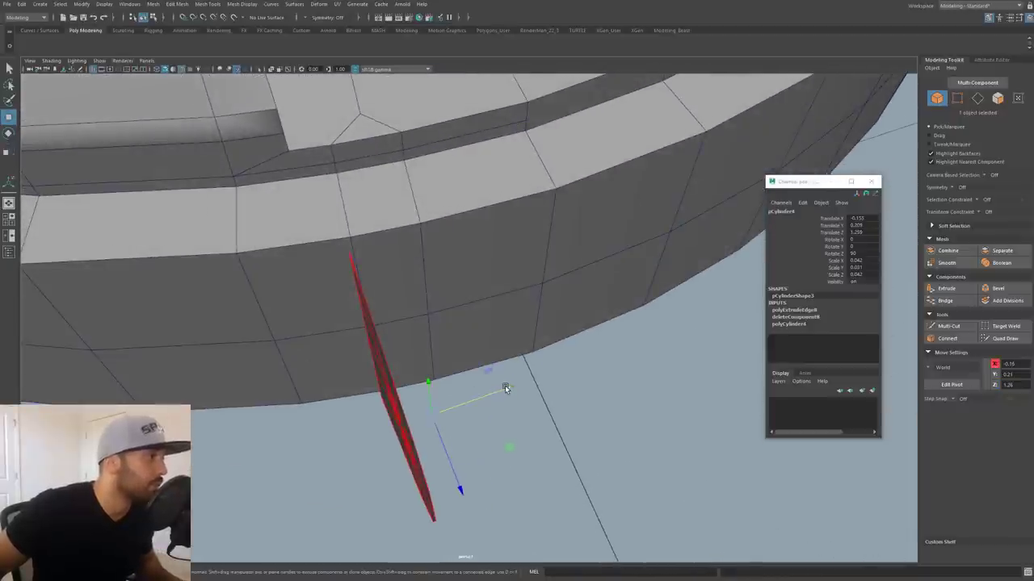
pyautogui.moveTo(505, 385)
pyautogui.mouseDown()
pyautogui.moveTo(528, 362)
pyautogui.moveTo(496, 385)
pyautogui.mouseUp()
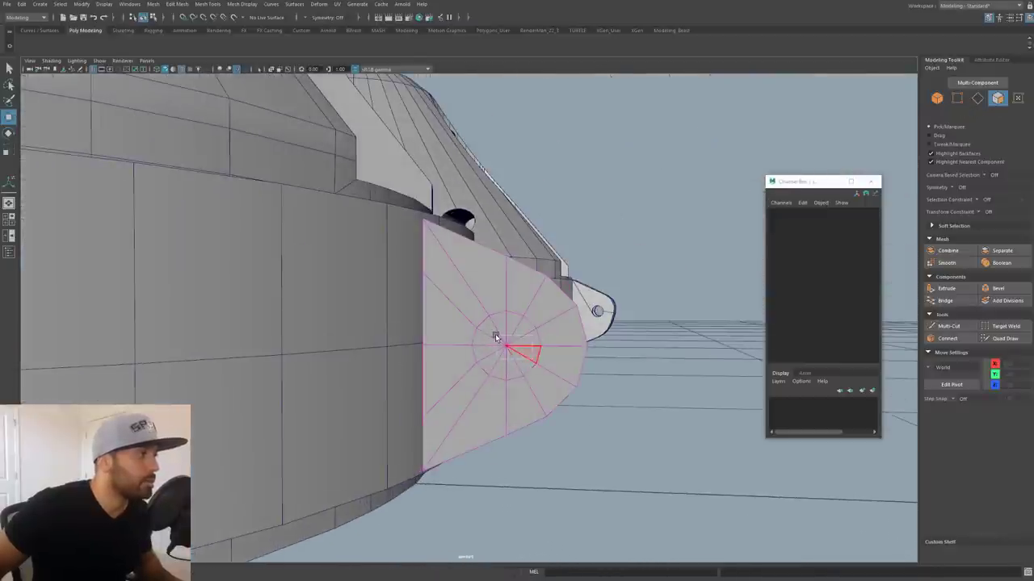
# - Delete the plate's inner disc faces to open a round hole
pyautogui.click(495, 334)
pyautogui.press('Delete')
pyautogui.keyDown('alt'); pyautogui.moveTo(495, 333); pyautogui.dragTo(474, 315); pyautogui.keyUp('alt')
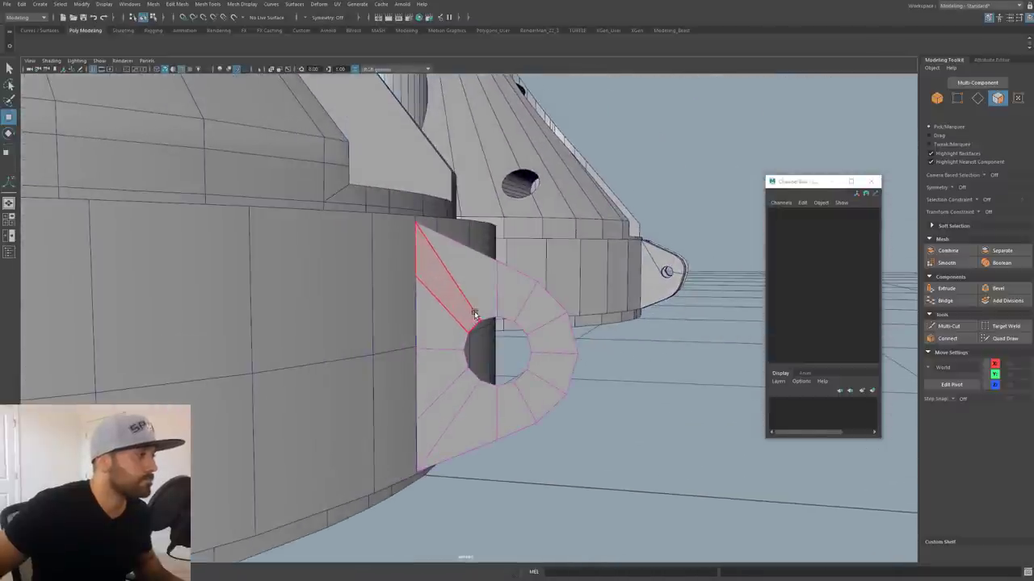
# - Try to enlarge the whole plate uniformly to a scale of about 0.045
pyautogui.moveTo(474, 315); pyautogui.dragTo(473, 277, button='right')
pyautogui.keyDown('alt'); pyautogui.moveTo(473, 277); pyautogui.dragTo(487, 280); pyautogui.keyUp('alt')
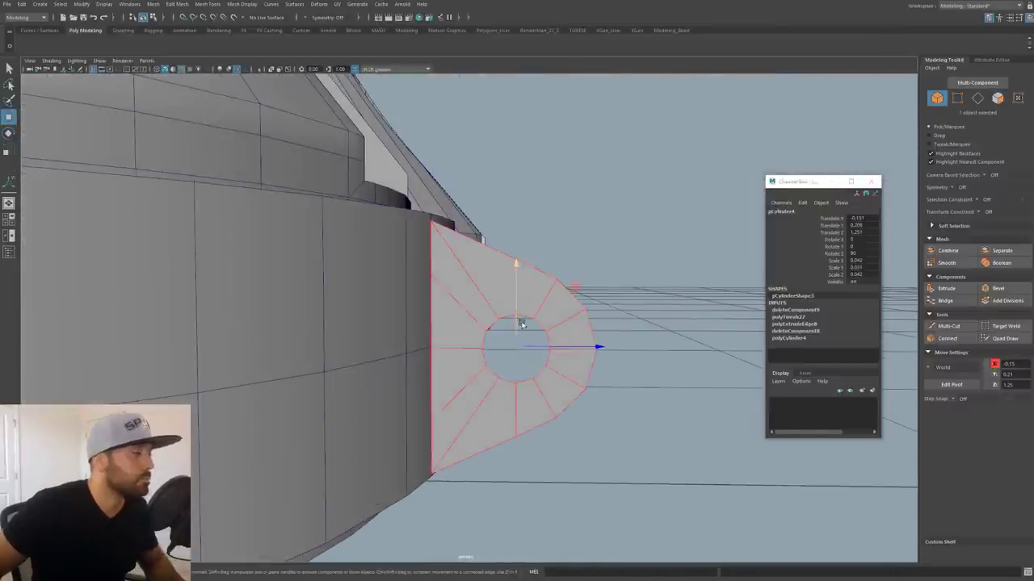
pyautogui.press('r')
pyautogui.moveTo(576, 288); pyautogui.dragTo(579, 284)
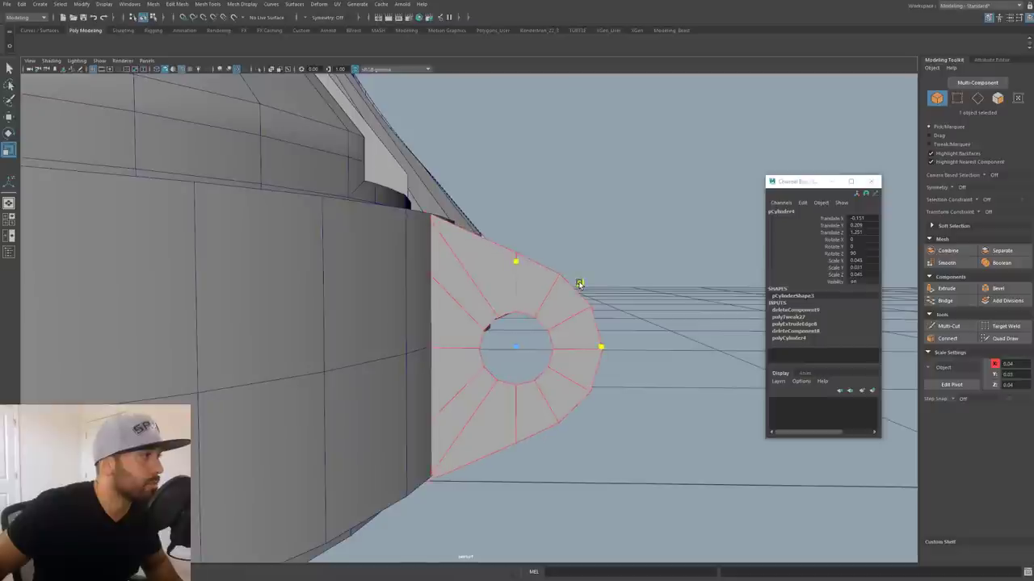
# - Scale the plate's straight-side vertices vertically to fit the height of the band wall
pyautogui.moveTo(432, 494); pyautogui.dragTo(386, 239)
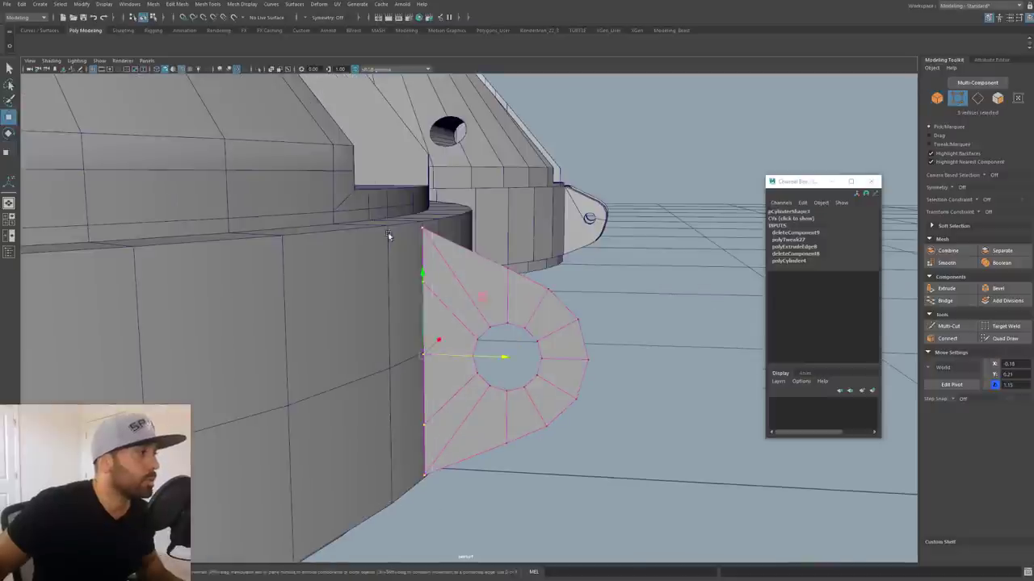
pyautogui.press('r')
pyautogui.press('q')
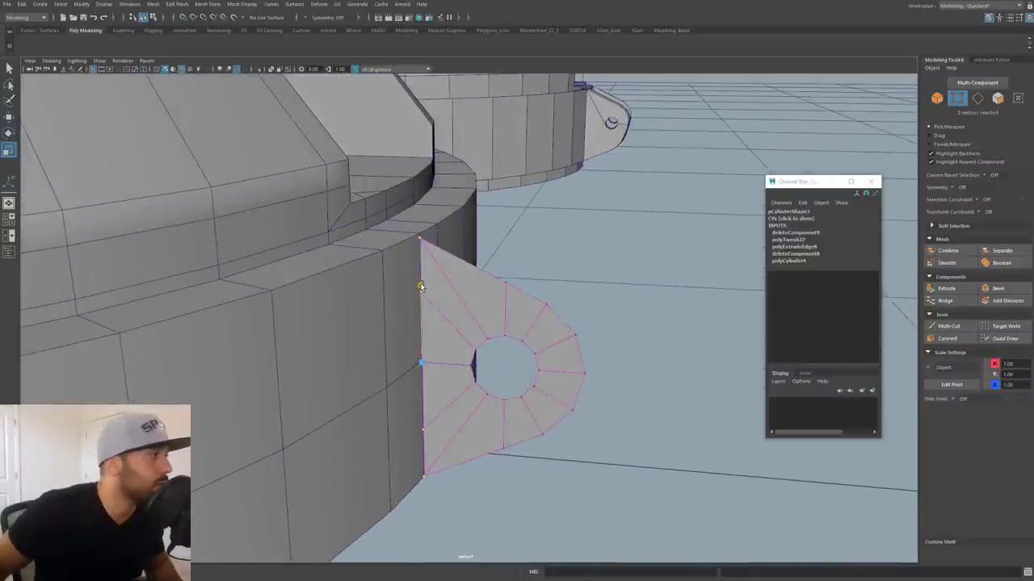
pyautogui.moveTo(420, 284); pyautogui.dragTo(421, 286)
# - Extrude all 12 plate faces sideways with Local Translate Z to the width of the adjoining narrow band segment
pyautogui.keyDown('alt'); pyautogui.moveTo(396, 225); pyautogui.dragTo(588, 224, button='right'); pyautogui.keyUp('alt')
pyautogui.keyDown('alt'); pyautogui.moveTo(587, 225); pyautogui.dragTo(371, 187); pyautogui.keyUp('alt')
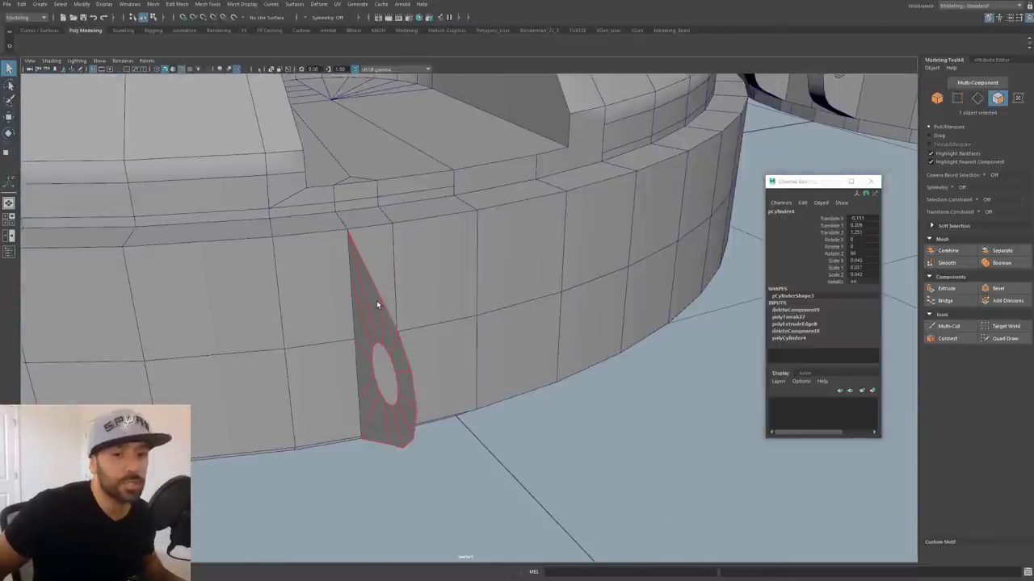
pyautogui.hotkey('ctrl', 'F11')
pyautogui.hotkey('ctrl', 'e')
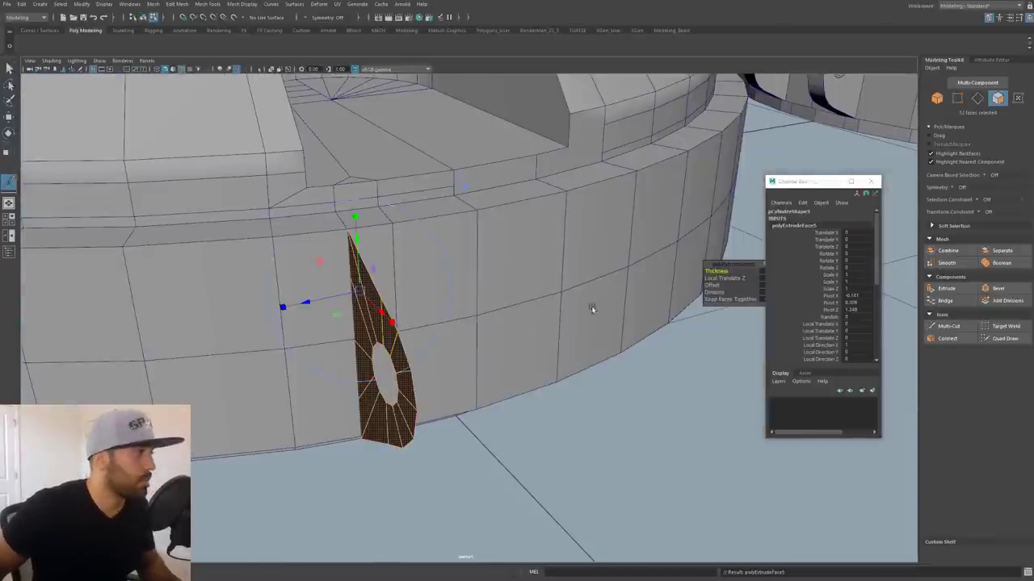
pyautogui.moveTo(315, 302); pyautogui.dragTo(336, 278)
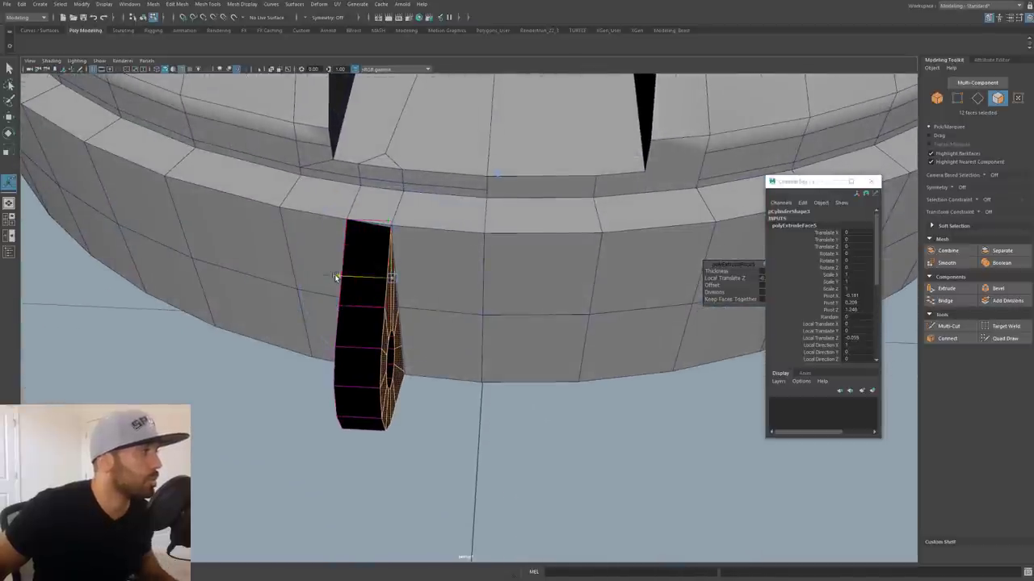
# - Select all faces of the extruded bracket and reverse their normals
pyautogui.press('q')
pyautogui.doubleClick(366, 246)
pyautogui.click(154, 4)
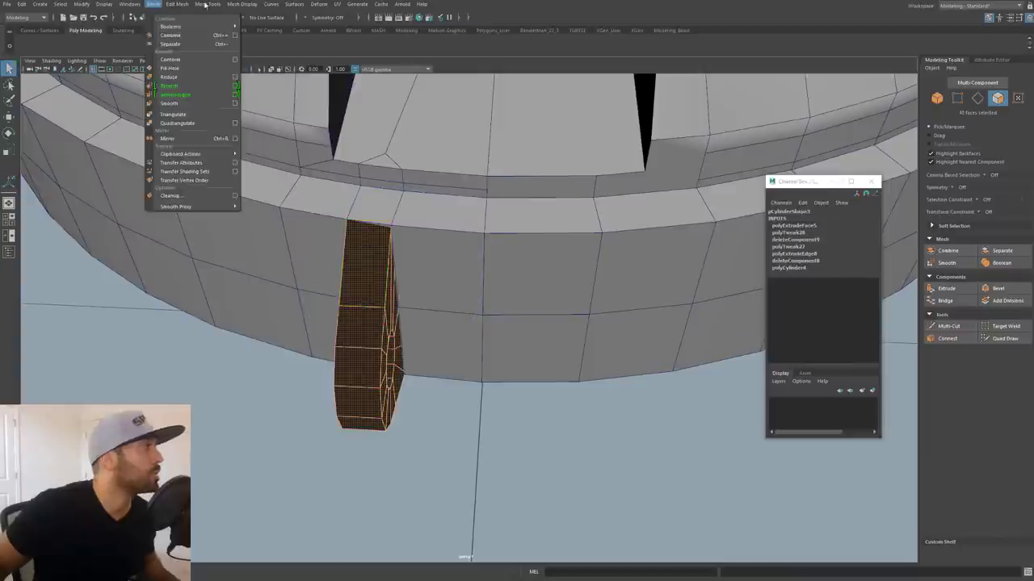
pyautogui.moveTo(242, 4)
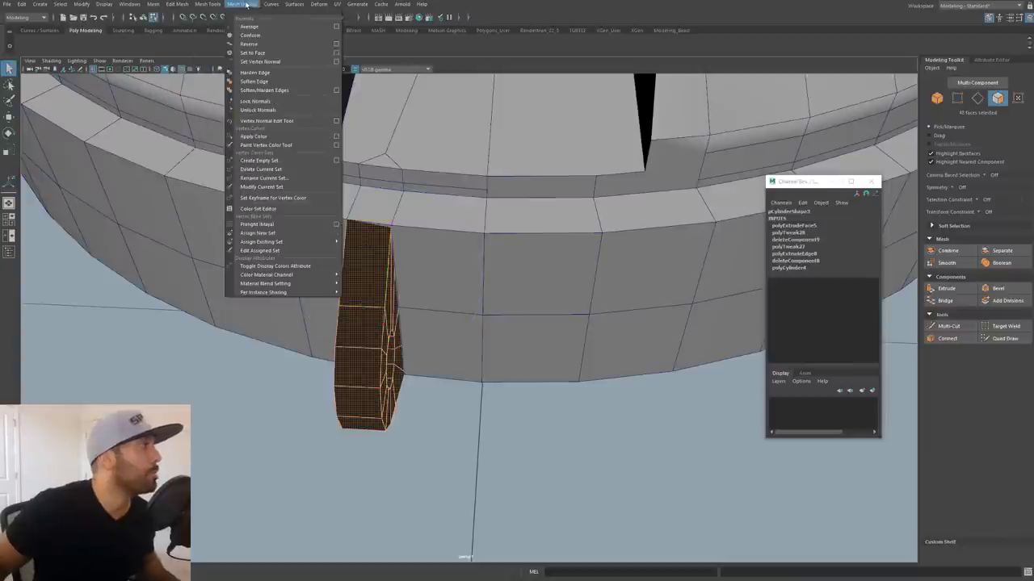
pyautogui.click(249, 44)
# - Move the bracket outward along Z to about 1.27, leaving a small gap to the band
pyautogui.keyDown('alt'); pyautogui.moveTo(290, 146); pyautogui.dragTo(427, 237); pyautogui.keyUp('alt')
pyautogui.moveTo(328, 162); pyautogui.dragTo(373, 146, button='right')
pyautogui.keyDown('alt'); pyautogui.moveTo(392, 202); pyautogui.dragTo(345, 136); pyautogui.keyUp('alt')
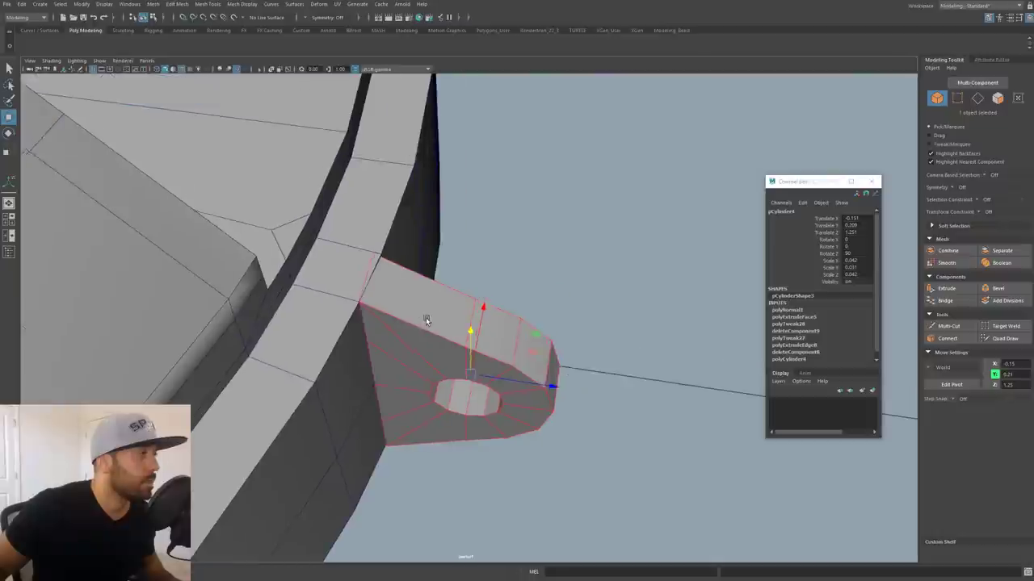
pyautogui.keyDown('alt'); pyautogui.moveTo(426, 320); pyautogui.dragTo(384, 326); pyautogui.keyUp('alt')
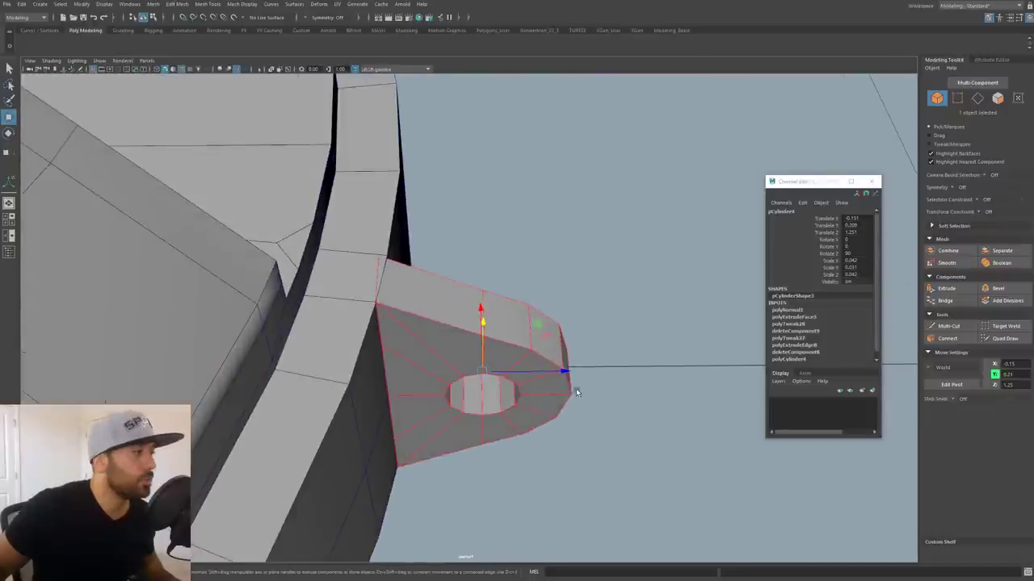
pyautogui.moveTo(555, 373); pyautogui.dragTo(574, 372)
pyautogui.keyDown('alt'); pyautogui.moveTo(452, 308); pyautogui.dragTo(432, 303); pyautogui.keyUp('alt')
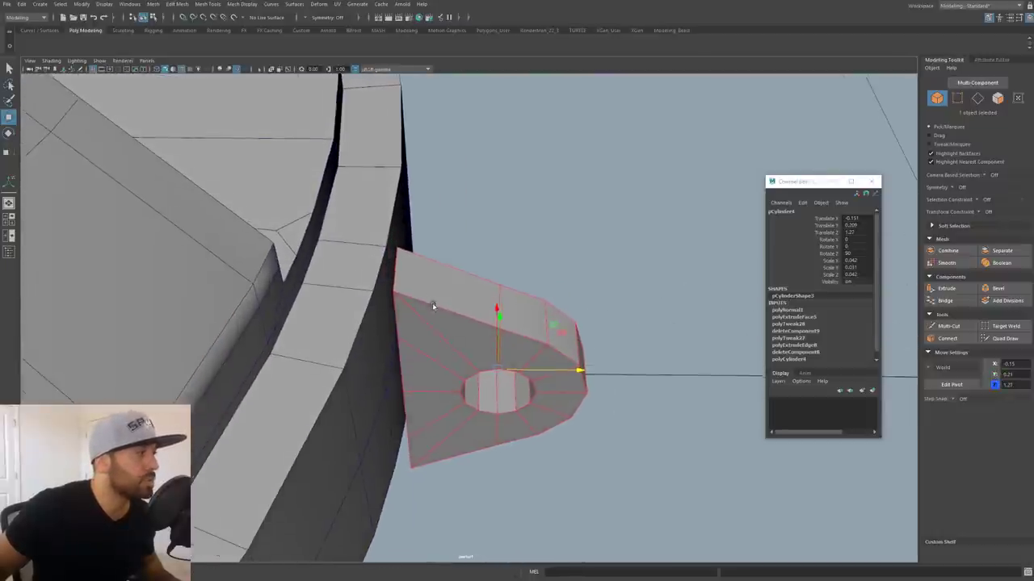
# - Extrude the two narrow band faces behind the bracket outward toward it
pyautogui.moveTo(342, 264); pyautogui.dragTo(341, 288, button='right')
pyautogui.click(389, 330)
pyautogui.keyDown('alt'); pyautogui.moveTo(407, 355); pyautogui.dragTo(420, 385); pyautogui.keyUp('alt')
pyautogui.keyDown('shift'); pyautogui.click(395, 378); pyautogui.keyUp('shift')
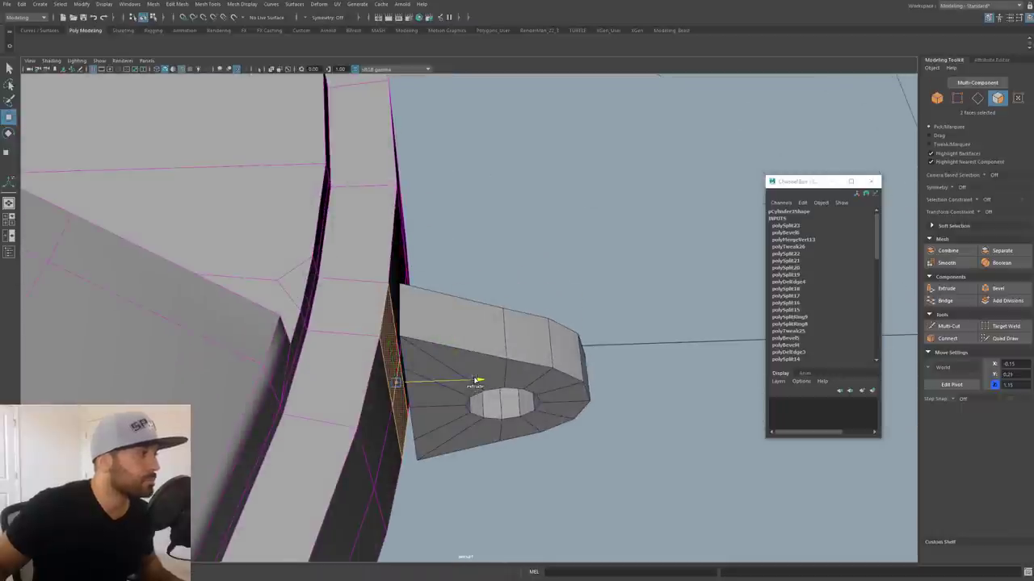
pyautogui.hotkey('ctrl', 'e')
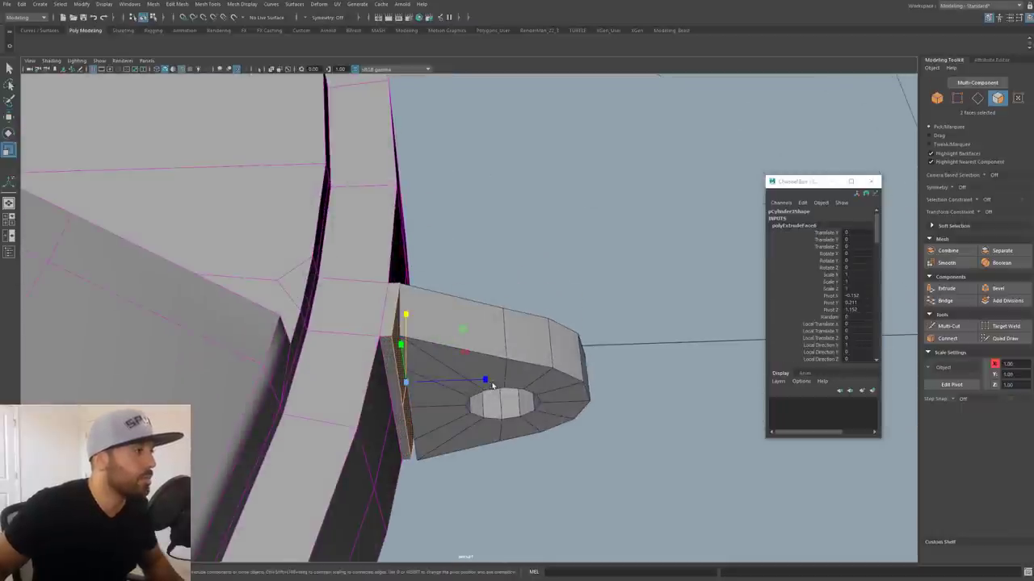
# - Flatten the two extruded band faces along Z and delete them to leave an opening facing the bracket
pyautogui.press('r')
pyautogui.keyDown('alt'); pyautogui.moveTo(335, 374); pyautogui.dragTo(322, 305); pyautogui.keyUp('alt')
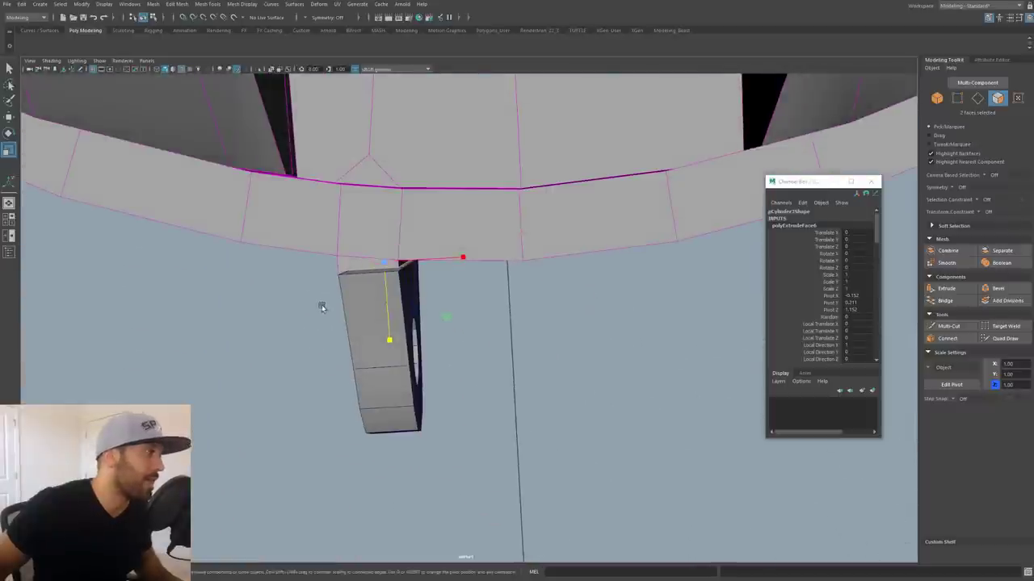
pyautogui.keyDown('alt'); pyautogui.moveTo(322, 305); pyautogui.dragTo(559, 283, button='right'); pyautogui.keyUp('alt')
pyautogui.keyDown('alt'); pyautogui.moveTo(558, 282); pyautogui.dragTo(490, 277); pyautogui.keyUp('alt')
pyautogui.press('Delete')
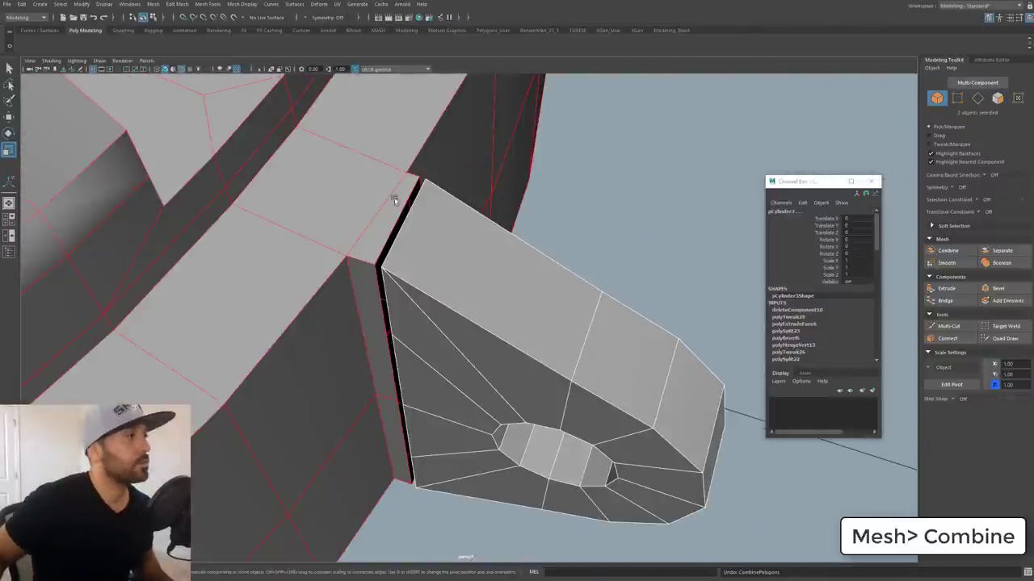
# - Combine the bracket and the conical part into one mesh
pyautogui.click(434, 236)
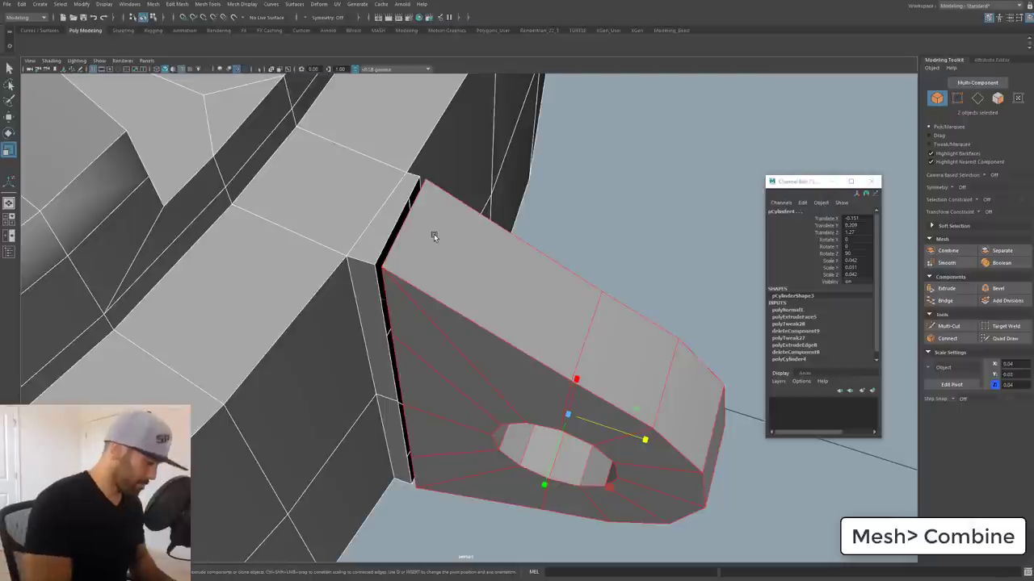
pyautogui.hotkey('ctrl', 'shift', 'c')
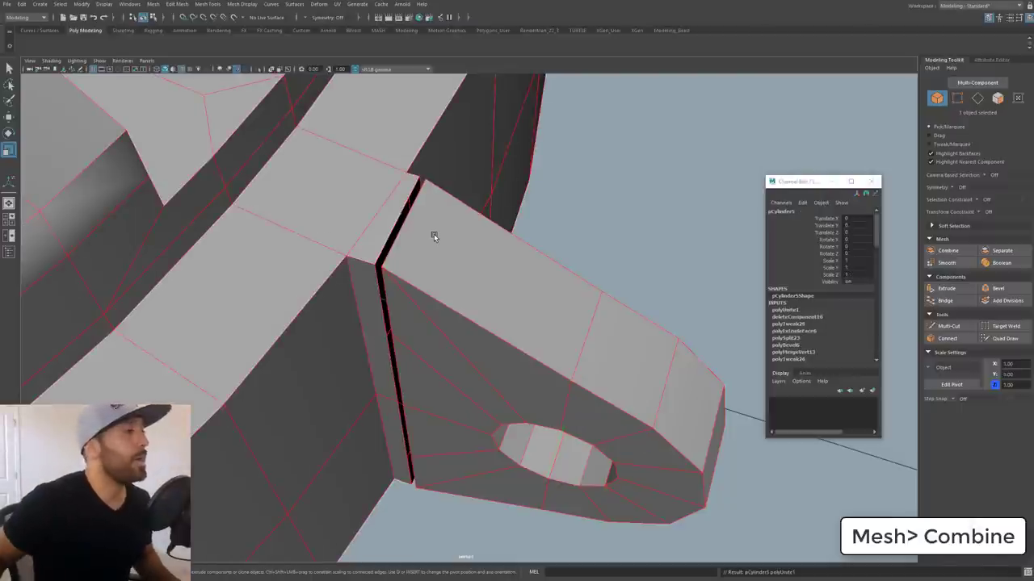
# - Delete the bracket's narrow back faces that face the opening in the band
pyautogui.keyDown('alt'); pyautogui.moveTo(434, 236); pyautogui.dragTo(404, 191); pyautogui.keyUp('alt')
pyautogui.moveTo(402, 191); pyautogui.dragTo(401, 170, button='right')
pyautogui.moveTo(489, 156); pyautogui.dragTo(492, 173, button='right')
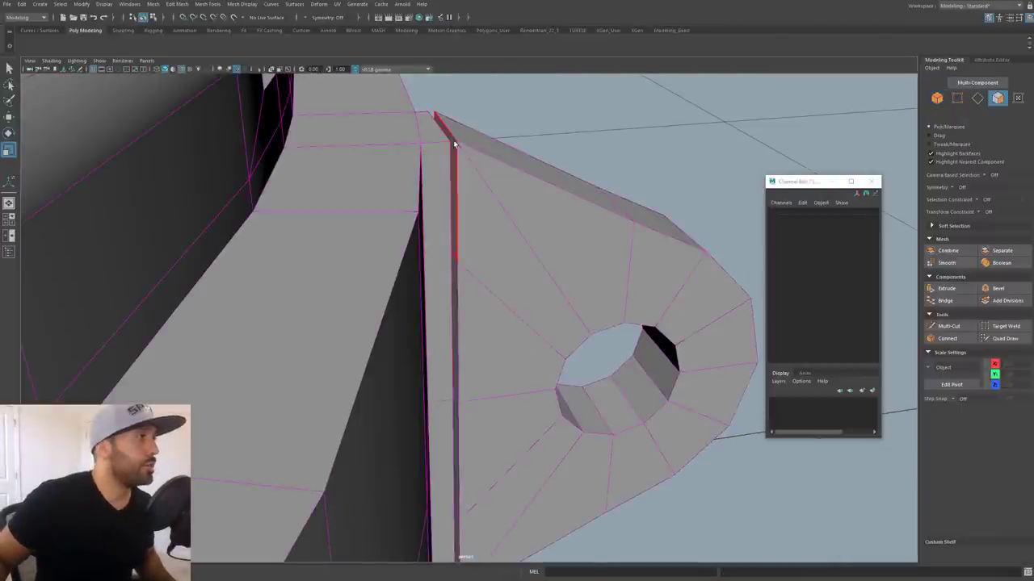
pyautogui.click(454, 145)
pyautogui.keyDown('alt'); pyautogui.moveTo(491, 275); pyautogui.dragTo(442, 181, button='middle'); pyautogui.keyUp('alt')
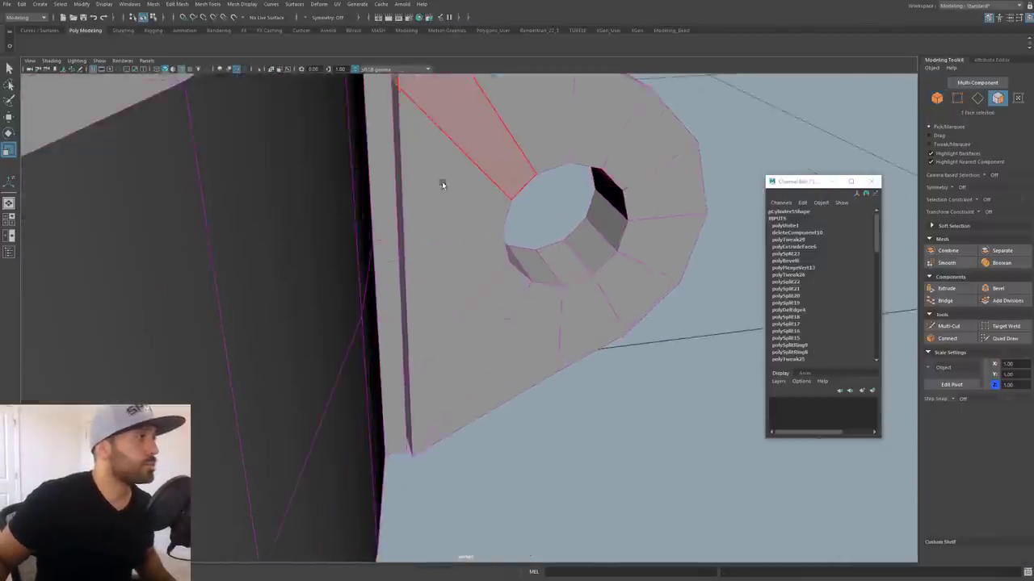
pyautogui.keyDown('shift'); pyautogui.click(397, 192); pyautogui.keyUp('shift')
pyautogui.keyDown('shift'); pyautogui.click(404, 273); pyautogui.keyUp('shift')
pyautogui.keyDown('alt'); pyautogui.moveTo(427, 293); pyautogui.dragTo(421, 246); pyautogui.keyUp('alt')
pyautogui.keyDown('shift'); pyautogui.click(401, 385); pyautogui.keyUp('shift')
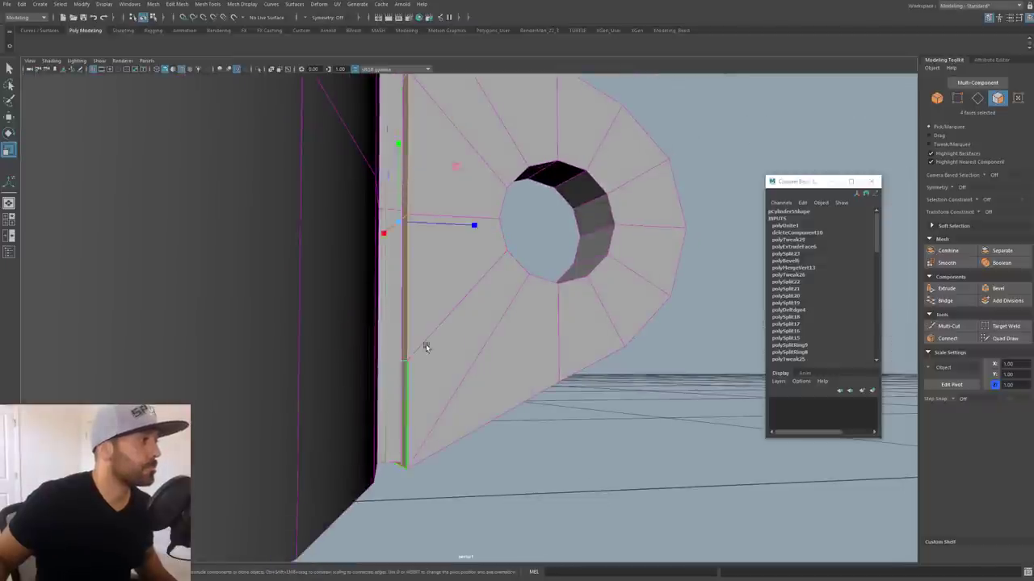
pyautogui.keyDown('alt'); pyautogui.moveTo(426, 347); pyautogui.dragTo(415, 358); pyautogui.keyUp('alt')
pyautogui.press('Delete')
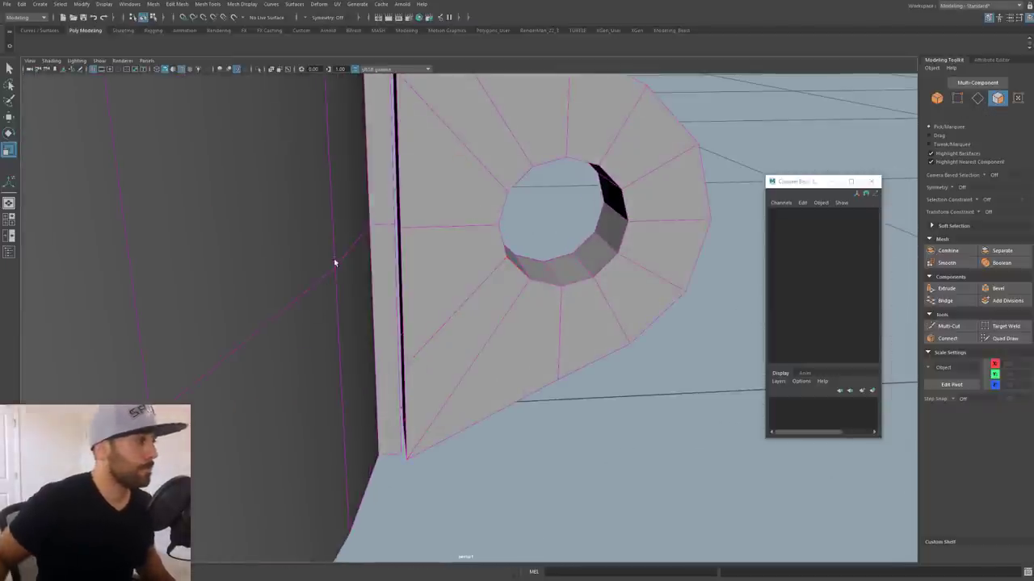
# - Insert two horizontal edge loops around the band, one above and one below its middle edge, to match the bracket's back edges
pyautogui.keyDown('alt'); pyautogui.moveTo(334, 262); pyautogui.dragTo(484, 207); pyautogui.keyUp('alt')
pyautogui.press('F10')
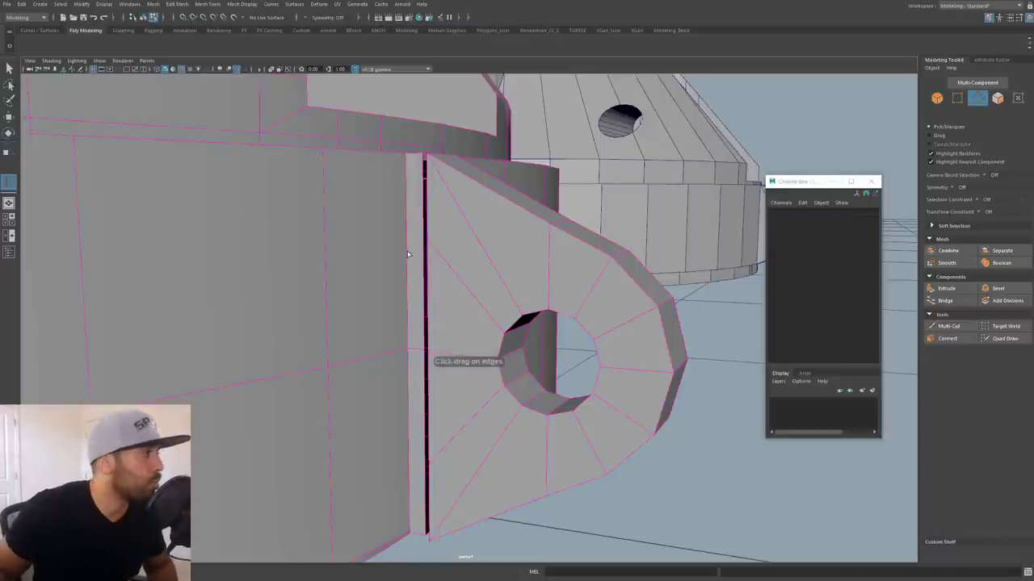
pyautogui.moveTo(407, 254); pyautogui.dragTo(407, 248)
pyautogui.keyDown('ctrl'); pyautogui.click(407, 242); pyautogui.keyUp('ctrl')
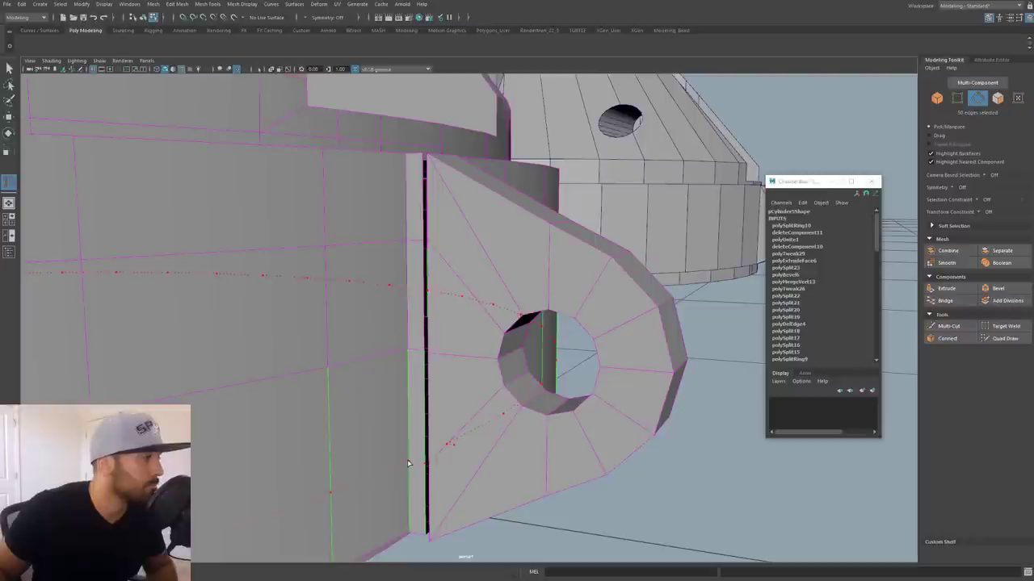
pyautogui.keyDown('ctrl'); pyautogui.click(408, 463); pyautogui.keyUp('ctrl')
# - Bridge the border edges of the bracket's open back with those of the band's opening
pyautogui.press('q')
pyautogui.press('F10')
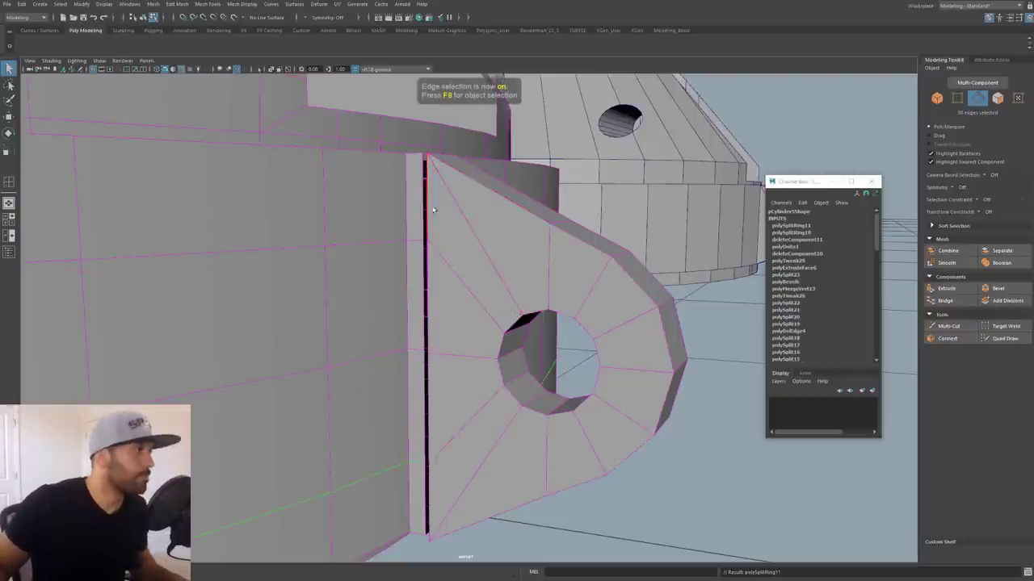
pyautogui.doubleClick(429, 214)
pyautogui.doubleClick(424, 209)
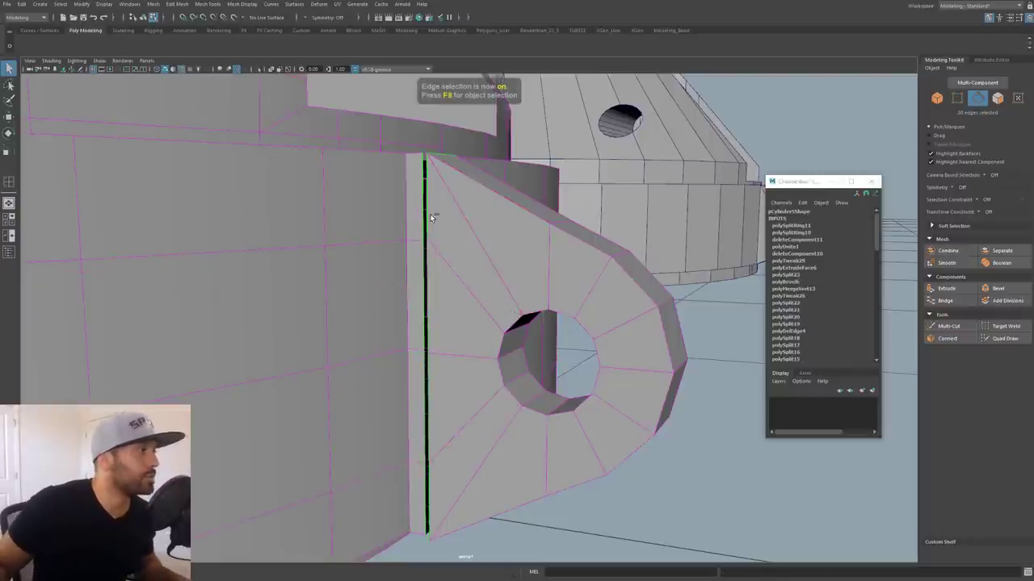
pyautogui.keyDown('shift'); pyautogui.moveTo(431, 217); pyautogui.dragTo(426, 322, button='right'); pyautogui.keyUp('shift')
# - Delete the extra edge loop on the bracket side of the bridged joint, including its vertices
pyautogui.keyDown('alt'); pyautogui.moveTo(487, 248); pyautogui.dragTo(480, 279); pyautogui.keyUp('alt')
pyautogui.moveTo(461, 283); pyautogui.dragTo(461, 262, button='right')
pyautogui.doubleClick(467, 274)
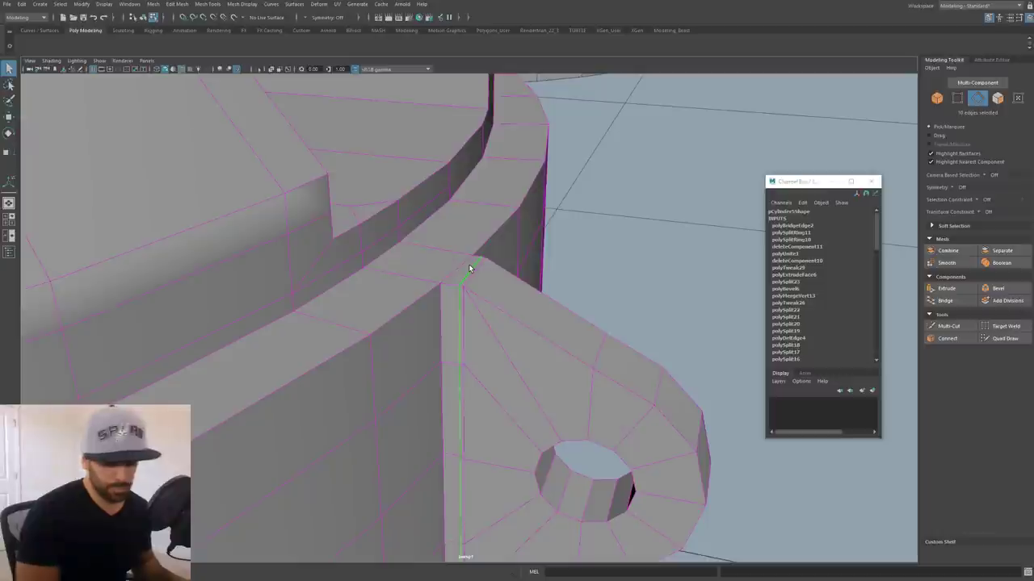
pyautogui.hotkey('ctrl', 'Delete')
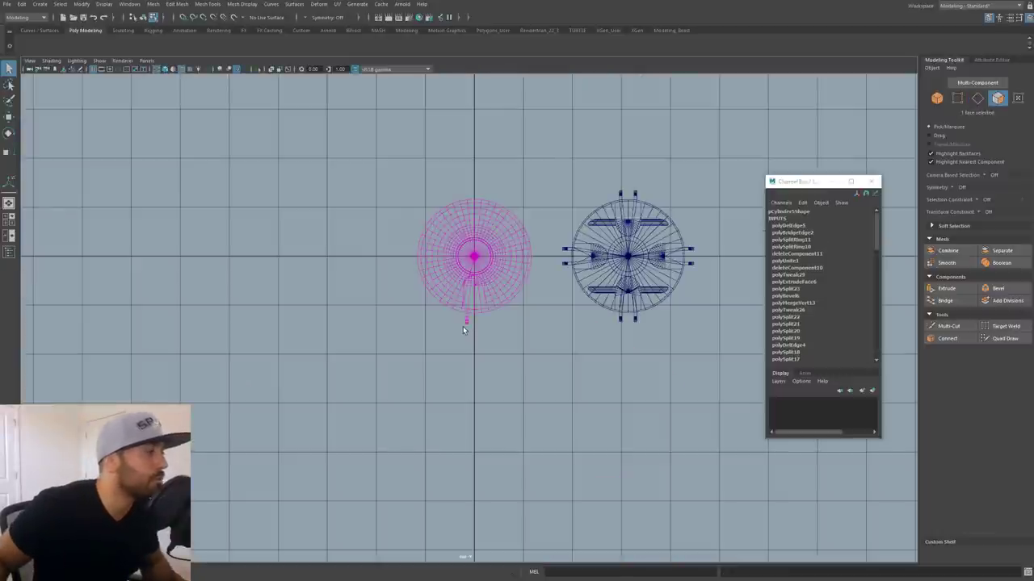
# - In the top view, flatten the bracket's side vertices farthest from the center axis along X, aligned to the band's corner vertex
pyautogui.scroll(5, 469, 315)
pyautogui.click(483, 322)
pyautogui.keyDown('alt'); pyautogui.moveTo(457, 316); pyautogui.dragTo(670, 301); pyautogui.keyUp('alt')
pyautogui.keyDown('alt'); pyautogui.moveTo(670, 301); pyautogui.dragTo(771, 316, button='right'); pyautogui.keyUp('alt')
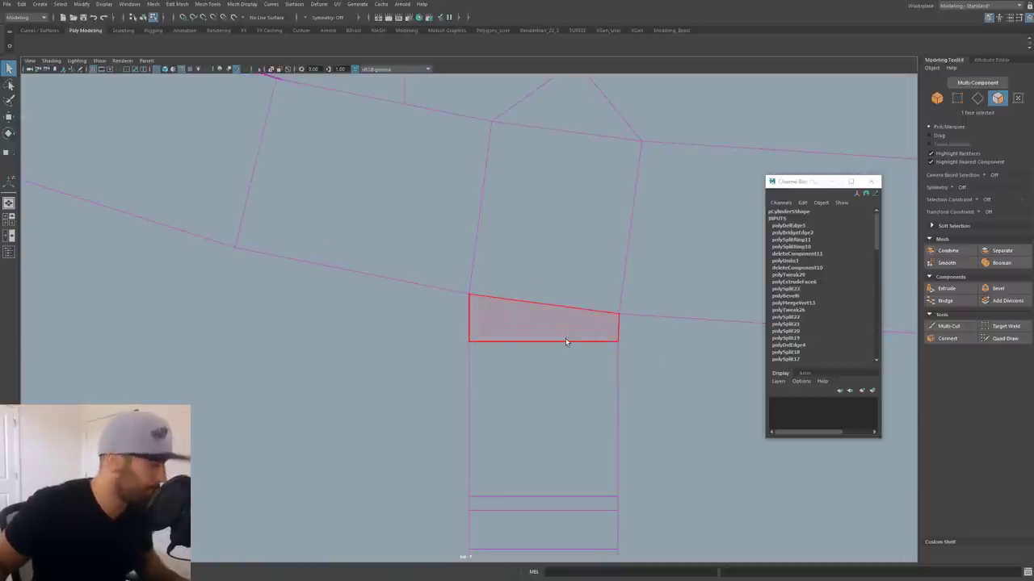
pyautogui.moveTo(528, 335); pyautogui.dragTo(459, 347, button='right')
pyautogui.keyDown('alt'); pyautogui.moveTo(454, 346); pyautogui.dragTo(443, 202, button='middle'); pyautogui.keyUp('alt')
pyautogui.keyDown('alt'); pyautogui.moveTo(489, 279); pyautogui.dragTo(443, 305, button='right'); pyautogui.keyUp('alt')
pyautogui.scroll(3, 465, 293)
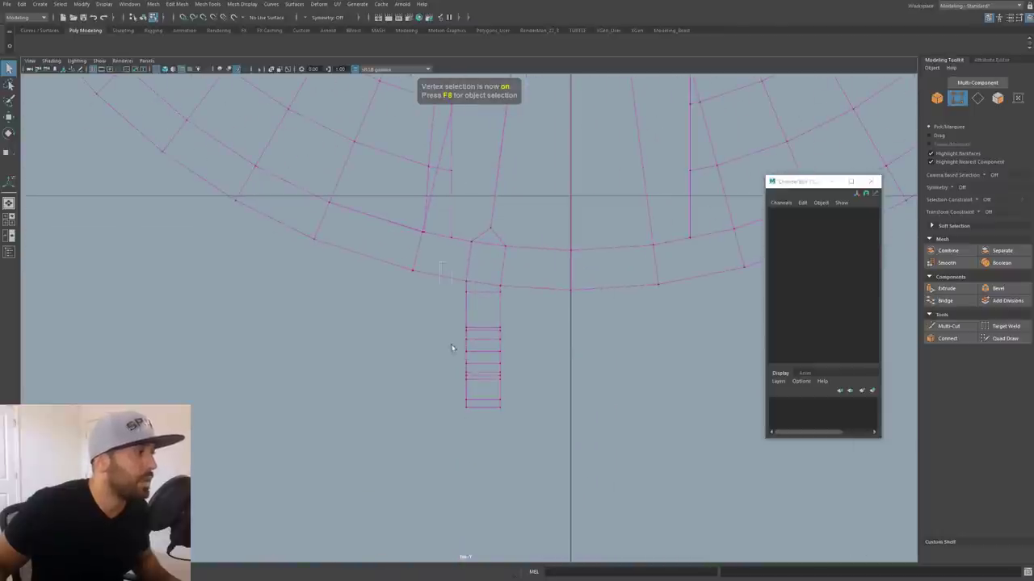
pyautogui.moveTo(453, 348); pyautogui.dragTo(482, 469)
pyautogui.press('r')
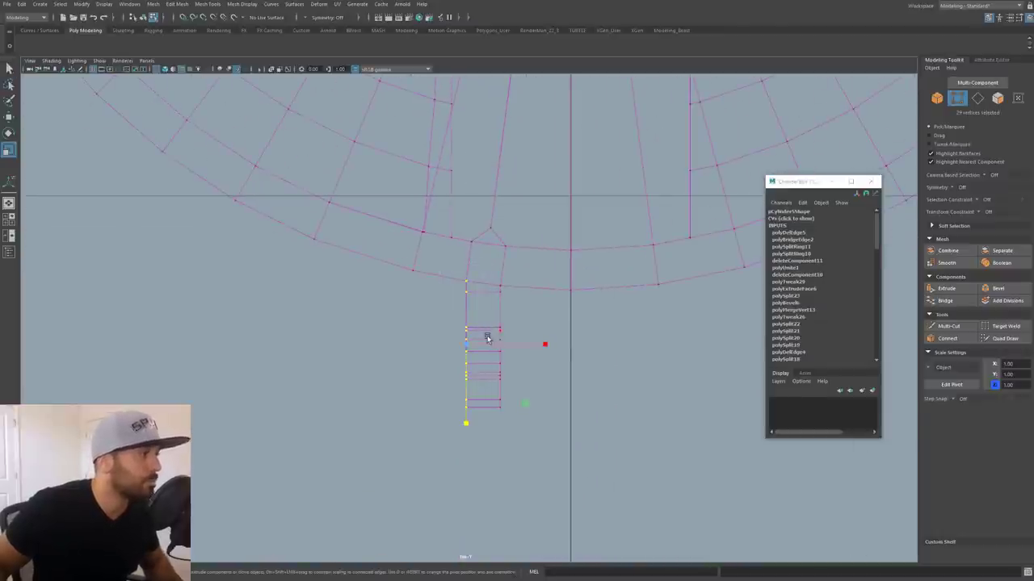
pyautogui.press('Insert')
pyautogui.moveTo(466, 345); pyautogui.dragTo(466, 281)
pyautogui.press('Insert')
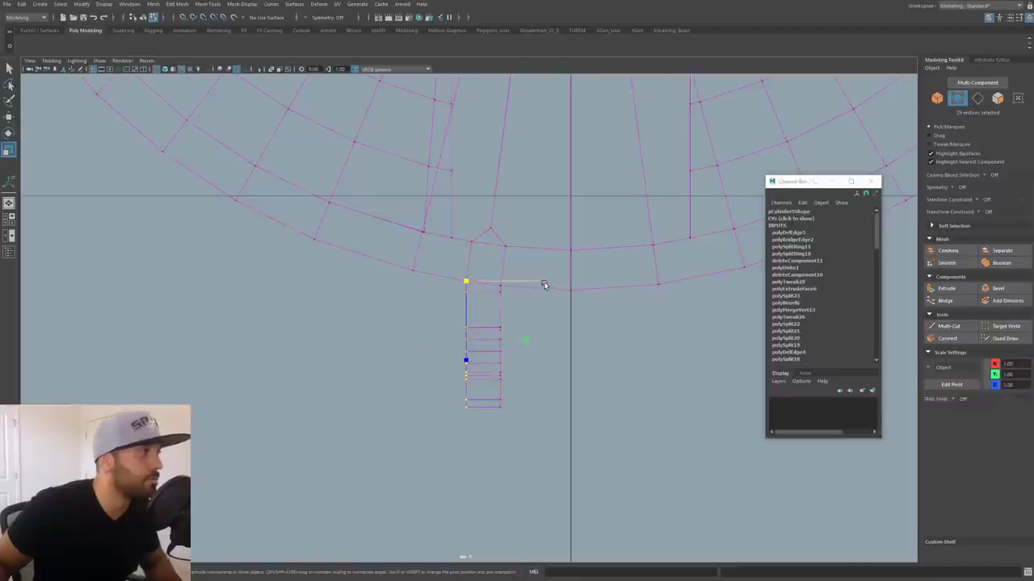
pyautogui.click(543, 282)
pyautogui.press('q')
pyautogui.click(541, 445)
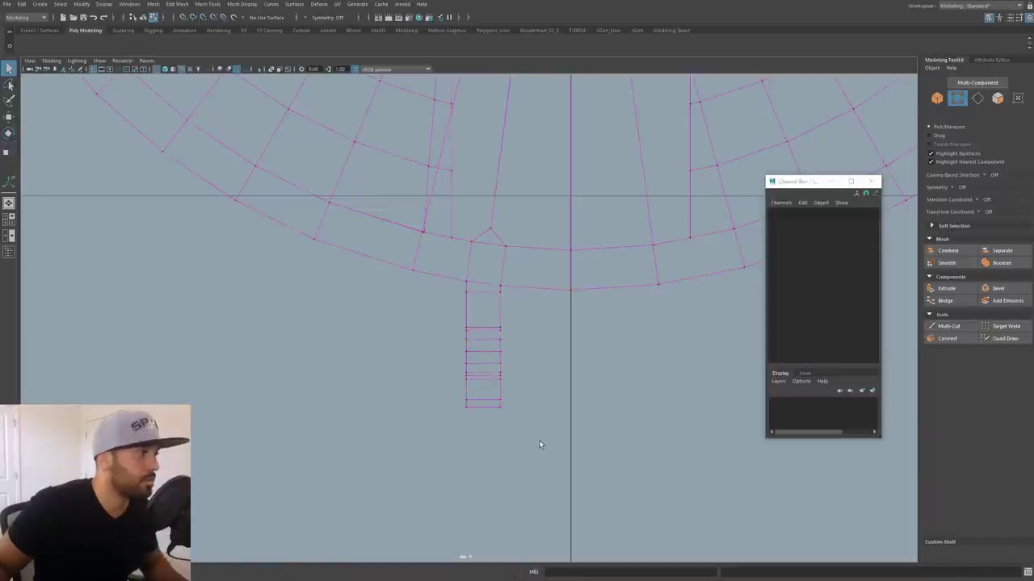
# - Flatten the bracket's side vertices nearest the center axis along X, with the pivot on the adjoining band vertex
pyautogui.moveTo(510, 276); pyautogui.dragTo(486, 429)
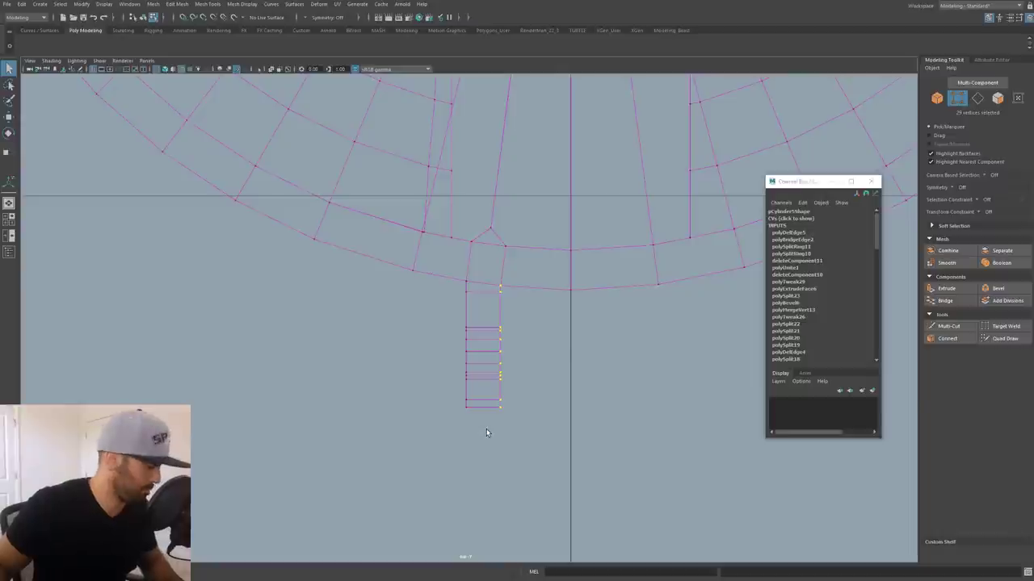
pyautogui.press('r')
pyautogui.press('d')
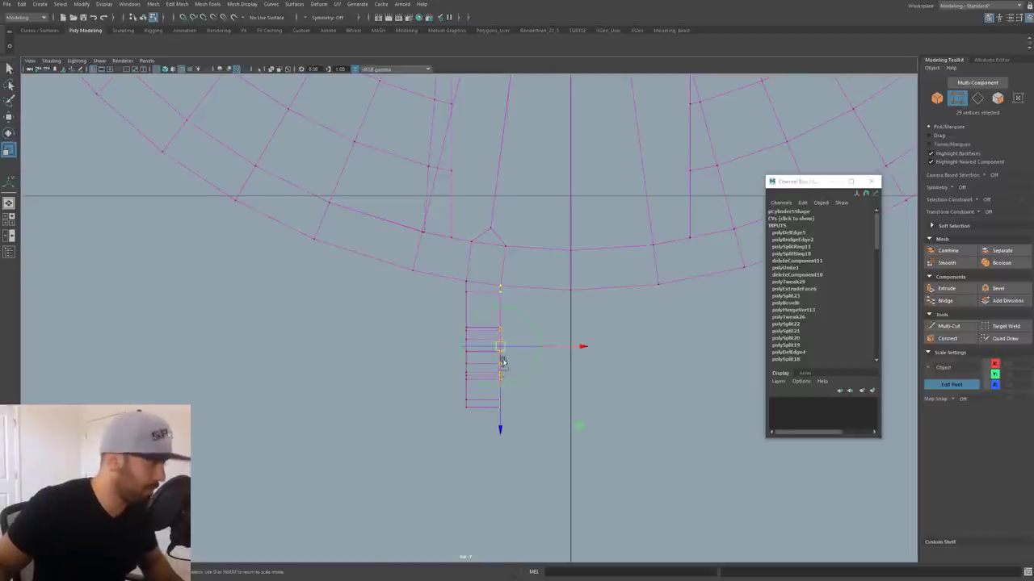
pyautogui.moveTo(500, 349); pyautogui.dragTo(500, 287)
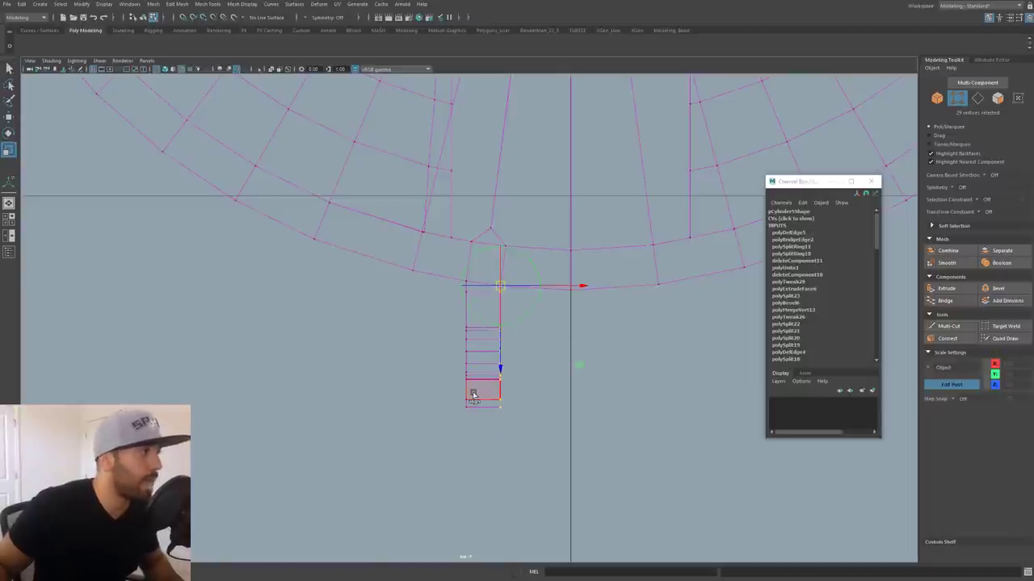
pyautogui.press('d')
pyautogui.moveTo(580, 287); pyautogui.dragTo(185, 295)
pyautogui.scroll(6, 420, 323)
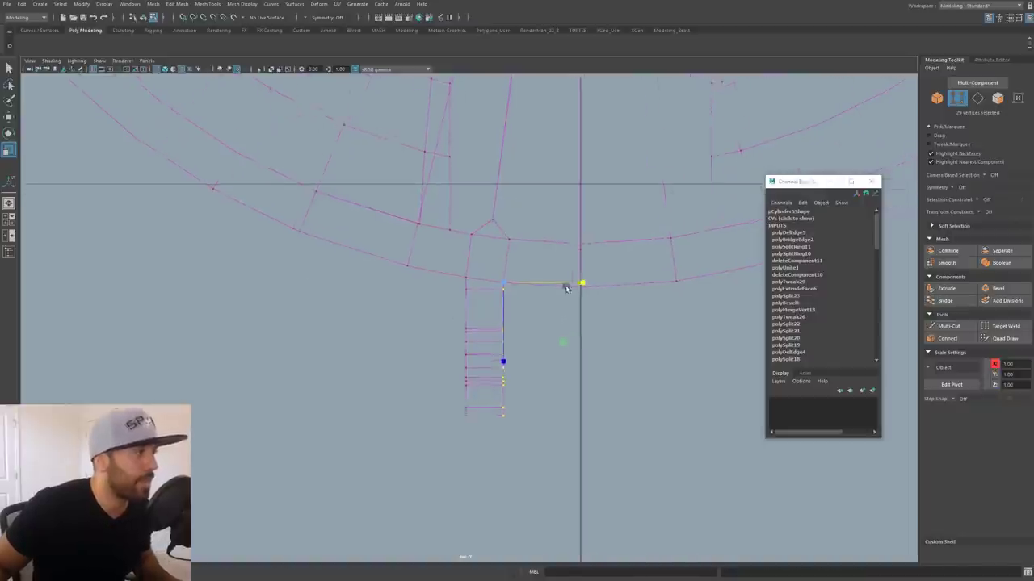
pyautogui.moveTo(610, 258); pyautogui.dragTo(545, 264)
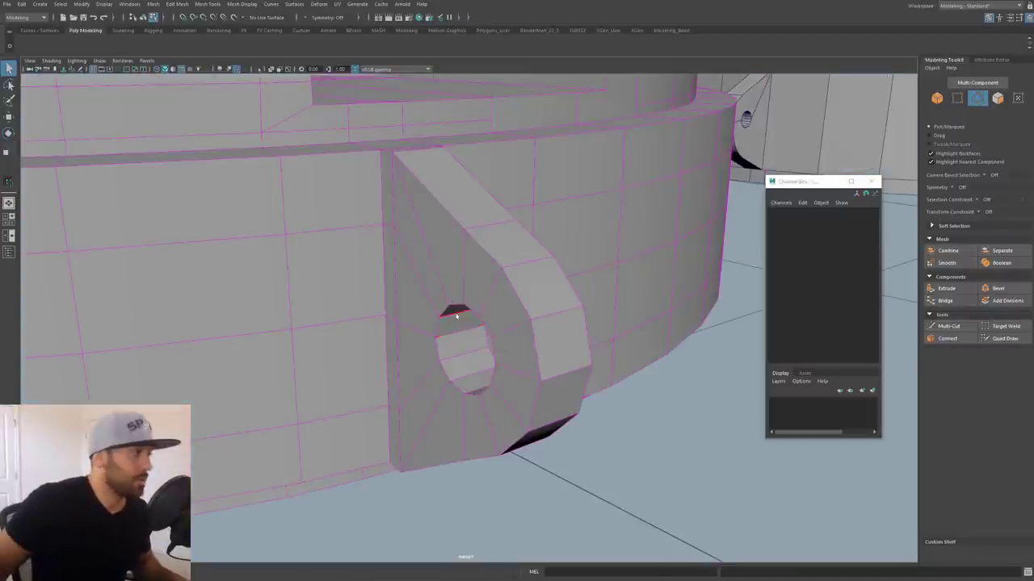
# - Bevel the rim edge loops of the bracket's round hole with an offset fraction of 0.27
pyautogui.doubleClick(452, 307)
pyautogui.keyDown('shift'); pyautogui.doubleClick(484, 337); pyautogui.keyUp('shift')
pyautogui.keyDown('alt'); pyautogui.moveTo(486, 336); pyautogui.dragTo(487, 361); pyautogui.keyUp('alt')
pyautogui.hotkey('ctrl', 'b')
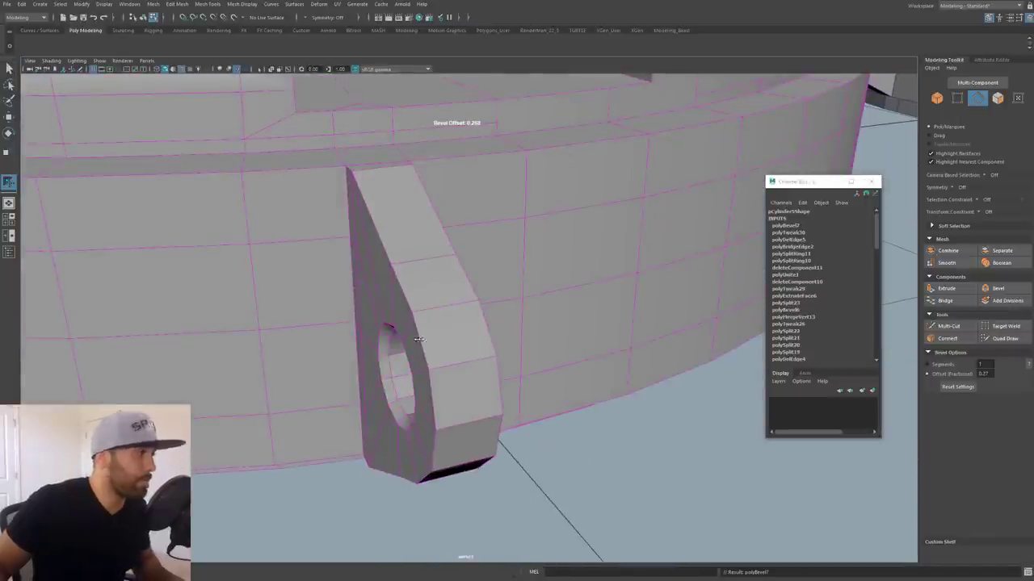
pyautogui.moveTo(418, 339)
pyautogui.keyDown('alt'); pyautogui.mouseDown()
pyautogui.moveTo(429, 313)
pyautogui.moveTo(378, 306)
pyautogui.moveTo(408, 322)
pyautogui.mouseUp(); pyautogui.keyUp('alt')
pyautogui.doubleClick(430, 311)
pyautogui.keyDown('shift'); pyautogui.doubleClick(440, 315); pyautogui.keyUp('shift')
pyautogui.keyDown('shift'); pyautogui.doubleClick(372, 315); pyautogui.keyUp('shift')
pyautogui.hotkey('ctrl', 'b')
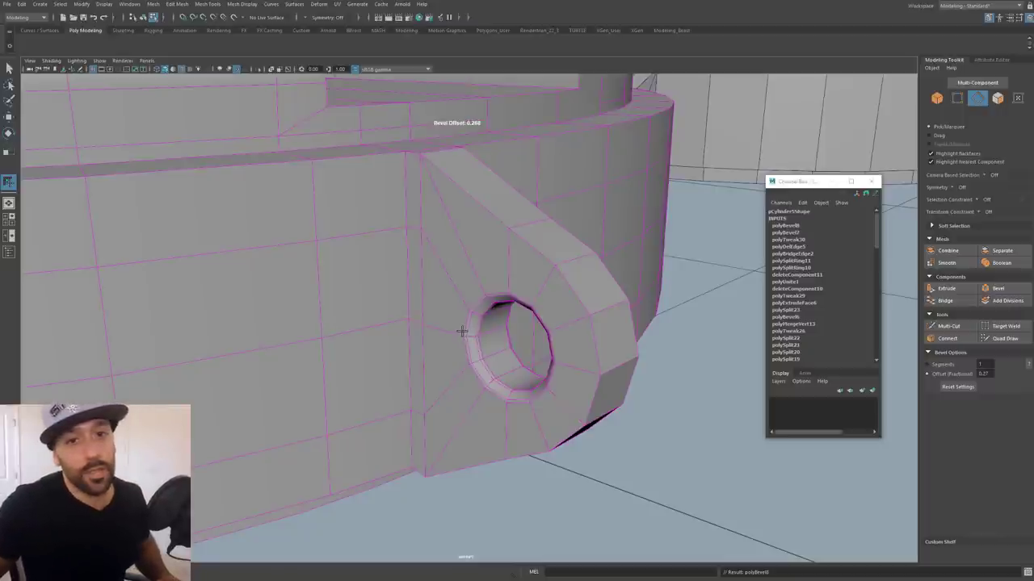
# - Delete the remaining redundant edge loops at the joint between the bracket and the band
pyautogui.keyDown('alt'); pyautogui.moveTo(470, 323); pyautogui.dragTo(501, 318); pyautogui.keyUp('alt')
pyautogui.keyDown('alt'); pyautogui.moveTo(500, 318); pyautogui.dragTo(452, 324, button='right'); pyautogui.keyUp('alt')
pyautogui.keyDown('alt'); pyautogui.moveTo(452, 325); pyautogui.dragTo(537, 322); pyautogui.keyUp('alt')
pyautogui.press('q')
pyautogui.doubleClick(459, 304)
pyautogui.keyDown('alt'); pyautogui.moveTo(459, 305); pyautogui.dragTo(485, 284); pyautogui.keyUp('alt')
pyautogui.keyDown('alt'); pyautogui.moveTo(623, 341); pyautogui.dragTo(464, 309); pyautogui.keyUp('alt')
pyautogui.keyDown('shift'); pyautogui.doubleClick(402, 264); pyautogui.keyUp('shift')
pyautogui.hotkey('ctrl', 'Delete')
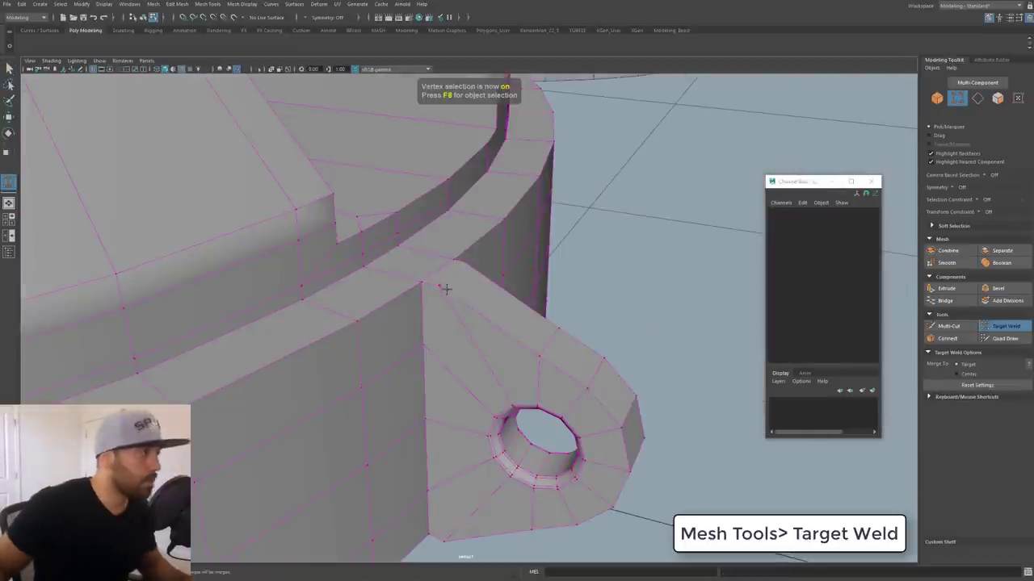
# - Target Weld the leftover bracket vertices at the joint onto the adjacent band corner vertices
pyautogui.moveTo(425, 285); pyautogui.dragTo(422, 283)
pyautogui.keyDown('alt'); pyautogui.moveTo(465, 305); pyautogui.dragTo(396, 311); pyautogui.keyUp('alt')
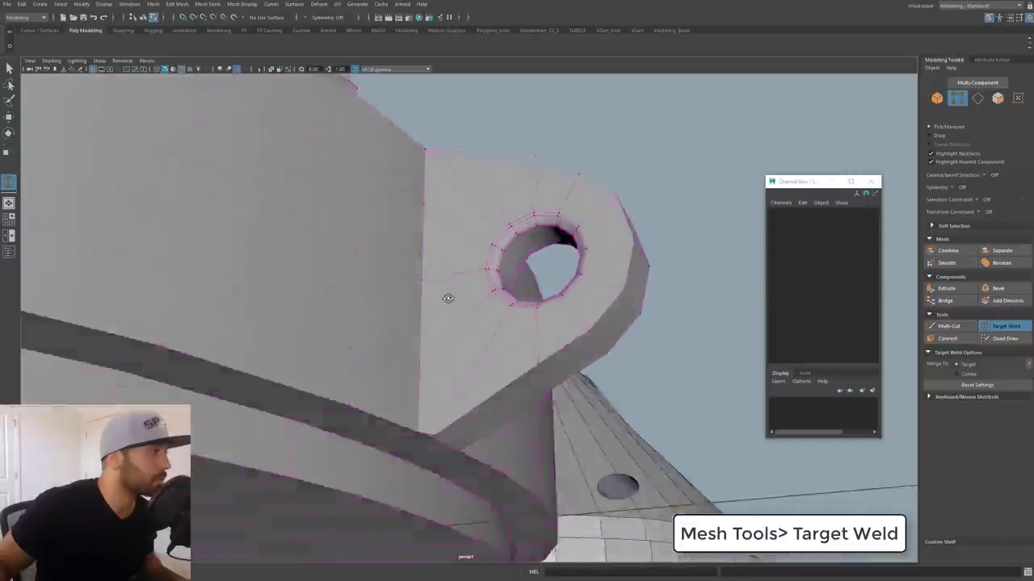
pyautogui.keyDown('alt'); pyautogui.moveTo(448, 296); pyautogui.dragTo(380, 403); pyautogui.keyUp('alt')
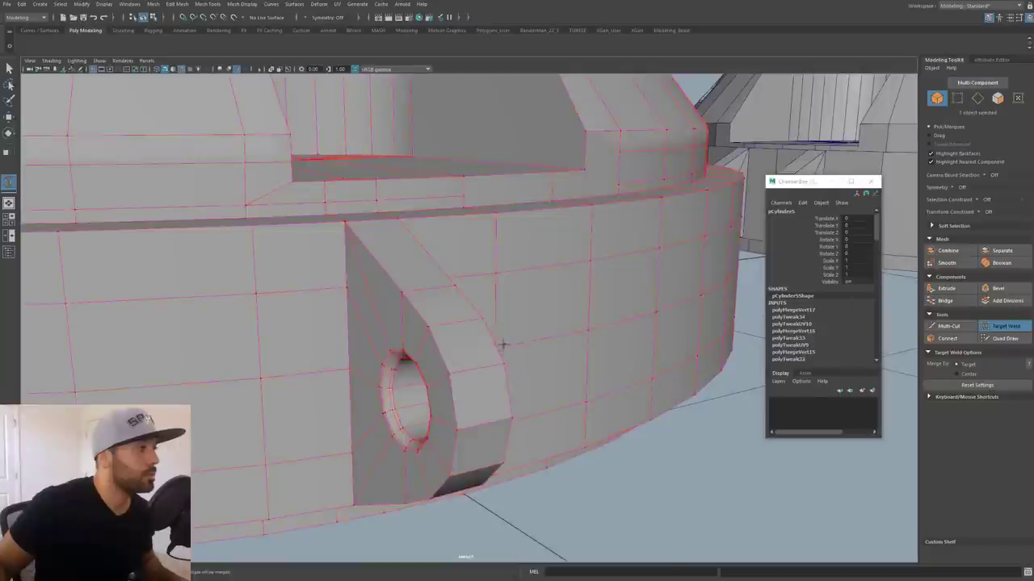
# - Insert edge loops through the band beside the bracket, in line with its two sides
pyautogui.keyDown('alt'); pyautogui.moveTo(503, 345); pyautogui.dragTo(394, 358); pyautogui.keyUp('alt')
pyautogui.press('F10')
pyautogui.doubleClick(374, 293)
pyautogui.click(391, 396)
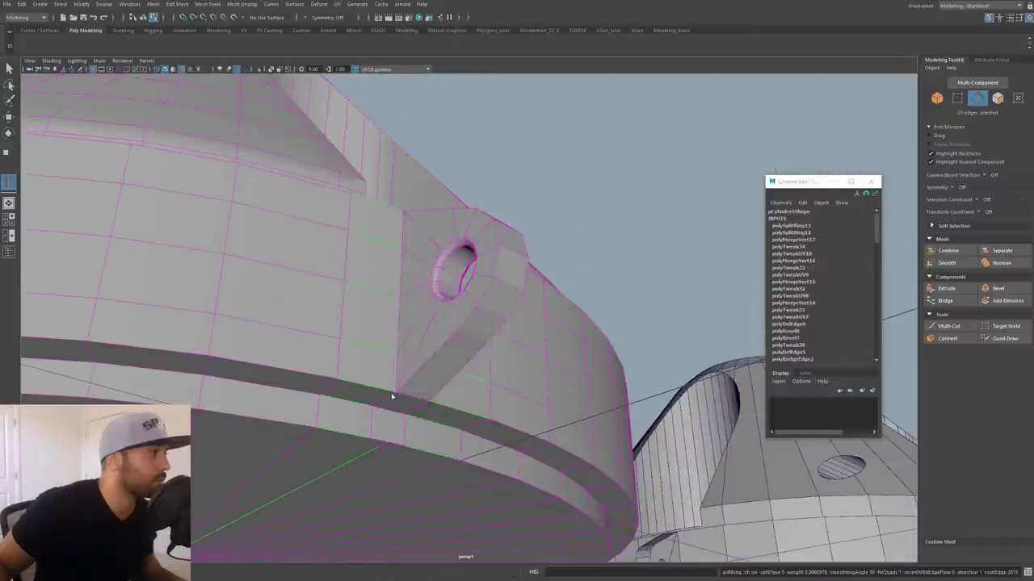
pyautogui.hotkey('ctrl', 'z')
pyautogui.click(391, 396)
pyautogui.keyDown('alt'); pyautogui.moveTo(391, 396); pyautogui.dragTo(370, 243); pyautogui.keyUp('alt')
pyautogui.hotkey('ctrl', 'z')
# - Multi-Cut two edges across the bottom cap, from the inner rim points in line with the bracket's sides to the center vertex
pyautogui.hotkey('ctrl', 'shift', 'x')
pyautogui.click(360, 224)
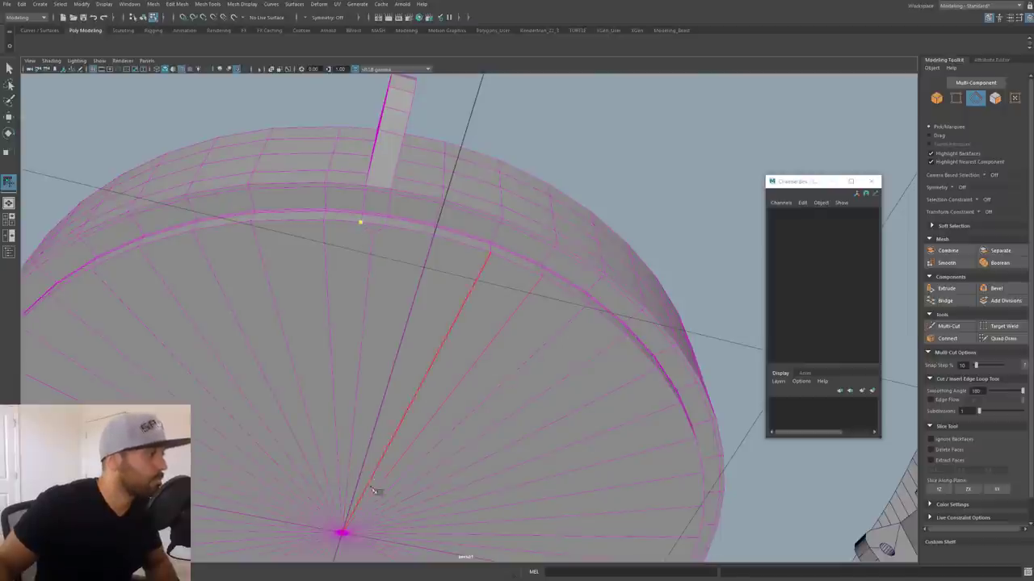
pyautogui.click(342, 535)
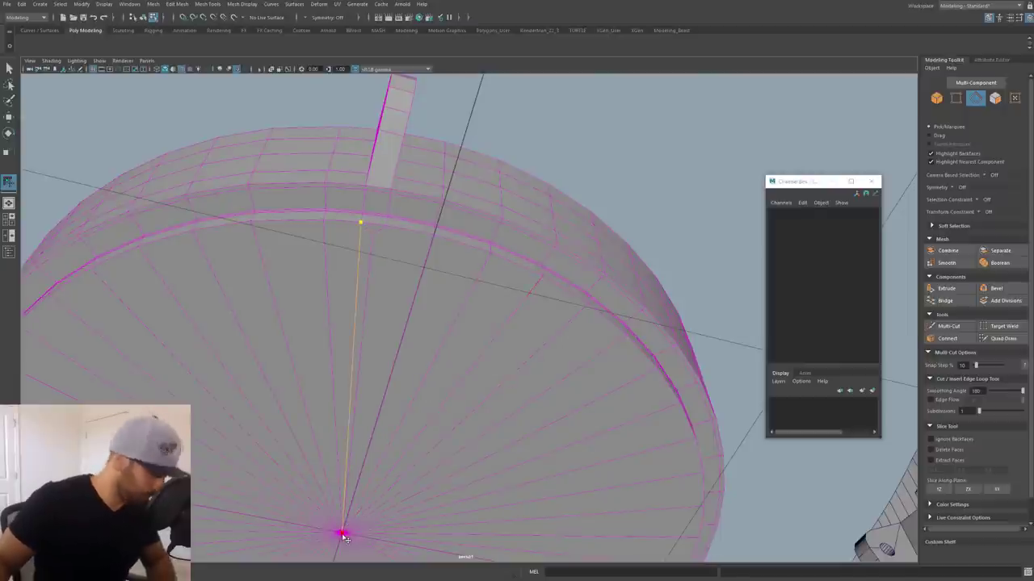
pyautogui.press('Return')
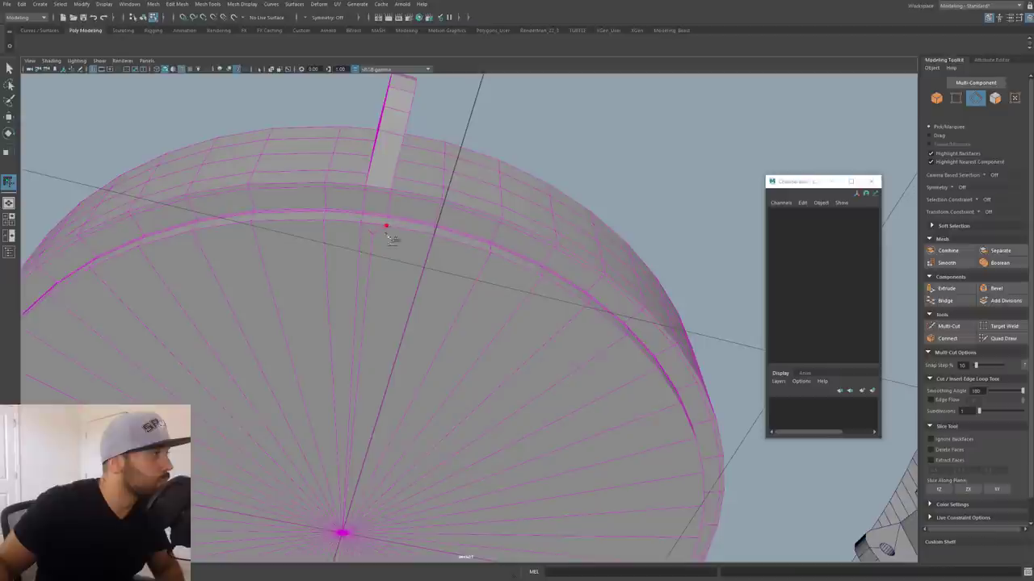
pyautogui.click(346, 533)
pyautogui.press('Return')
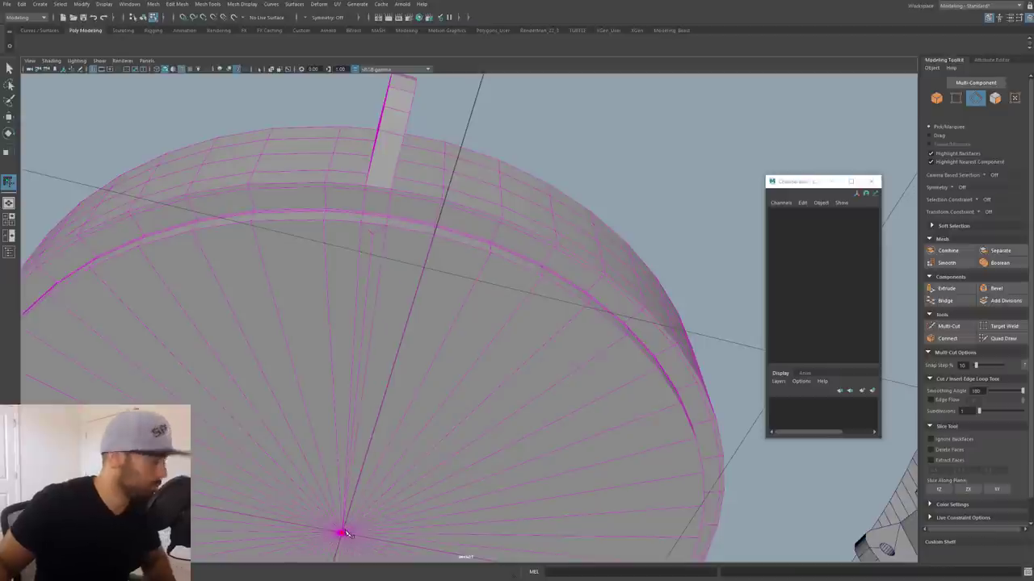
# - Delete the redundant radial edges beside the new cuts on the bottom cap
pyautogui.press('q')
pyautogui.press('F10')
pyautogui.click(368, 236)
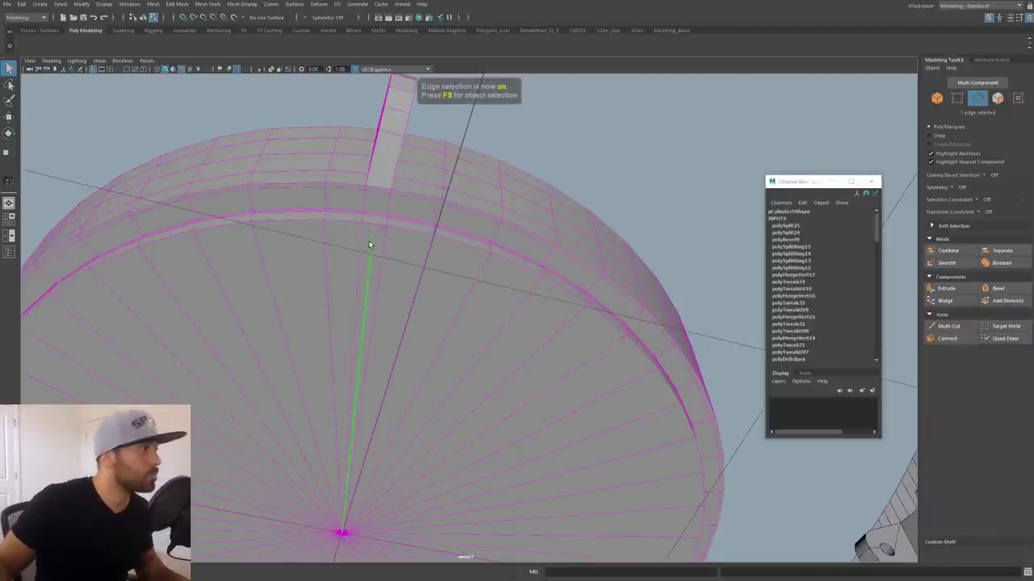
pyautogui.keyDown('shift'); pyautogui.click(378, 231); pyautogui.keyUp('shift')
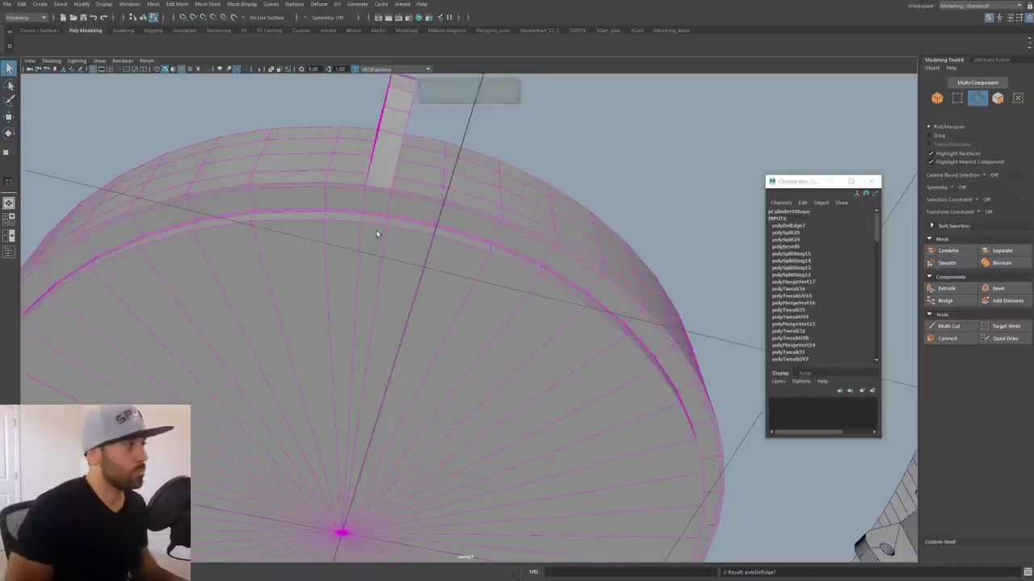
# - Delete the stray diagonal edge at the slot floor's front and Target Weld the loose end vertex onto the front rim vertex beside it
pyautogui.keyDown('alt'); pyautogui.moveTo(393, 223); pyautogui.dragTo(385, 299); pyautogui.keyUp('alt')
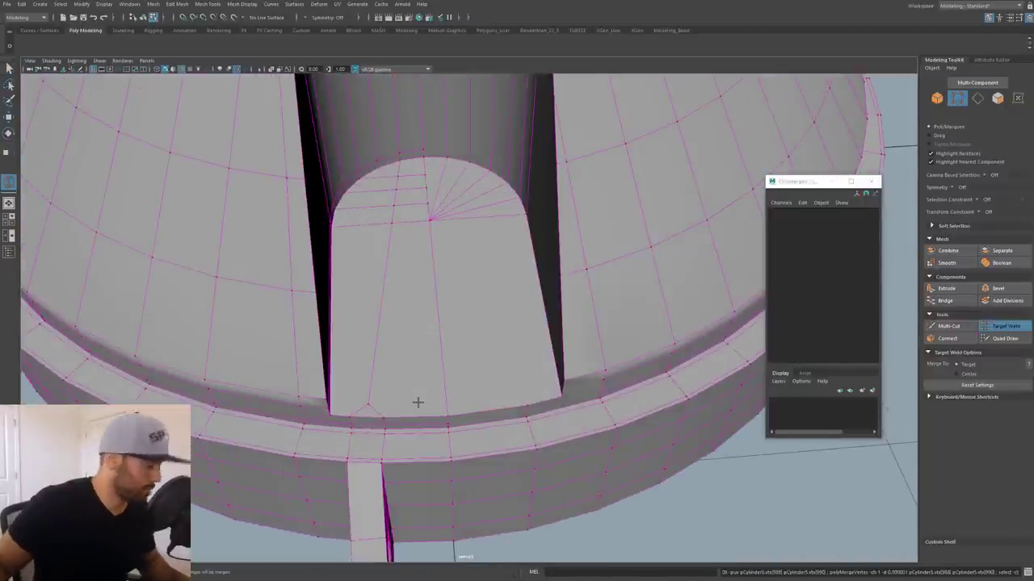
pyautogui.press('q')
pyautogui.press('F10')
pyautogui.click(367, 408)
pyautogui.press('Delete')
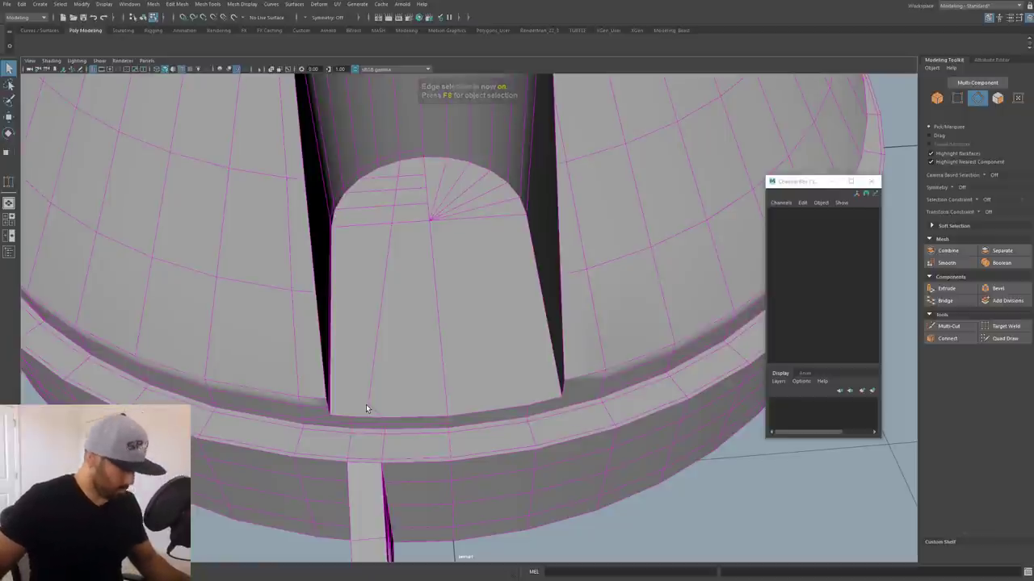
pyautogui.press('F9')
pyautogui.press('y')
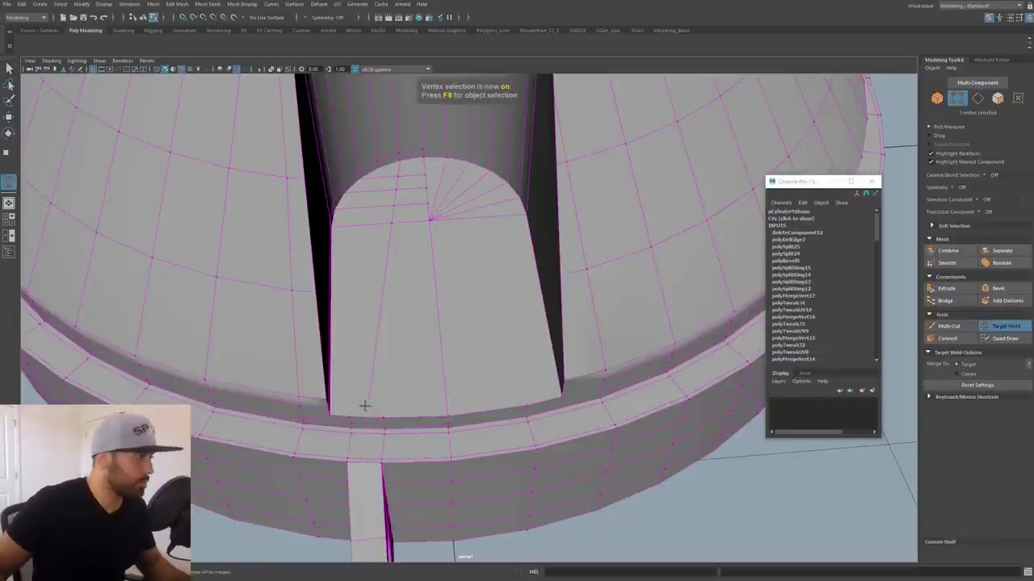
pyautogui.moveTo(384, 414); pyautogui.dragTo(383, 416)
# - Multi-Cut an edge from the adjacent front rim vertex through the slot floor's cross edges to its rounded back rim
pyautogui.keyDown('alt'); pyautogui.moveTo(394, 379); pyautogui.dragTo(398, 381); pyautogui.keyUp('alt')
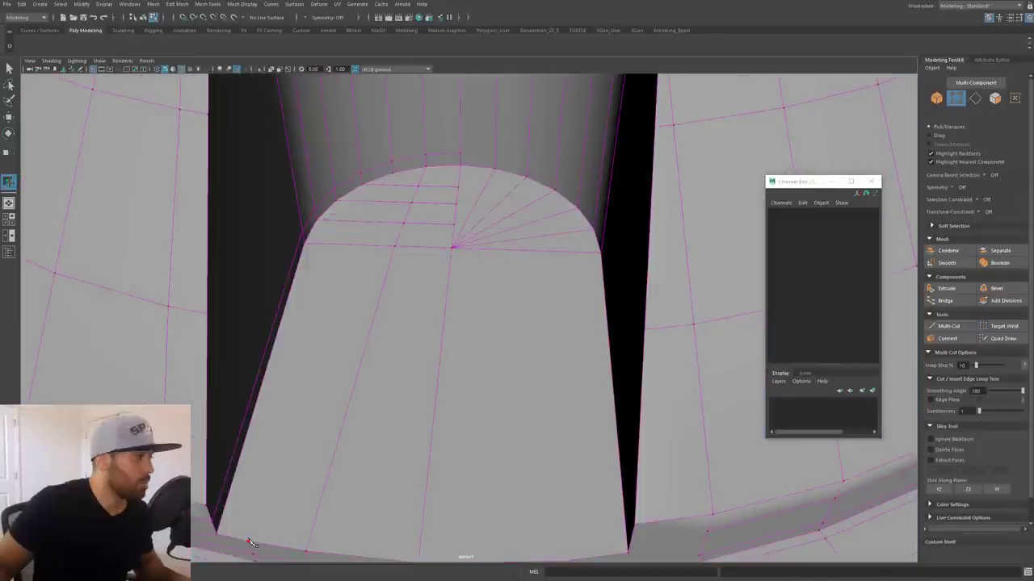
pyautogui.click(249, 541)
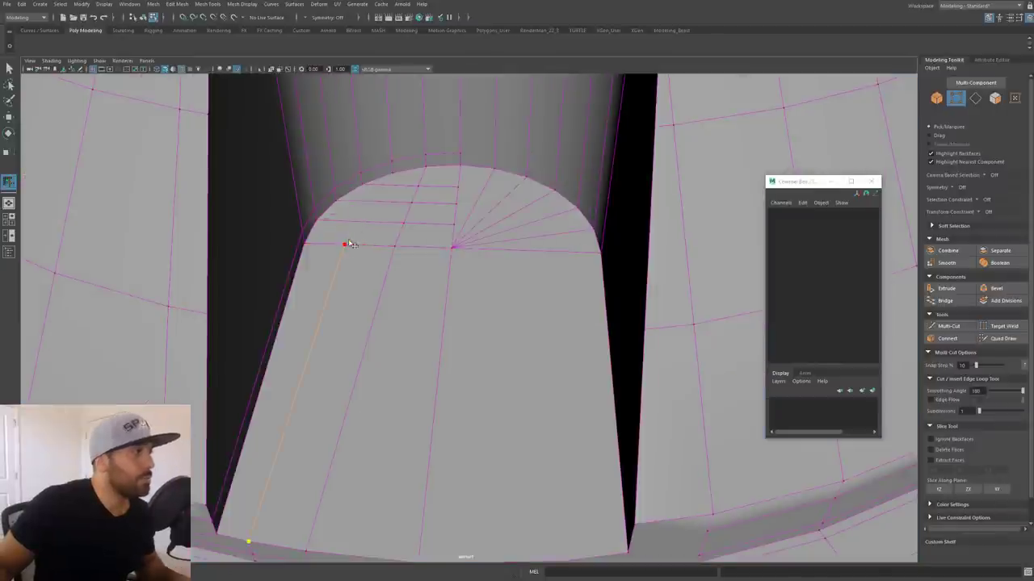
pyautogui.click(358, 222)
pyautogui.keyDown('alt'); pyautogui.moveTo(385, 228); pyautogui.dragTo(389, 235); pyautogui.keyUp('alt')
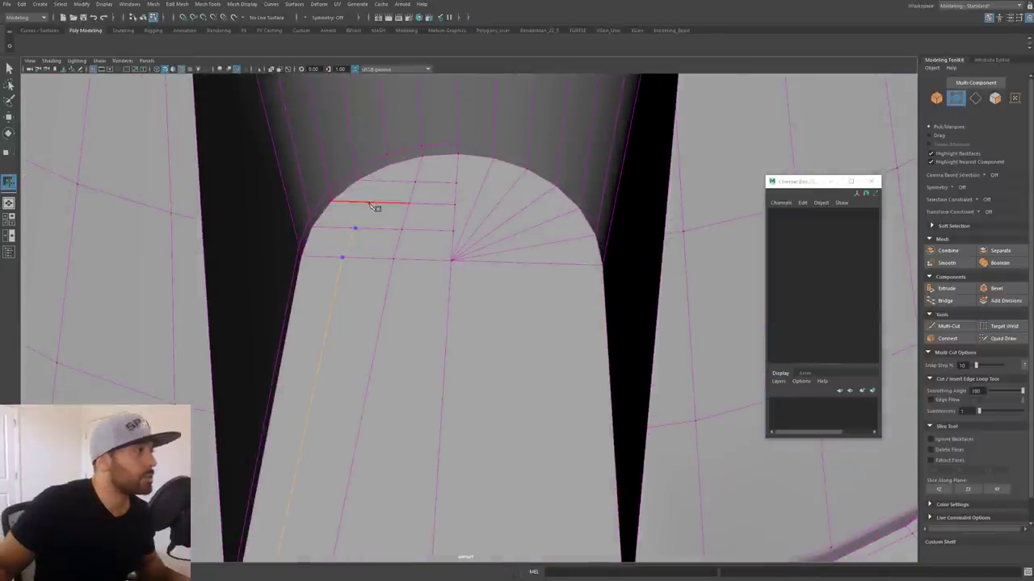
pyautogui.click(374, 202)
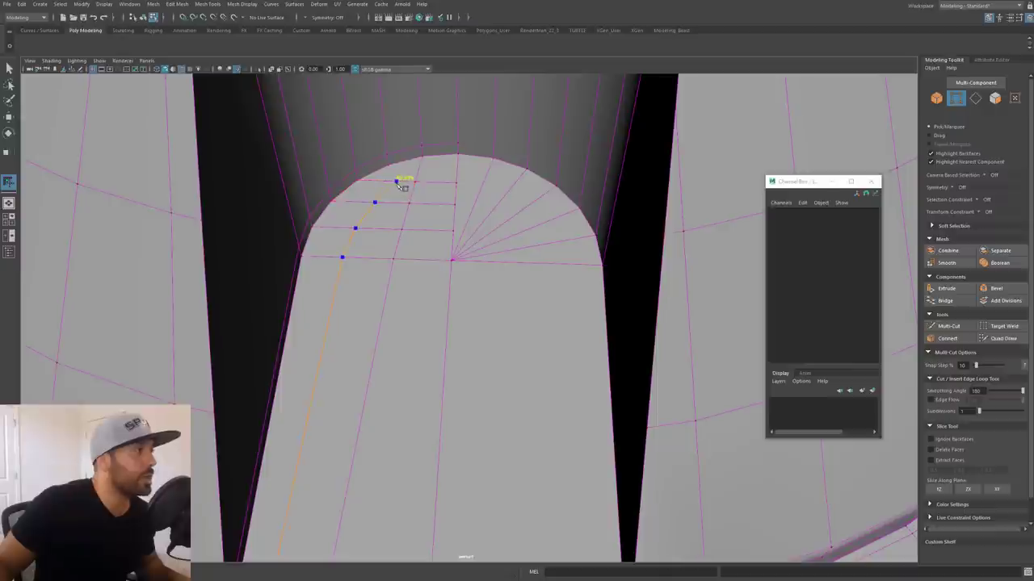
pyautogui.keyDown('alt'); pyautogui.moveTo(399, 184); pyautogui.dragTo(413, 200); pyautogui.keyUp('alt')
pyautogui.click(395, 186)
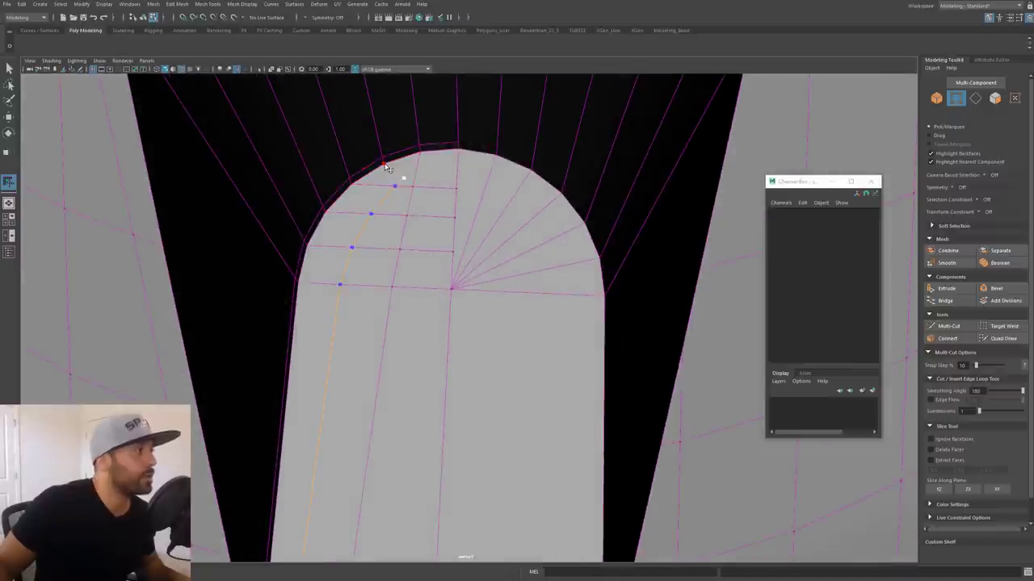
pyautogui.press('Return')
# - Multi-Cut from the new edge's bend across to the floor's center edge, and insert an edge loop around the slot wall's base
pyautogui.click(385, 165)
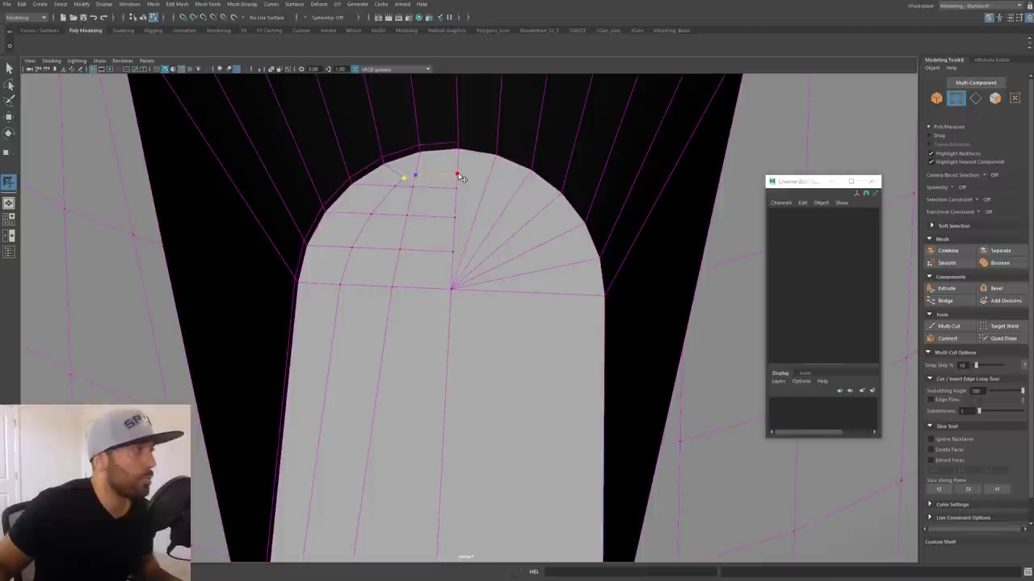
pyautogui.rightClick(458, 175)
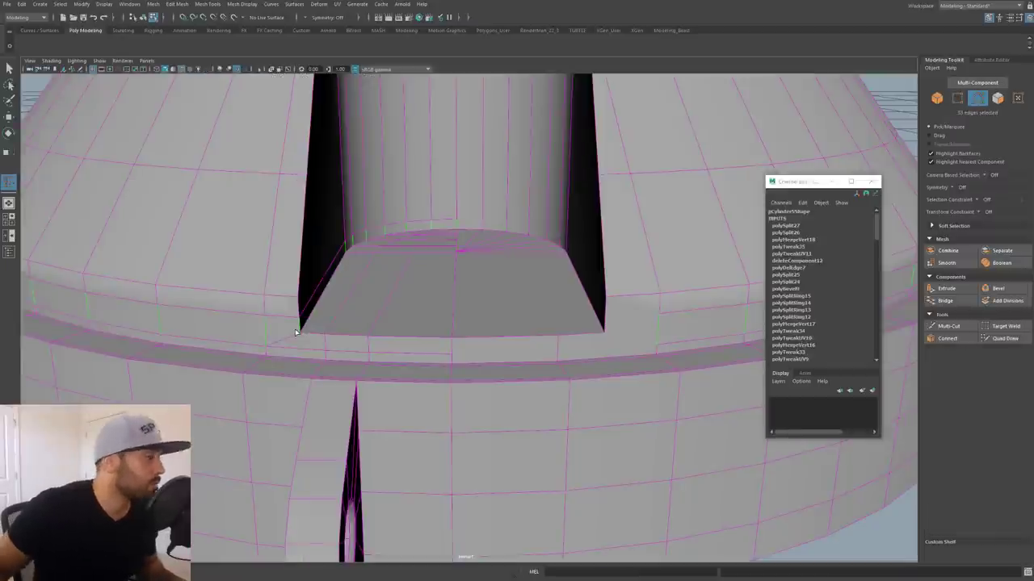
pyautogui.keyDown('alt'); pyautogui.moveTo(344, 321); pyautogui.dragTo(265, 315); pyautogui.keyUp('alt')
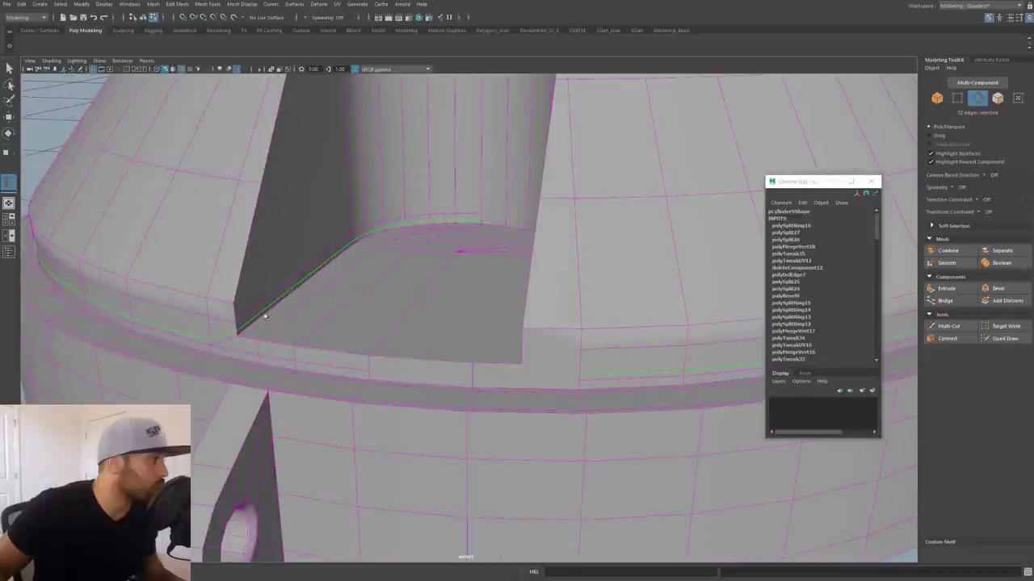
# - Multi-Cut an edge from the cone's row vertex down the slot's side wall and across the floor to the center edge
pyautogui.keyDown('alt'); pyautogui.moveTo(397, 249); pyautogui.dragTo(325, 309); pyautogui.keyUp('alt')
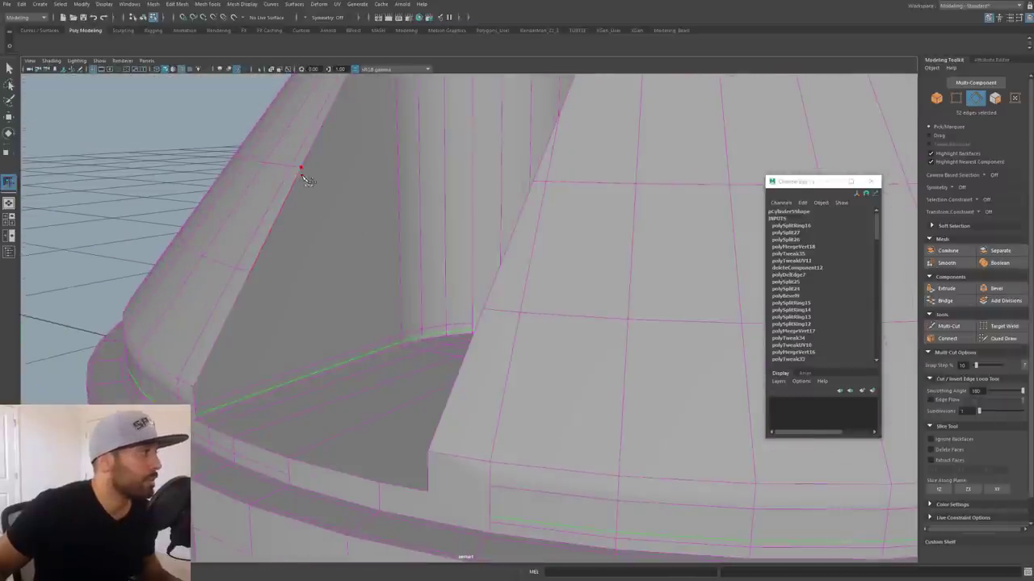
pyautogui.click(301, 168)
pyautogui.click(314, 377)
pyautogui.keyDown('alt'); pyautogui.moveTo(320, 386); pyautogui.dragTo(356, 412); pyautogui.keyUp('alt')
pyautogui.press('Return')
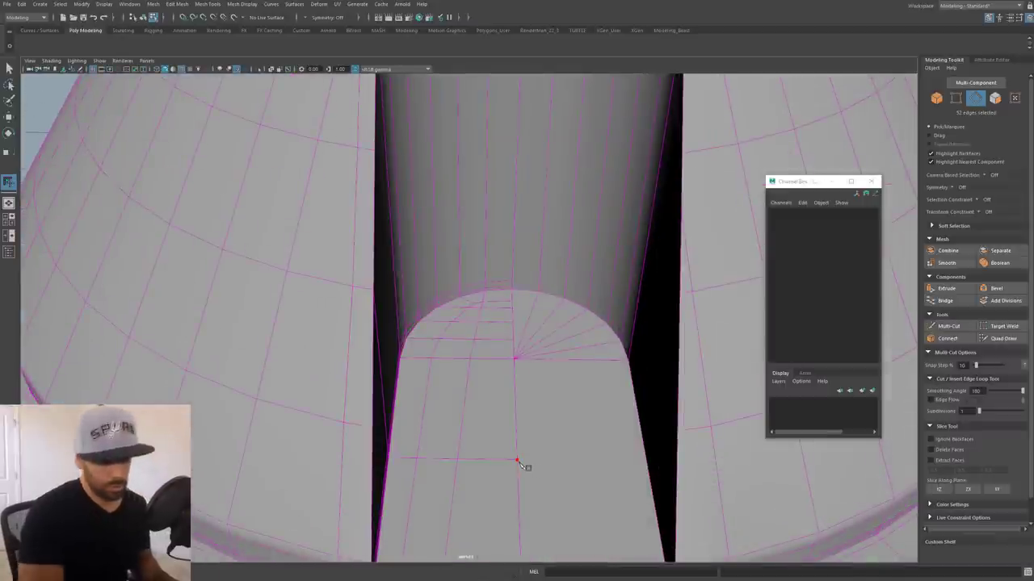
# - Multi-Cut another edge from the next higher row vertex down the side wall and across the floor to the center edge
pyautogui.keyDown('alt'); pyautogui.moveTo(521, 461); pyautogui.dragTo(378, 257); pyautogui.keyUp('alt')
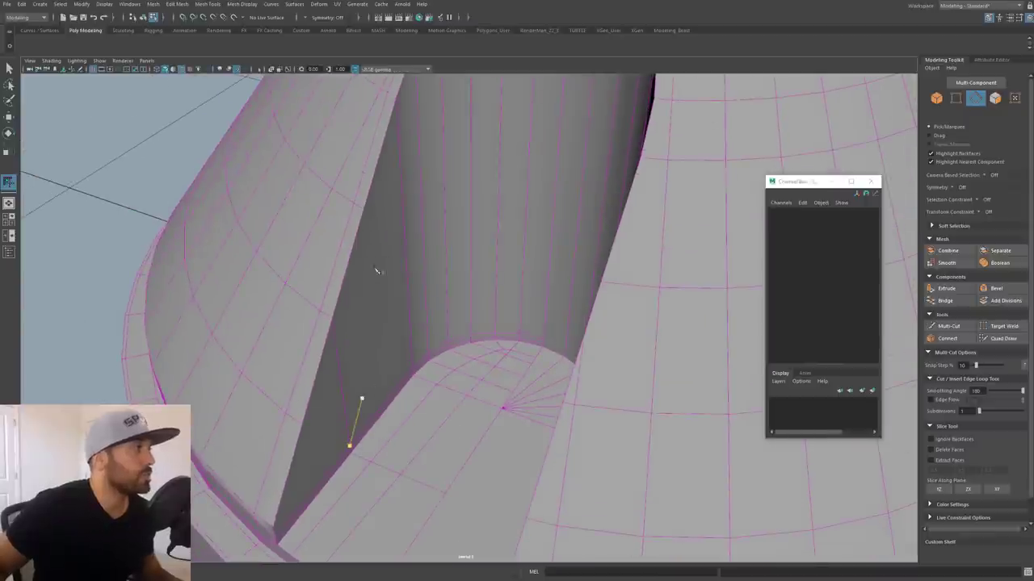
pyautogui.click(364, 211)
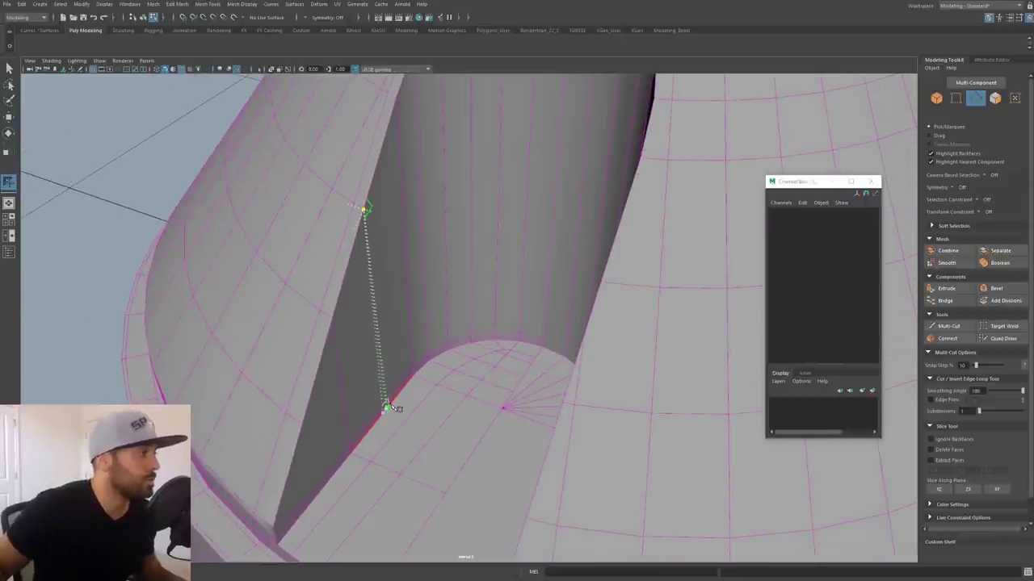
pyautogui.click(386, 408)
pyautogui.keyDown('alt'); pyautogui.moveTo(386, 407); pyautogui.dragTo(316, 392); pyautogui.keyUp('alt')
pyautogui.click(526, 426)
pyautogui.press('Return')
pyautogui.keyDown('alt'); pyautogui.moveTo(316, 392); pyautogui.dragTo(347, 379, button='right'); pyautogui.keyUp('alt')
pyautogui.keyDown('alt'); pyautogui.moveTo(346, 379); pyautogui.dragTo(354, 378); pyautogui.keyUp('alt')
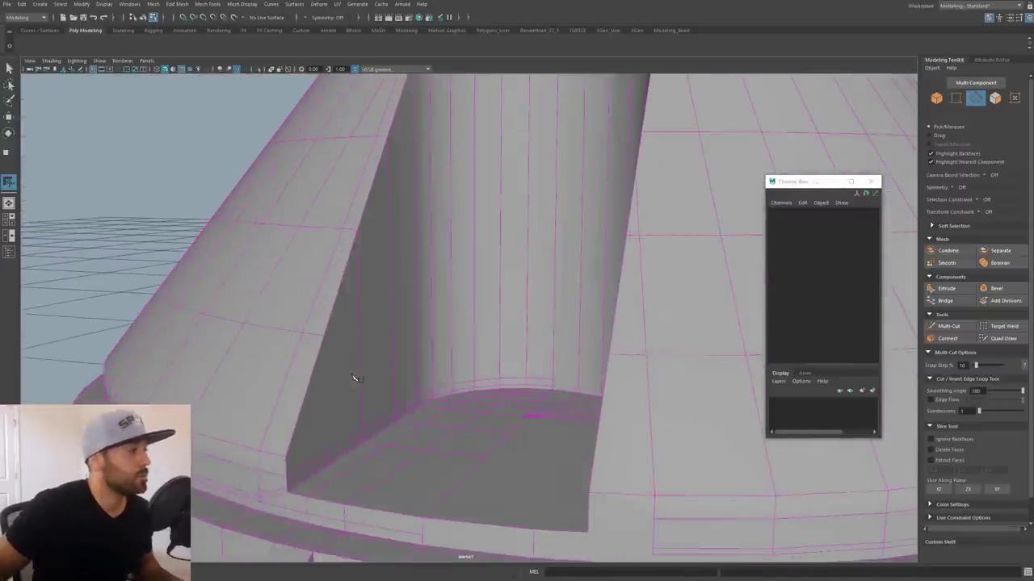
# - Insert an edge loop close to the slot's lower front corner and another along the side wall's sloped outer edge
pyautogui.press('g')
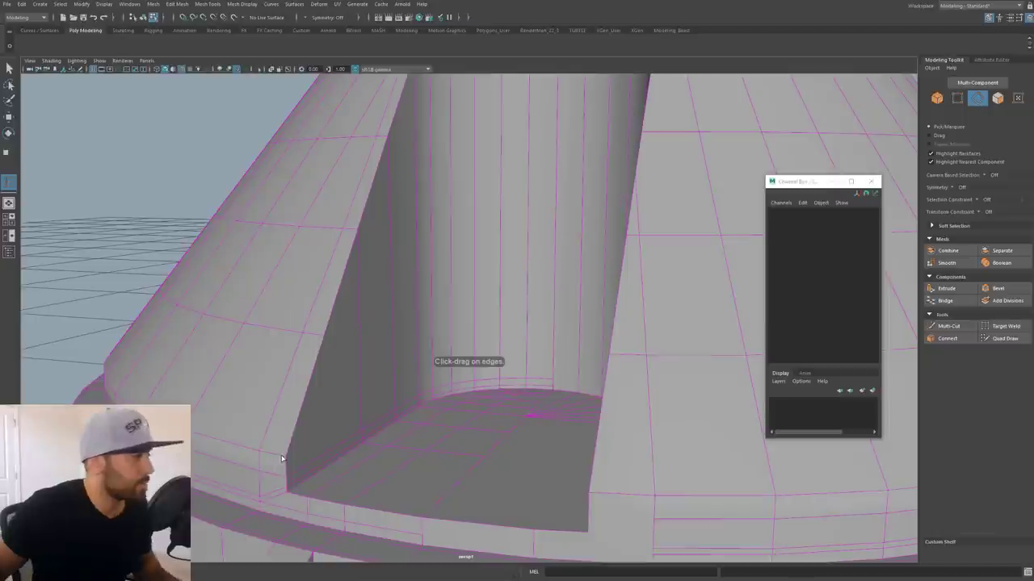
pyautogui.moveTo(286, 463); pyautogui.dragTo(287, 463)
pyautogui.moveTo(322, 419)
pyautogui.keyDown('alt'); pyautogui.mouseDown()
pyautogui.moveTo(332, 437)
pyautogui.moveTo(321, 424)
pyautogui.mouseUp(); pyautogui.keyUp('alt')
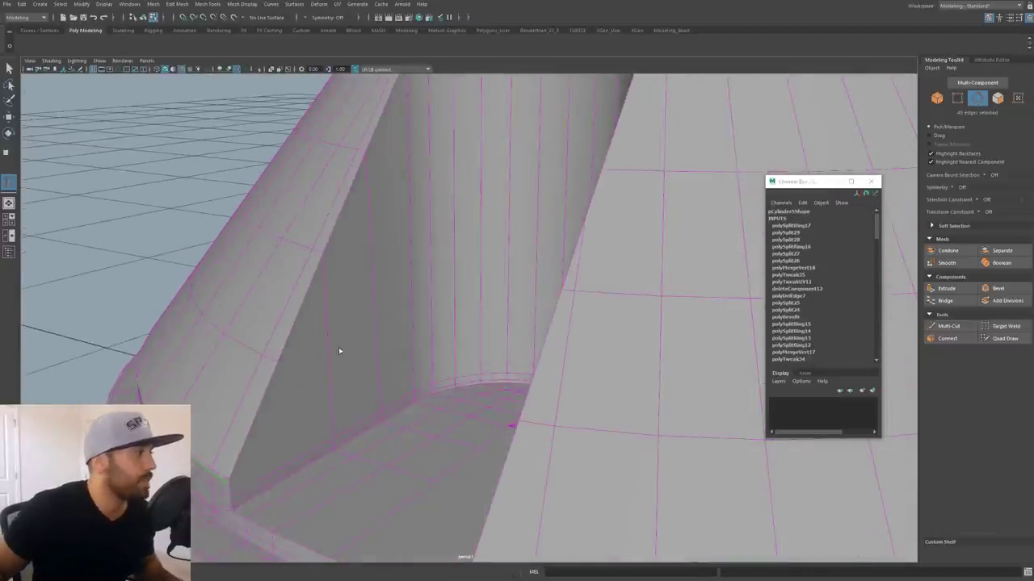
pyautogui.keyDown('alt'); pyautogui.moveTo(340, 351); pyautogui.dragTo(317, 297); pyautogui.keyUp('alt')
pyautogui.keyDown('alt'); pyautogui.moveTo(457, 139); pyautogui.dragTo(443, 214); pyautogui.keyUp('alt')
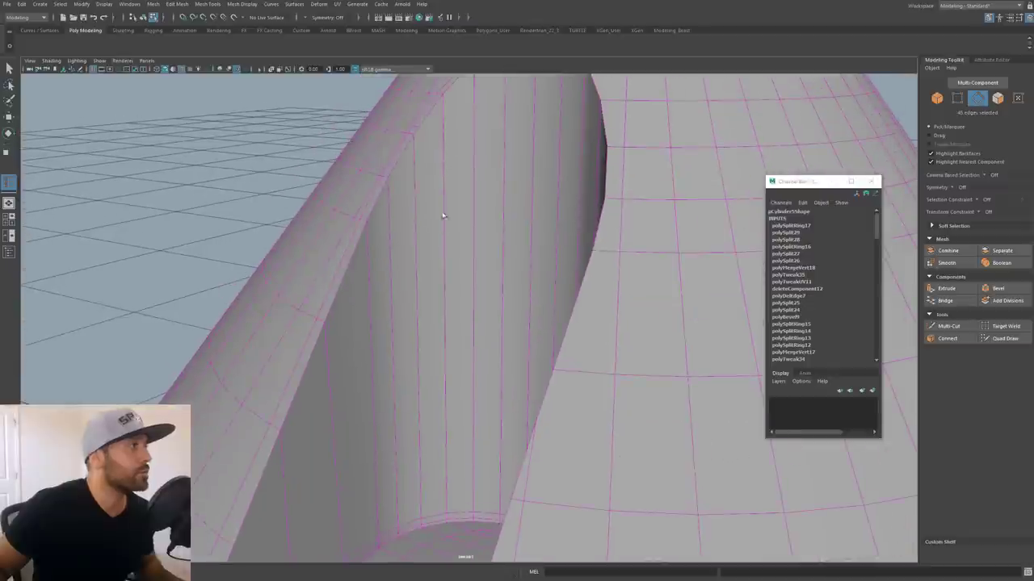
pyautogui.click(415, 151)
pyautogui.keyDown('alt'); pyautogui.moveTo(415, 151); pyautogui.dragTo(397, 167); pyautogui.keyUp('alt')
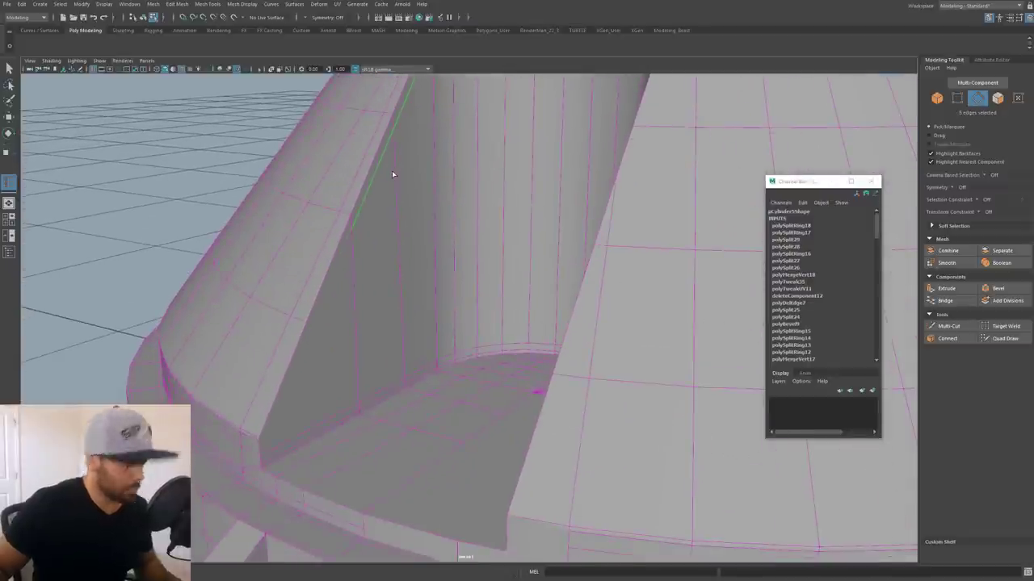
# - Multi-Cut an edge from the slot's lower front corner up to the open end of the side wall's new edge loop
pyautogui.hotkey('ctrl', 'shift', 'x')
pyautogui.click(261, 441)
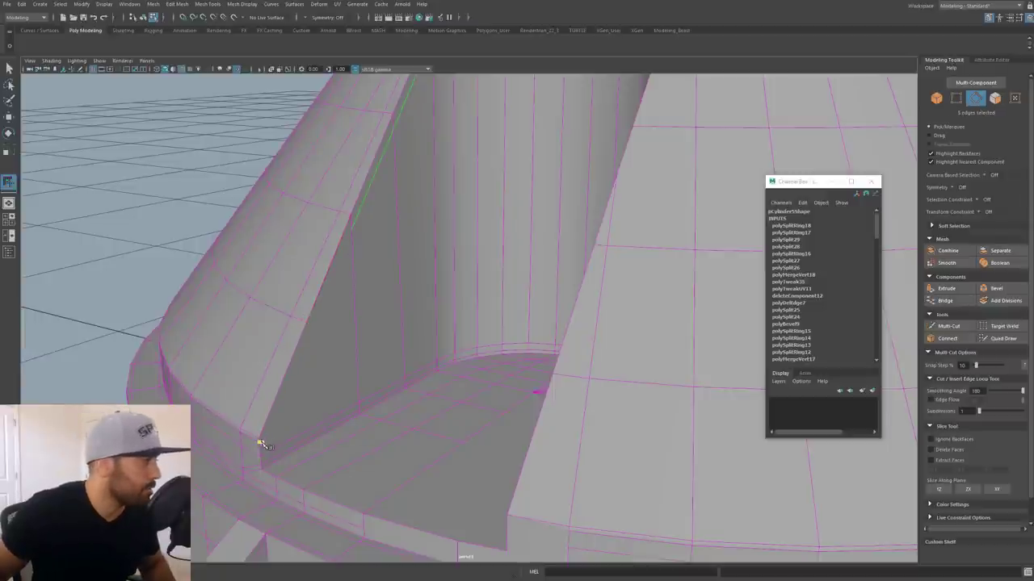
pyautogui.press('Escape')
pyautogui.click(351, 231)
# - Multi-Cut an edge from the lowest row on the slot's side down the wall and across the front of the floor to the center edge
pyautogui.moveTo(364, 296)
pyautogui.keyDown('alt'); pyautogui.mouseDown()
pyautogui.moveTo(348, 298)
pyautogui.moveTo(357, 301)
pyautogui.mouseUp(); pyautogui.keyUp('alt')
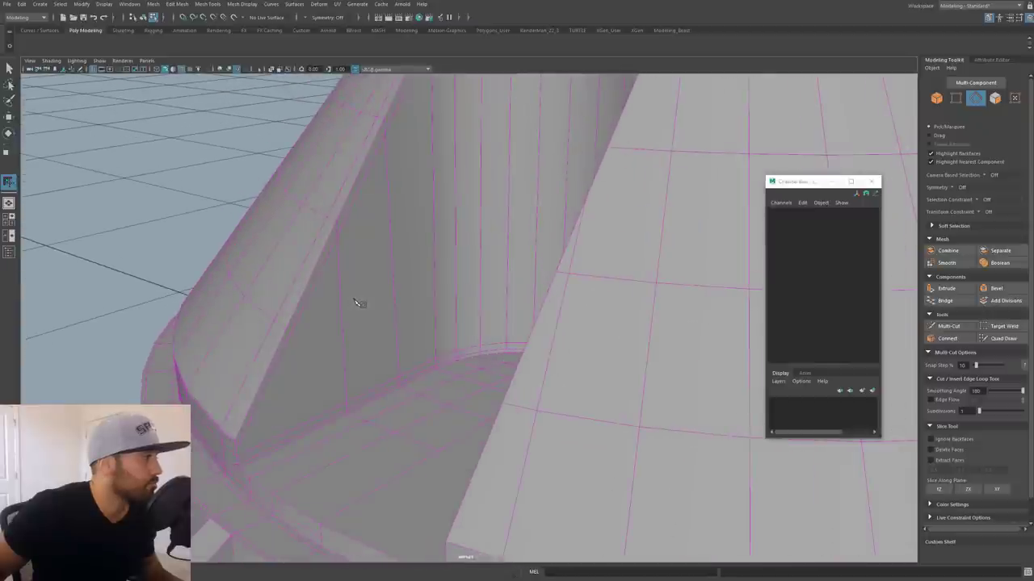
pyautogui.click(294, 344)
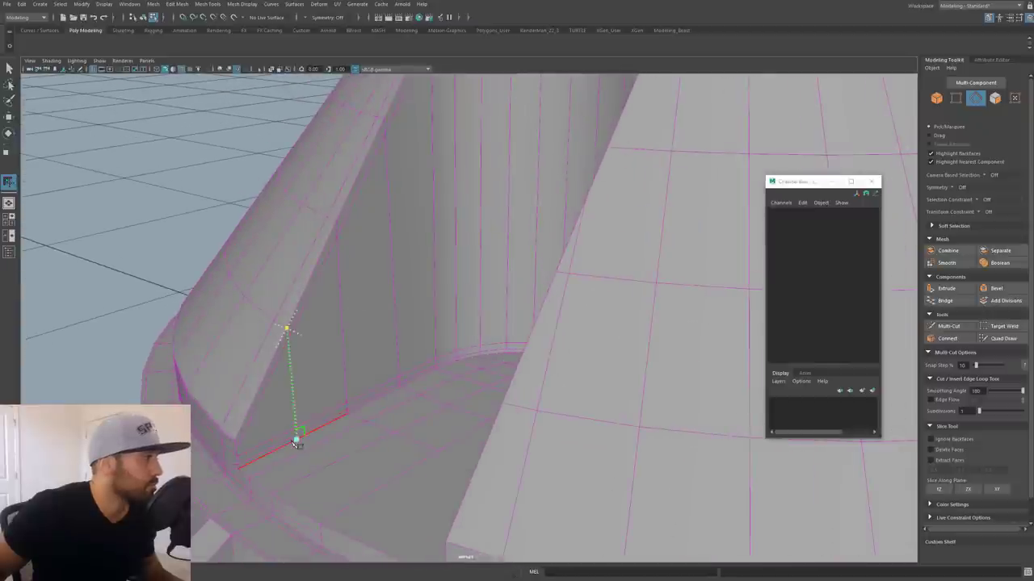
pyautogui.keyDown('alt'); pyautogui.moveTo(335, 426); pyautogui.dragTo(327, 343); pyautogui.keyUp('alt')
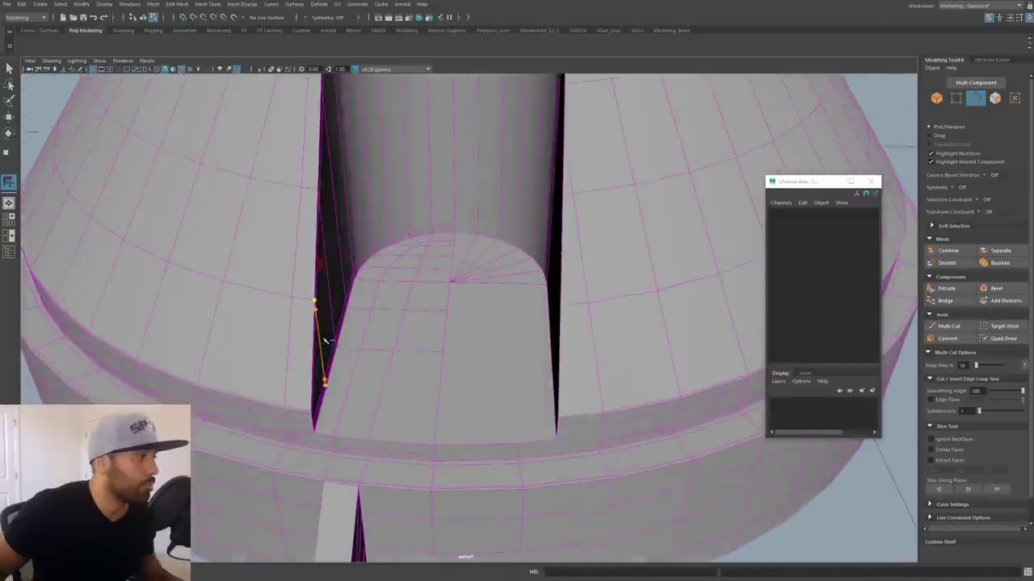
pyautogui.click(438, 393)
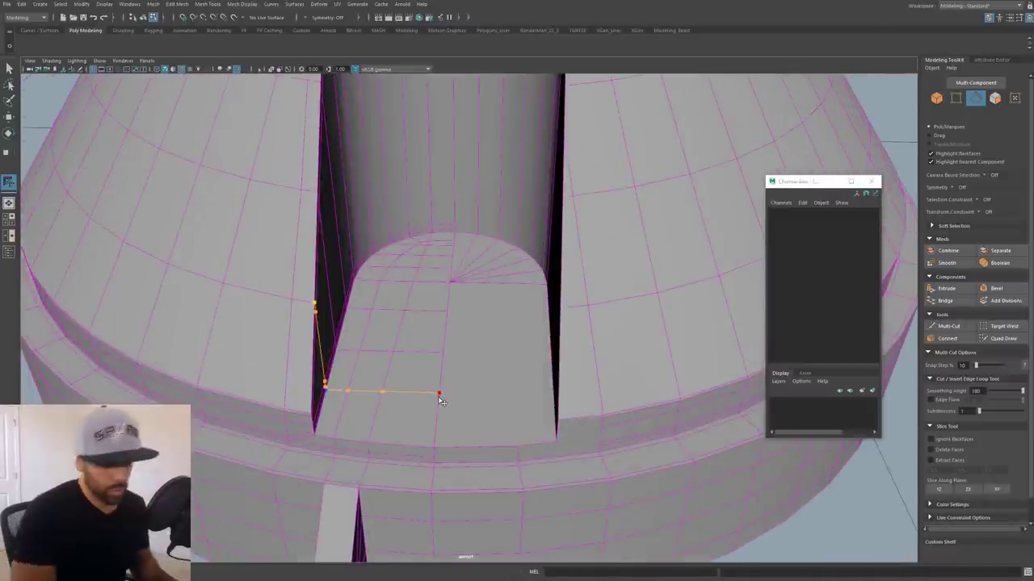
pyautogui.press('Return')
# - Insert two support edge loops through the bracket's outer face, one close to each of its sides
pyautogui.scroll(-4, 488, 373)
pyautogui.keyDown('alt'); pyautogui.moveTo(488, 372); pyautogui.dragTo(388, 315); pyautogui.keyUp('alt')
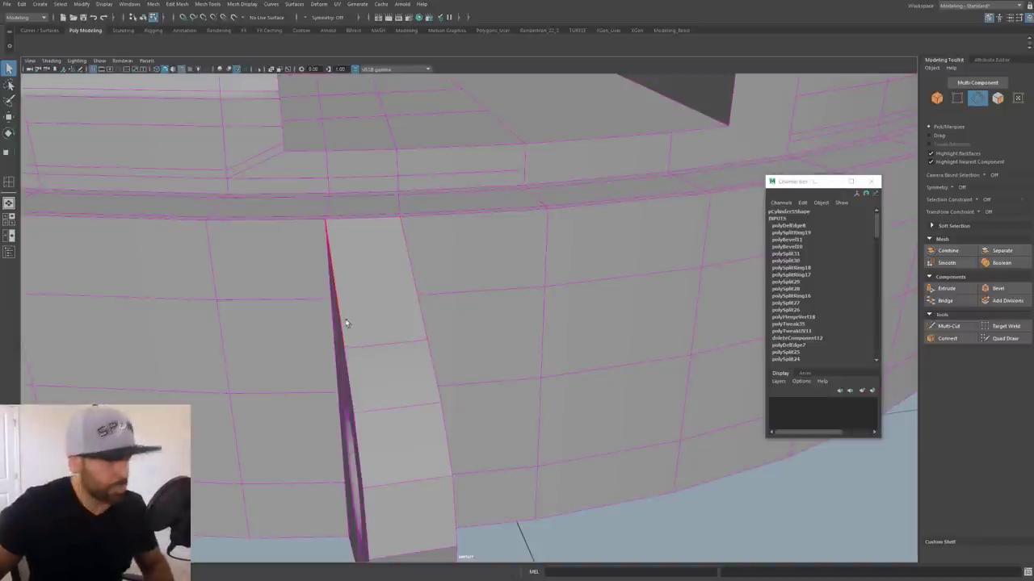
pyautogui.hotkey('ctrl', 'shift', 'x')
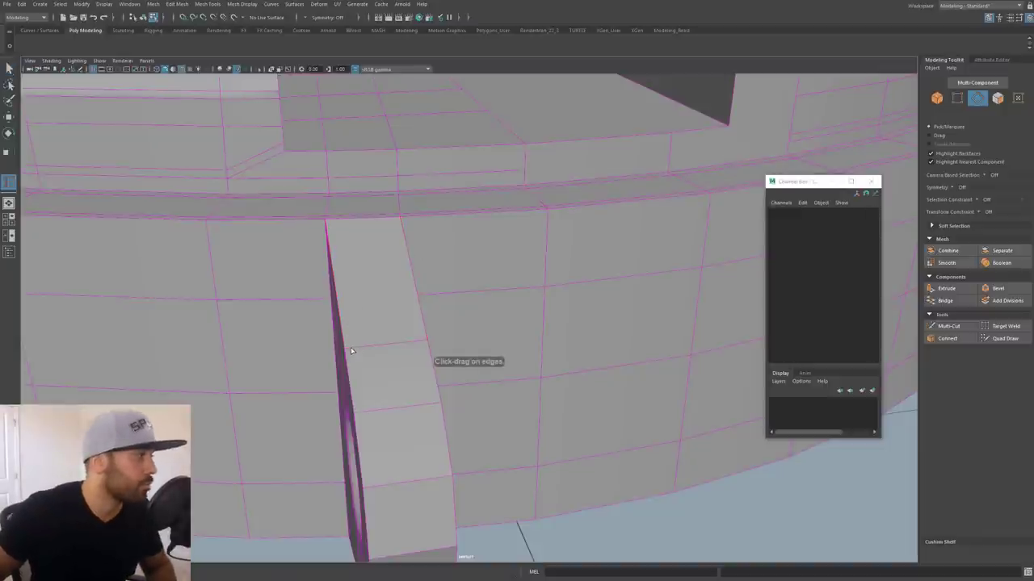
pyautogui.keyDown('ctrl'); pyautogui.click(350, 351); pyautogui.keyUp('ctrl')
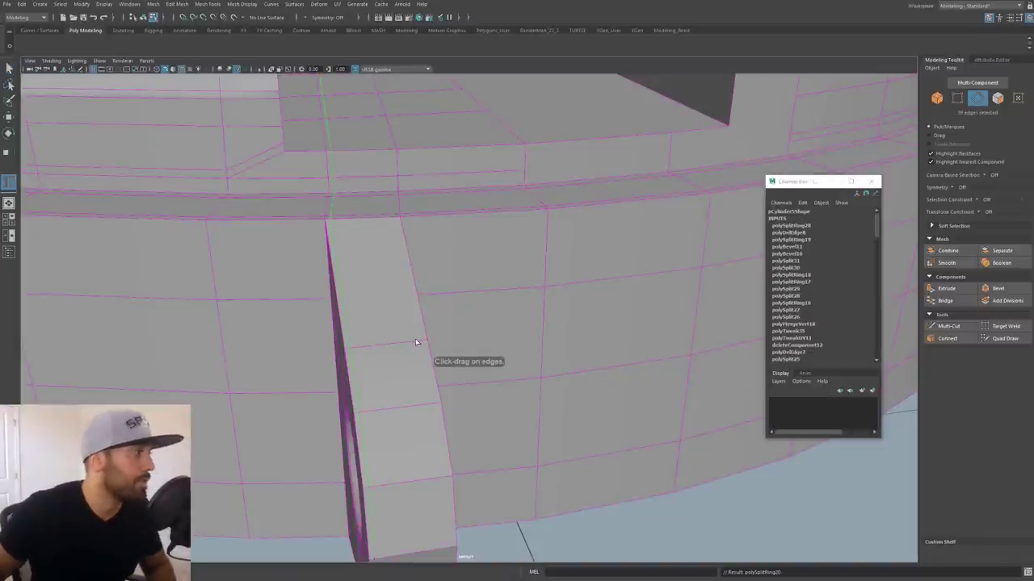
pyautogui.keyDown('ctrl'); pyautogui.click(422, 342); pyautogui.keyUp('ctrl')
# - Delete the short redundant edge between the new loops on the slot floor, near its rounded back end
pyautogui.scroll(-5, 472, 189)
pyautogui.keyDown('alt'); pyautogui.moveTo(472, 189); pyautogui.dragTo(359, 233); pyautogui.keyUp('alt')
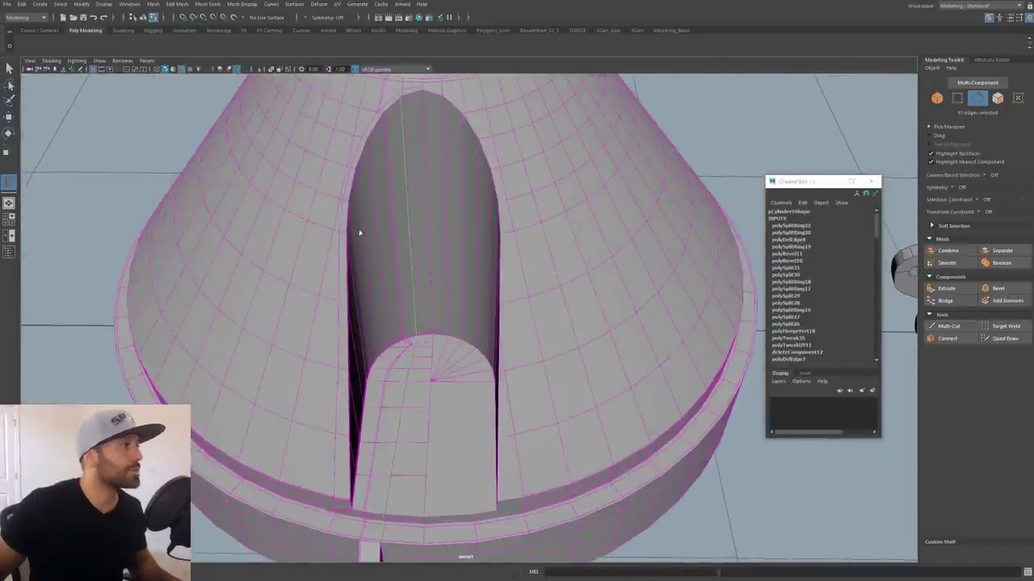
pyautogui.scroll(2, 367, 193)
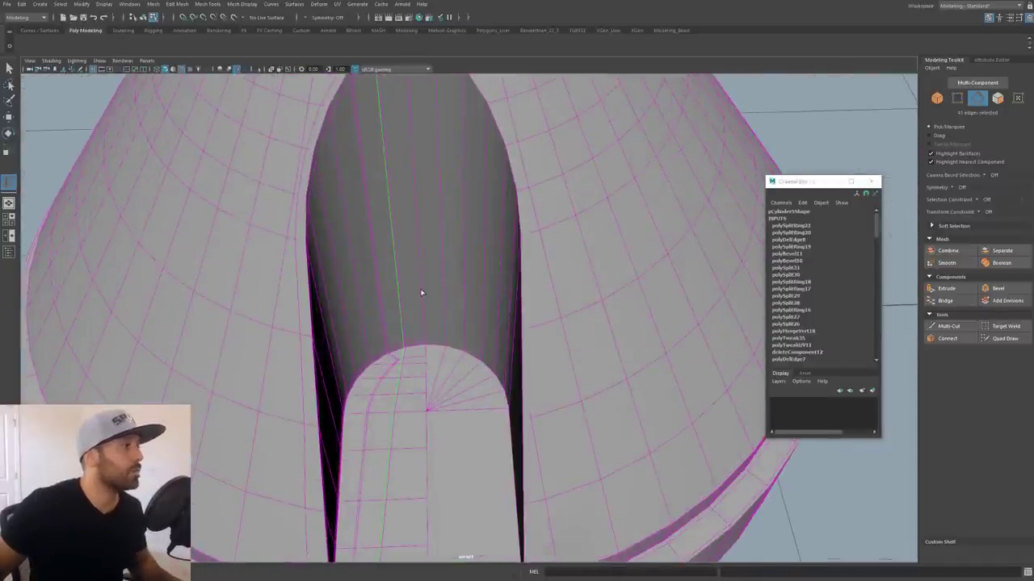
pyautogui.keyDown('alt'); pyautogui.moveTo(409, 271); pyautogui.dragTo(399, 252); pyautogui.keyUp('alt')
pyautogui.scroll(5, 399, 253)
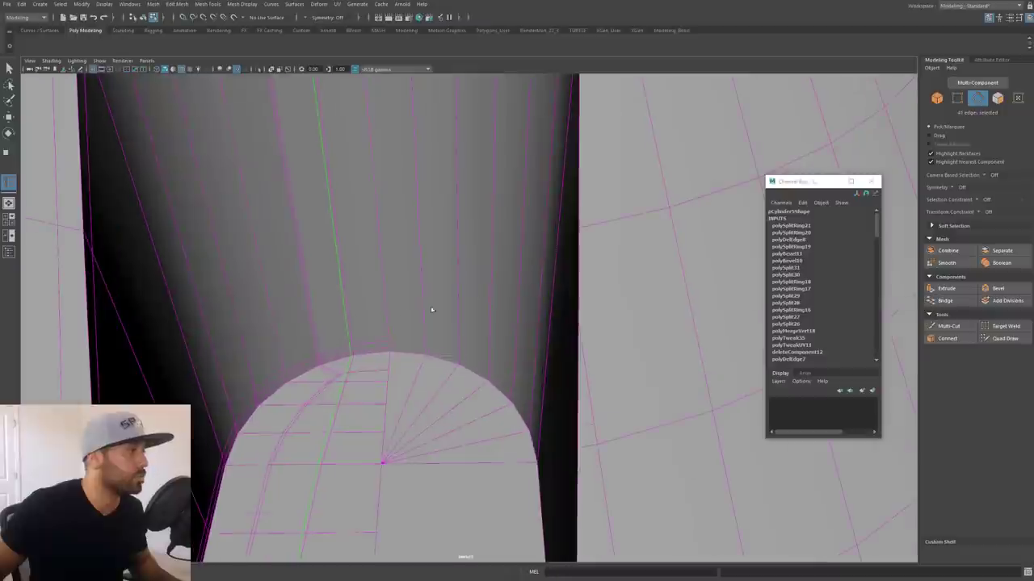
pyautogui.keyDown('alt'); pyautogui.moveTo(431, 309); pyautogui.dragTo(448, 340); pyautogui.keyUp('alt')
pyautogui.press('q')
pyautogui.press('F10')
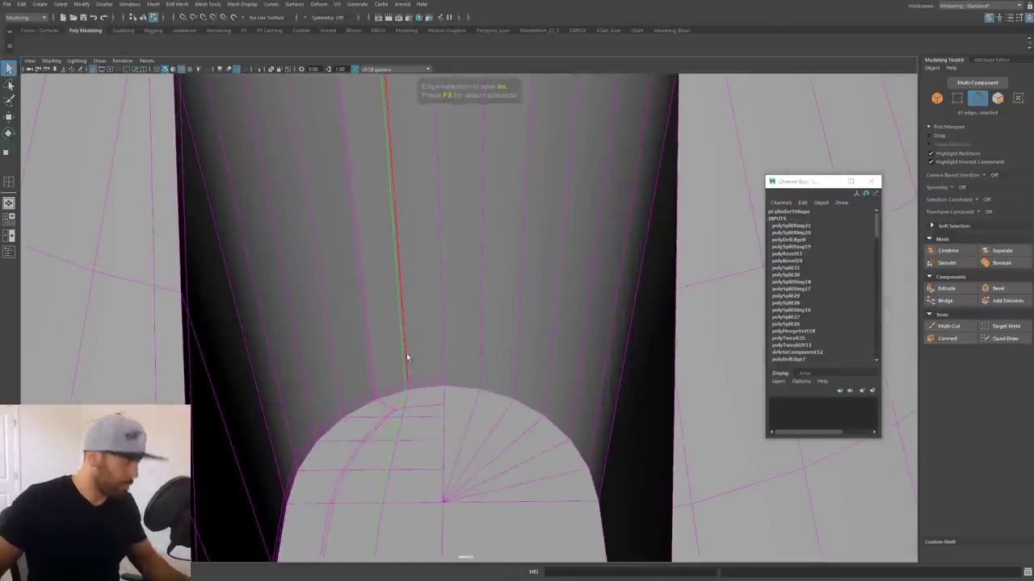
pyautogui.click(410, 420)
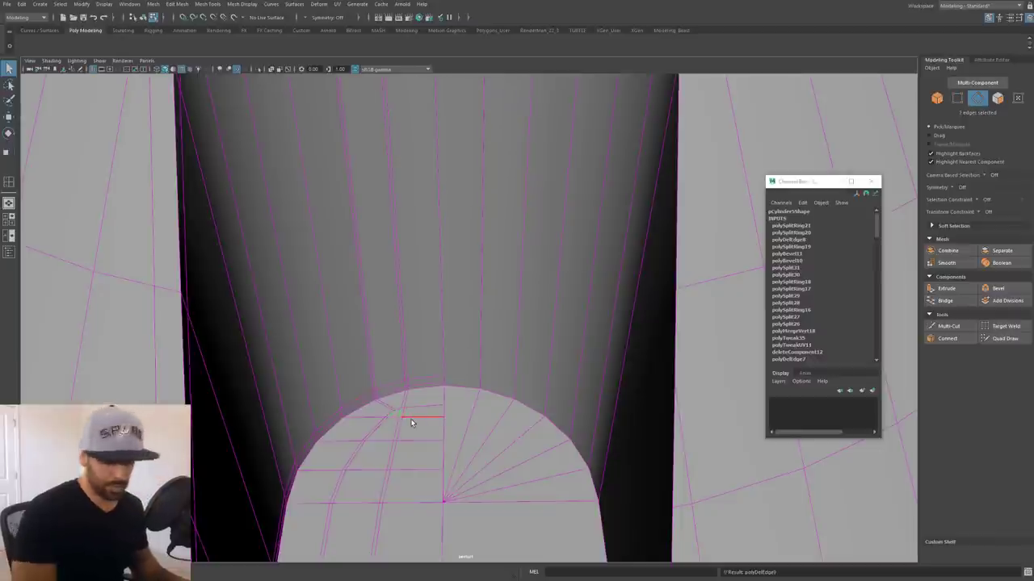
pyautogui.press('Delete')
# - Delete the doubled edges that continue from the new loops past the rounded back rim and up the slot's curved wall
pyautogui.click(383, 401)
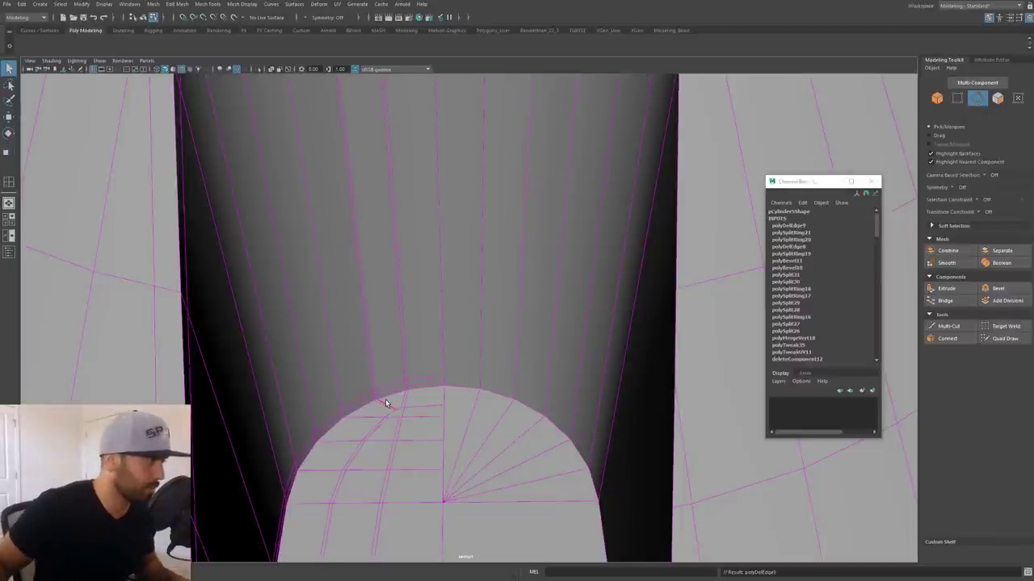
pyautogui.doubleClick(386, 404)
pyautogui.keyDown('shift'); pyautogui.doubleClick(405, 399); pyautogui.keyUp('shift')
pyautogui.press('Delete')
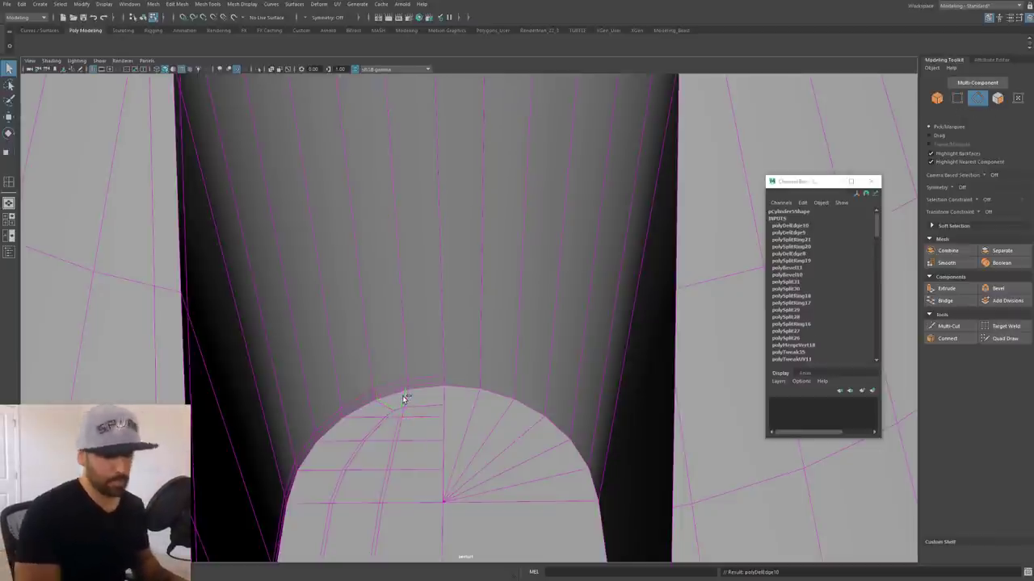
# - Delete the doubled lengthwise edges on the slot floor that run from its front edge toward the rounded back end
pyautogui.scroll(1, 489, 343)
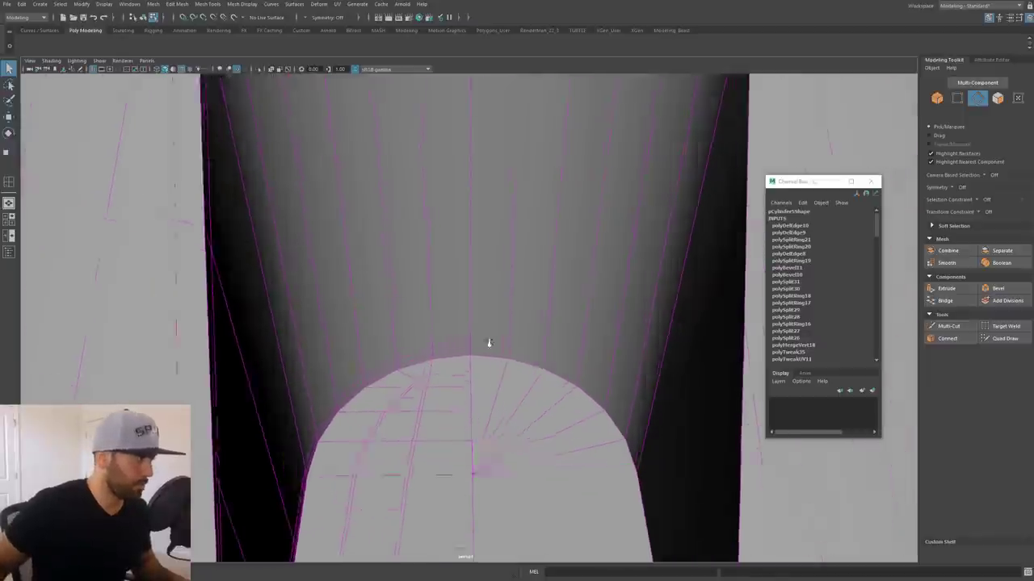
pyautogui.keyDown('alt'); pyautogui.moveTo(488, 343); pyautogui.dragTo(436, 452, button='right'); pyautogui.keyUp('alt')
pyautogui.keyDown('alt'); pyautogui.moveTo(436, 452); pyautogui.dragTo(455, 391); pyautogui.keyUp('alt')
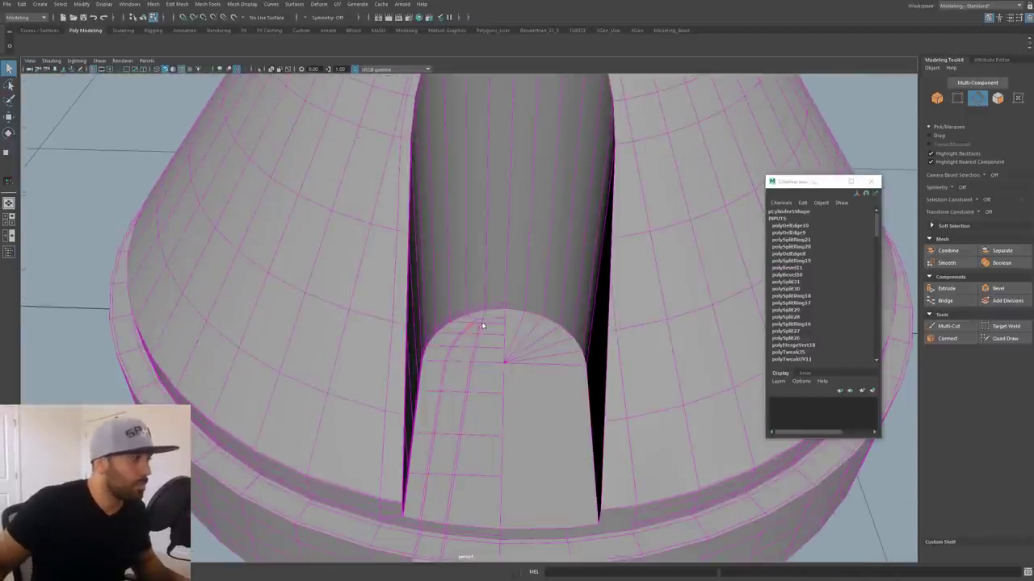
pyautogui.click(426, 512)
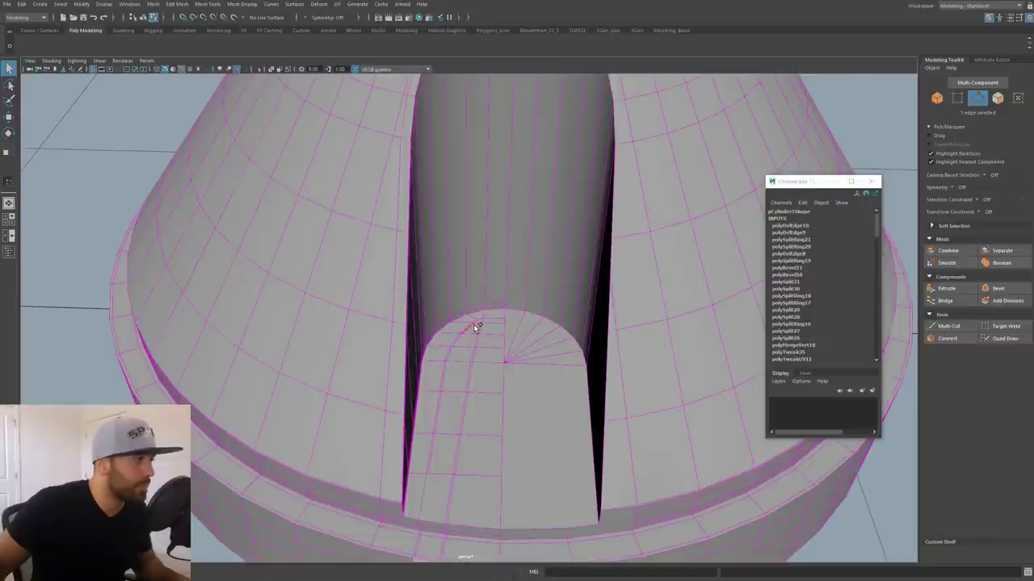
pyautogui.keyDown('shift'); pyautogui.click(474, 326); pyautogui.keyUp('shift')
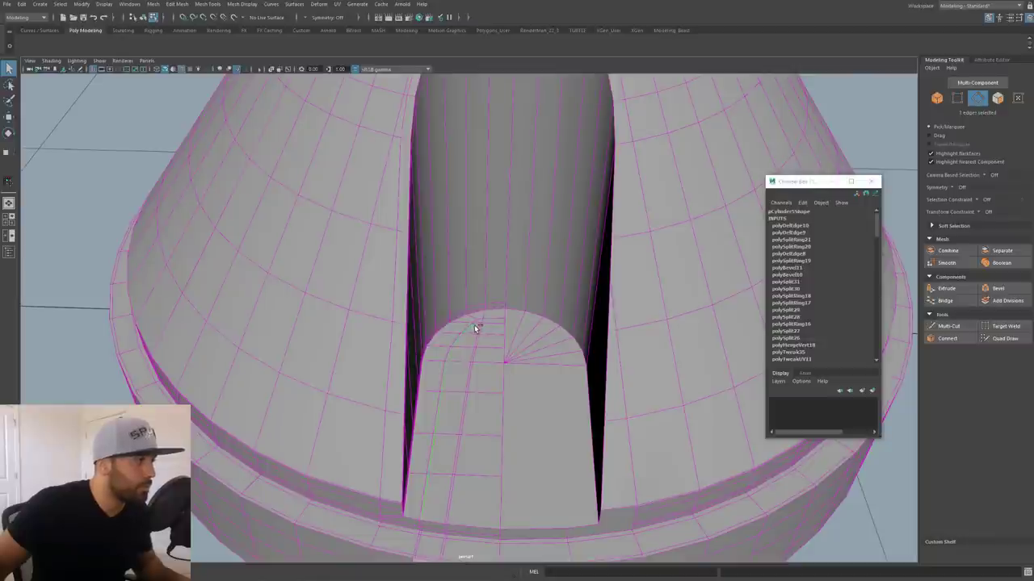
pyautogui.keyDown('shift'); pyautogui.click(452, 505); pyautogui.keyUp('shift')
pyautogui.hotkey('ctrl', 'Delete')
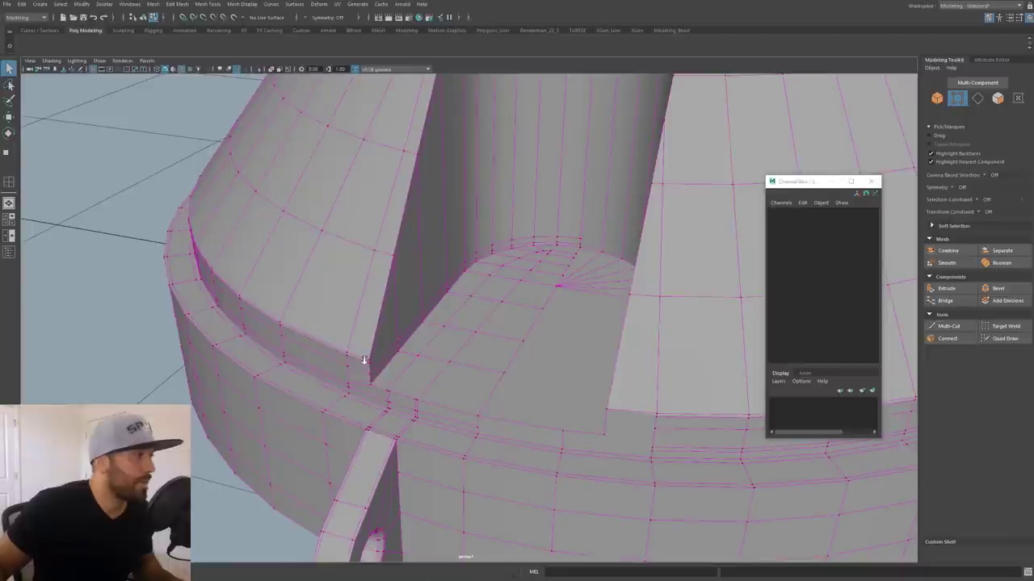
# - Delete the stray vertex at the cone's lower corner beside the slot, and insert a support edge loop close to the cone's lower rim
pyautogui.scroll(2, 363, 360)
pyautogui.click(323, 388)
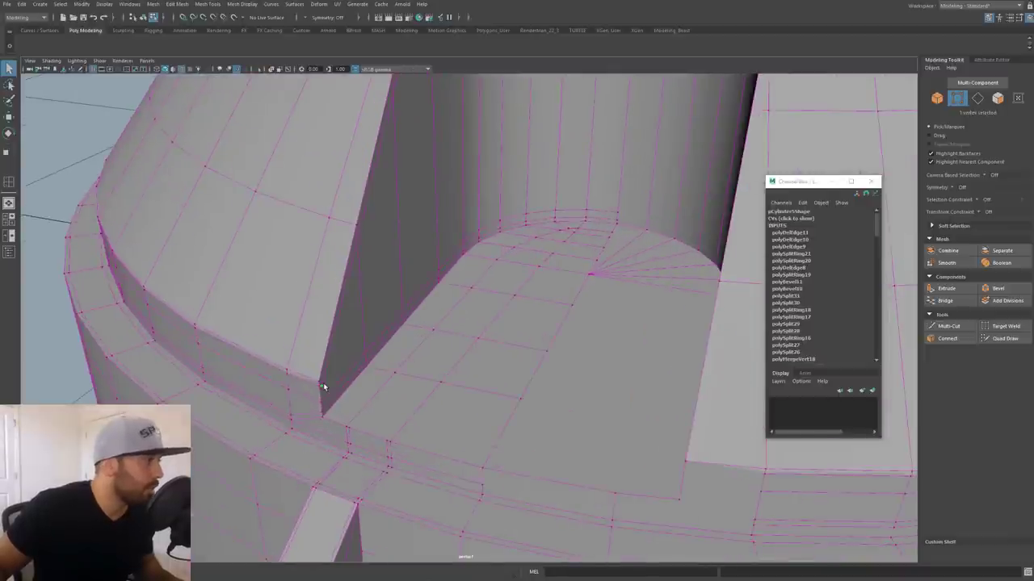
pyautogui.click(324, 387)
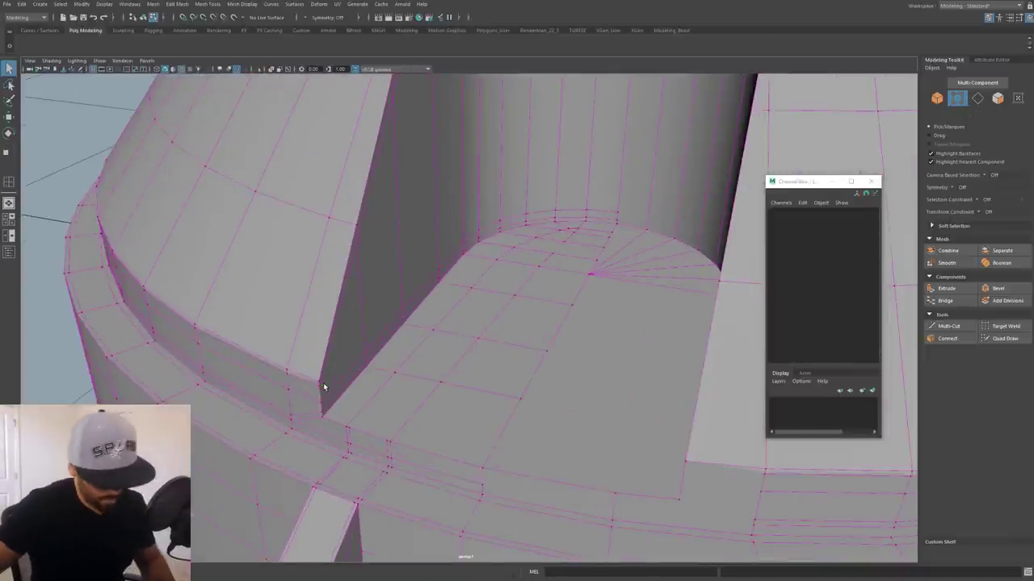
pyautogui.press('g')
pyautogui.moveTo(326, 350); pyautogui.dragTo(426, 360)
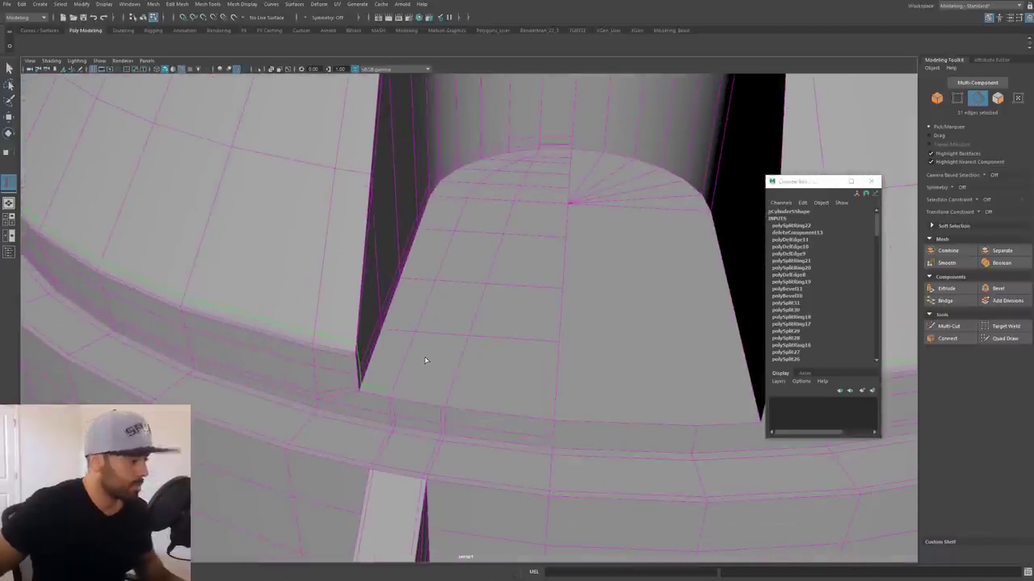
# - Multi-Cut a support edge across the slot floor just behind its front edge, ending at the center edge
pyautogui.hotkey('ctrl', 'shift', 'x')
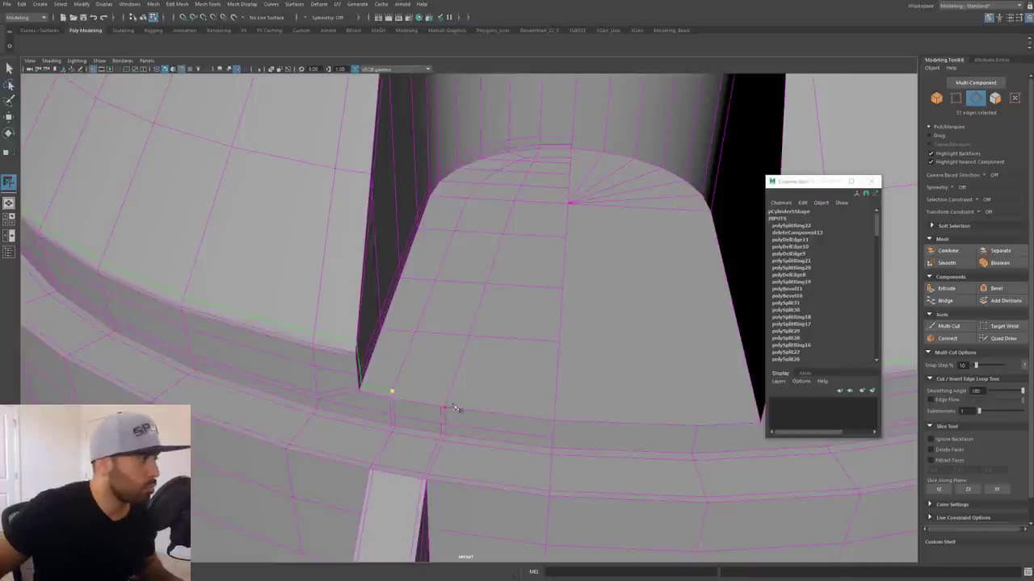
pyautogui.keyDown('alt'); pyautogui.moveTo(450, 406); pyautogui.dragTo(505, 450); pyautogui.keyUp('alt')
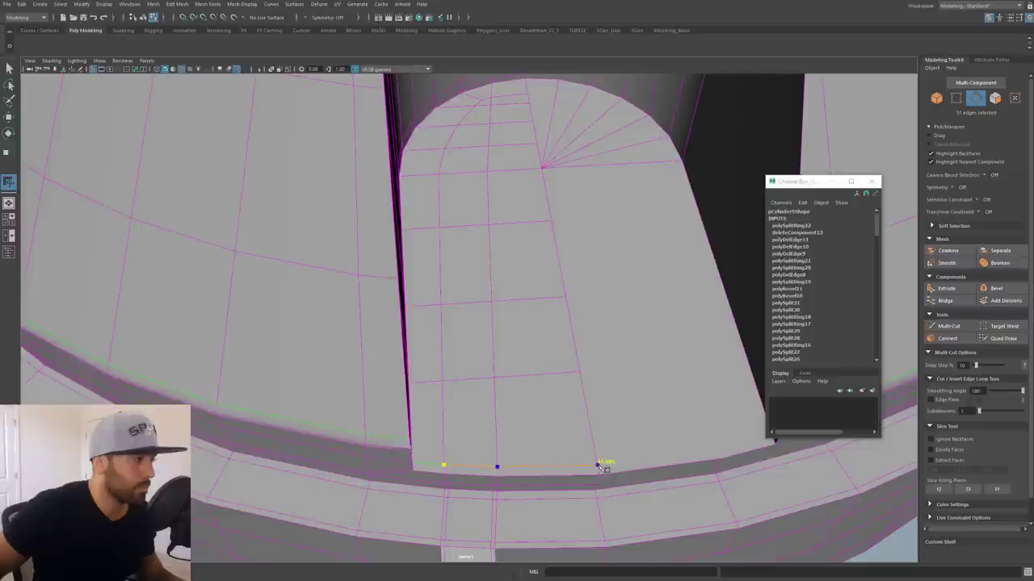
pyautogui.press('Return')
# - Multi-Cut an inset U-shaped support outline in the floor's front row, aligned with the bracket's doubled edges, and connect its inner corners to the grid
pyautogui.scroll(4, 532, 377)
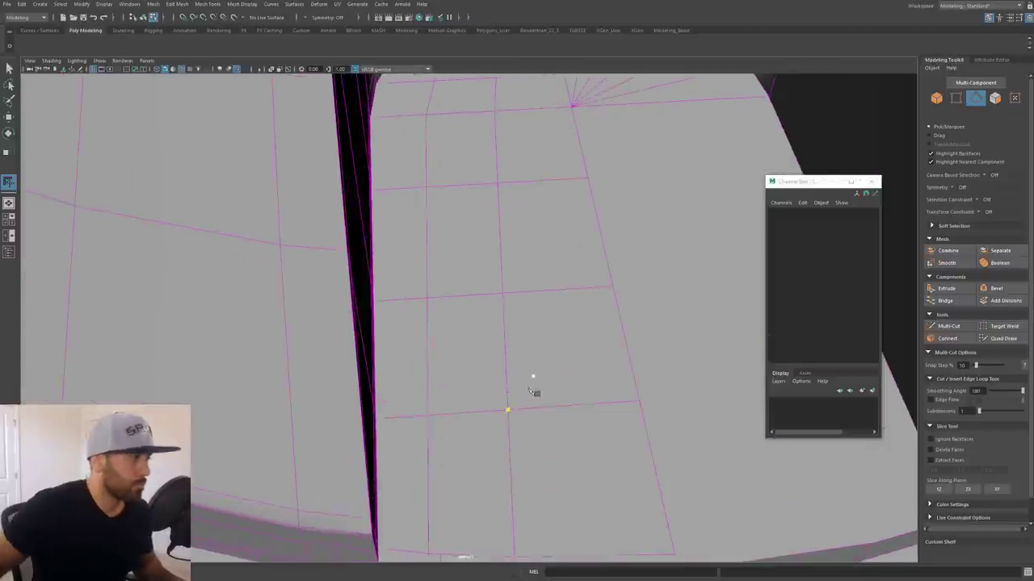
pyautogui.keyDown('alt'); pyautogui.moveTo(531, 377); pyautogui.dragTo(517, 356); pyautogui.keyUp('alt')
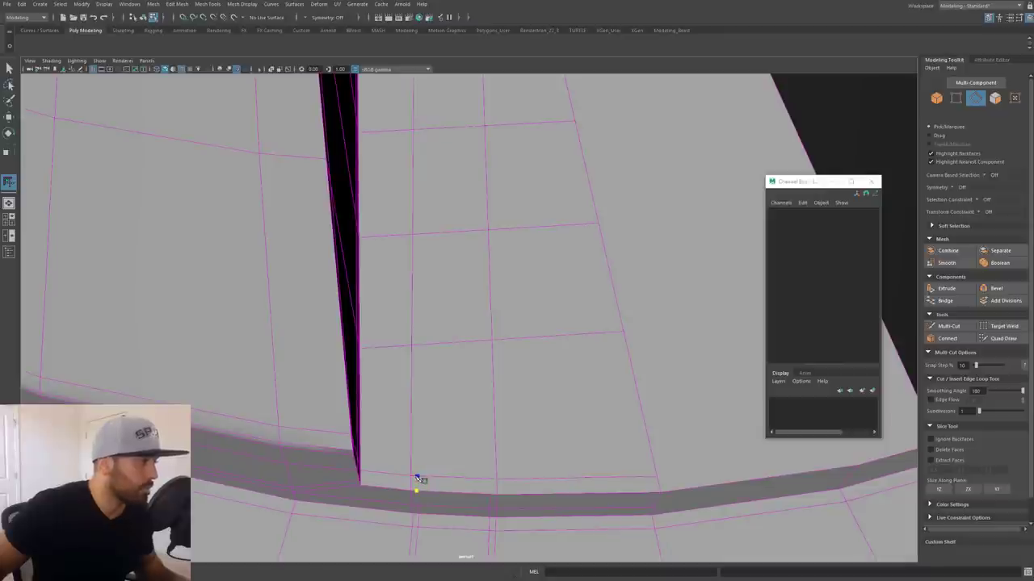
pyautogui.click(416, 477)
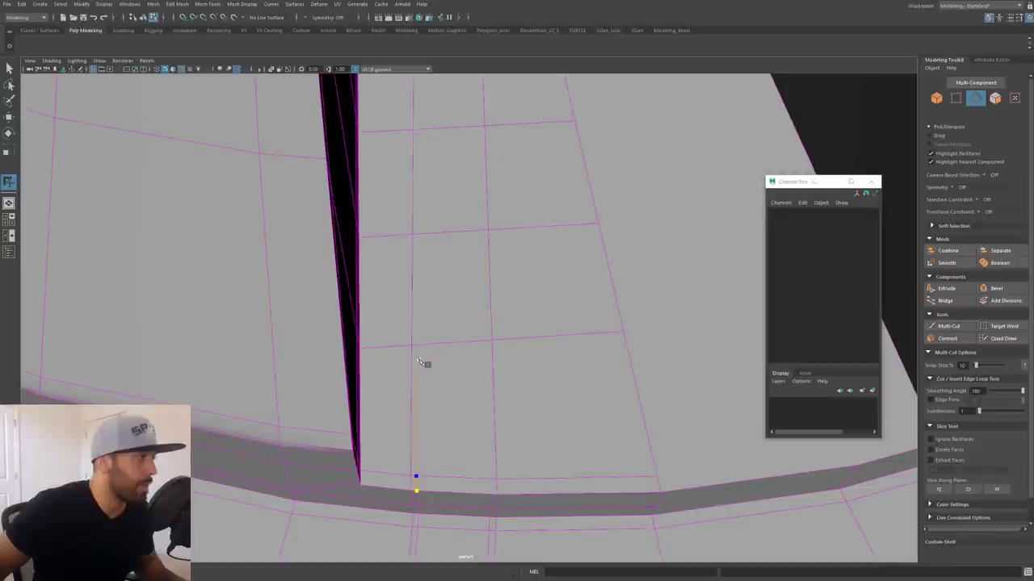
pyautogui.click(413, 350)
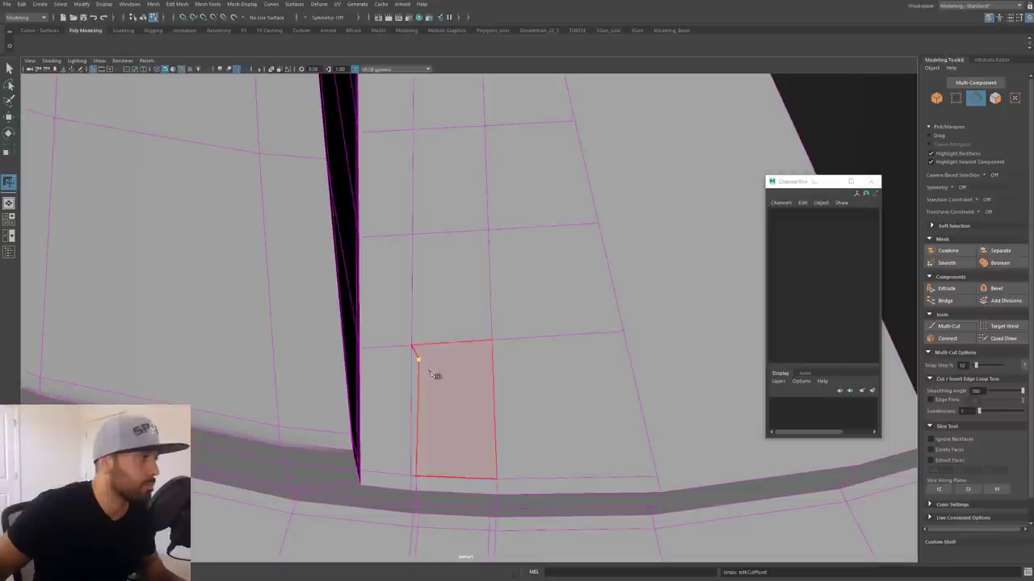
pyautogui.click(483, 356)
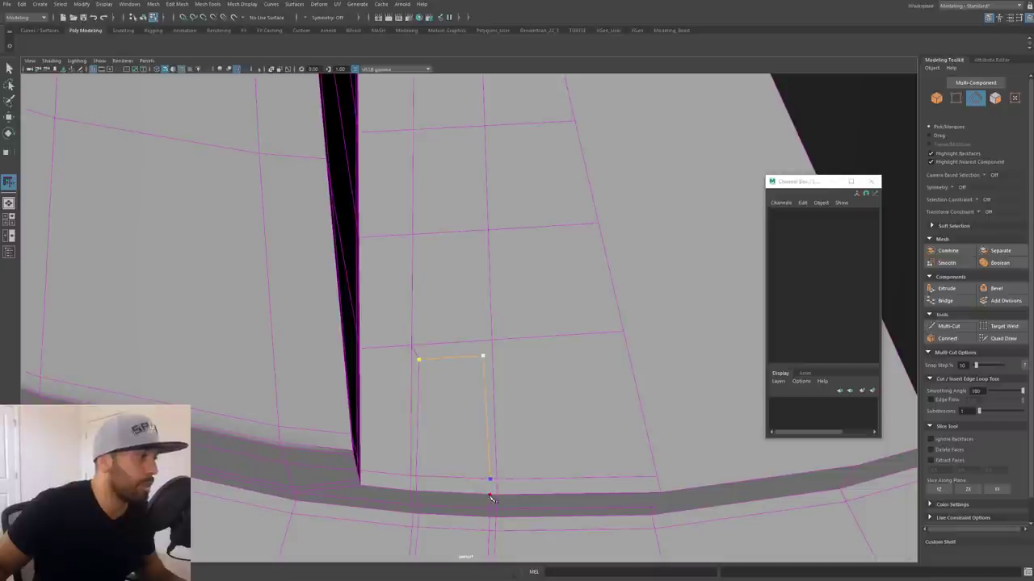
pyautogui.click(490, 481)
pyautogui.press('Return')
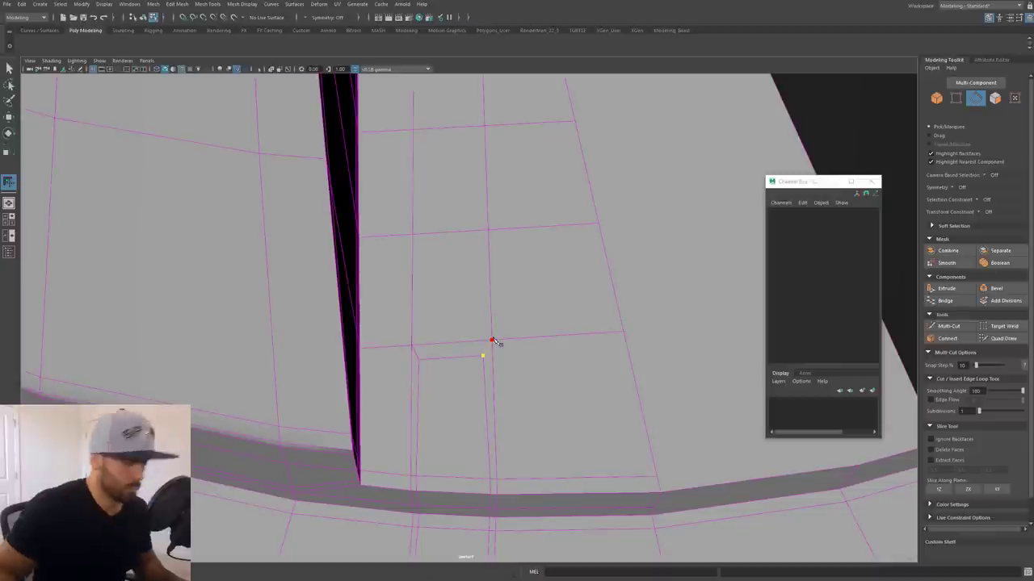
pyautogui.press('q')
# - Delete the two doubled support edges that run from the bracket's lower end across the base rim to the center of the underside
pyautogui.press('F9')
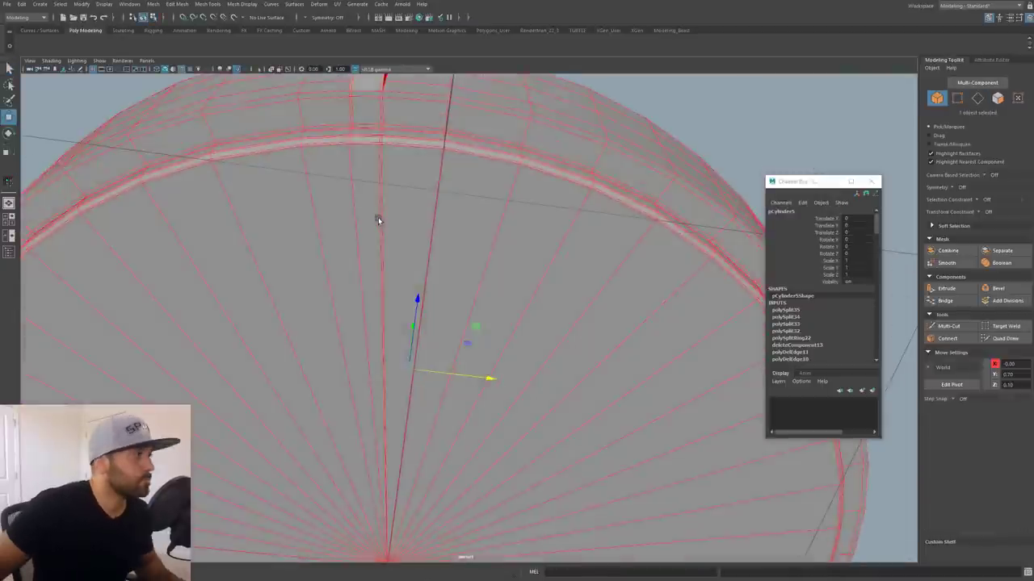
pyautogui.keyDown('alt'); pyautogui.moveTo(378, 217); pyautogui.dragTo(332, 218); pyautogui.keyUp('alt')
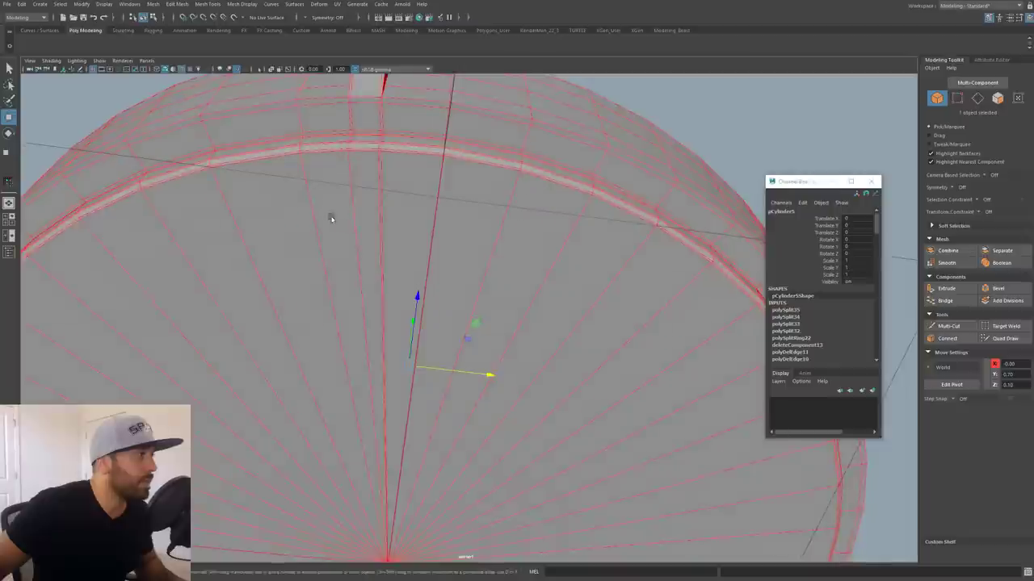
pyautogui.keyDown('alt'); pyautogui.moveTo(332, 217); pyautogui.dragTo(399, 195, button='right'); pyautogui.keyUp('alt')
pyautogui.keyDown('alt'); pyautogui.moveTo(399, 194); pyautogui.dragTo(356, 152); pyautogui.keyUp('alt')
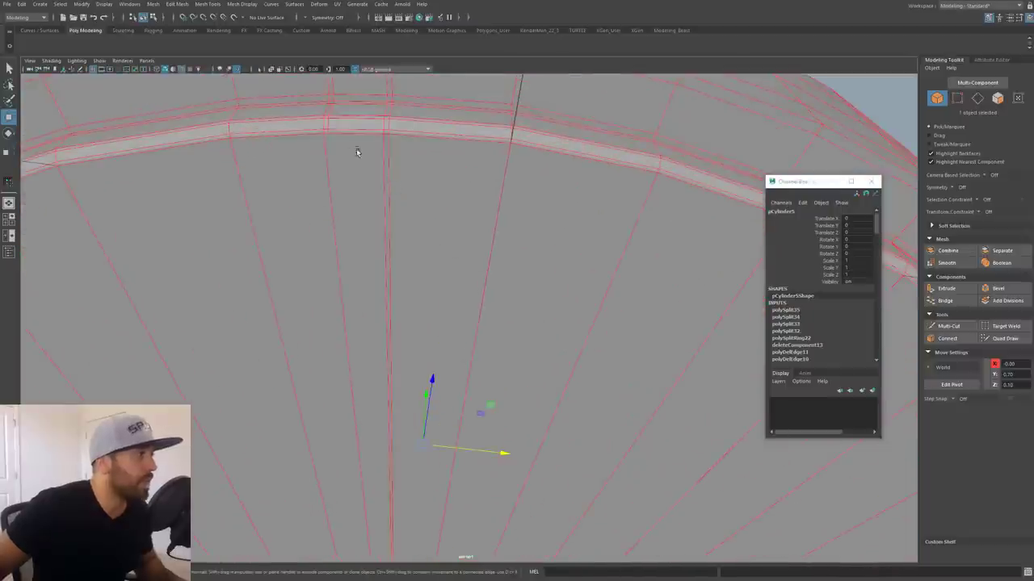
pyautogui.keyDown('alt'); pyautogui.moveTo(330, 119); pyautogui.dragTo(395, 199); pyautogui.keyUp('alt')
pyautogui.press('F10')
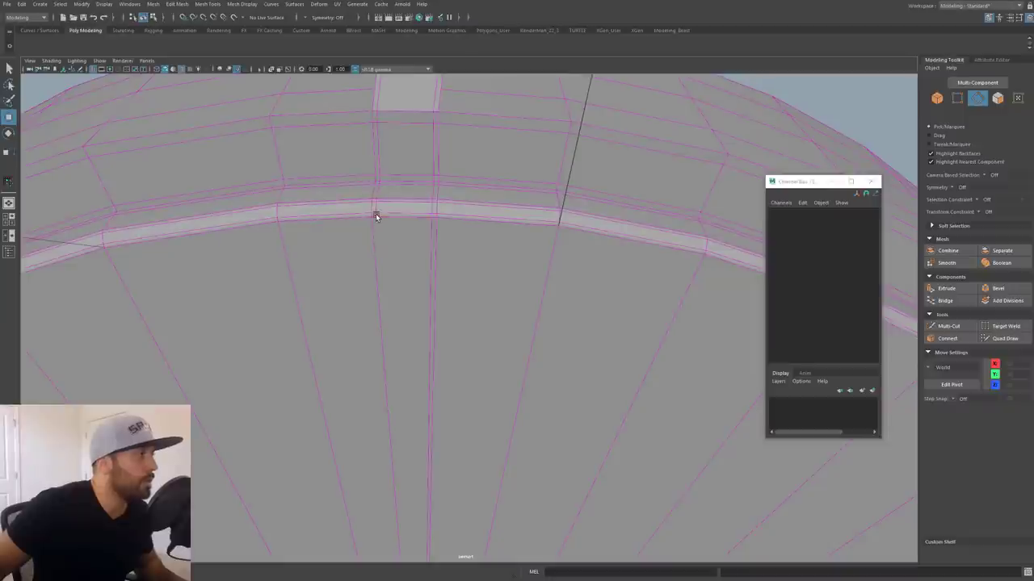
pyautogui.click(376, 216)
pyautogui.keyDown('shift'); pyautogui.doubleClick(376, 130); pyautogui.keyUp('shift')
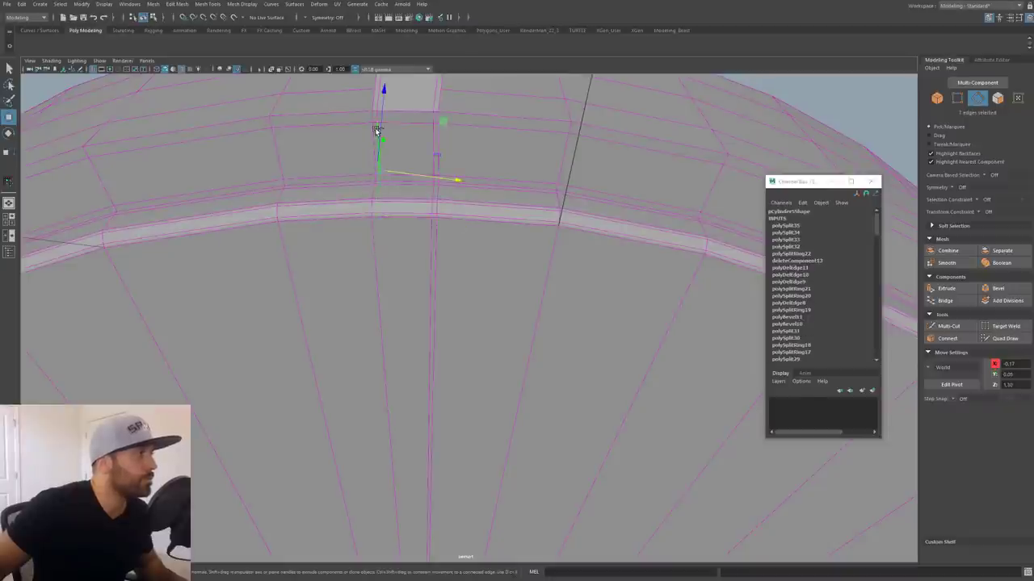
pyautogui.press('Delete')
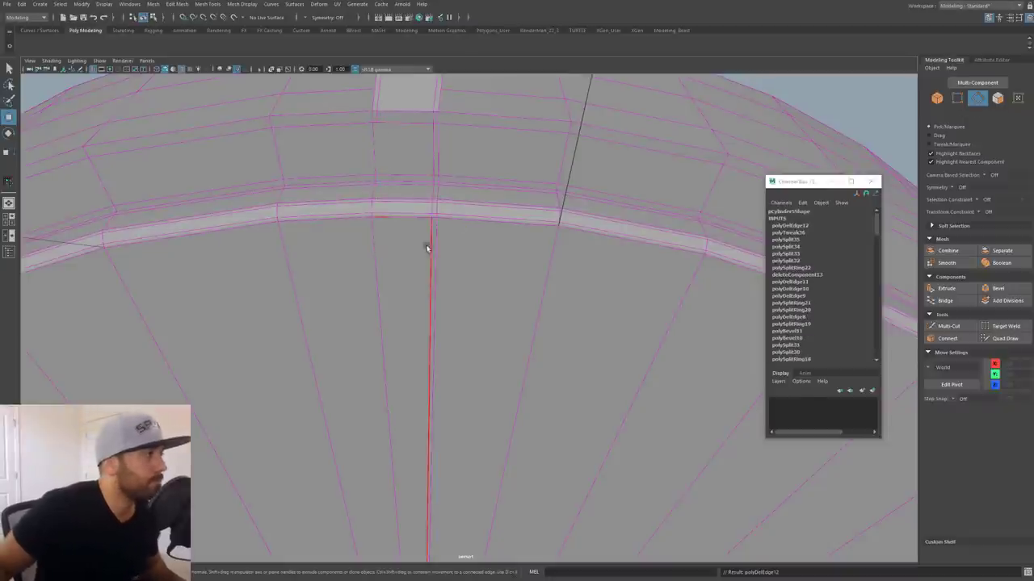
pyautogui.click(428, 247)
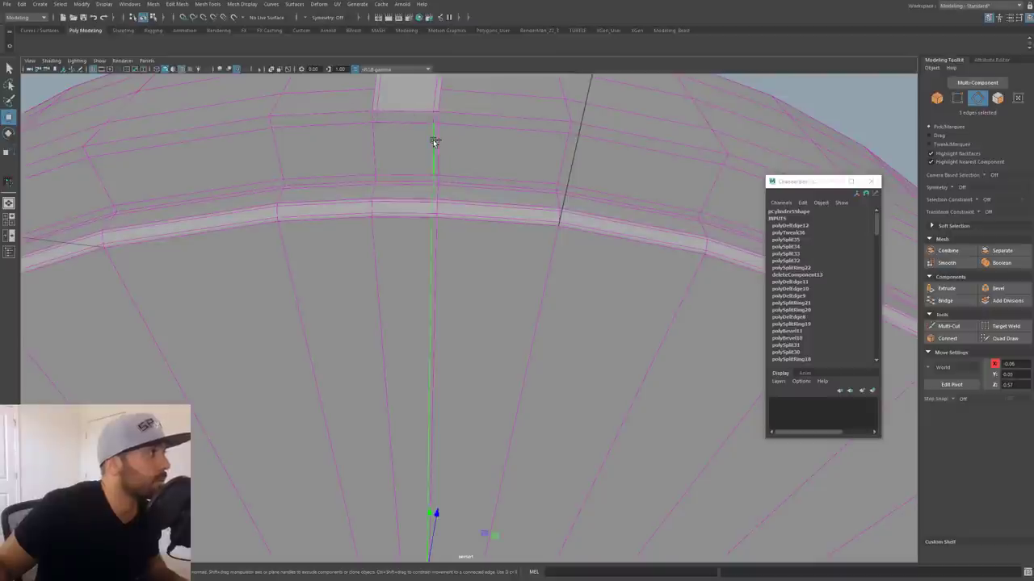
pyautogui.press('Delete')
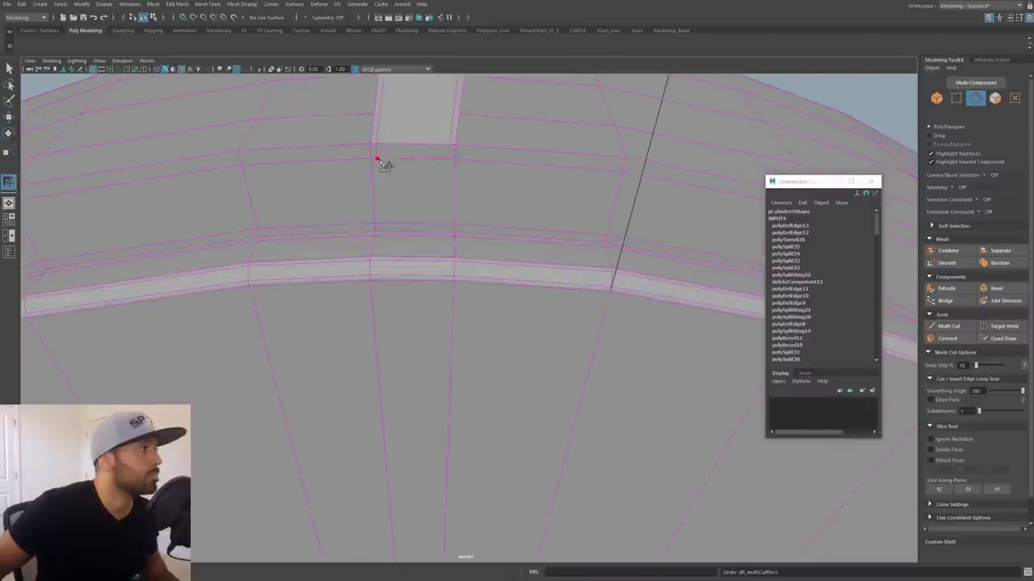
# - Multi-Cut a U-shaped support outline inside the face below the bracket, starting and ending at the bracket's two support edges
pyautogui.click(378, 160)
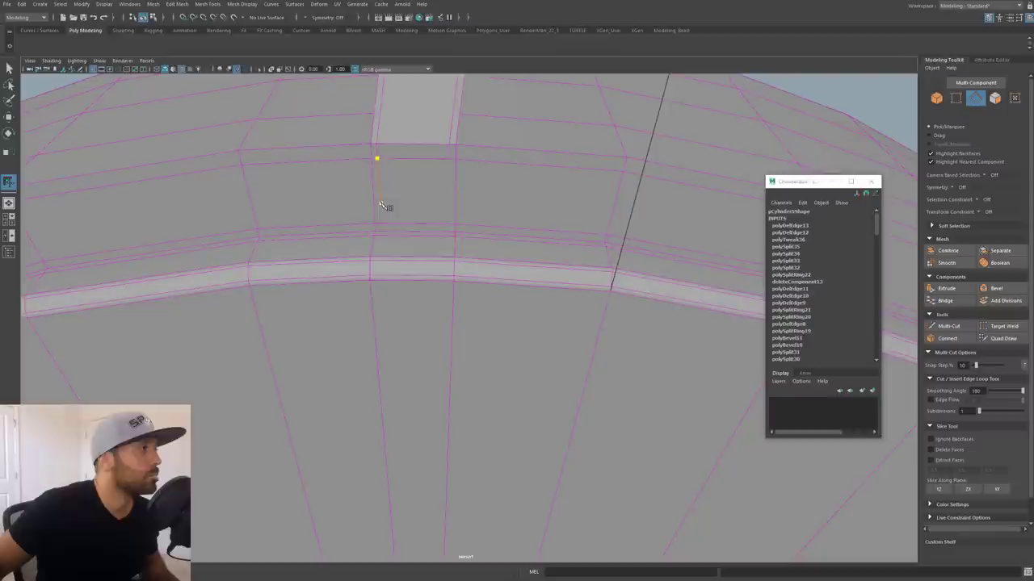
pyautogui.click(385, 206)
pyautogui.click(446, 203)
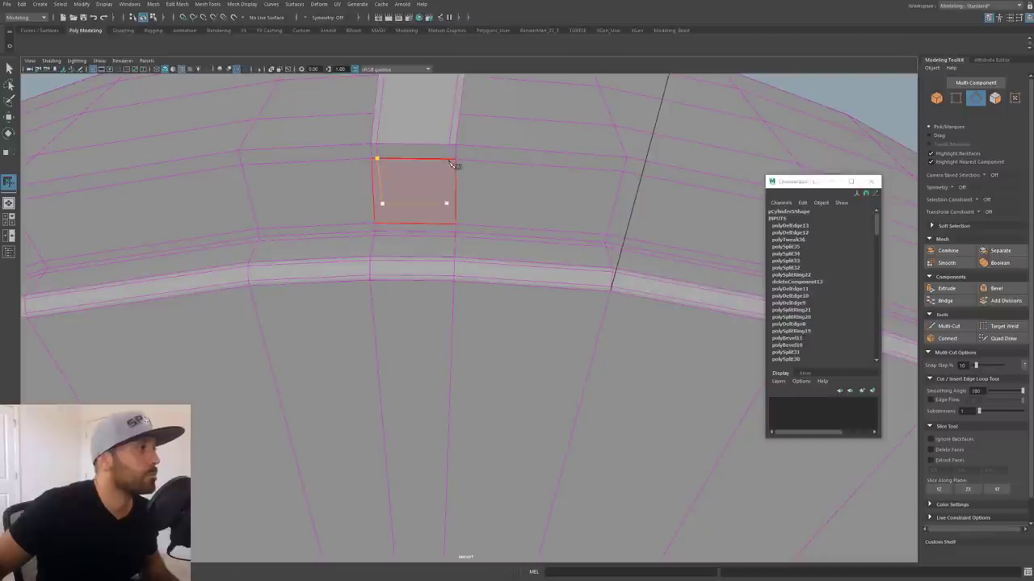
pyautogui.click(448, 159)
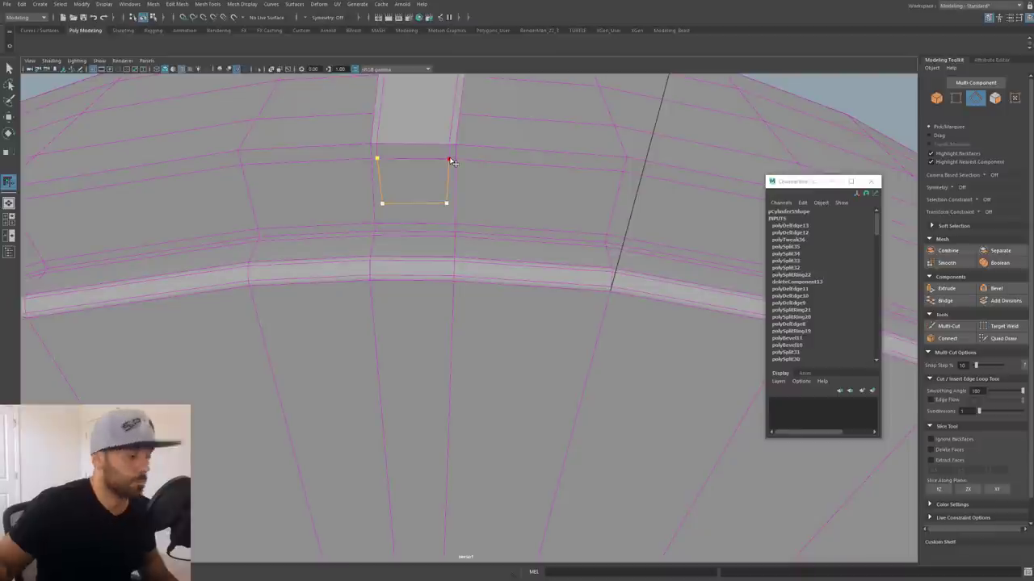
pyautogui.press('Return')
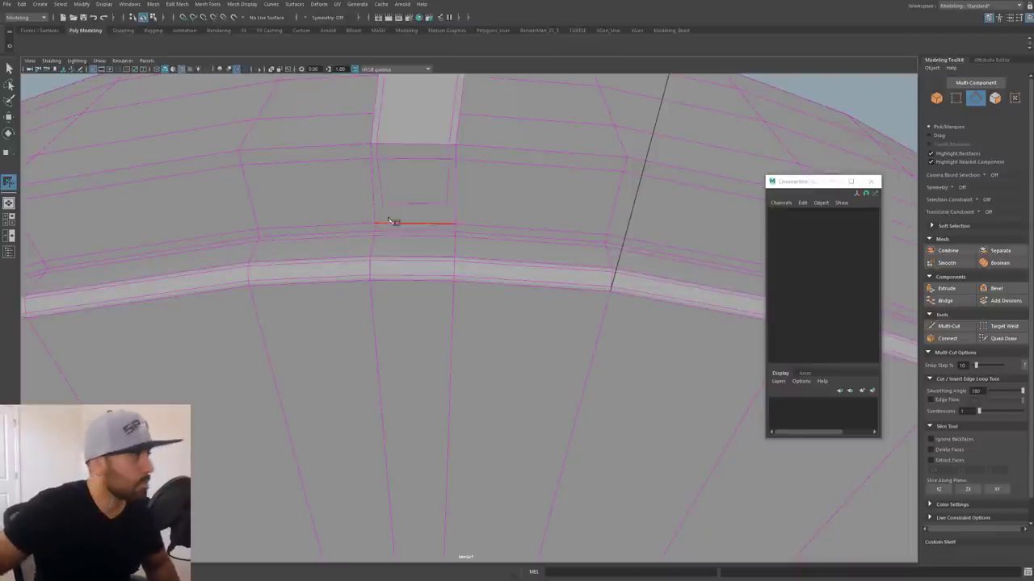
# - Multi-Cut diagonal edges connecting the U-shaped outline's two inner corners to the corners of the surrounding face
pyautogui.click(382, 204)
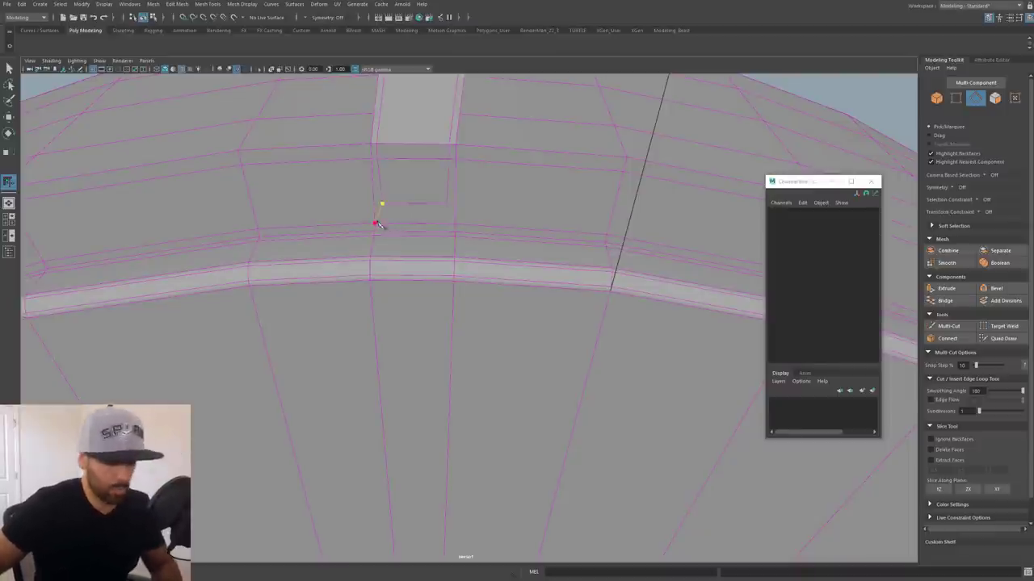
pyautogui.click(376, 223)
pyautogui.press('Return')
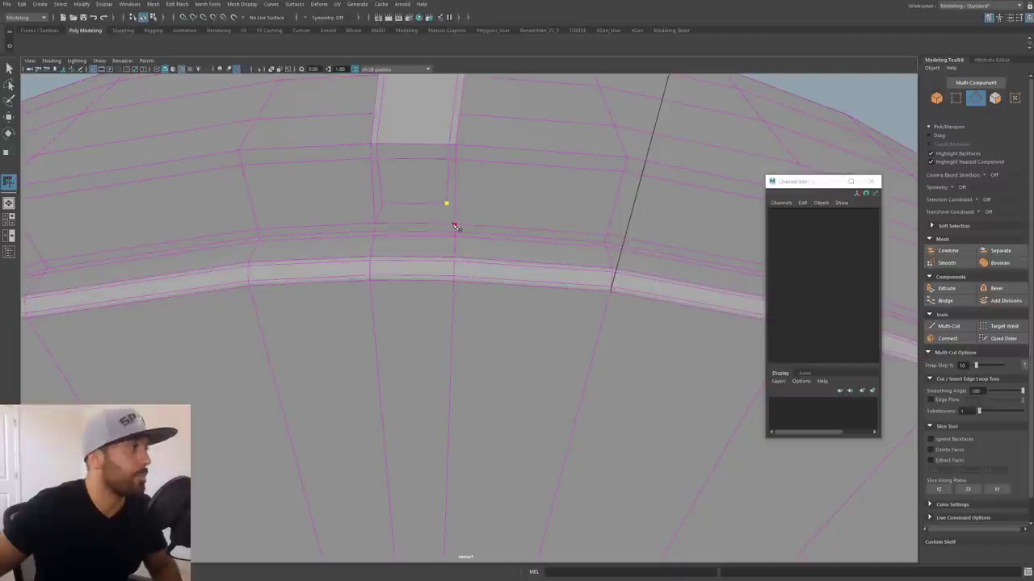
pyautogui.click(454, 225)
pyautogui.press('Return')
# - Select the horizontal edge loop on the collar below the cone's rim and slide it slightly upward along the surface
pyautogui.scroll(-5, 468, 244)
pyautogui.keyDown('alt'); pyautogui.moveTo(467, 243); pyautogui.dragTo(411, 352); pyautogui.keyUp('alt')
pyautogui.press('w')
pyautogui.doubleClick(375, 338)
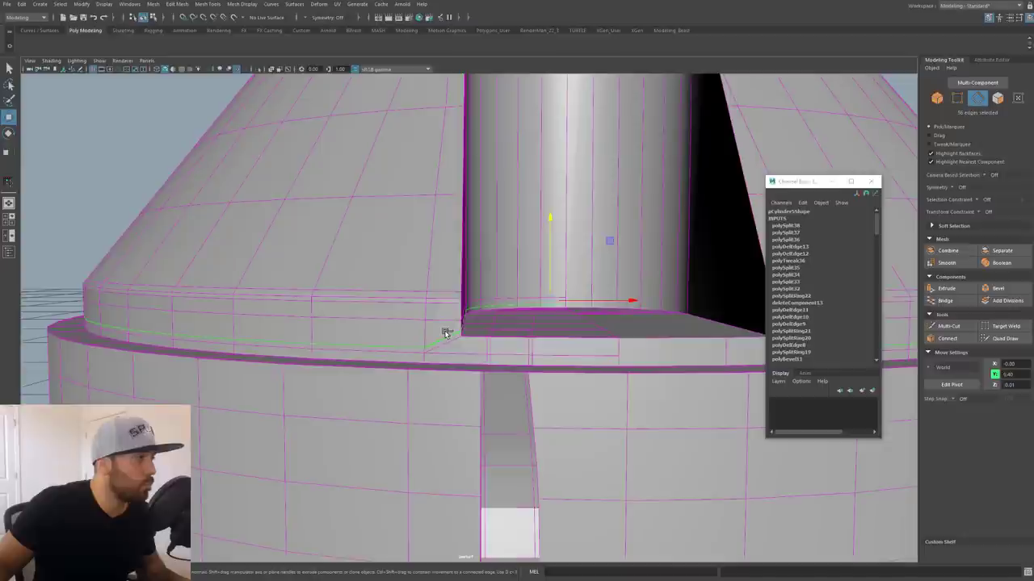
pyautogui.keyDown('alt'); pyautogui.moveTo(473, 369); pyautogui.dragTo(585, 295); pyautogui.keyUp('alt')
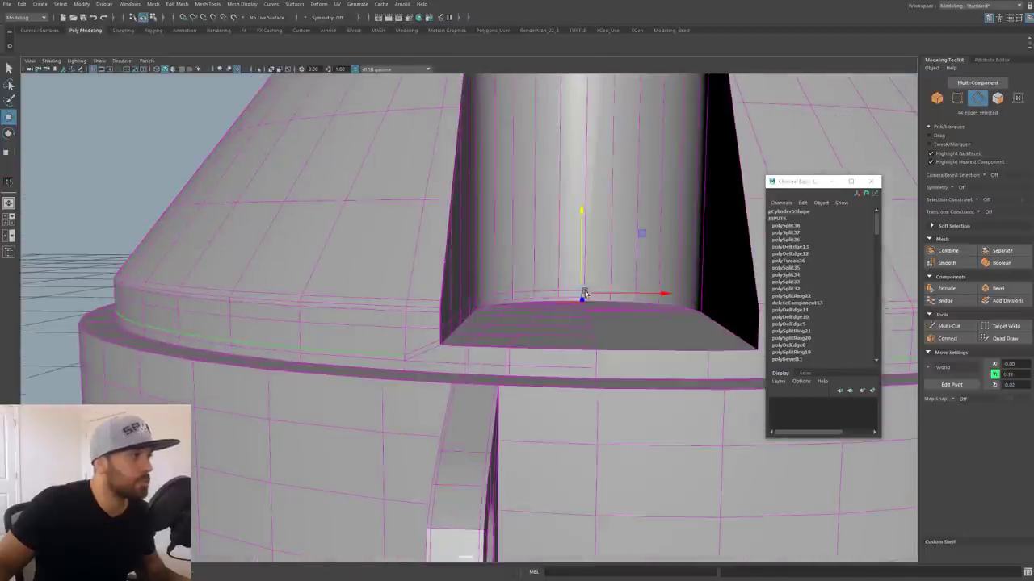
pyautogui.keyDown('ctrl'); pyautogui.keyDown('shift'); pyautogui.moveTo(582, 249); pyautogui.dragTo(581, 242); pyautogui.keyUp('shift'); pyautogui.keyUp('ctrl')
# - Insert two vertical edge loops on the base band, one close beside each outer side of the hinge bracket
pyautogui.moveTo(463, 355)
pyautogui.keyDown('alt'); pyautogui.mouseDown()
pyautogui.moveTo(419, 393)
pyautogui.moveTo(509, 395)
pyautogui.moveTo(477, 364)
pyautogui.mouseUp(); pyautogui.keyUp('alt')
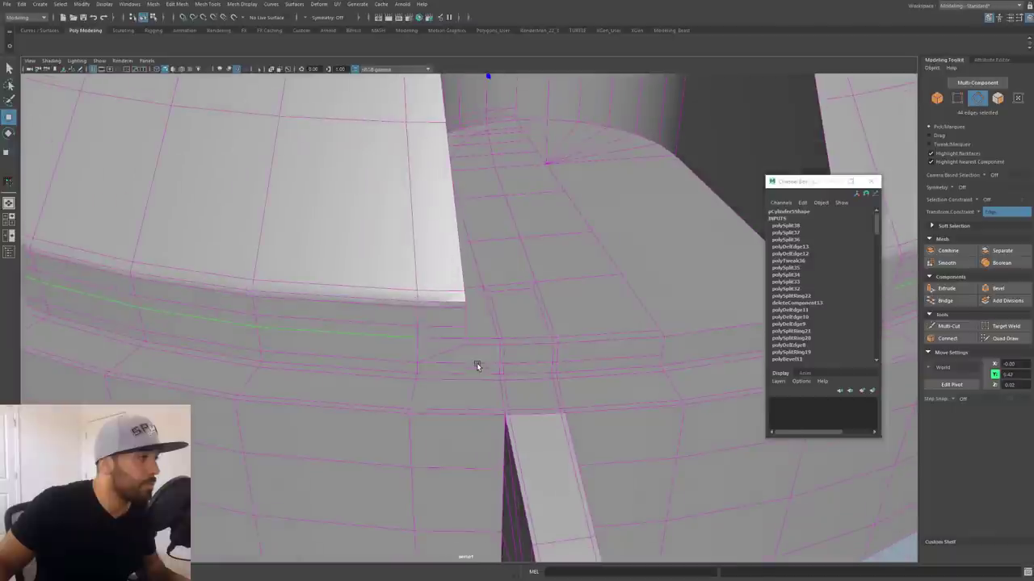
pyautogui.keyDown('alt'); pyautogui.moveTo(491, 418); pyautogui.dragTo(490, 355); pyautogui.keyUp('alt')
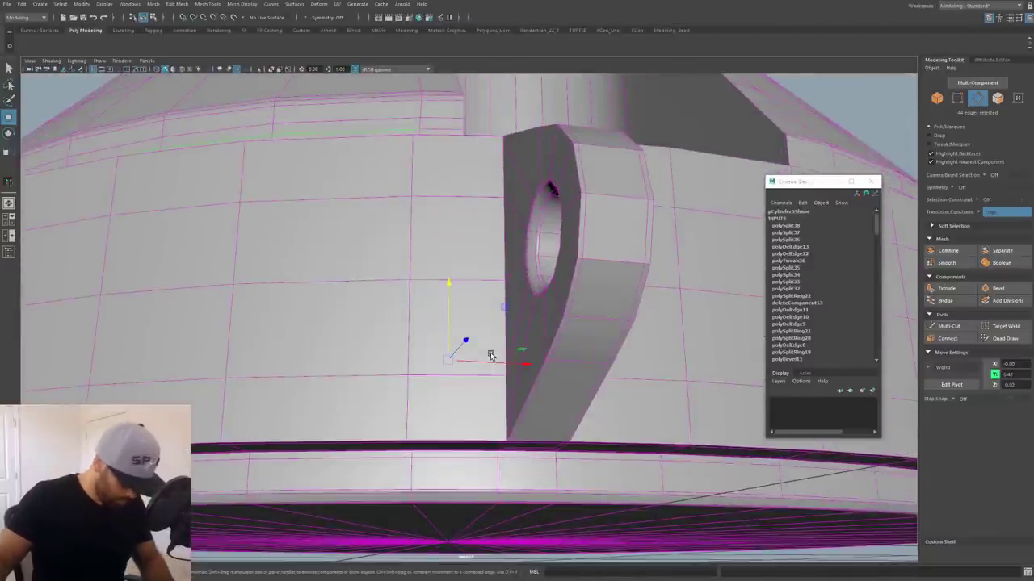
pyautogui.keyDown('shift'); pyautogui.moveTo(490, 355); pyautogui.dragTo(468, 362, button='right'); pyautogui.keyUp('shift')
pyautogui.keyDown('alt'); pyautogui.moveTo(512, 269); pyautogui.dragTo(487, 307); pyautogui.keyUp('alt')
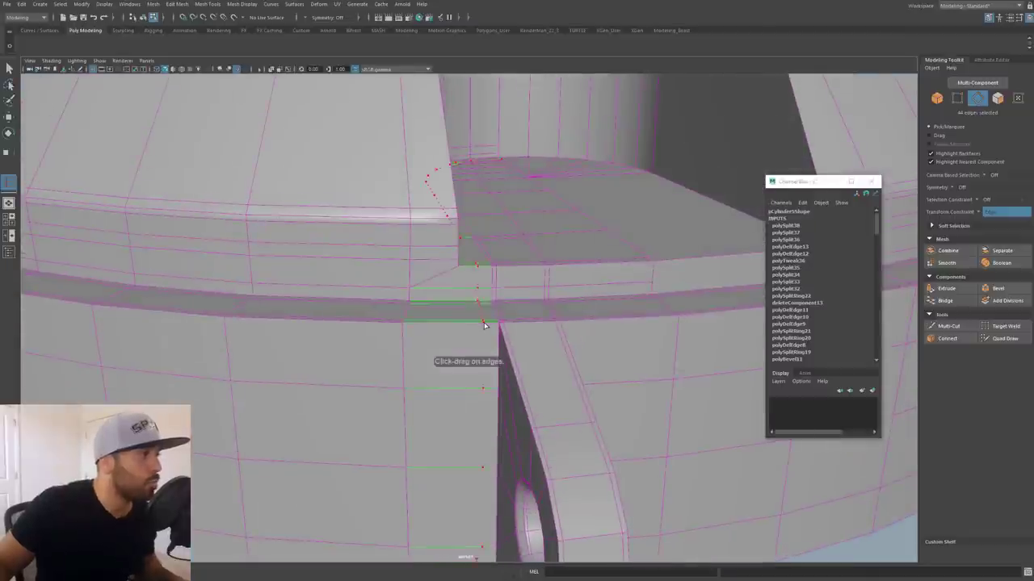
pyautogui.keyDown('ctrl'); pyautogui.click(491, 323); pyautogui.keyUp('ctrl')
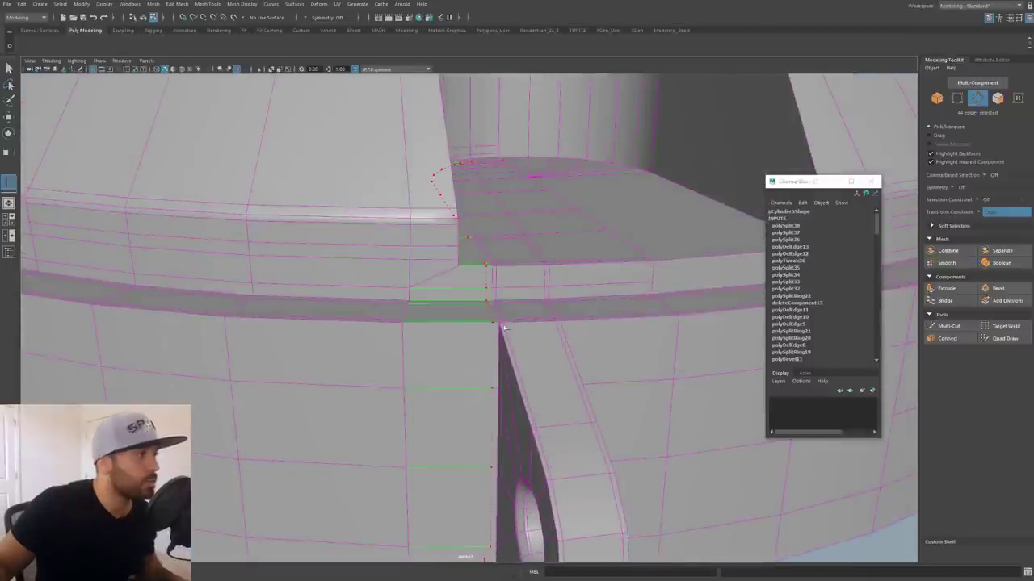
pyautogui.keyDown('alt'); pyautogui.moveTo(491, 323); pyautogui.dragTo(521, 365); pyautogui.keyUp('alt')
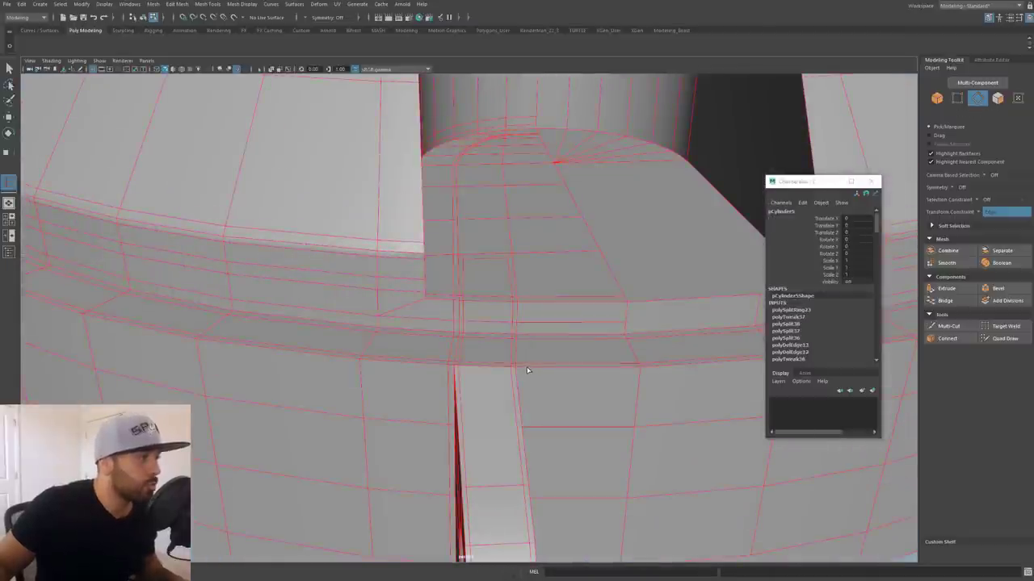
pyautogui.keyDown('ctrl'); pyautogui.click(524, 370); pyautogui.keyUp('ctrl')
# - Delete the new loops' segments across the collar and slot floor, keeping those on the base ledge and band
pyautogui.keyDown('alt'); pyautogui.moveTo(523, 369); pyautogui.dragTo(324, 411); pyautogui.keyUp('alt')
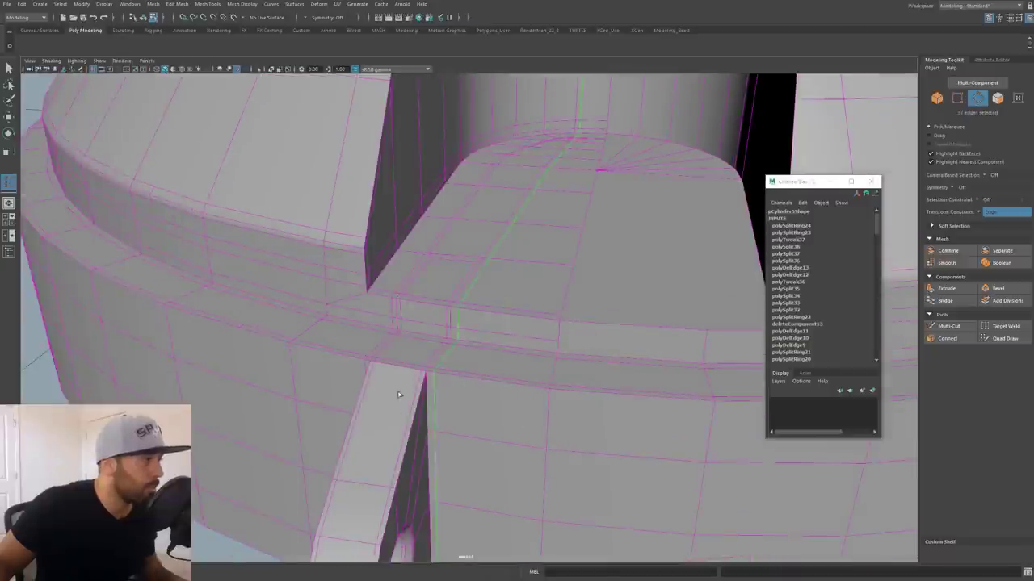
pyautogui.keyDown('alt'); pyautogui.moveTo(398, 394); pyautogui.dragTo(348, 418); pyautogui.keyUp('alt')
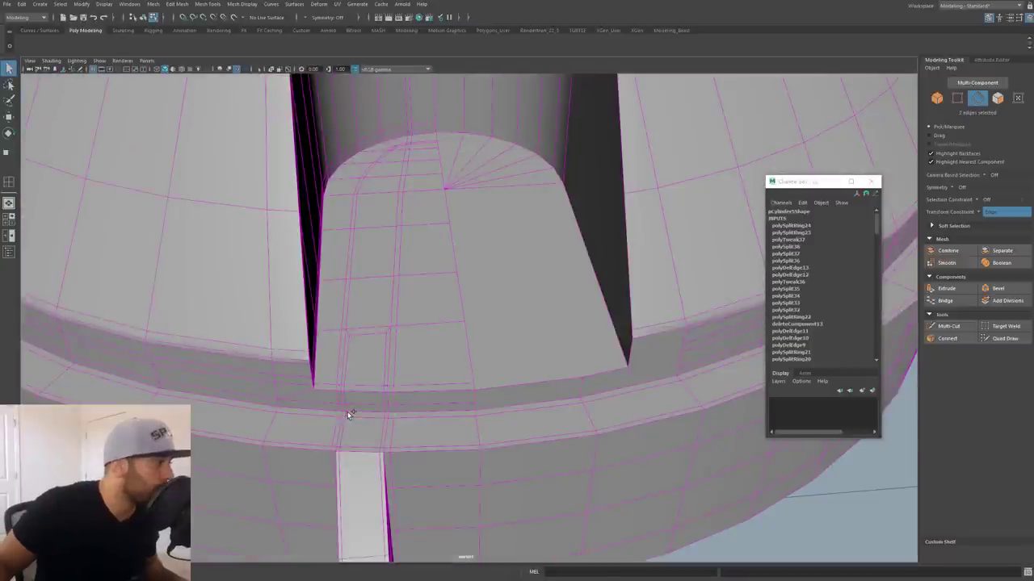
pyautogui.keyDown('ctrl'); pyautogui.keyDown('shift'); pyautogui.click(544, 456); pyautogui.keyUp('shift'); pyautogui.keyUp('ctrl')
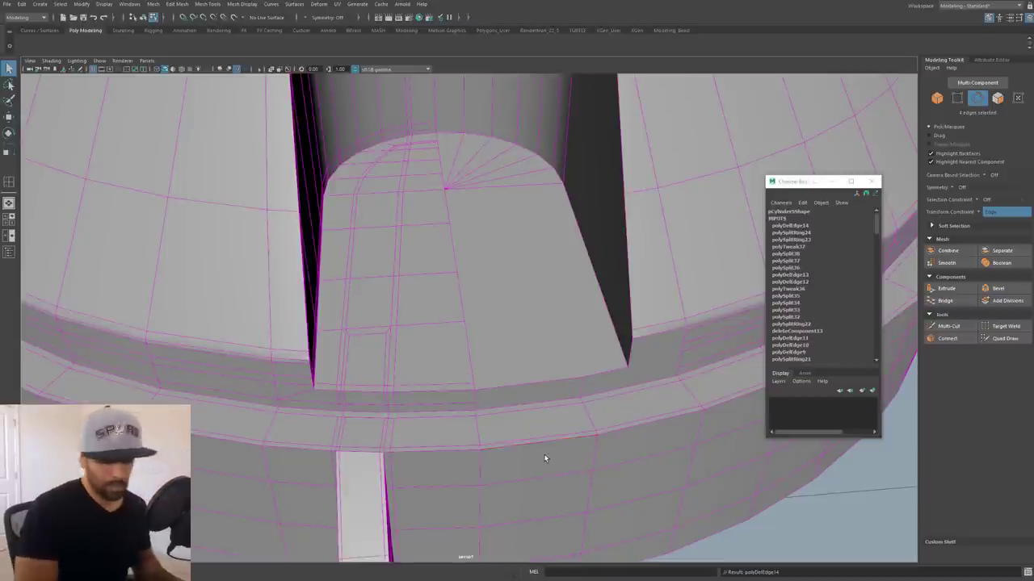
pyautogui.doubleClick(397, 370)
pyautogui.keyDown('ctrl'); pyautogui.keyDown('shift'); pyautogui.click(397, 365); pyautogui.keyUp('shift'); pyautogui.keyUp('ctrl')
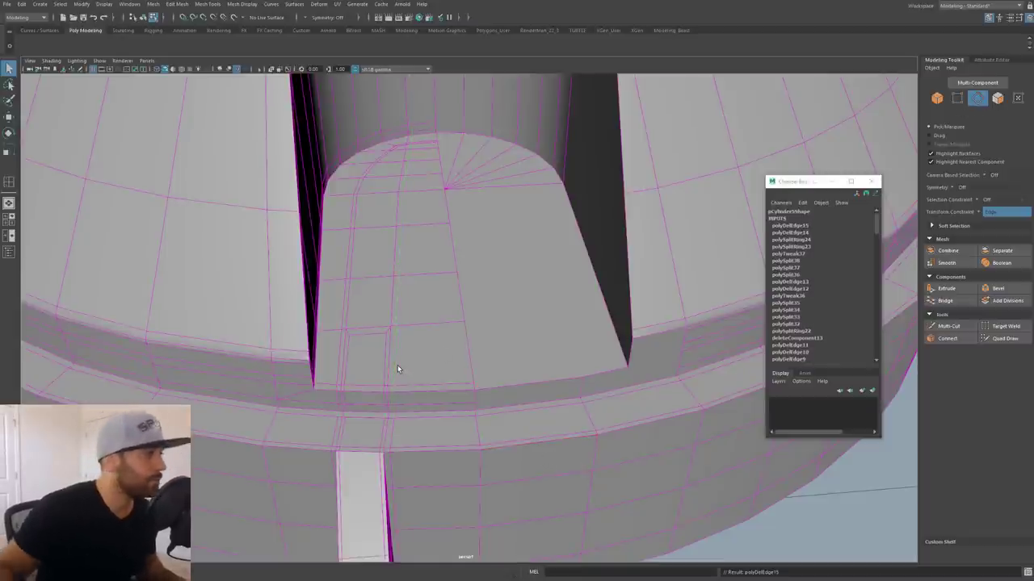
pyautogui.keyDown('ctrl'); pyautogui.keyDown('shift'); pyautogui.click(338, 361); pyautogui.keyUp('shift'); pyautogui.keyUp('ctrl')
# - Delete the U-shaped support outline on the slot floor and collar directly behind the bracket
pyautogui.doubleClick(347, 353)
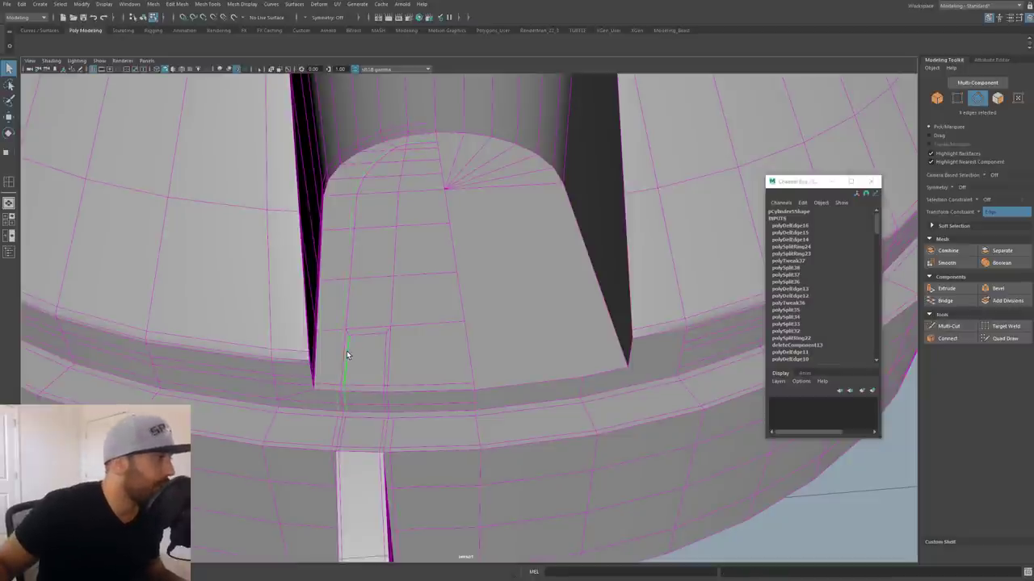
pyautogui.keyDown('shift'); pyautogui.doubleClick(381, 350); pyautogui.keyUp('shift')
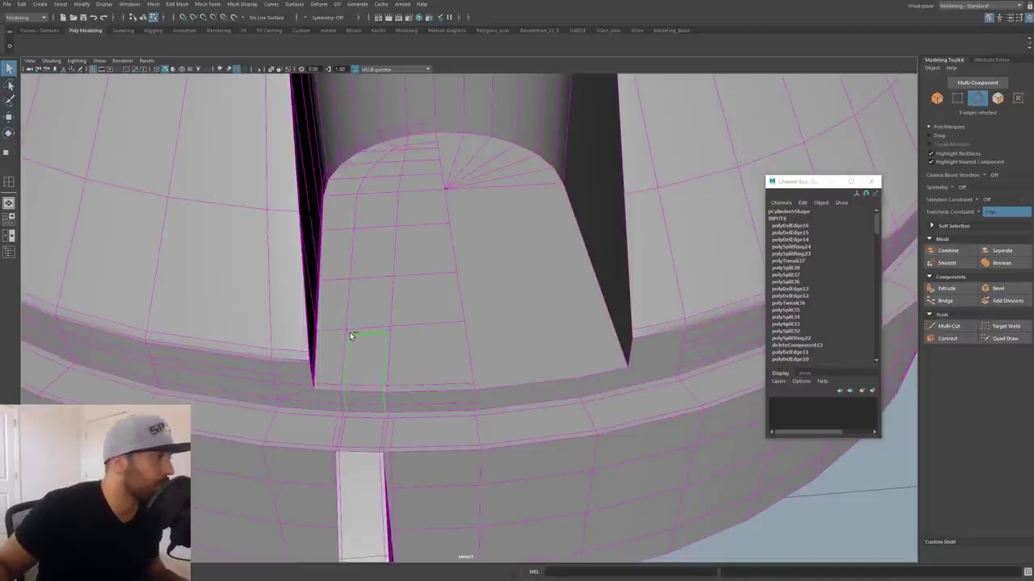
pyautogui.keyDown('ctrl'); pyautogui.keyDown('shift'); pyautogui.click(397, 326); pyautogui.keyUp('shift'); pyautogui.keyUp('ctrl')
# - Examine the edge flow across the slot floor, collar and ledge around the bracket's support edges
pyautogui.keyDown('alt'); pyautogui.moveTo(404, 321); pyautogui.dragTo(440, 278, button='middle'); pyautogui.keyUp('alt')
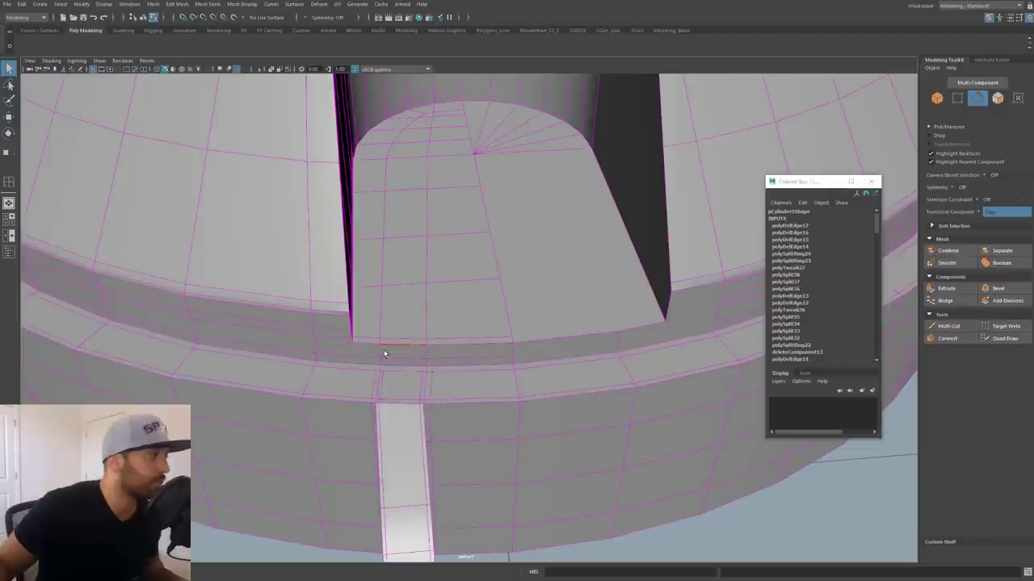
pyautogui.click(429, 353)
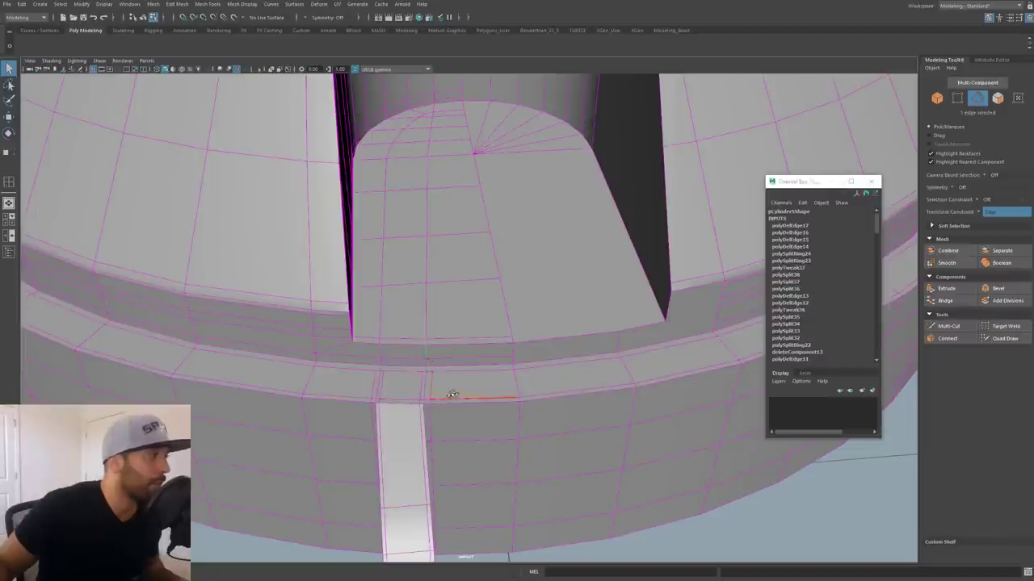
pyautogui.keyDown('alt'); pyautogui.moveTo(455, 395); pyautogui.dragTo(397, 344); pyautogui.keyUp('alt')
pyautogui.keyDown('alt'); pyautogui.moveTo(365, 296); pyautogui.dragTo(429, 388); pyautogui.keyUp('alt')
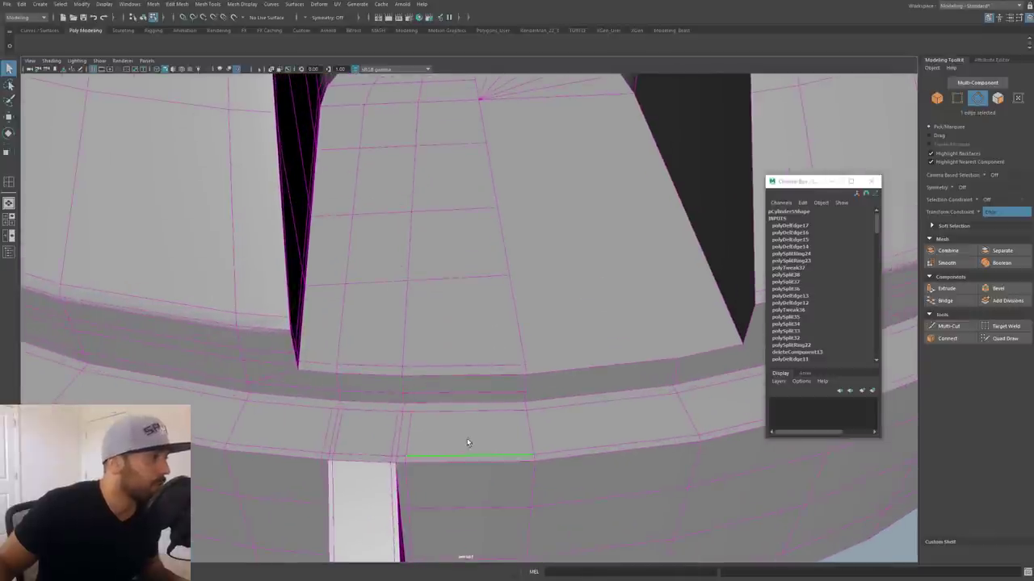
pyautogui.keyDown('alt'); pyautogui.moveTo(469, 444); pyautogui.dragTo(366, 454); pyautogui.keyUp('alt')
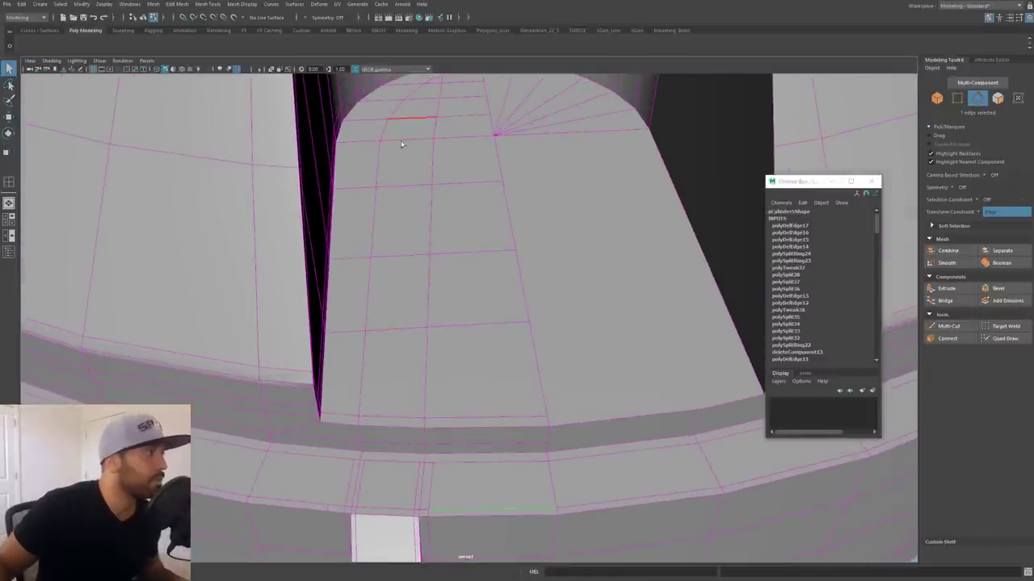
pyautogui.scroll(5, 429, 381)
pyautogui.scroll(-5, 424, 380)
pyautogui.keyDown('alt'); pyautogui.moveTo(423, 380); pyautogui.dragTo(450, 330); pyautogui.keyUp('alt')
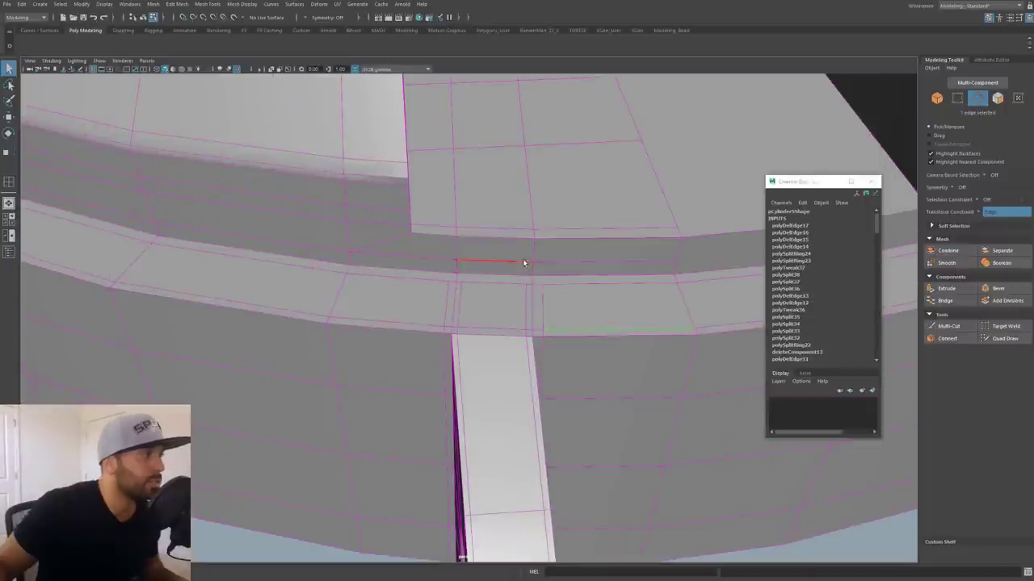
# - Merge each group of three vertices at the inner ends of the bracket's support edges on the ledge into one vertex
pyautogui.scroll(2, 466, 309)
pyautogui.scroll(-3, 466, 309)
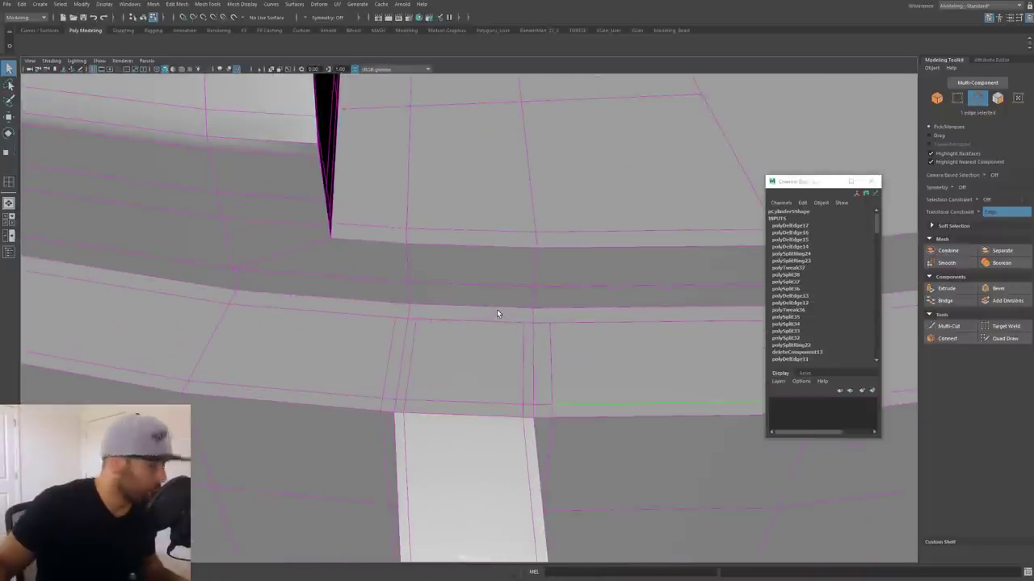
pyautogui.press('F9')
pyautogui.moveTo(394, 316); pyautogui.dragTo(392, 313)
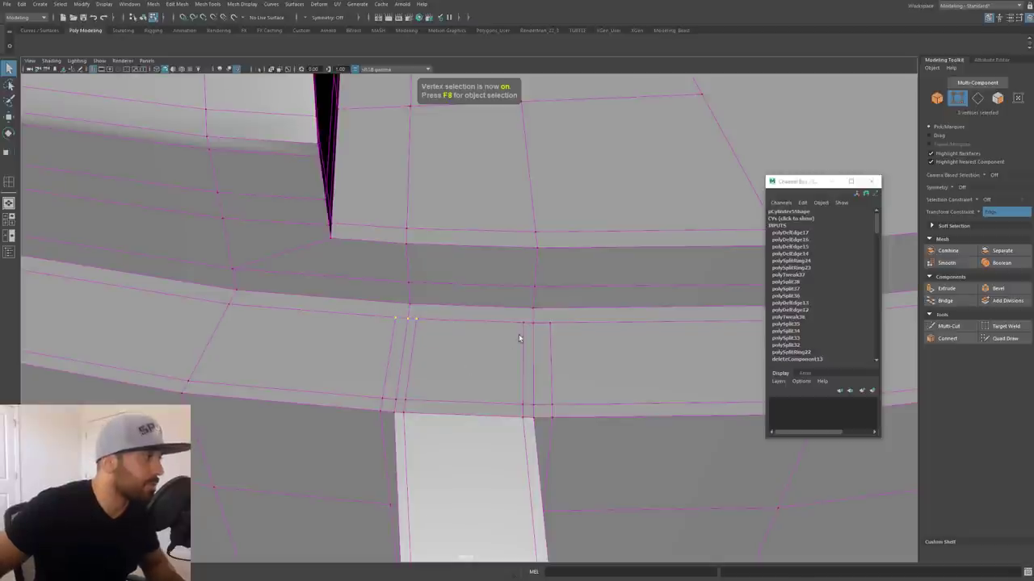
pyautogui.keyDown('shift'); pyautogui.moveTo(574, 331); pyautogui.dragTo(517, 317); pyautogui.keyUp('shift')
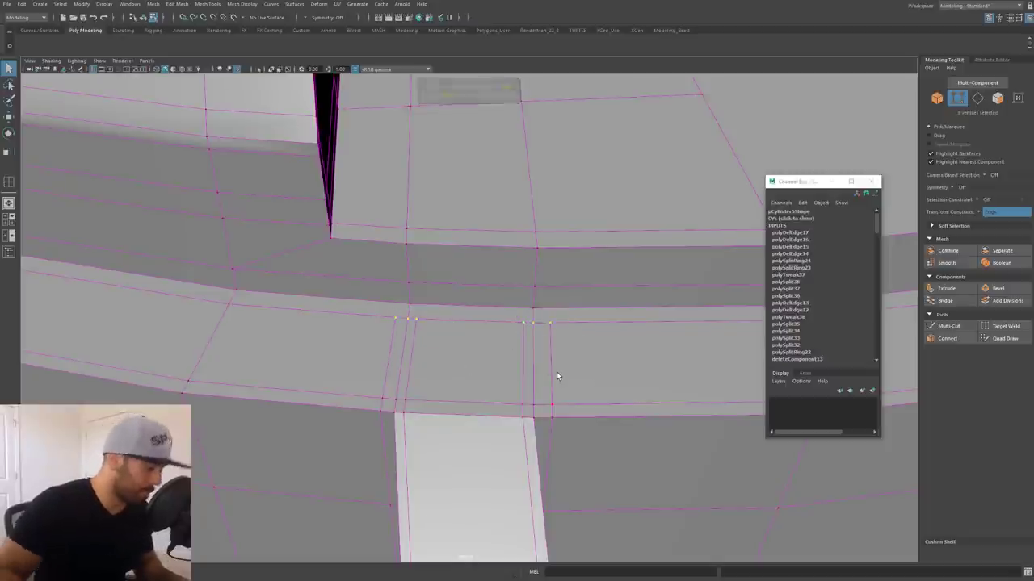
pyautogui.press('g')
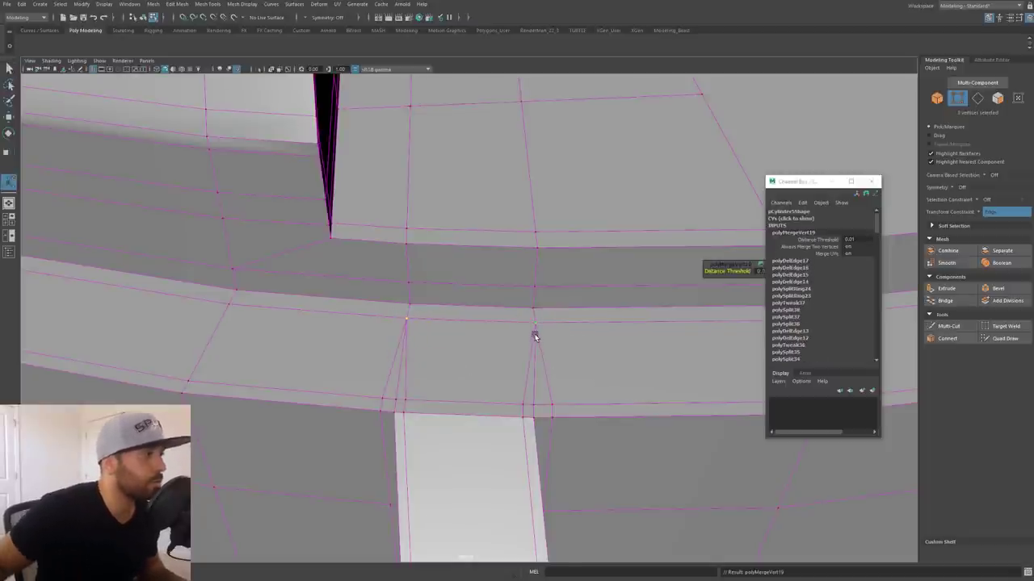
# - Delete the middle edge of each three-edge fan on the ledge behind the bracket
pyautogui.moveTo(535, 334); pyautogui.dragTo(526, 301, button='right')
pyautogui.click(531, 377)
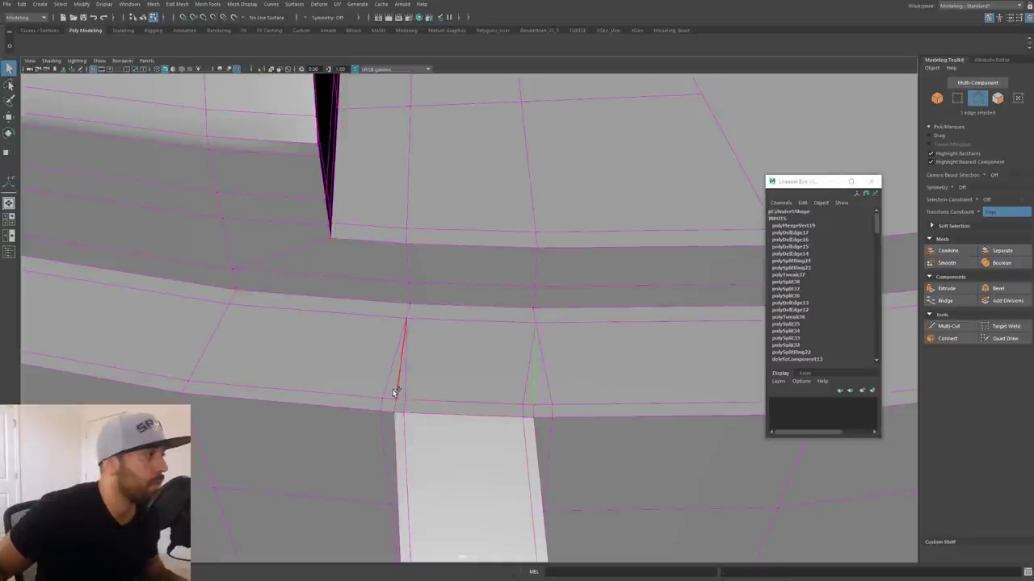
pyautogui.click(479, 323)
pyautogui.press('Delete')
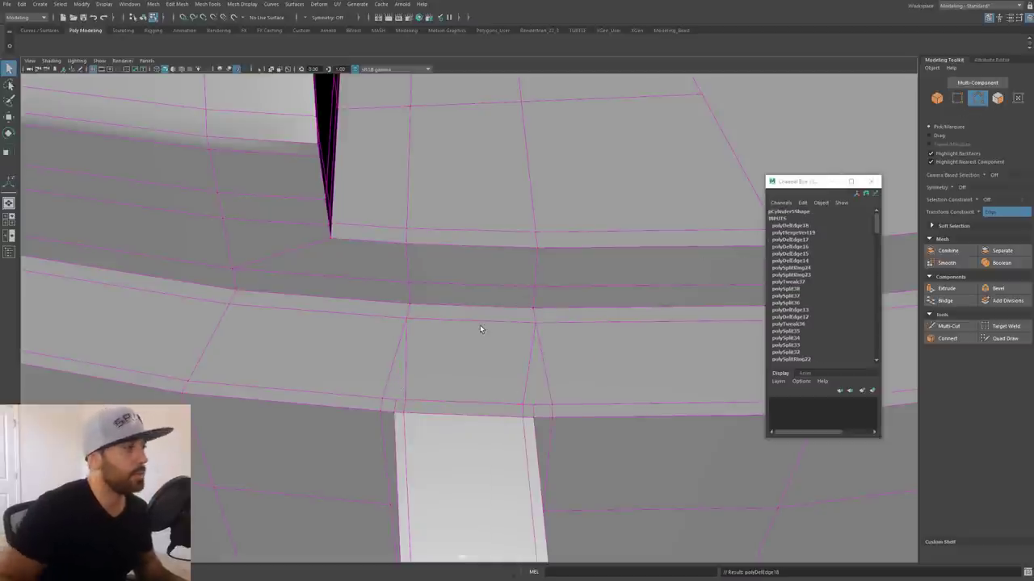
# - Turn on the smooth mesh preview and examine how the bracket blends into the base band
pyautogui.scroll(2, 480, 324)
pyautogui.moveTo(369, 375); pyautogui.dragTo(328, 375, button='right')
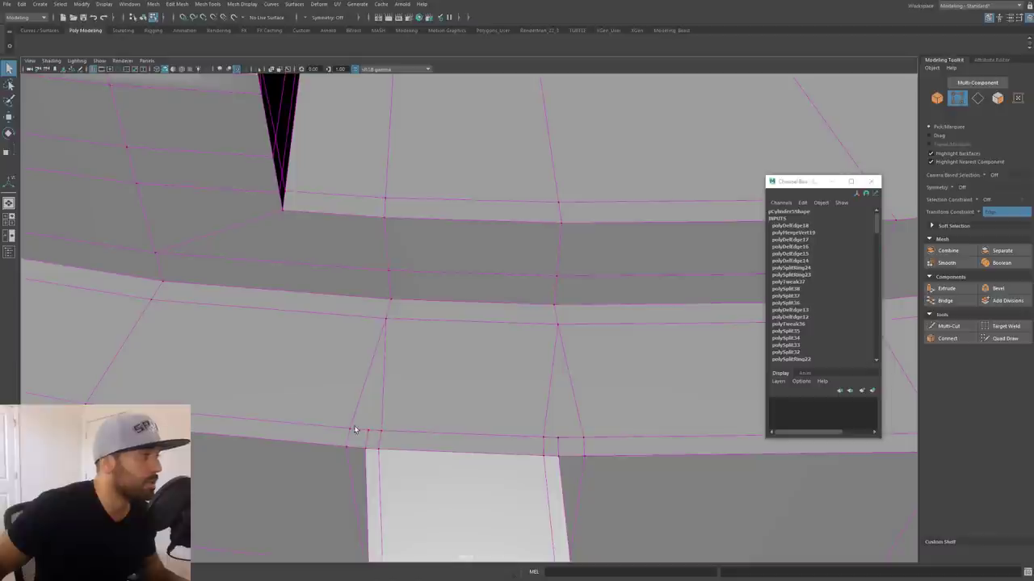
pyautogui.scroll(-8, 521, 390)
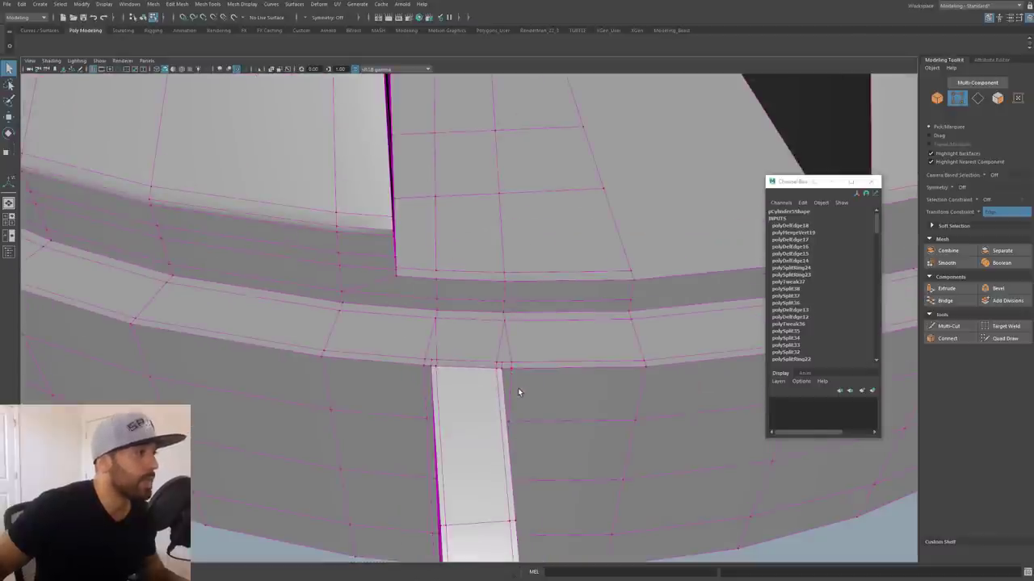
pyautogui.keyDown('alt'); pyautogui.moveTo(519, 391); pyautogui.dragTo(487, 390); pyautogui.keyUp('alt')
pyautogui.moveTo(442, 348); pyautogui.dragTo(466, 339, button='right')
pyautogui.press('3')
pyautogui.click(473, 452)
pyautogui.keyDown('alt'); pyautogui.moveTo(478, 355); pyautogui.dragTo(488, 300); pyautogui.keyUp('alt')
pyautogui.scroll(-4, 484, 323)
pyautogui.keyDown('alt'); pyautogui.moveTo(323, 343); pyautogui.dragTo(423, 279); pyautogui.keyUp('alt')
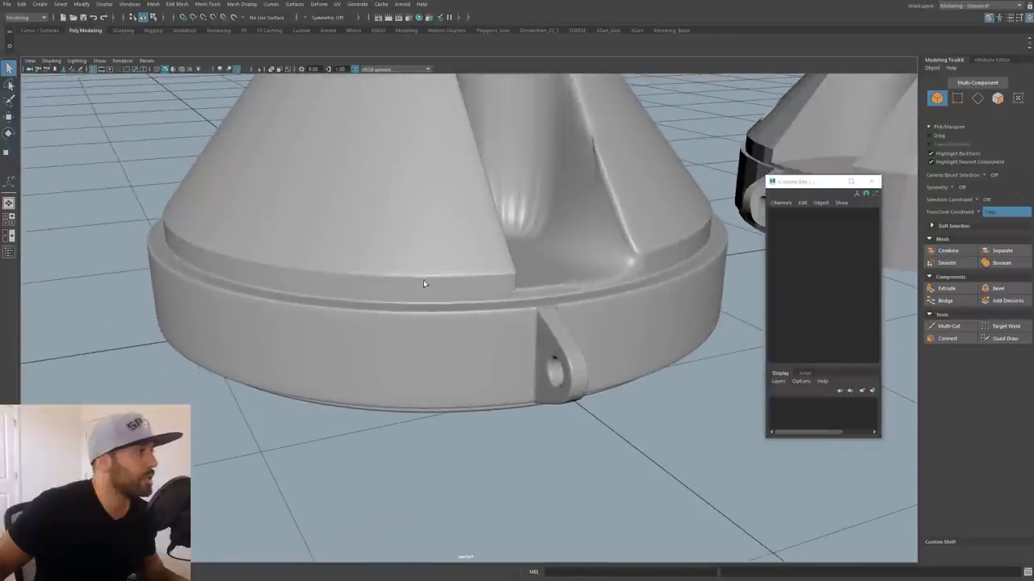
# - Examine the slot and cone in the smooth preview from above, and return the mesh to its unsmoothed display
pyautogui.keyDown('alt'); pyautogui.moveTo(423, 279); pyautogui.dragTo(415, 374, button='middle'); pyautogui.keyUp('alt')
pyautogui.keyDown('alt'); pyautogui.moveTo(418, 347); pyautogui.dragTo(420, 380); pyautogui.keyUp('alt')
pyautogui.keyDown('alt'); pyautogui.moveTo(413, 262); pyautogui.dragTo(391, 302); pyautogui.keyUp('alt')
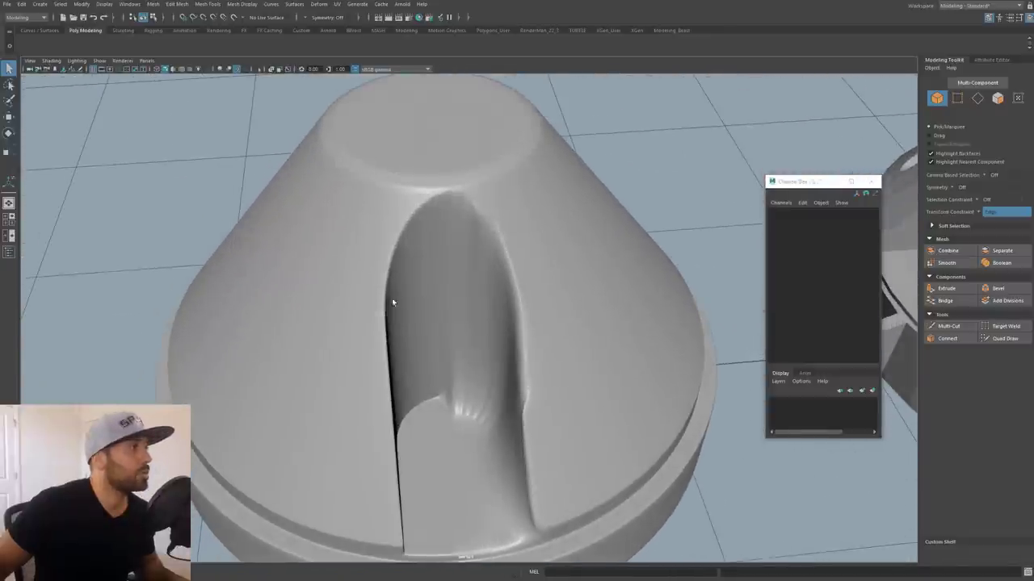
pyautogui.keyDown('alt'); pyautogui.moveTo(383, 210); pyautogui.dragTo(512, 284); pyautogui.keyUp('alt')
pyautogui.click(514, 286)
pyautogui.press('1')
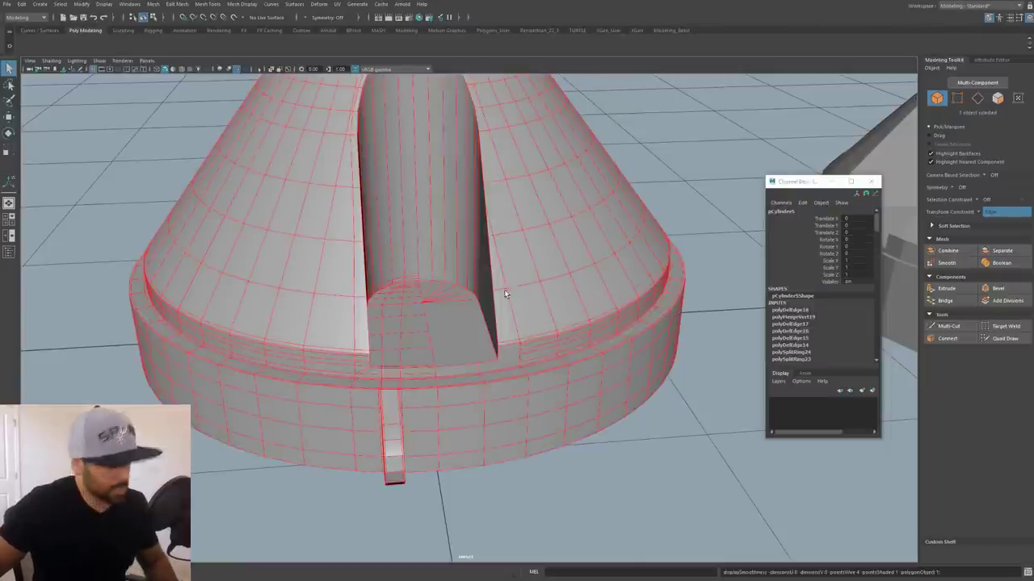
# - Compare the cone part's single slot and bracket with the four-slot palm model from above
pyautogui.keyDown('alt'); pyautogui.moveTo(440, 244); pyautogui.dragTo(429, 388, button='middle'); pyautogui.keyUp('alt')
pyautogui.keyDown('alt'); pyautogui.moveTo(429, 388); pyautogui.dragTo(426, 369); pyautogui.keyUp('alt')
pyautogui.moveTo(401, 184); pyautogui.dragTo(404, 193, button='right')
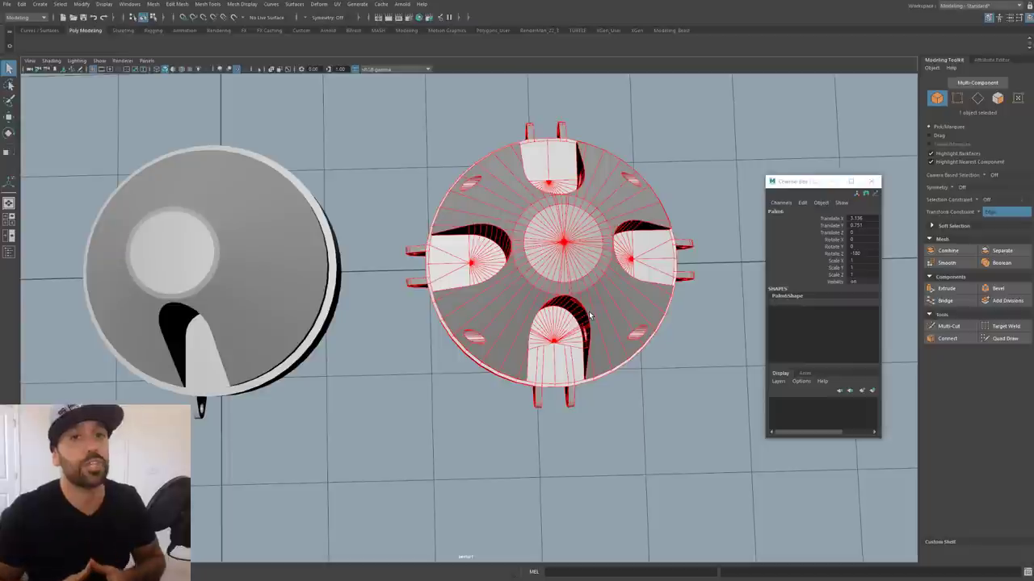
pyautogui.click(131, 273)
pyautogui.keyDown('alt'); pyautogui.moveTo(138, 282); pyautogui.dragTo(387, 257, button='middle'); pyautogui.keyUp('alt')
pyautogui.moveTo(387, 257)
pyautogui.keyDown('alt'); pyautogui.mouseDown()
pyautogui.moveTo(398, 265)
pyautogui.moveTo(377, 272)
pyautogui.mouseUp(); pyautogui.keyUp('alt')
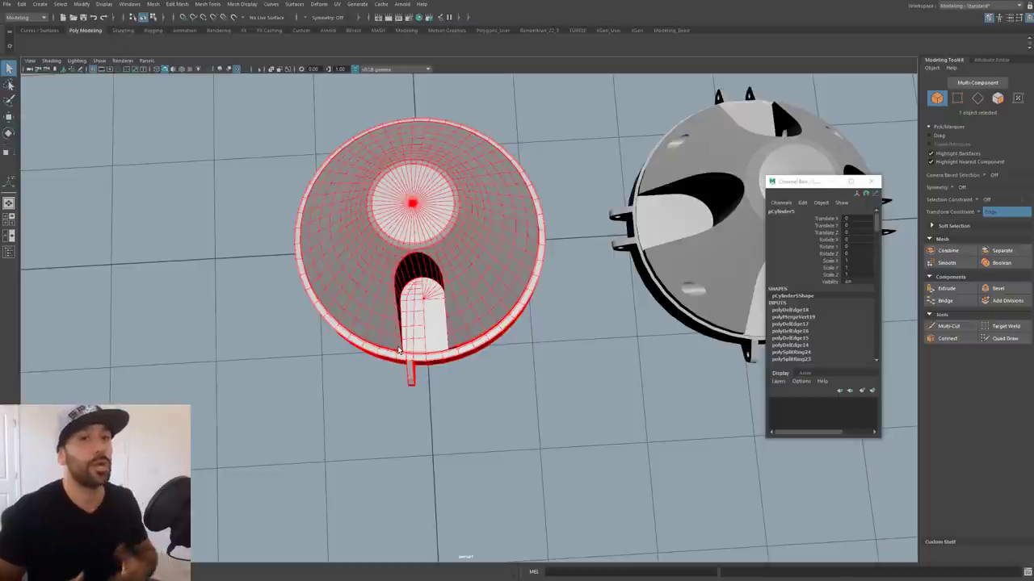
# - In the top view, delete the cone part's faces on the +X half and the rear half, keeping only the quarter with the bracket
pyautogui.scroll(5, 440, 295)
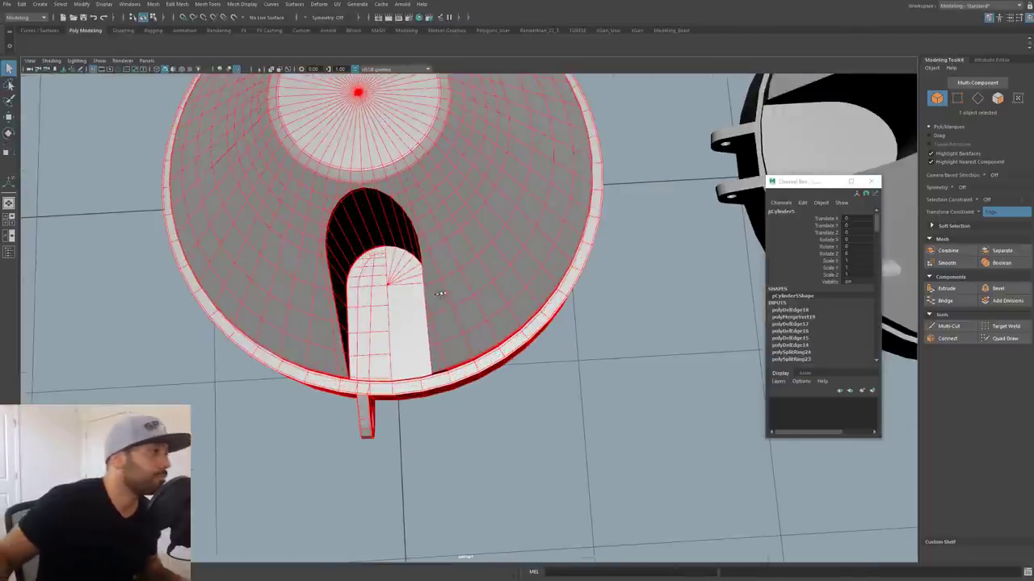
pyautogui.press('F11')
pyautogui.press('space')
pyautogui.press('space')
pyautogui.scroll(-5, 646, 410)
pyautogui.moveTo(603, 457); pyautogui.dragTo(449, 94)
pyautogui.press('Delete')
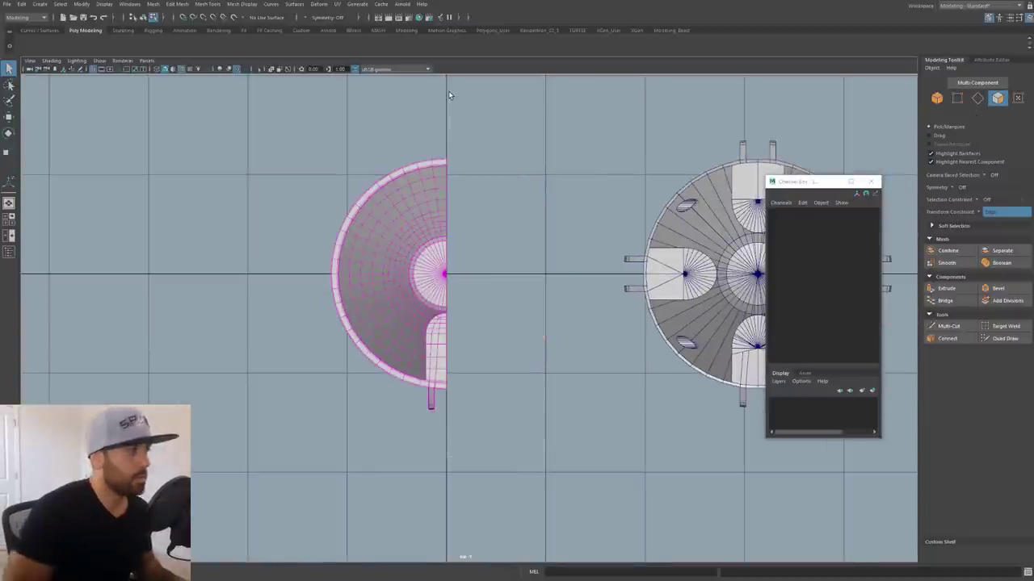
pyautogui.moveTo(249, 116); pyautogui.dragTo(522, 271)
pyautogui.press('Delete')
pyautogui.scroll(3, 487, 305)
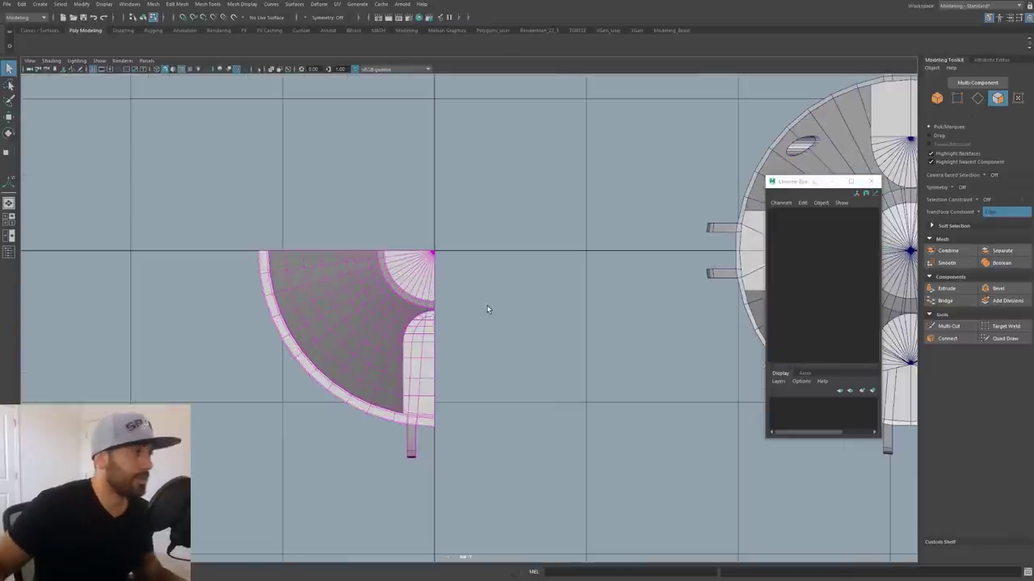
# - Turn on the Poly Count readout in the viewport's heads-up display
pyautogui.scroll(3, 291, 366)
pyautogui.keyDown('alt'); pyautogui.moveTo(364, 316); pyautogui.dragTo(459, 308, button='middle'); pyautogui.keyUp('alt')
pyautogui.moveTo(432, 247); pyautogui.dragTo(431, 225, button='right')
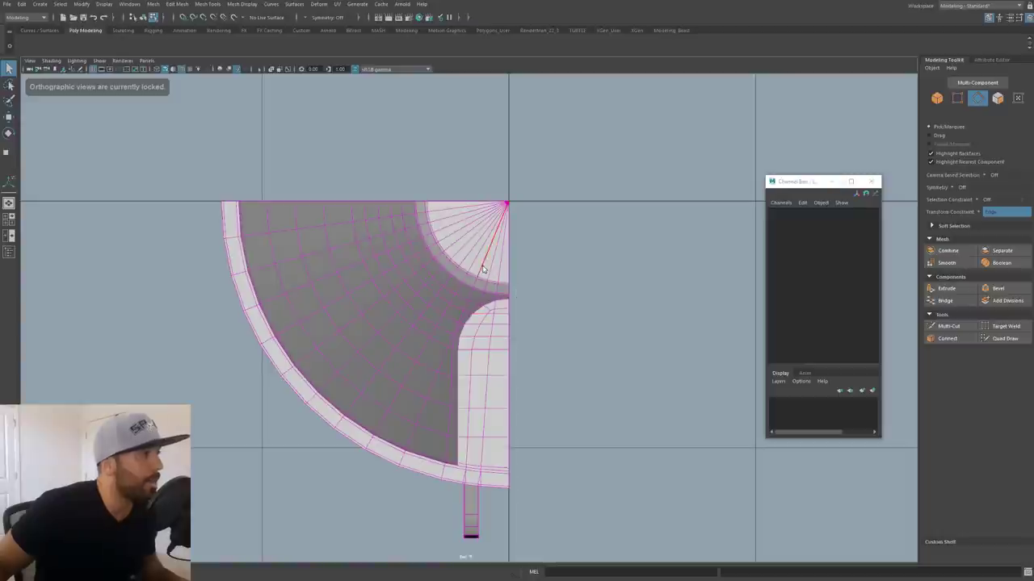
pyautogui.press('F11')
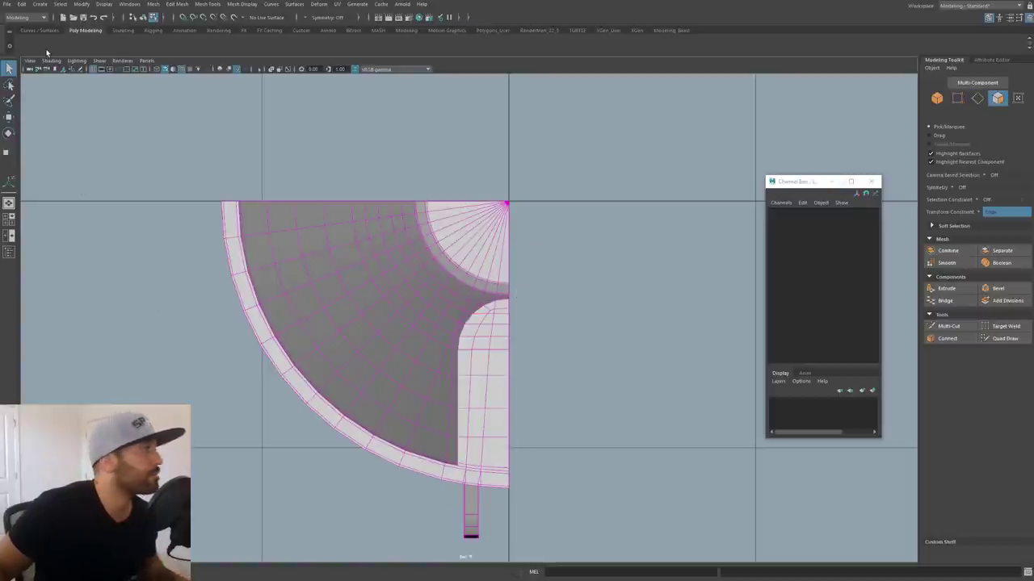
pyautogui.click(104, 4)
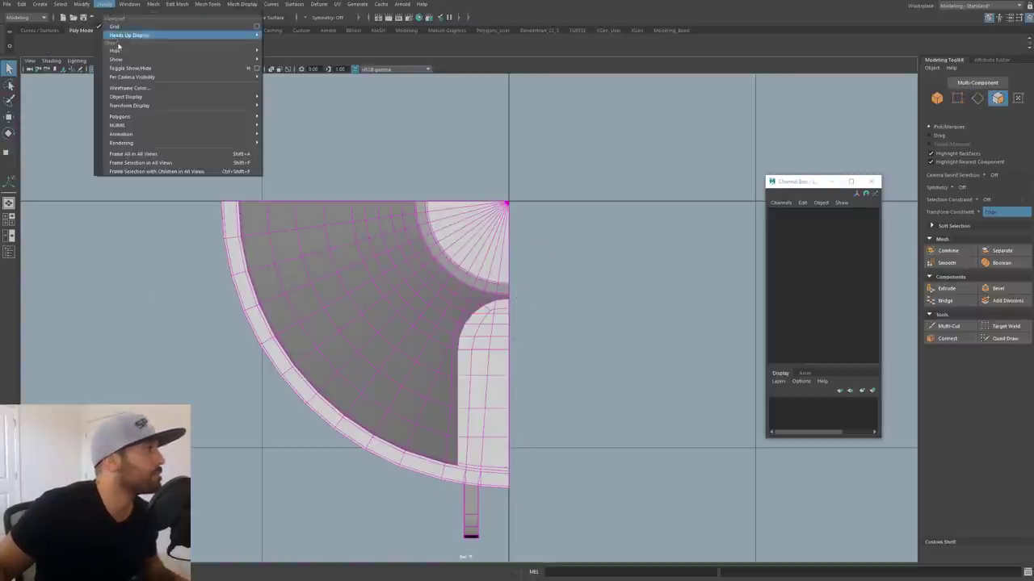
pyautogui.moveTo(122, 36)
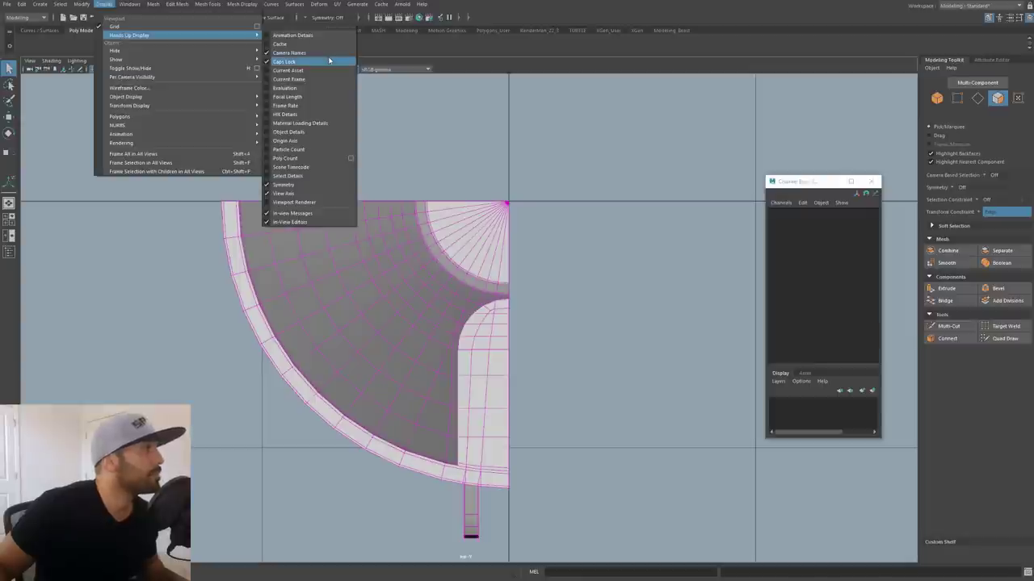
pyautogui.click(285, 158)
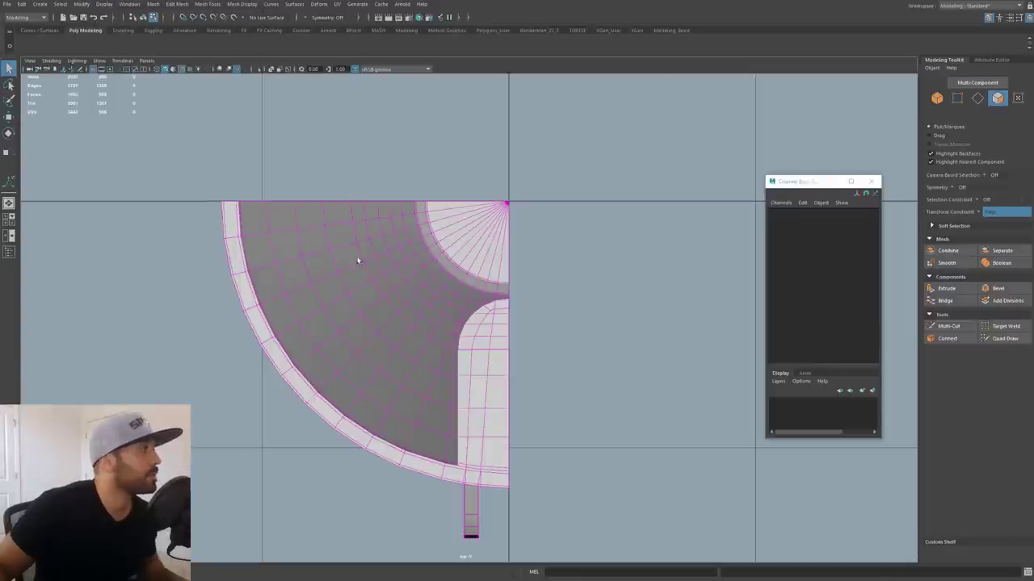
# - Count the faces in the narrow ring around the quarter's cap, and select half of them starting from the slot side to find the midpoint
pyautogui.moveTo(370, 235); pyautogui.dragTo(501, 286, button='right')
pyautogui.click(501, 286)
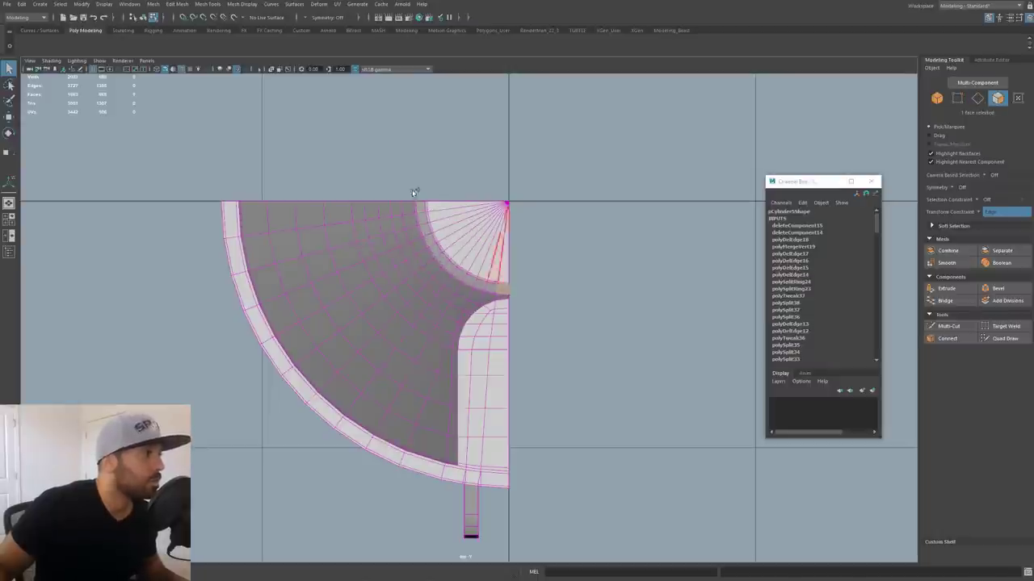
pyautogui.keyDown('shift'); pyautogui.doubleClick(423, 205); pyautogui.keyUp('shift')
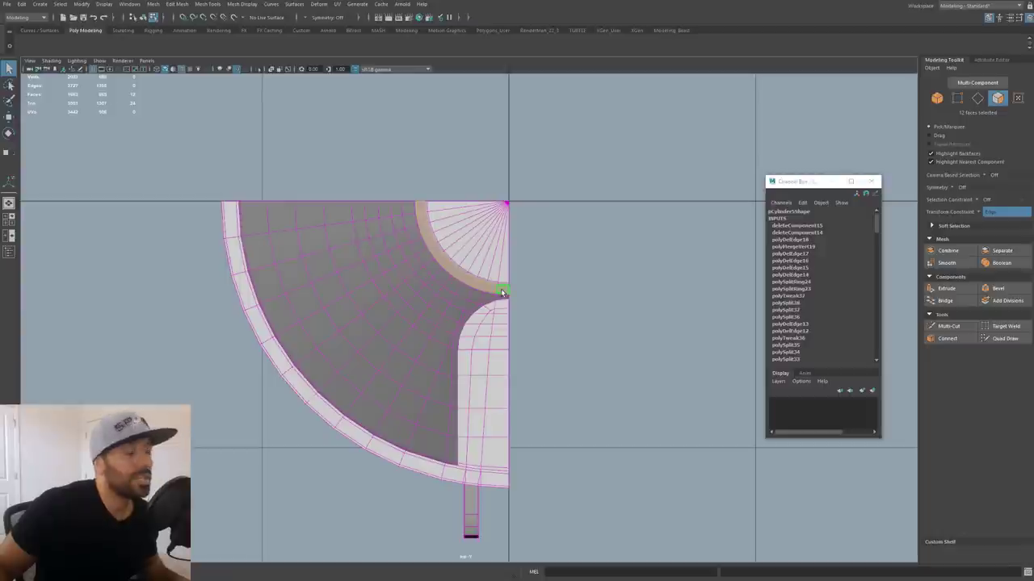
pyautogui.click(551, 288)
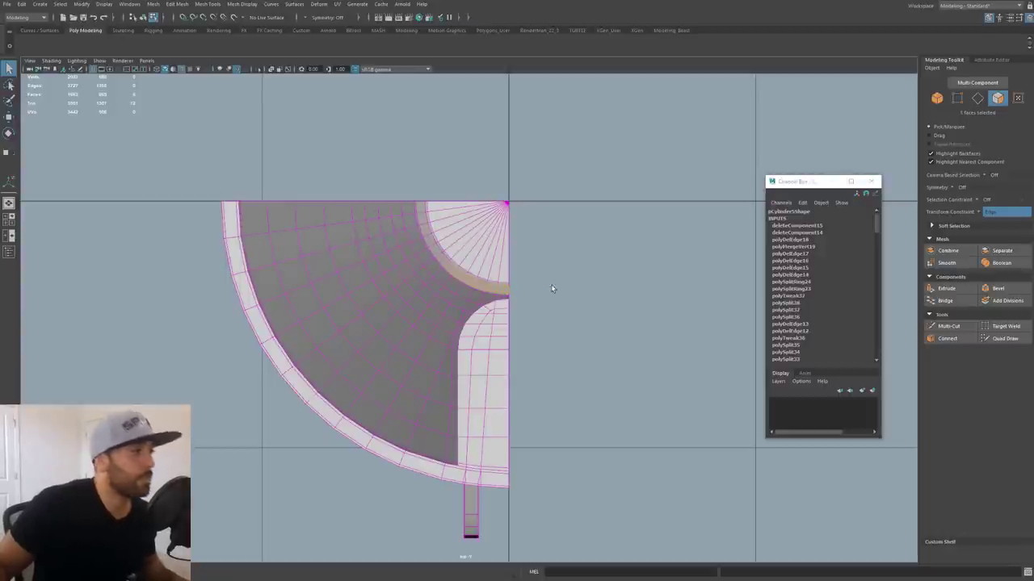
pyautogui.click(503, 291)
pyautogui.keyDown('shift'); pyautogui.doubleClick(450, 268); pyautogui.keyUp('shift')
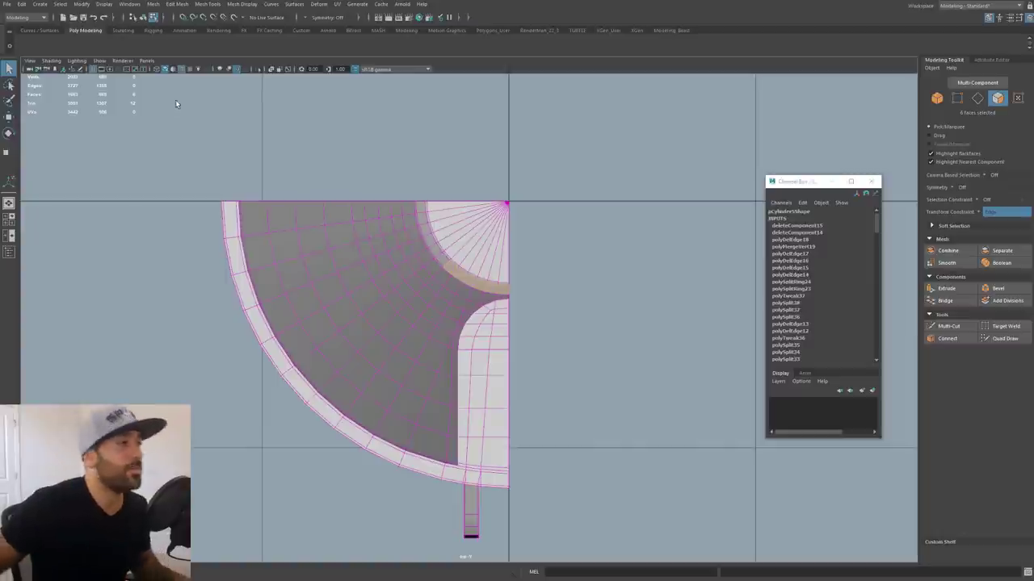
# - Detach the mesh along the diagonal edge loop at the quarter's midpoint and delete the half without the bracket
pyautogui.moveTo(433, 238); pyautogui.dragTo(427, 210, button='right')
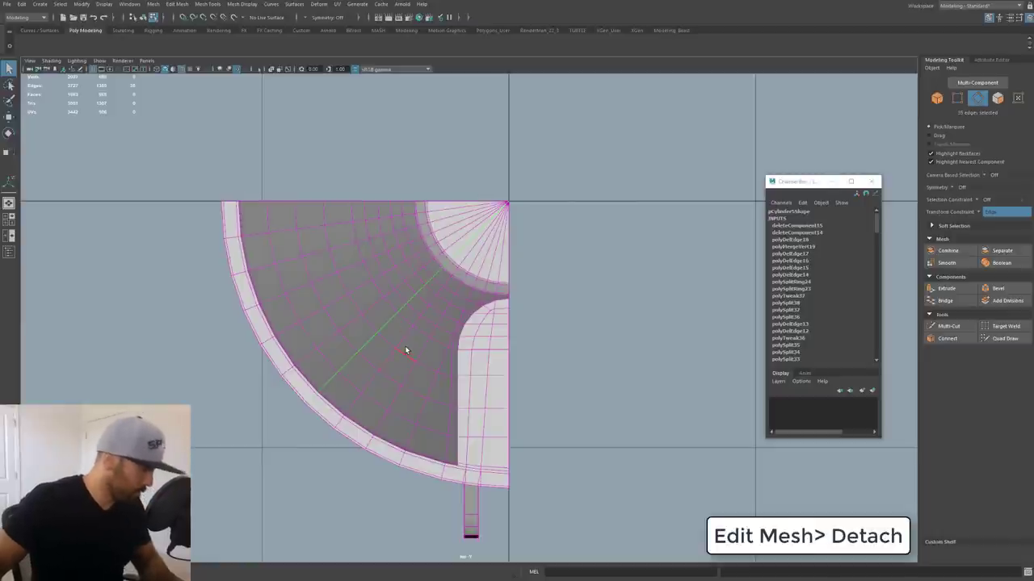
pyautogui.moveTo(353, 260); pyautogui.dragTo(353, 269, button='right')
pyautogui.press('Delete')
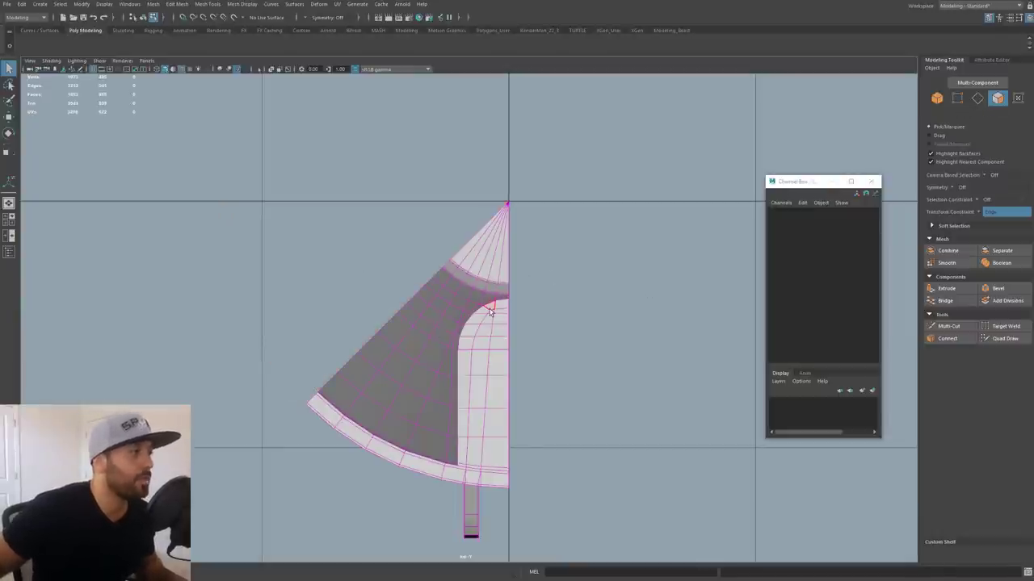
# - Mirror the remaining wedge along the world X axis with Cut Geometry off, combining it with the original and merging border vertices
pyautogui.moveTo(489, 311); pyautogui.dragTo(525, 296, button='right')
pyautogui.press('w')
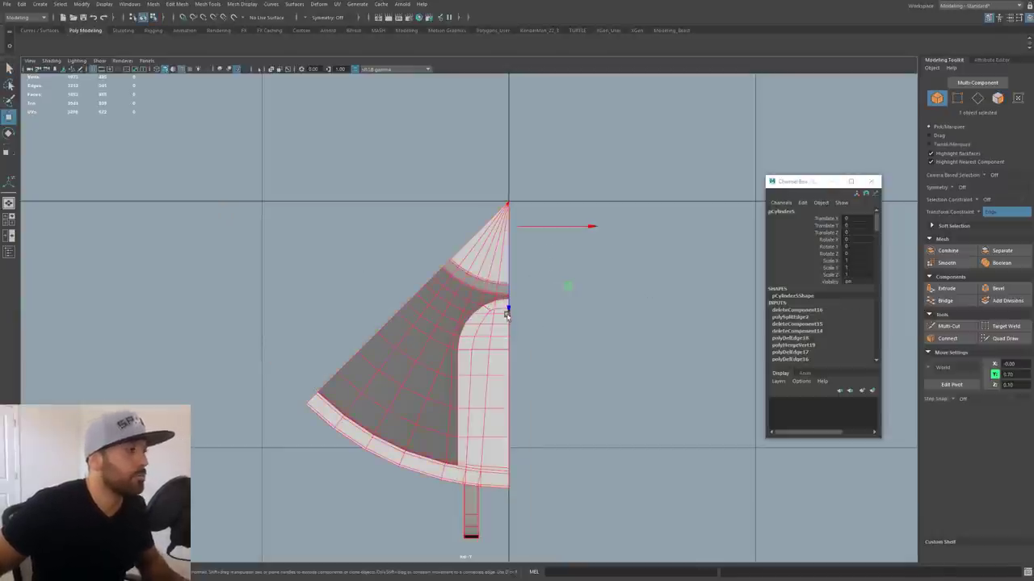
pyautogui.keyDown('shift'); pyautogui.rightClick(490, 266); pyautogui.keyUp('shift')
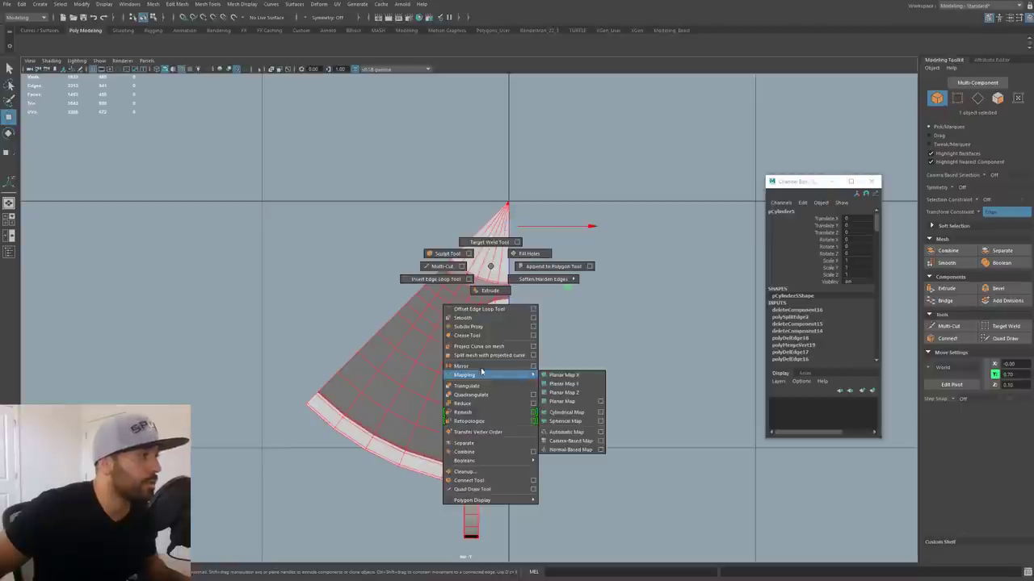
pyautogui.click(533, 365)
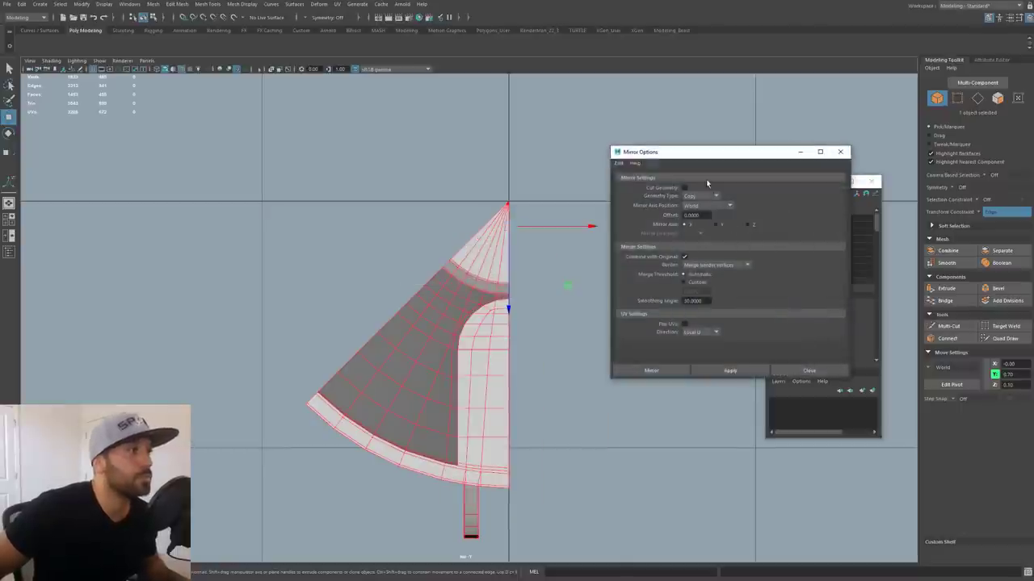
pyautogui.click(651, 370)
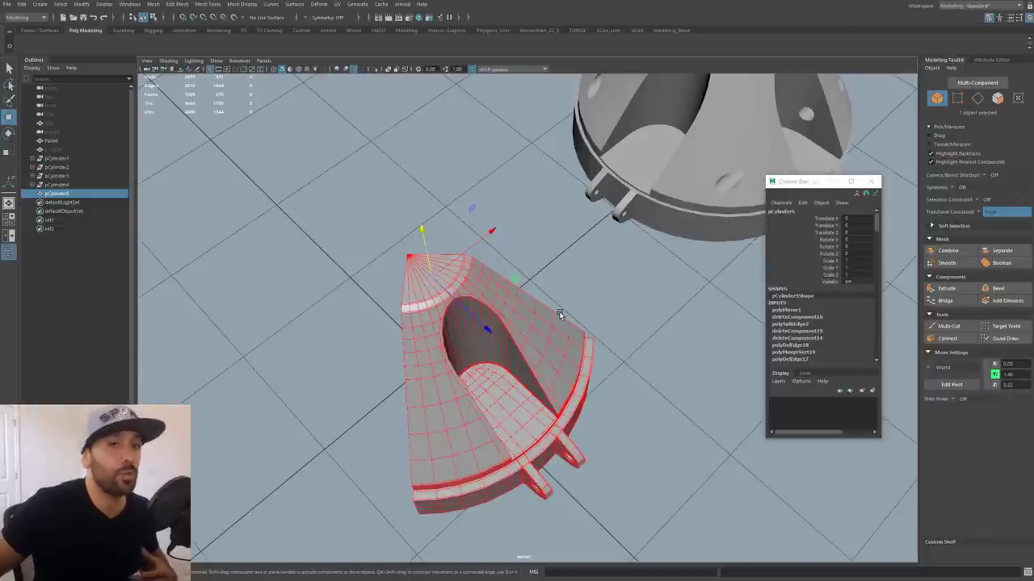
# - Snap the wedge's pivot to the vertex at the cap's centre, where the wedge comes to a point
pyautogui.press('d')
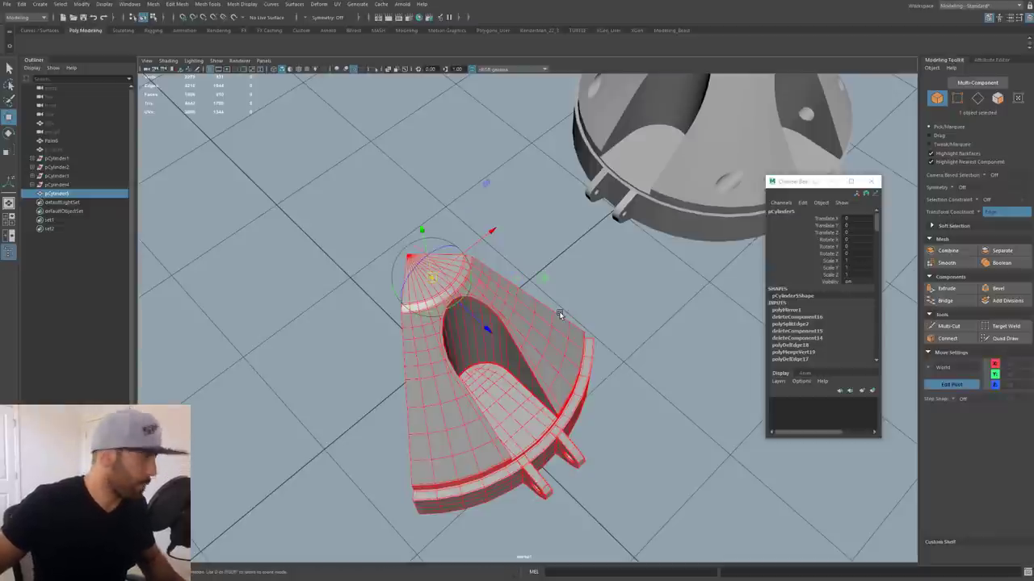
pyautogui.click(452, 284)
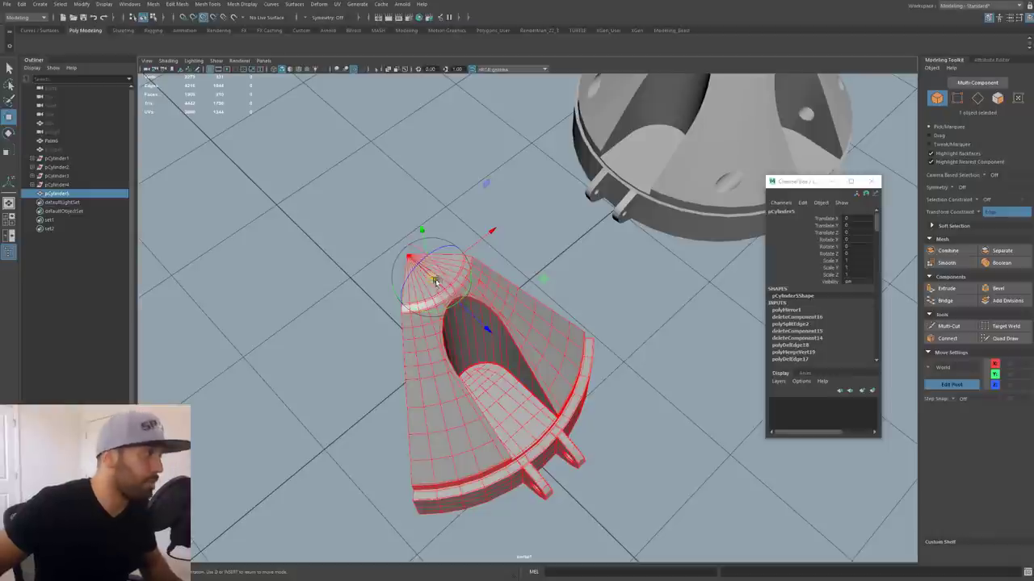
pyautogui.moveTo(427, 277); pyautogui.dragTo(384, 234)
pyautogui.press('d')
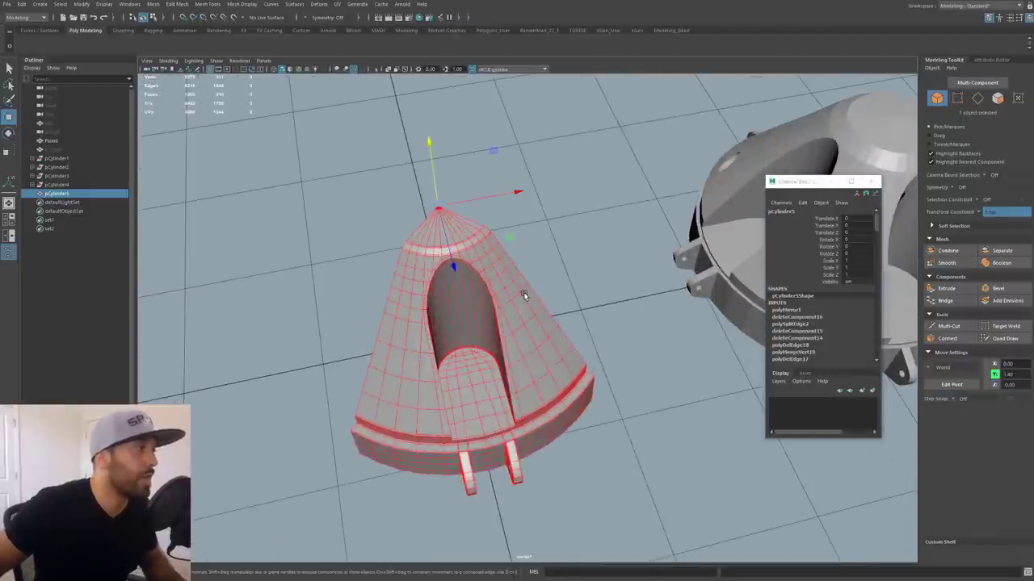
# - Set the Rotate tool's step snap to Relative with 90-degree increments
pyautogui.press('e')
pyautogui.moveTo(465, 260); pyautogui.dragTo(537, 297)
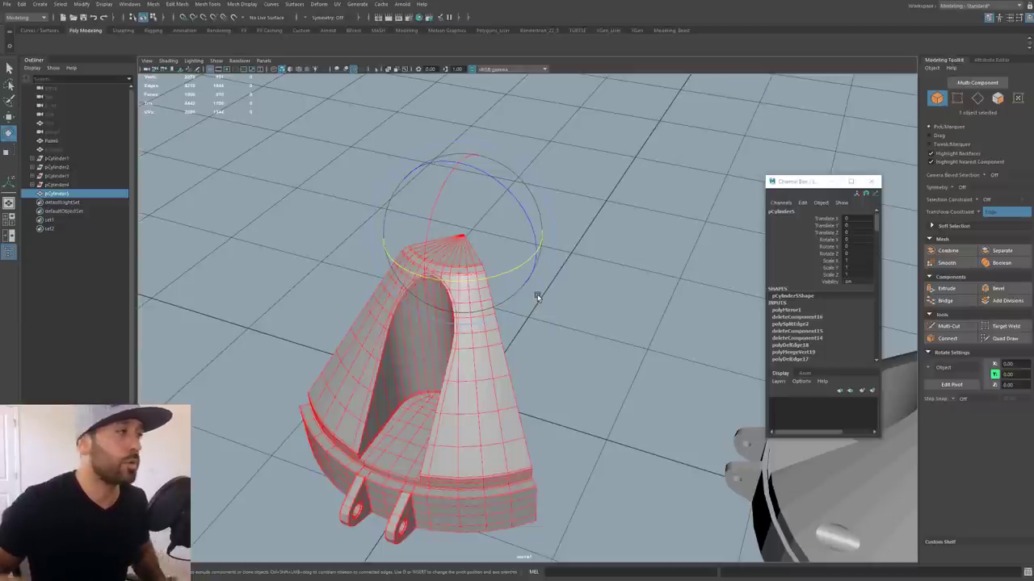
pyautogui.click(954, 399)
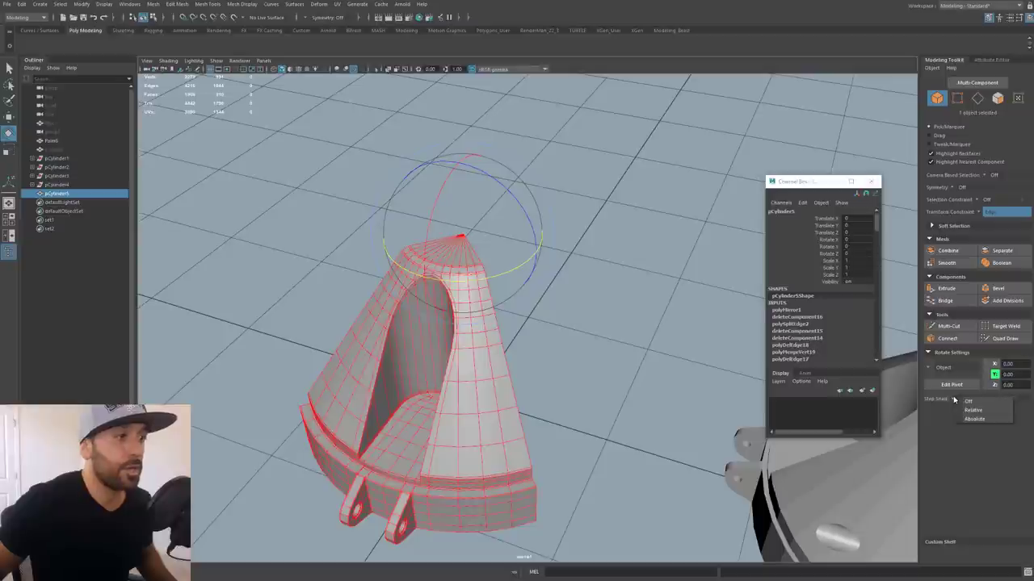
pyautogui.click(977, 410)
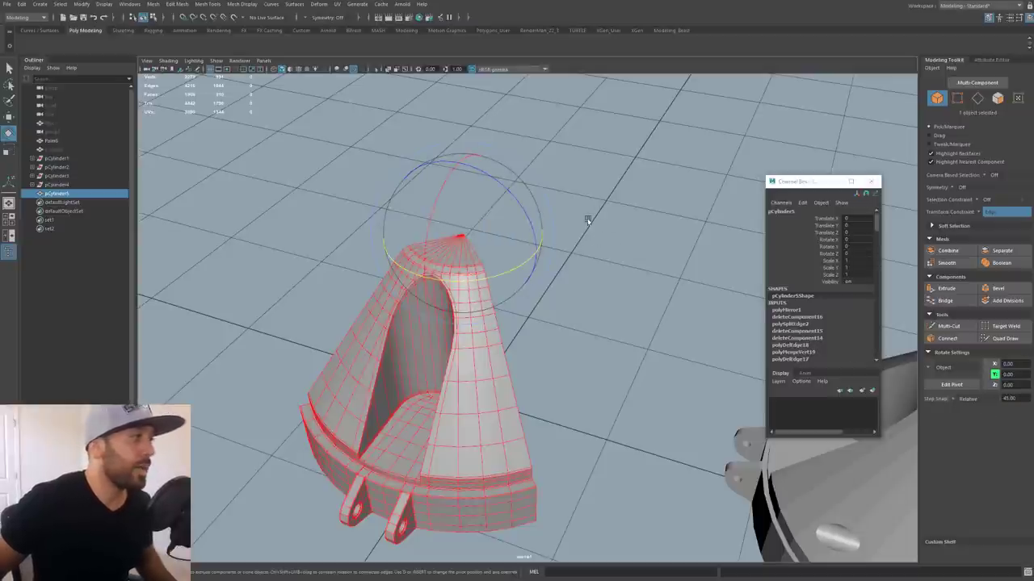
pyautogui.keyDown('alt'); pyautogui.moveTo(588, 220); pyautogui.dragTo(512, 189); pyautogui.keyUp('alt')
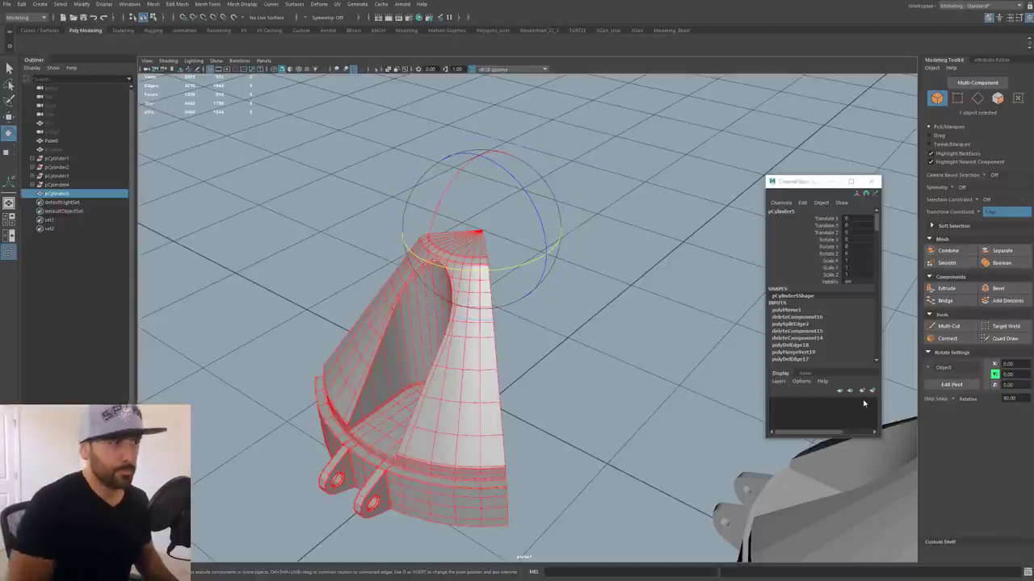
# - Duplicate the wedge rotated 90 degrees about Y, and repeat the rotated duplicate twice to complete the full cone
pyautogui.keyDown('shift'); pyautogui.moveTo(503, 270); pyautogui.dragTo(560, 256); pyautogui.keyUp('shift')
pyautogui.hotkey('ctrl', 'd')
pyautogui.moveTo(609, 286)
pyautogui.keyDown('alt'); pyautogui.mouseDown()
pyautogui.moveTo(526, 295)
pyautogui.moveTo(657, 295)
pyautogui.moveTo(600, 330)
pyautogui.moveTo(578, 386)
pyautogui.moveTo(631, 389)
pyautogui.moveTo(655, 357)
pyautogui.moveTo(541, 396)
pyautogui.mouseUp(); pyautogui.keyUp('alt')
pyautogui.hotkey('ctrl', 'd')
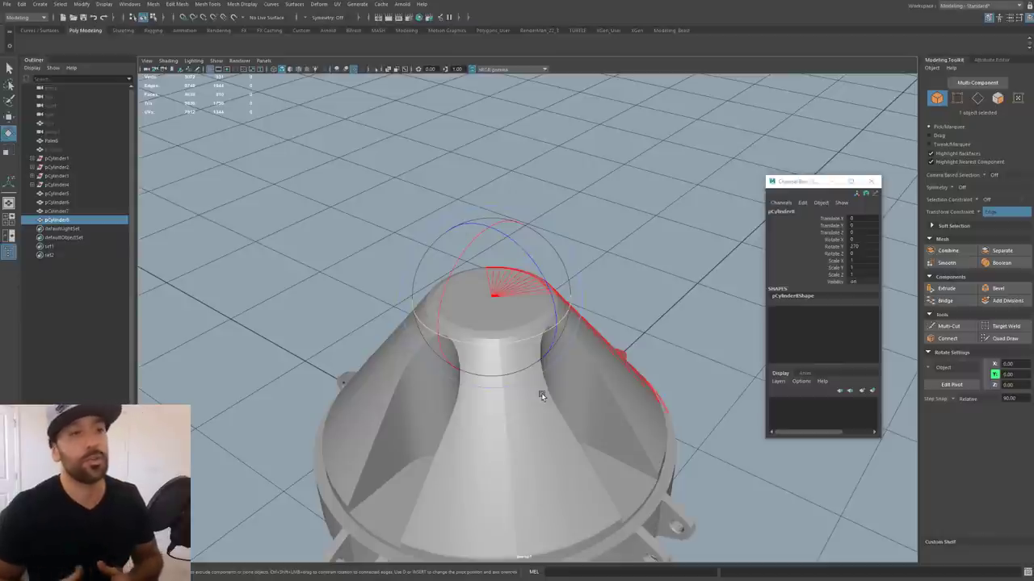
# - Select all four wedges of the rebuilt cone and combine them into one mesh
pyautogui.keyDown('alt'); pyautogui.moveTo(541, 392); pyautogui.dragTo(567, 402); pyautogui.keyUp('alt')
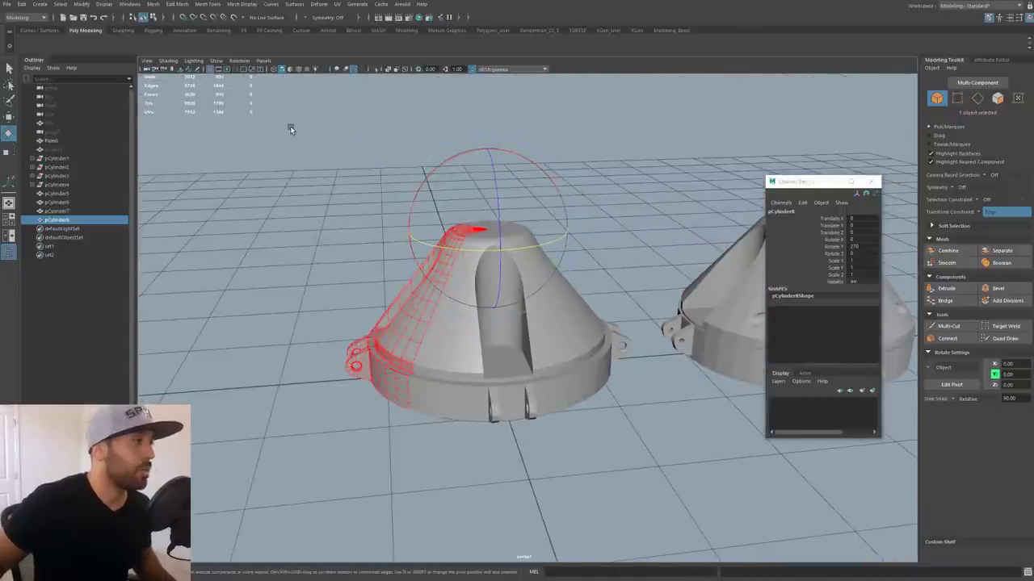
pyautogui.moveTo(290, 126); pyautogui.dragTo(644, 451)
pyautogui.scroll(2, 644, 451)
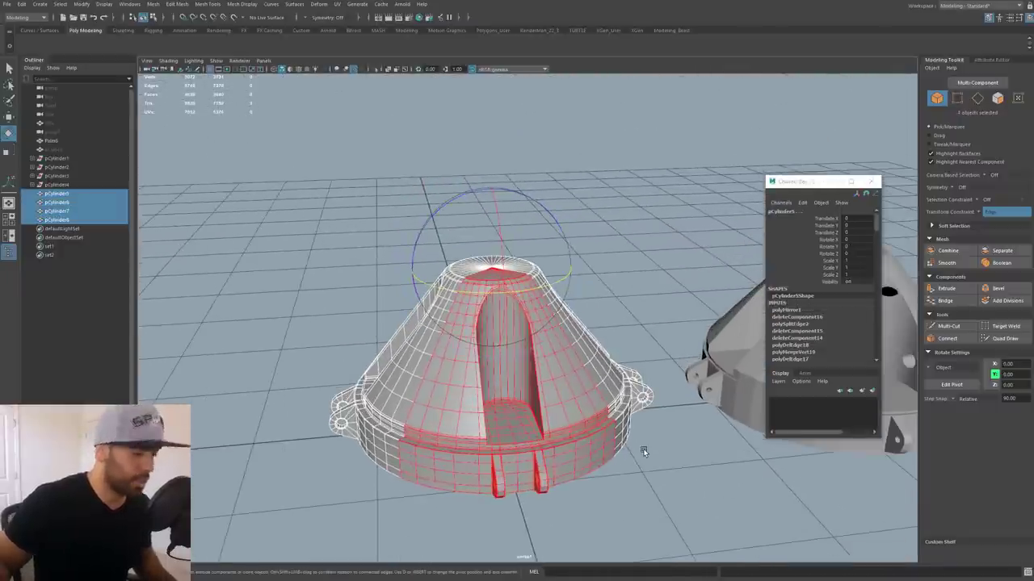
pyautogui.press('g')
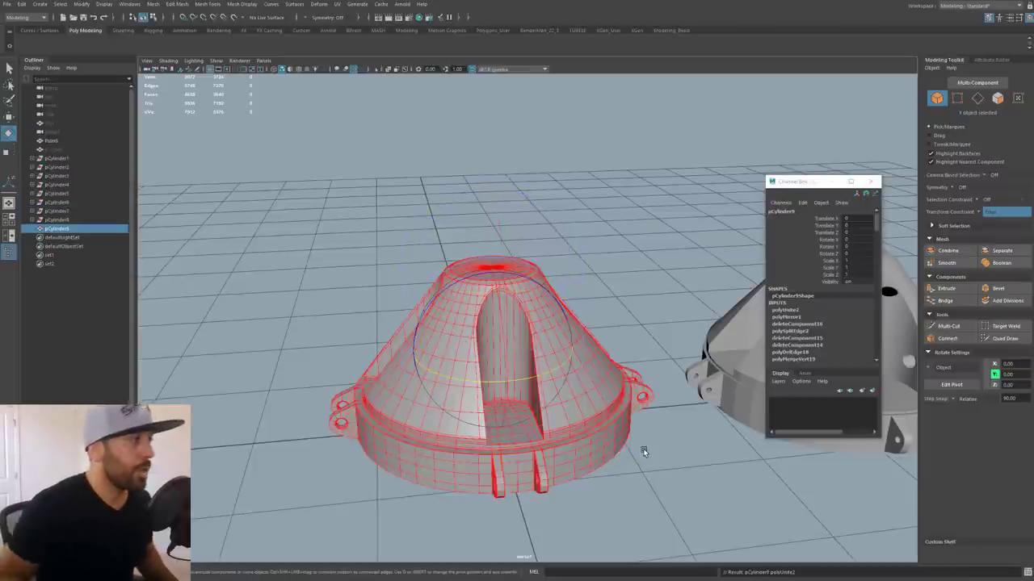
# - Merge all vertices of the combined palm with a distance threshold of 0.002
pyautogui.press('F8')
pyautogui.keyDown('alt'); pyautogui.moveTo(663, 487); pyautogui.dragTo(675, 508); pyautogui.keyUp('alt')
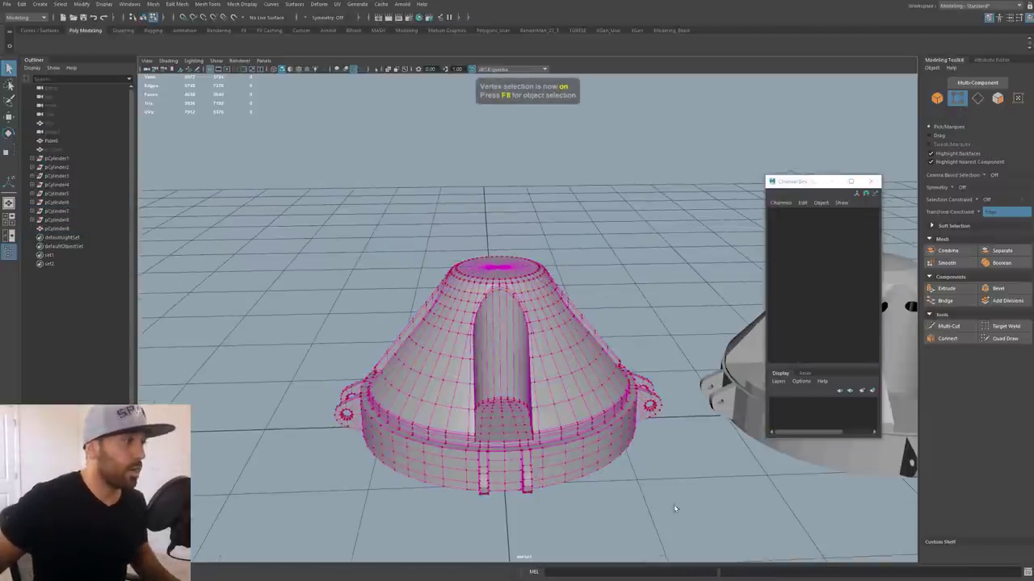
pyautogui.moveTo(340, 282); pyautogui.dragTo(312, 236)
pyautogui.keyDown('alt'); pyautogui.moveTo(425, 303); pyautogui.dragTo(427, 300); pyautogui.keyUp('alt')
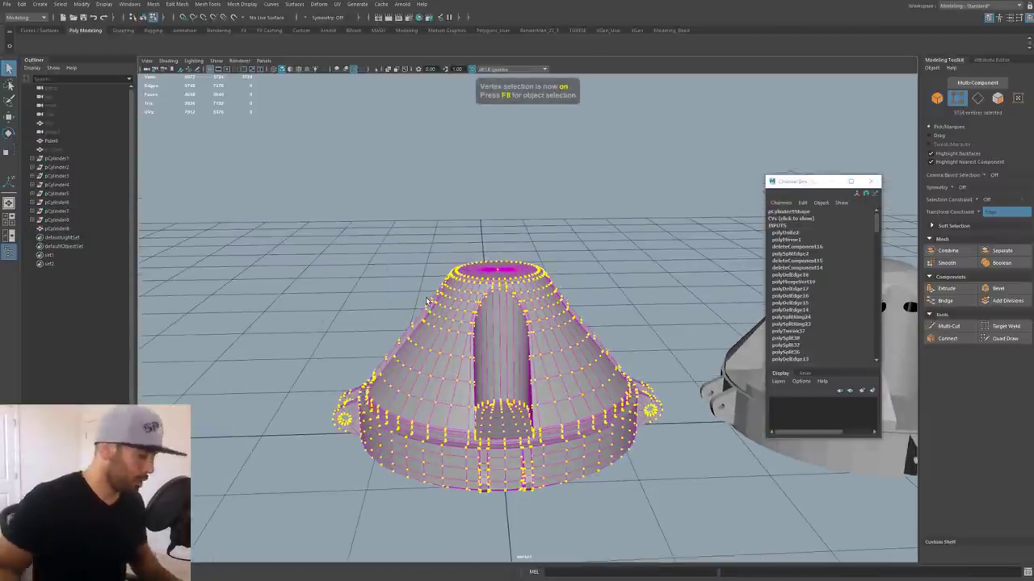
pyautogui.press('m')
pyautogui.scroll(-1, 677, 280)
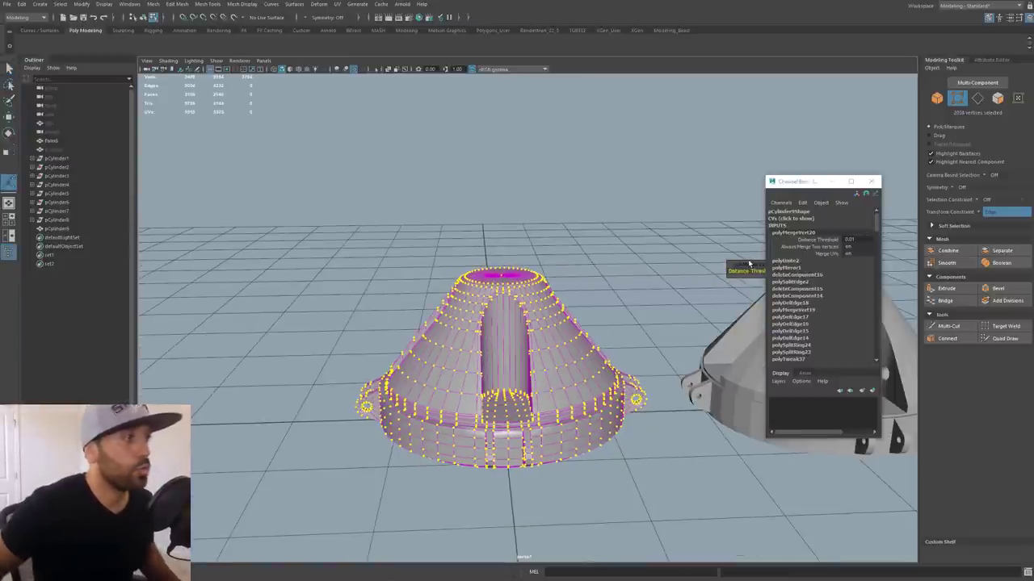
pyautogui.moveTo(748, 265); pyautogui.dragTo(649, 260)
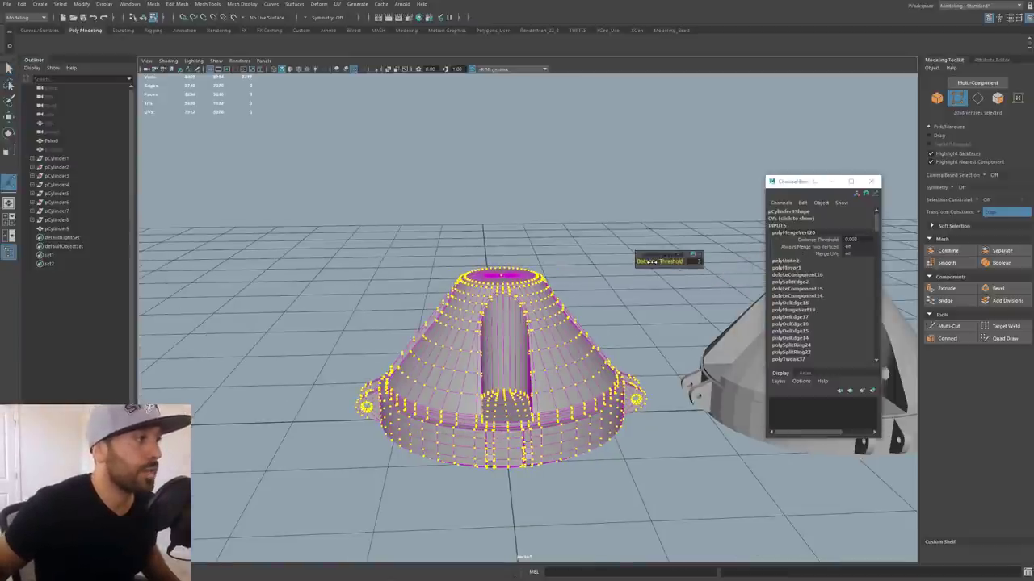
pyautogui.scroll(6, 652, 260)
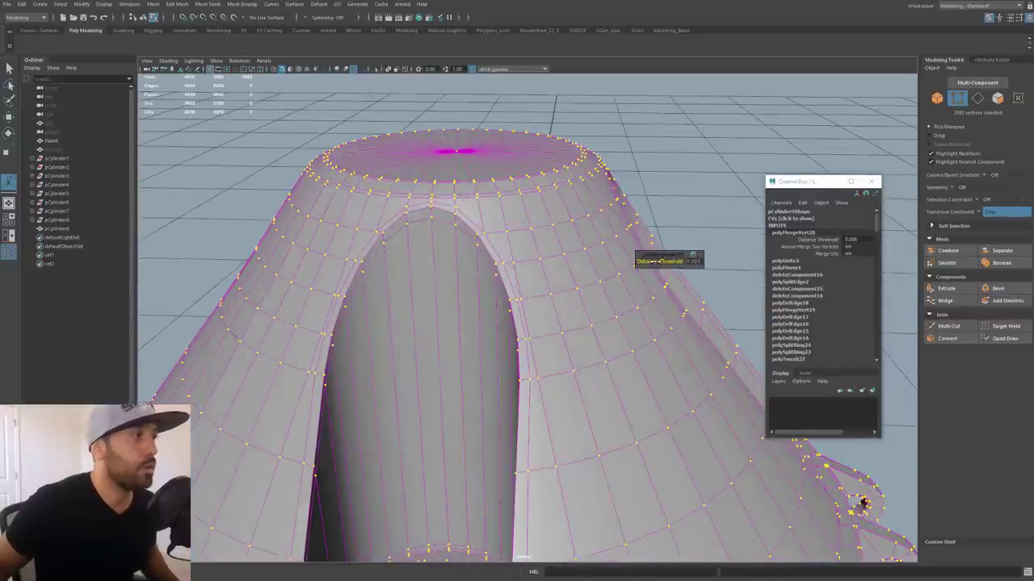
pyautogui.moveTo(659, 261); pyautogui.dragTo(624, 262)
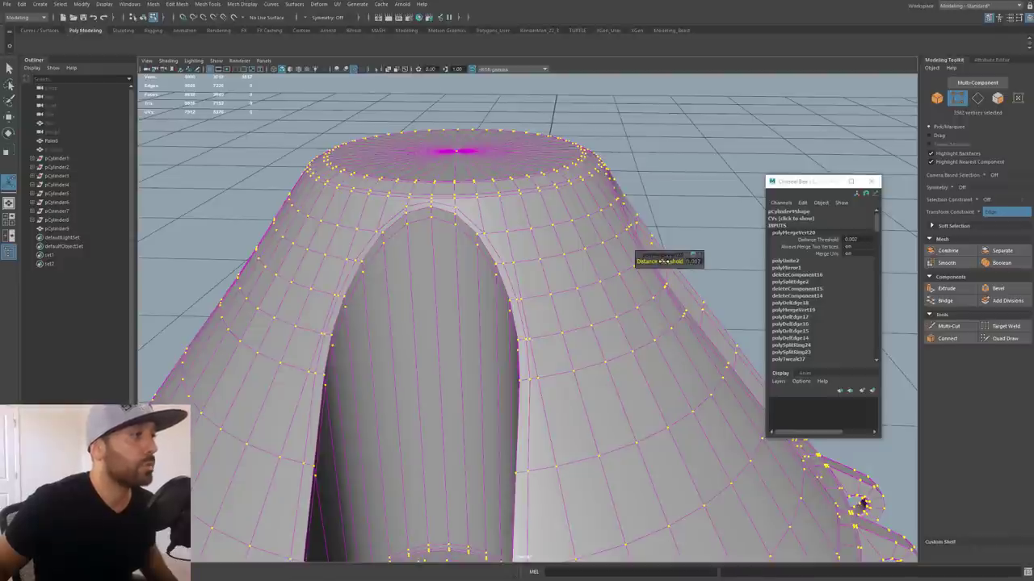
# - Turn on the smooth preview for the merged palm and examine its four slots and cap from several angles
pyautogui.keyDown('alt'); pyautogui.moveTo(662, 261); pyautogui.dragTo(506, 210); pyautogui.keyUp('alt')
pyautogui.moveTo(506, 210); pyautogui.dragTo(532, 194, button='right')
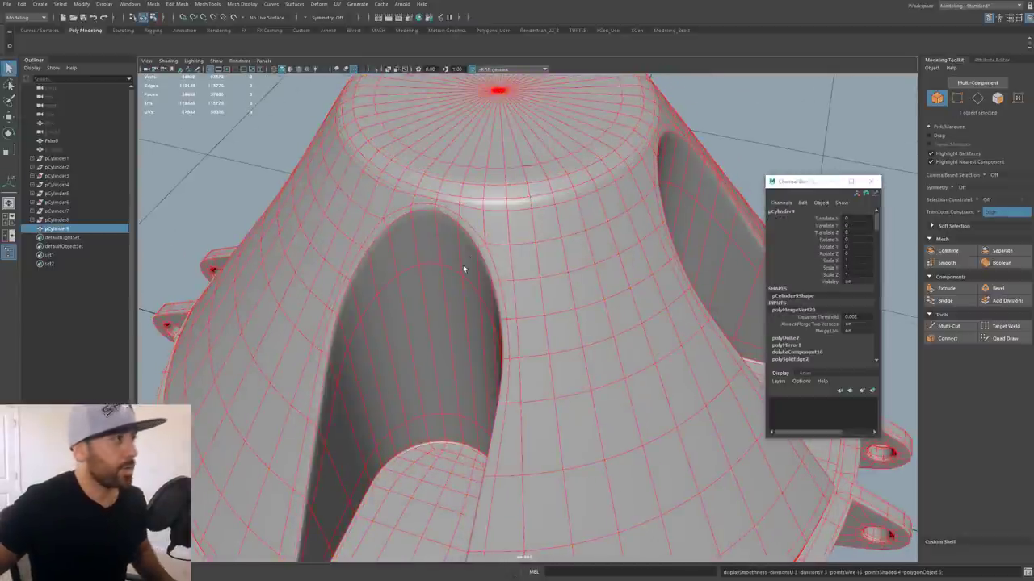
pyautogui.scroll(-6, 464, 270)
pyautogui.click(380, 286)
pyautogui.keyDown('alt'); pyautogui.moveTo(380, 286); pyautogui.dragTo(385, 365); pyautogui.keyUp('alt')
pyautogui.keyDown('alt'); pyautogui.moveTo(593, 161); pyautogui.dragTo(593, 193); pyautogui.keyUp('alt')
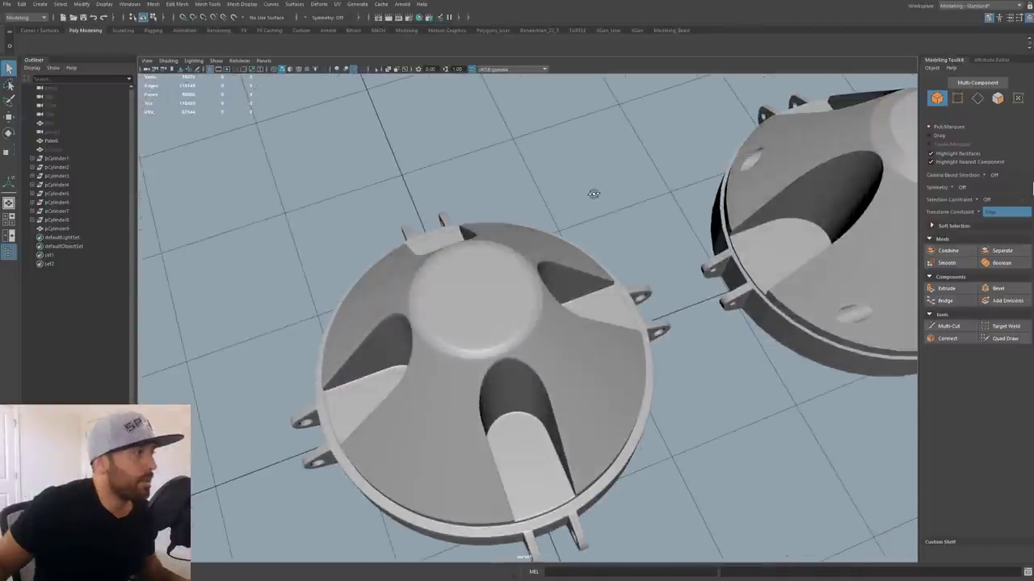
pyautogui.keyDown('alt'); pyautogui.moveTo(476, 302); pyautogui.dragTo(600, 286, button='right'); pyautogui.keyUp('alt')
pyautogui.keyDown('alt'); pyautogui.moveTo(600, 286); pyautogui.dragTo(502, 312); pyautogui.keyUp('alt')
pyautogui.click(501, 315)
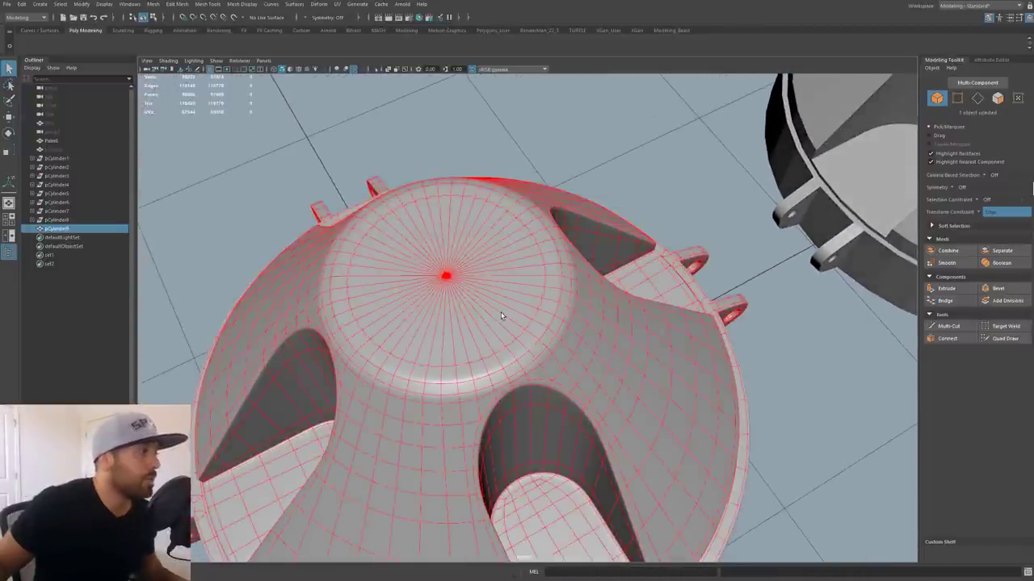
# - Turn off the palm's smooth preview and bevel the edge loop around the rim of the flat top cap
pyautogui.keyDown('alt'); pyautogui.moveTo(437, 315); pyautogui.dragTo(503, 304, button='right'); pyautogui.keyUp('alt')
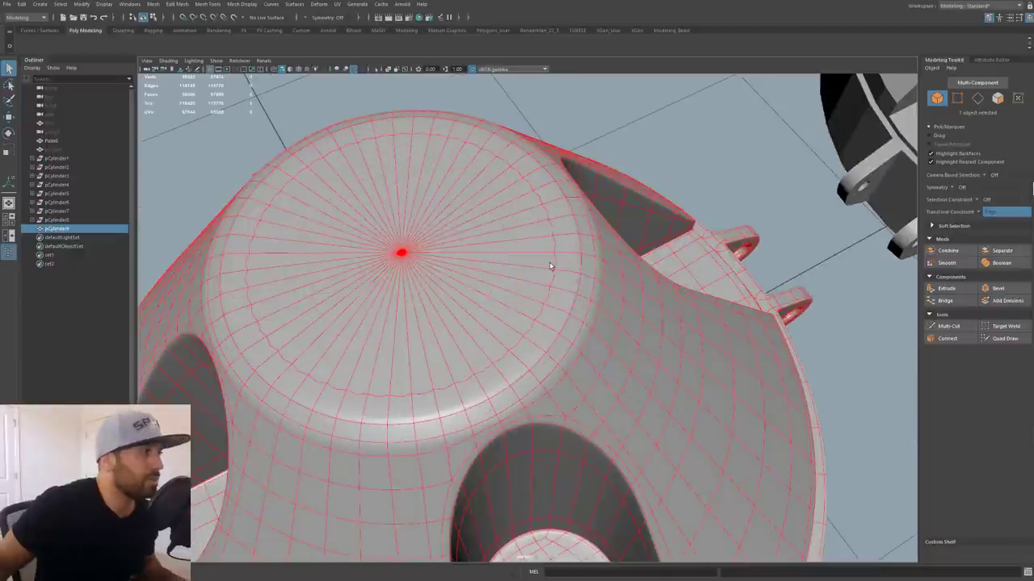
pyautogui.press('1')
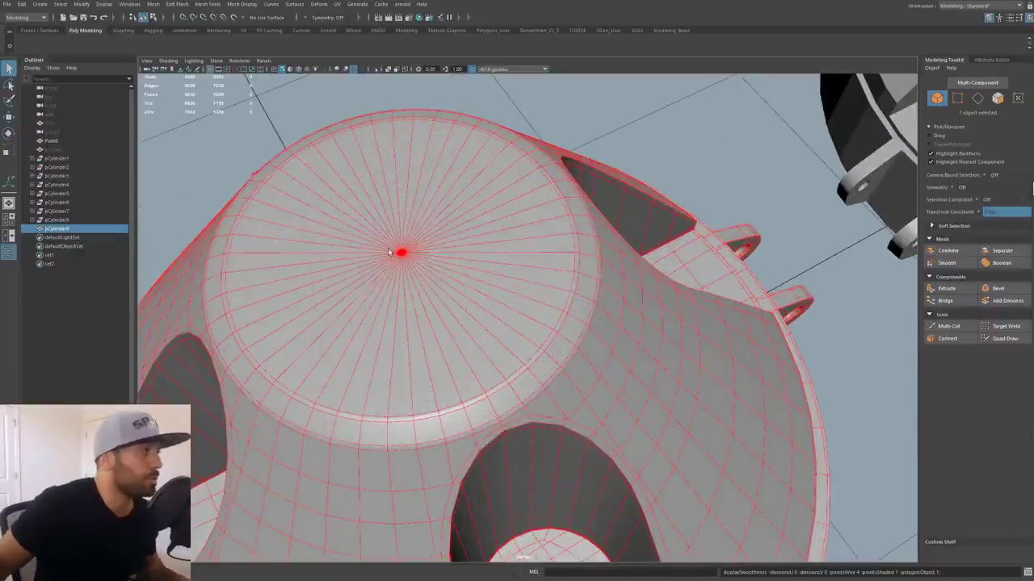
pyautogui.keyDown('alt'); pyautogui.moveTo(389, 252); pyautogui.dragTo(407, 285); pyautogui.keyUp('alt')
pyautogui.moveTo(586, 275); pyautogui.dragTo(587, 249, button='right')
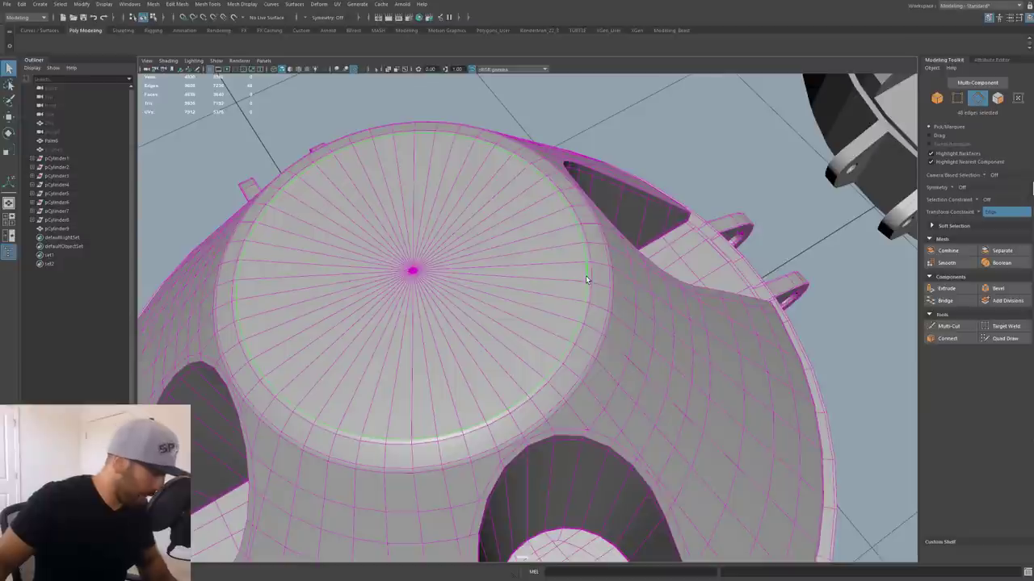
pyautogui.hotkey('ctrl', 'b')
# - Select the inner edge loop of the bevelled cap rim and scale it inward close to the cap's centre
pyautogui.moveTo(586, 278); pyautogui.dragTo(587, 253, button='right')
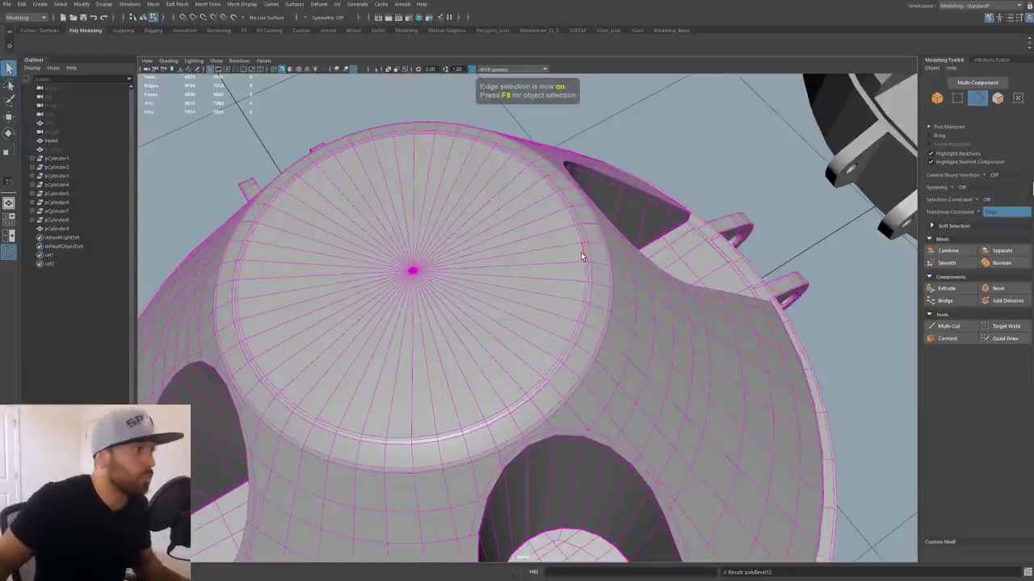
pyautogui.press('r')
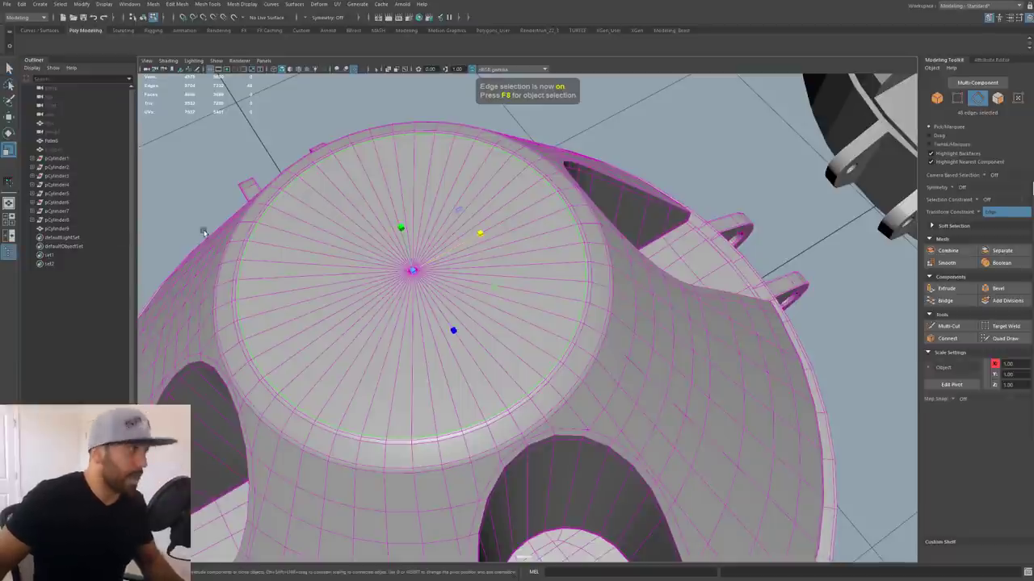
pyautogui.moveTo(497, 286); pyautogui.dragTo(488, 288)
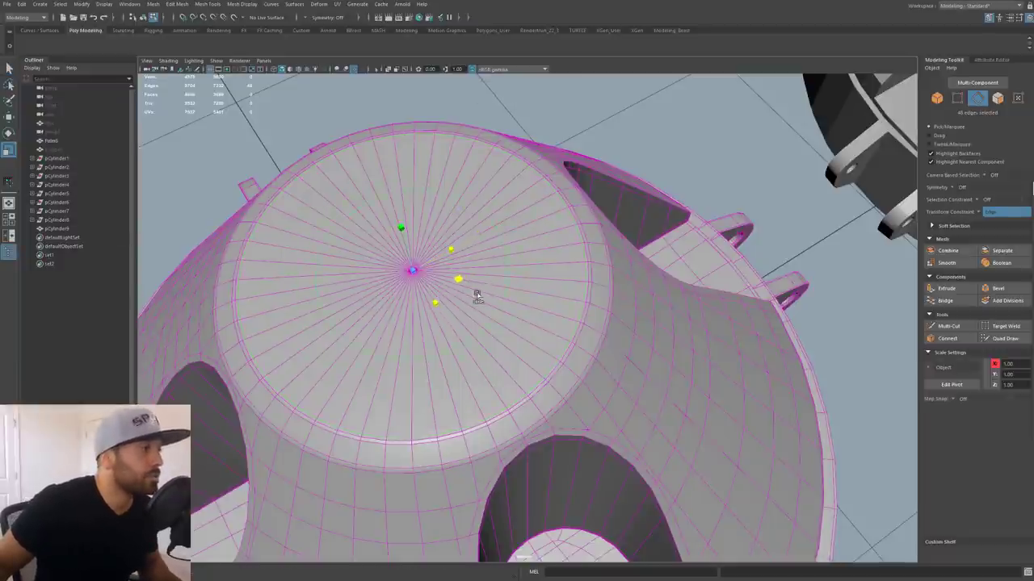
pyautogui.moveTo(468, 302); pyautogui.dragTo(417, 275, button='middle')
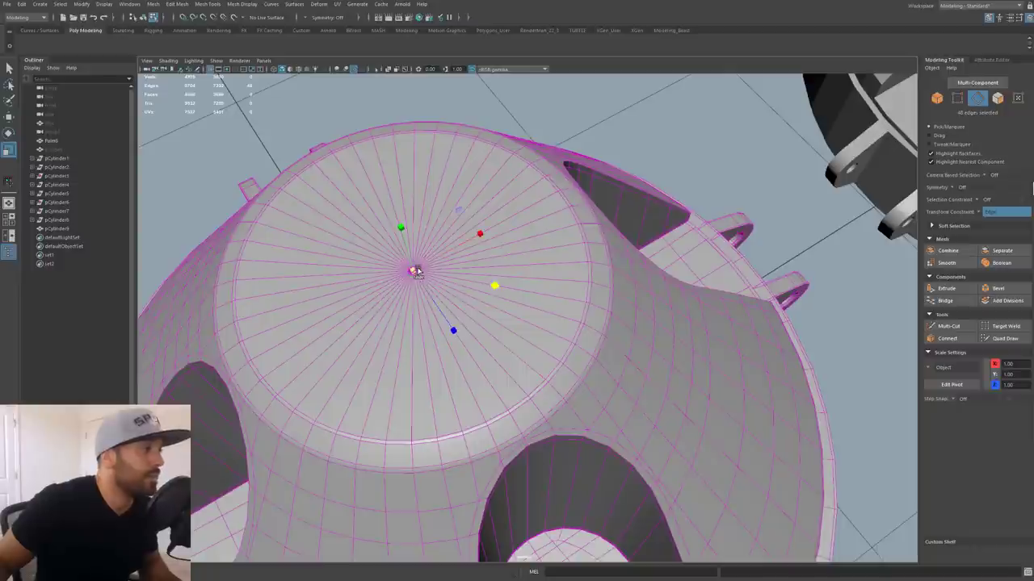
# - Return the palm to object mode and turn on its smooth preview to check the cap's rim and centre
pyautogui.moveTo(415, 272); pyautogui.dragTo(442, 242, button='right')
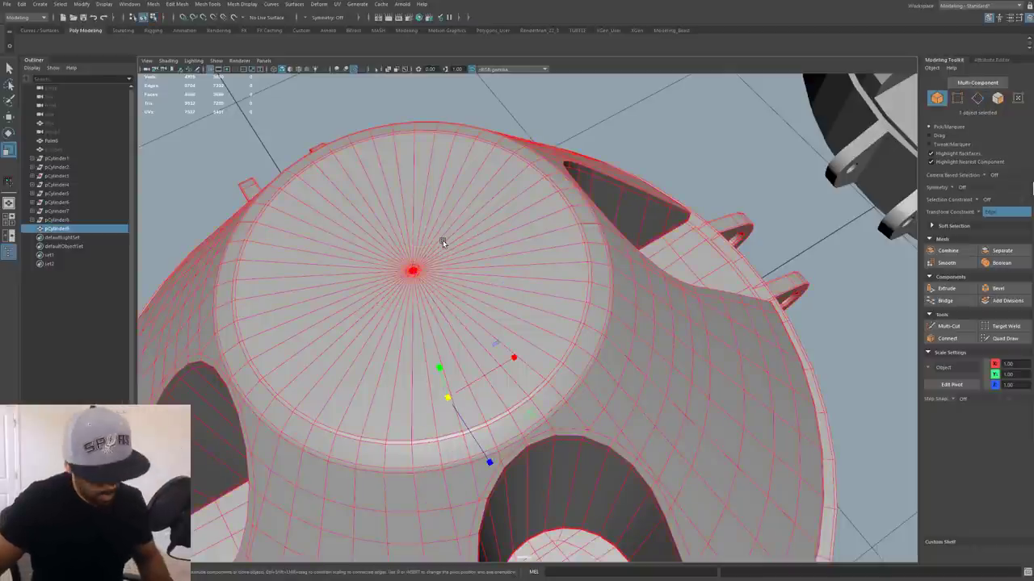
pyautogui.press('3')
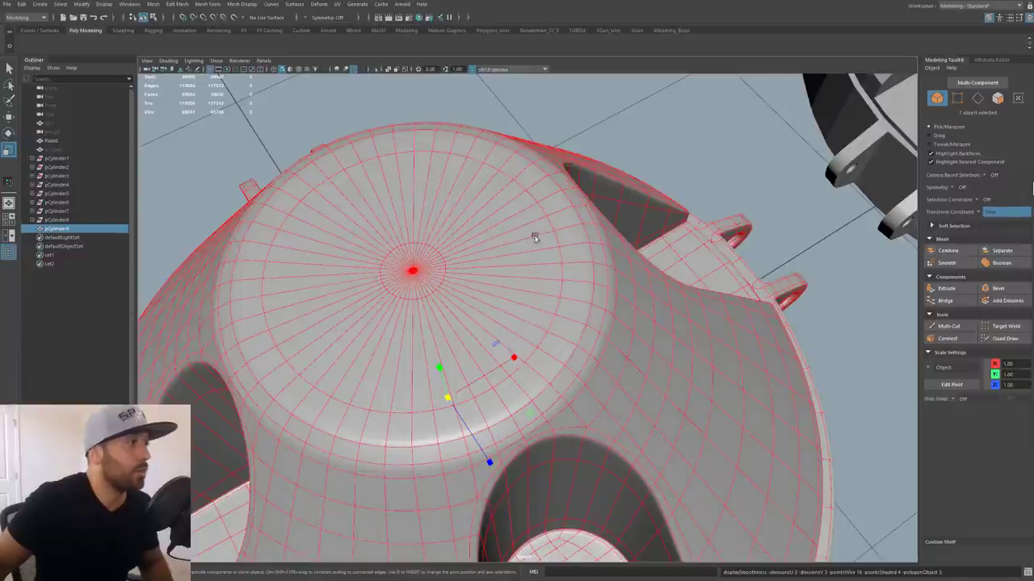
pyautogui.keyDown('alt'); pyautogui.moveTo(579, 247); pyautogui.dragTo(509, 242); pyautogui.keyUp('alt')
pyautogui.keyDown('alt'); pyautogui.moveTo(508, 242); pyautogui.dragTo(463, 233, button='right'); pyautogui.keyUp('alt')
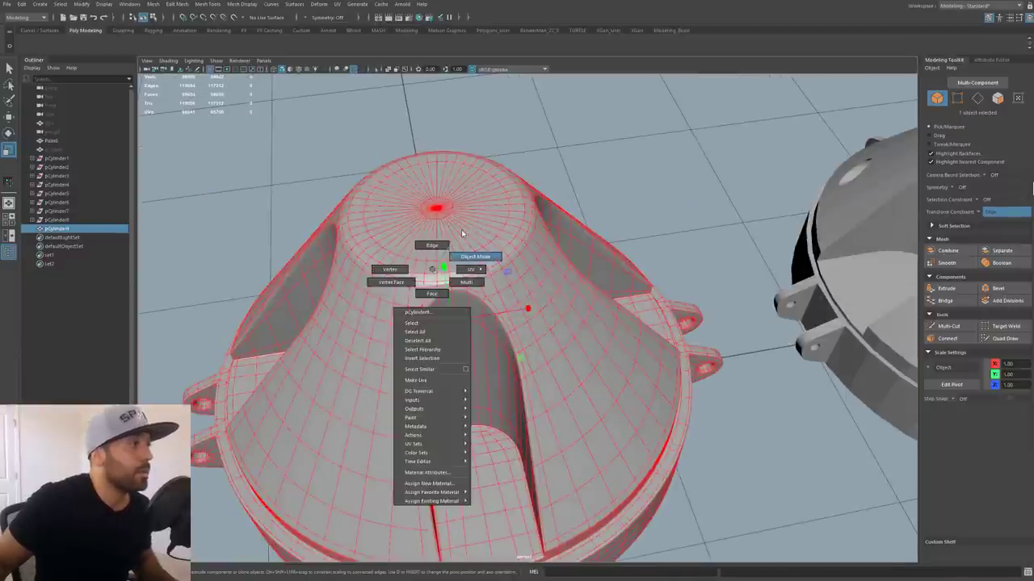
# - Turn on wireframe on shaded and compare the rebuilt palm's topology with the original palm beside it
pyautogui.keyDown('alt'); pyautogui.moveTo(589, 265); pyautogui.dragTo(527, 300); pyautogui.keyUp('alt')
pyautogui.click(529, 300)
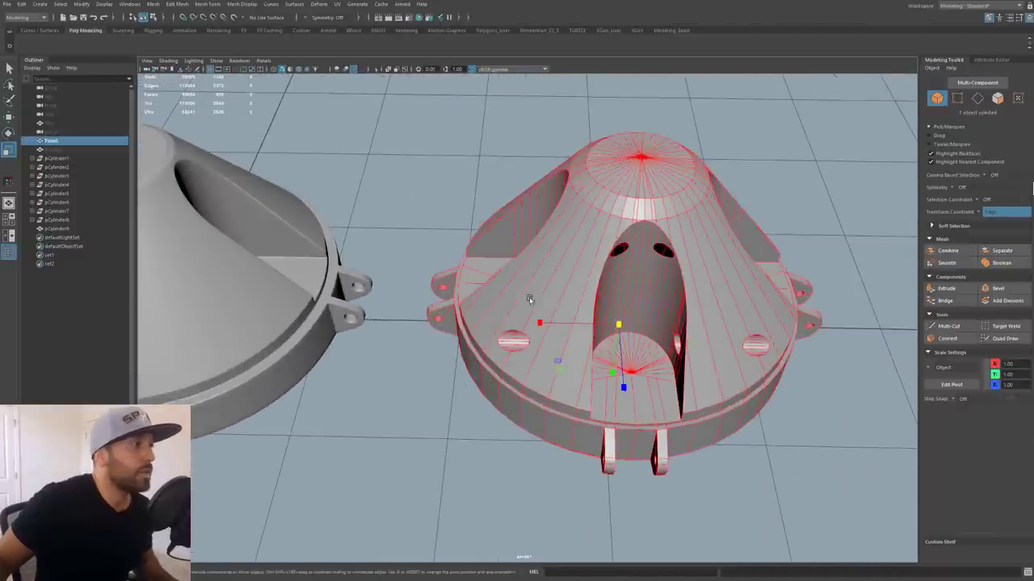
pyautogui.keyDown('alt'); pyautogui.moveTo(471, 314); pyautogui.dragTo(587, 289, button='middle'); pyautogui.keyUp('alt')
pyautogui.keyDown('alt'); pyautogui.moveTo(587, 290); pyautogui.dragTo(634, 257); pyautogui.keyUp('alt')
pyautogui.keyDown('alt'); pyautogui.moveTo(487, 316); pyautogui.dragTo(583, 332, button='middle'); pyautogui.keyUp('alt')
pyautogui.keyDown('alt'); pyautogui.moveTo(583, 332); pyautogui.dragTo(580, 359); pyautogui.keyUp('alt')
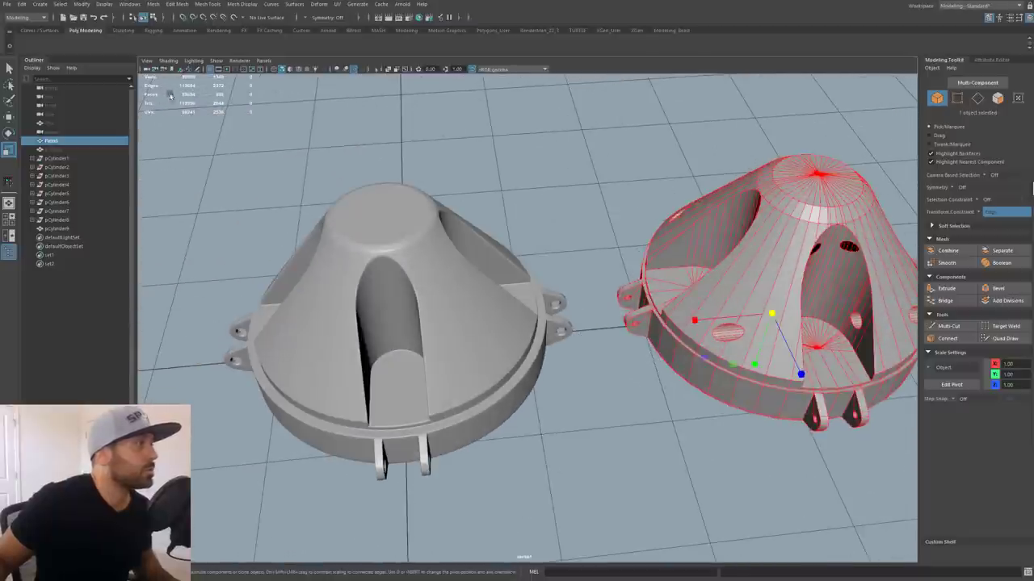
pyautogui.click(168, 60)
pyautogui.click(186, 143)
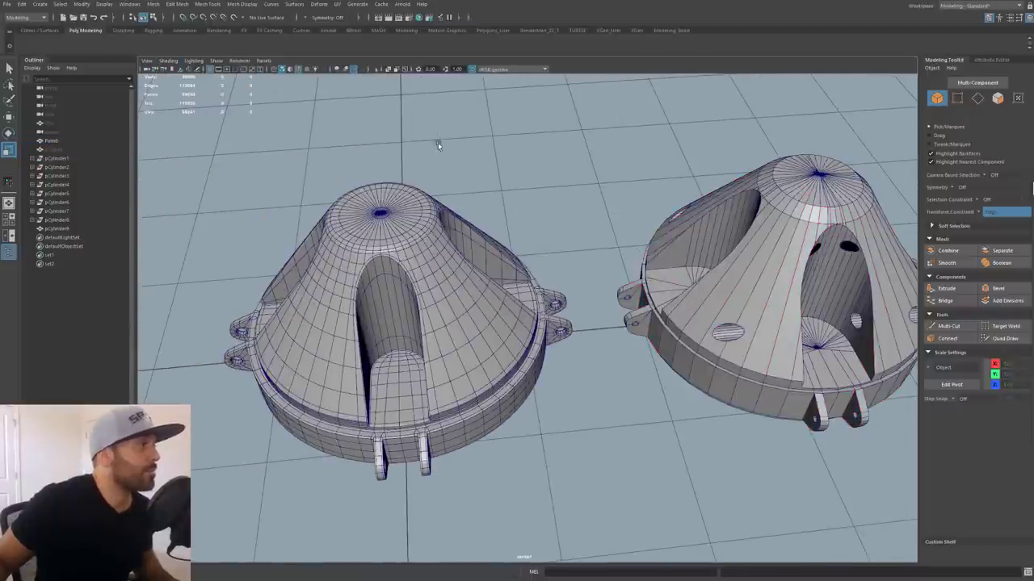
pyautogui.moveTo(438, 142)
pyautogui.keyDown('alt'); pyautogui.mouseDown()
pyautogui.moveTo(598, 213)
pyautogui.moveTo(599, 363)
pyautogui.moveTo(597, 288)
pyautogui.moveTo(491, 353)
pyautogui.moveTo(481, 275)
pyautogui.moveTo(493, 237)
pyautogui.moveTo(443, 218)
pyautogui.moveTo(542, 281)
pyautogui.moveTo(500, 242)
pyautogui.moveTo(586, 240)
pyautogui.moveTo(509, 286)
pyautogui.moveTo(485, 259)
pyautogui.mouseUp(); pyautogui.keyUp('alt')
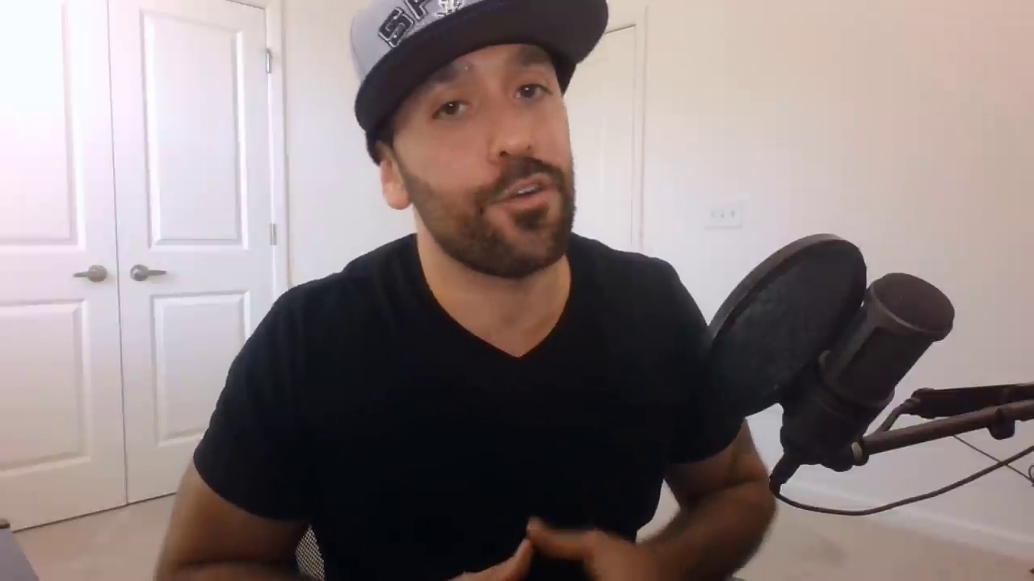